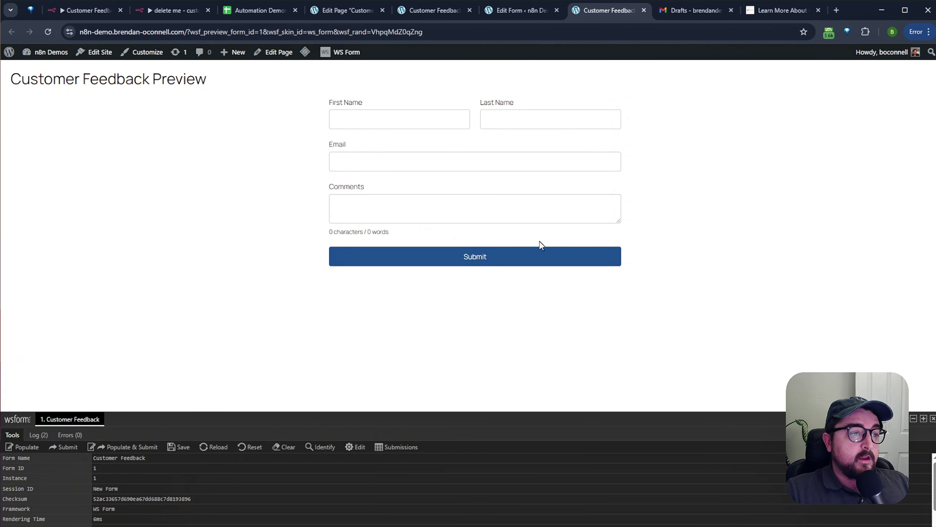
# - In the n8n workflow "delete me - customer feedback", read AI Agent1's full prompt, including its name and feedback expressions, and return to the canvas
pyautogui.click(174, 11)
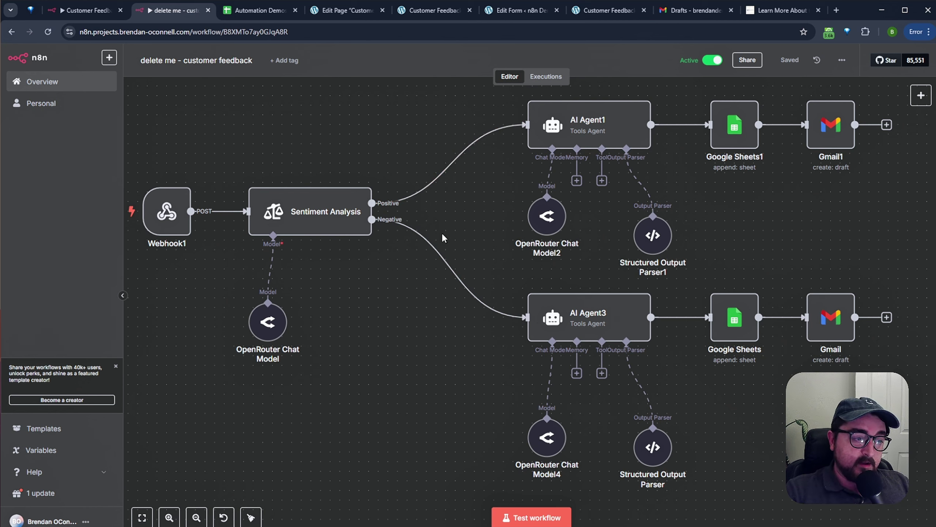
pyautogui.doubleClick(605, 132)
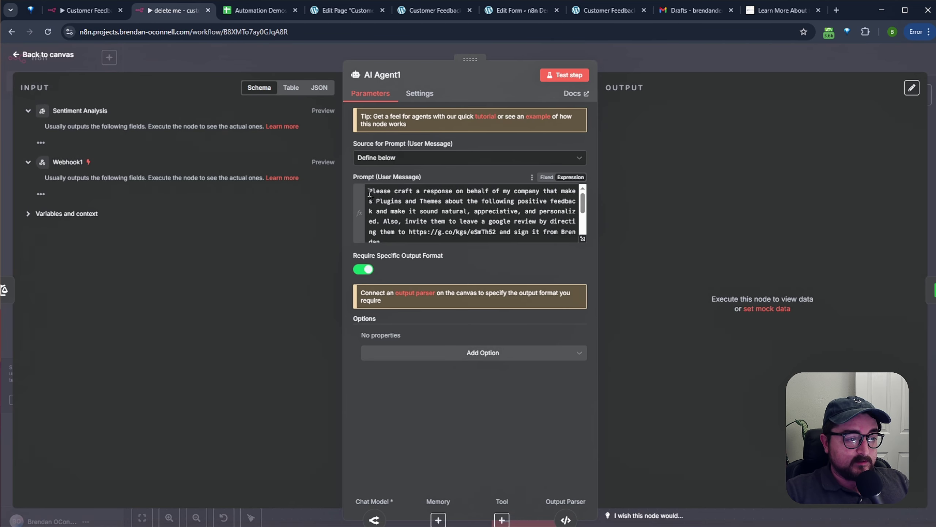
pyautogui.moveTo(370, 192); pyautogui.dragTo(541, 214)
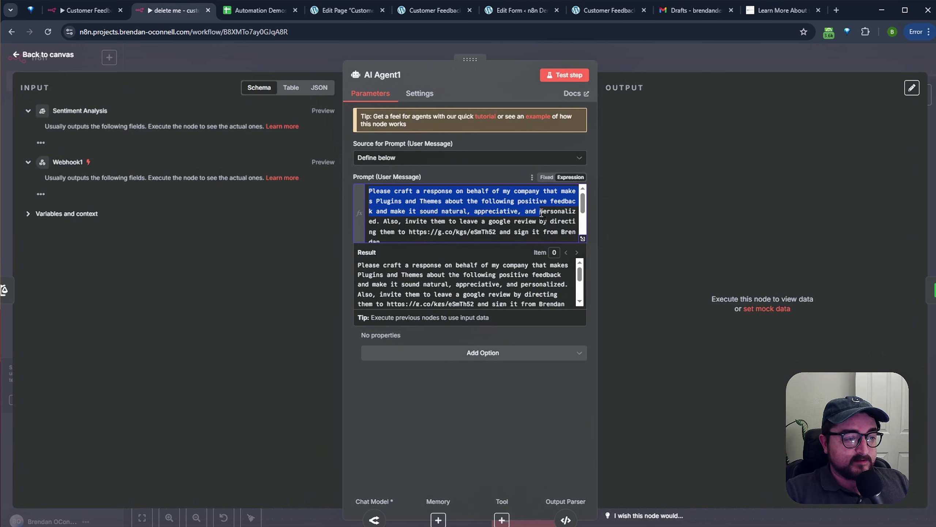
pyautogui.click(499, 206)
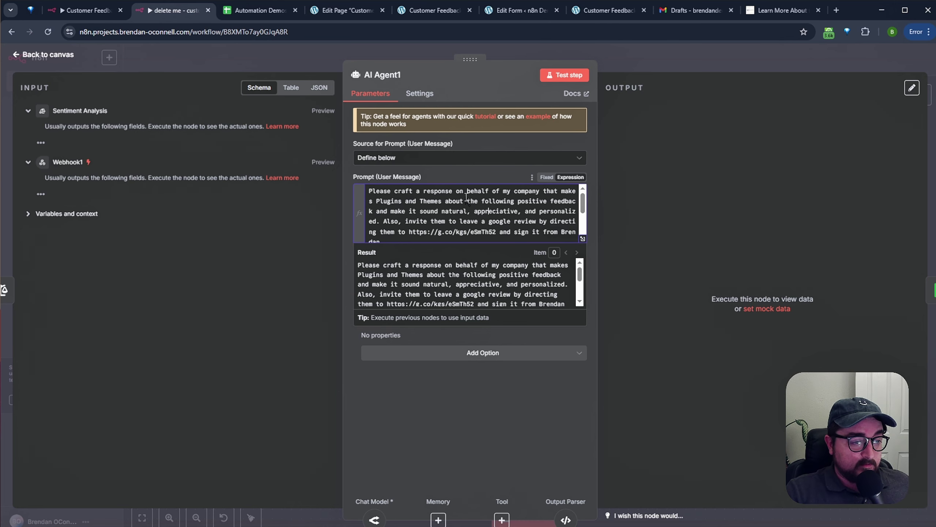
pyautogui.click(583, 239)
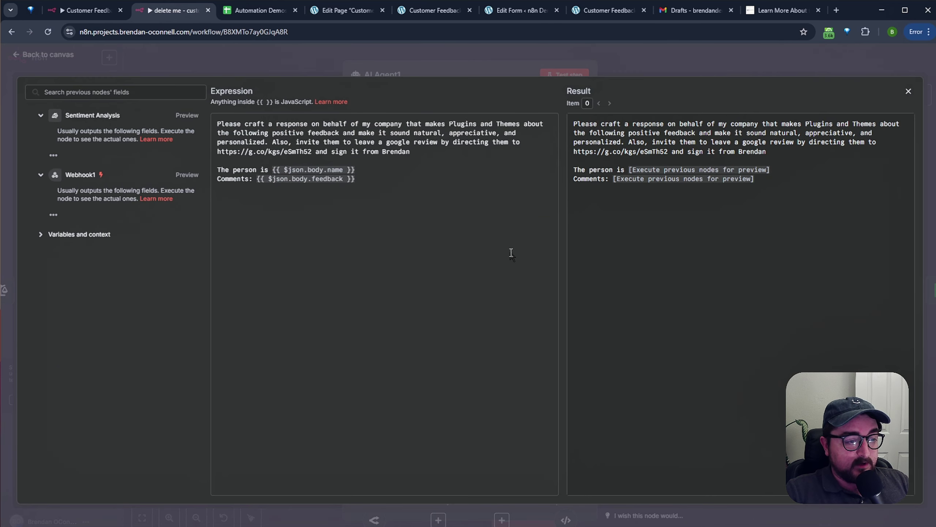
pyautogui.moveTo(357, 179); pyautogui.dragTo(258, 182)
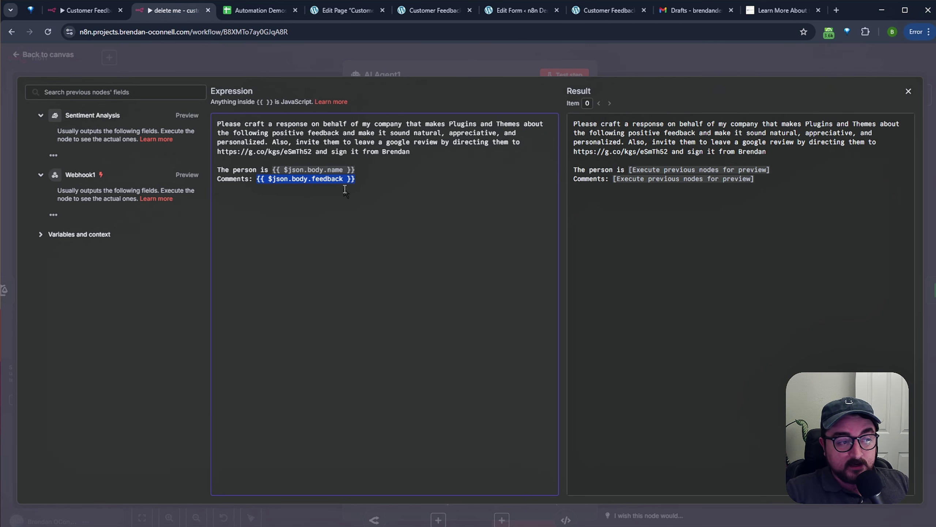
pyautogui.click(380, 181)
pyautogui.moveTo(367, 170); pyautogui.dragTo(279, 170)
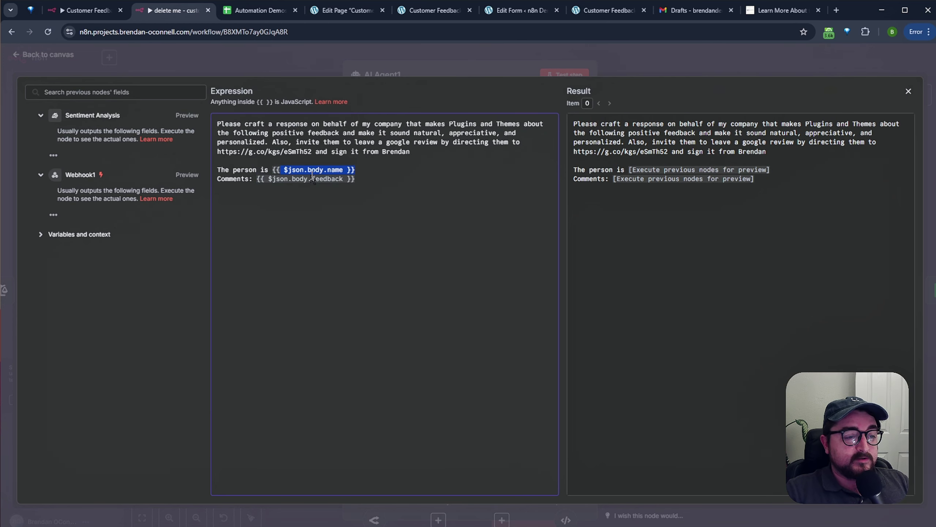
pyautogui.click(656, 59)
pyautogui.click(611, 68)
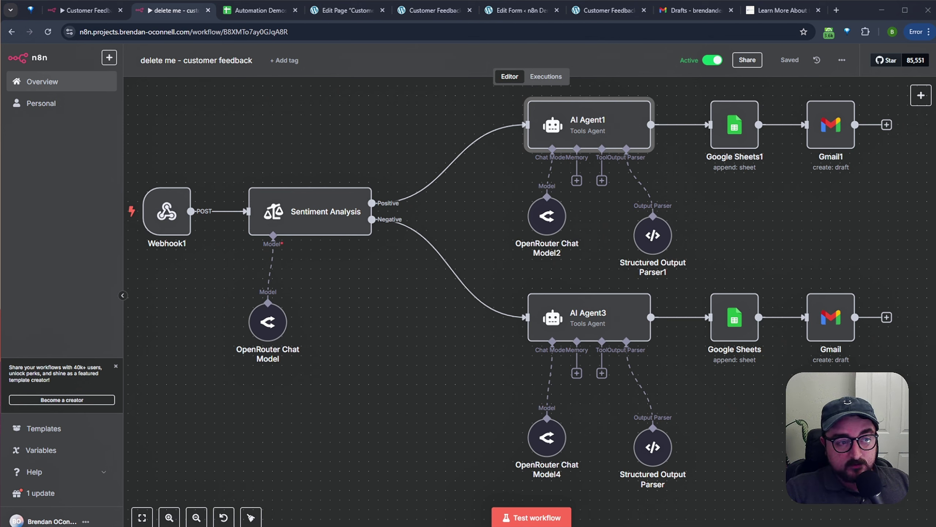
# - Submit the Customer Feedback preview form in WordPress with auto-populated sample data and the comment "You plugins kind of suck..."
pyautogui.click(607, 11)
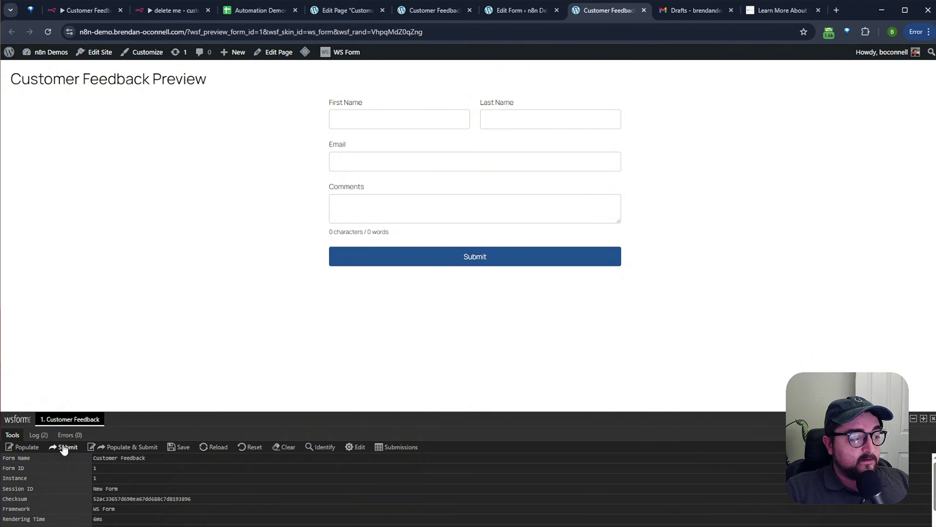
pyautogui.click(26, 447)
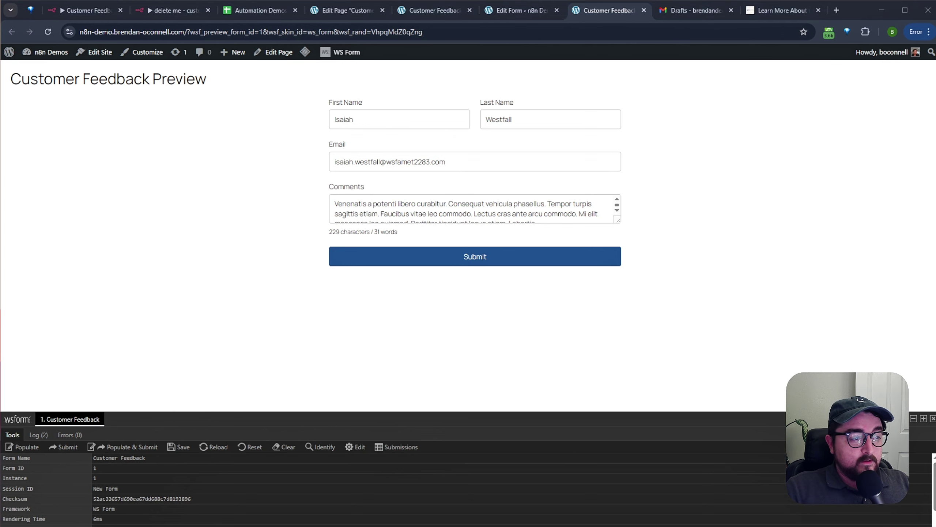
pyautogui.tripleClick(407, 204)
pyautogui.moveTo(619, 220); pyautogui.dragTo(623, 343)
pyautogui.write('You plugins kind of suck...')
pyautogui.moveTo(459, 217); pyautogui.dragTo(324, 210)
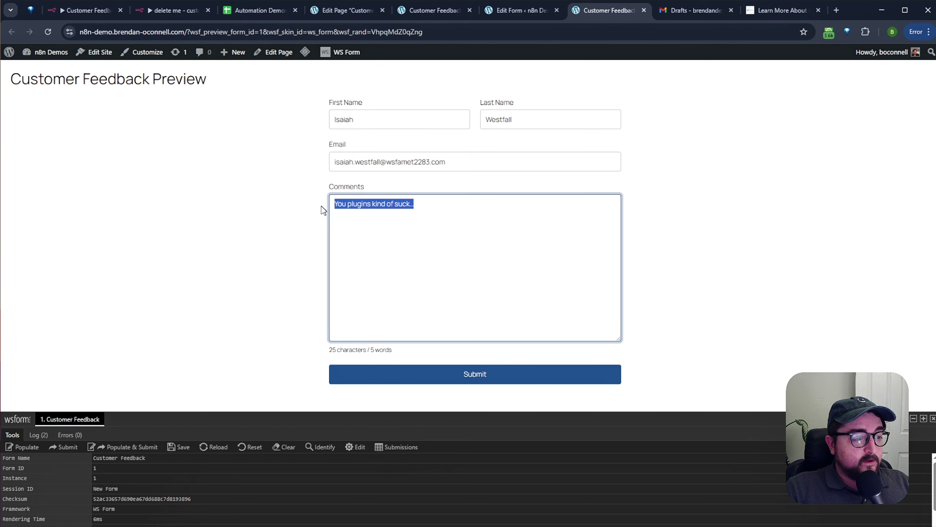
pyautogui.click(470, 212)
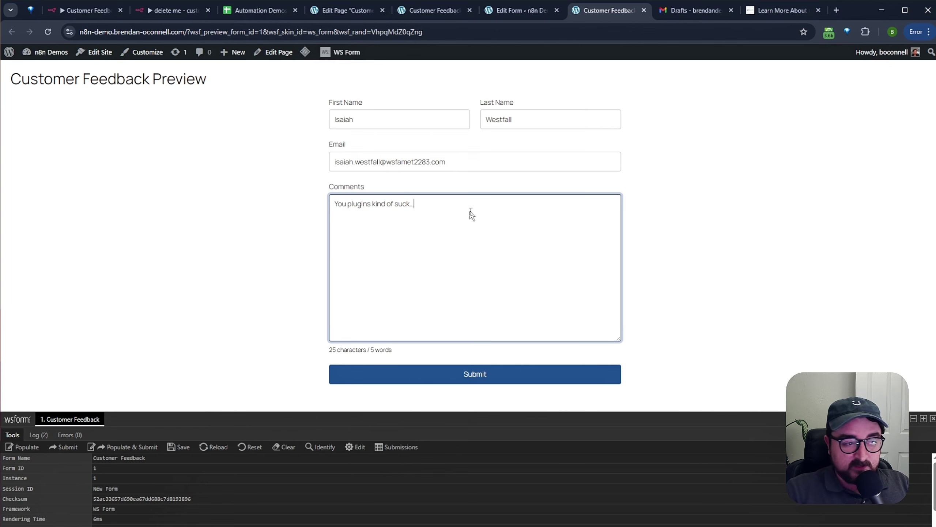
pyautogui.click(485, 378)
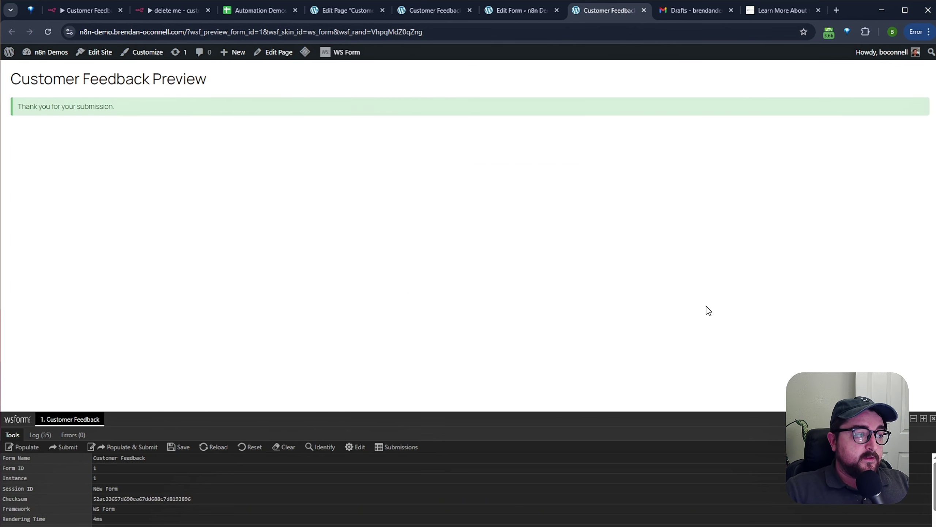
# - In the Automation Demos Google Sheet, check the new submission's name, feedback, sentiment and product in row 6
pyautogui.click(182, 14)
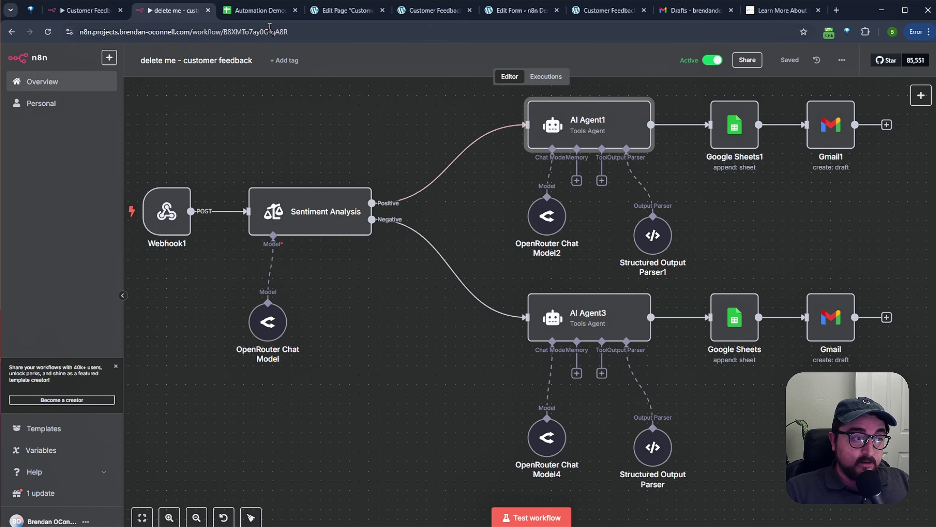
pyautogui.click(255, 11)
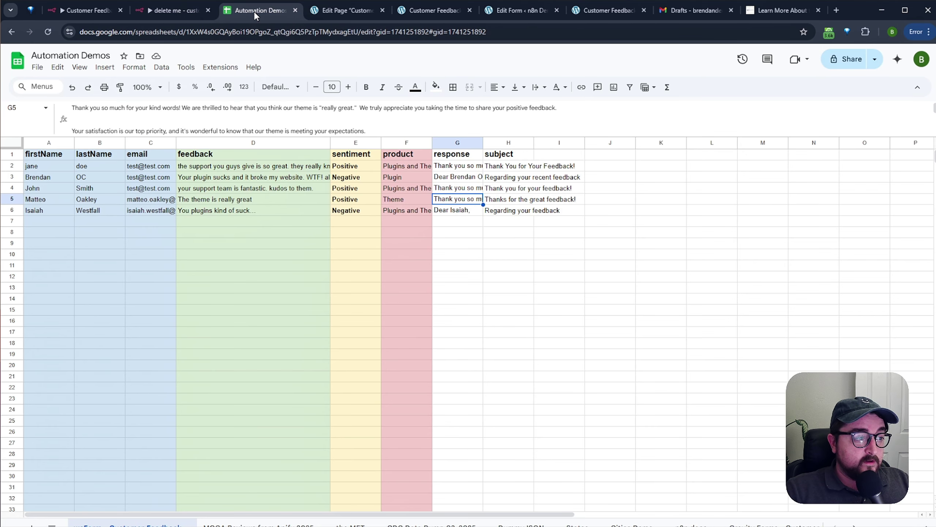
pyautogui.click(116, 256)
pyautogui.click(36, 211)
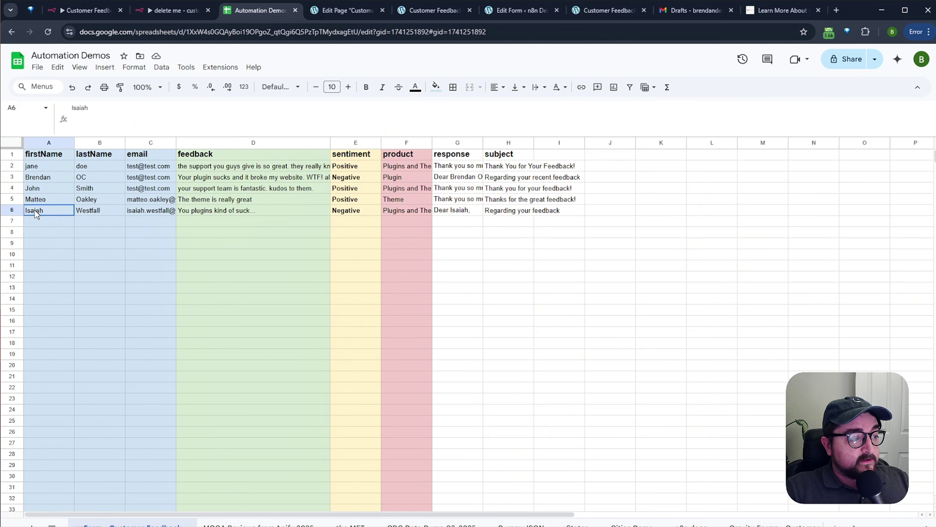
pyautogui.click(98, 213)
pyautogui.moveTo(188, 213); pyautogui.dragTo(280, 215)
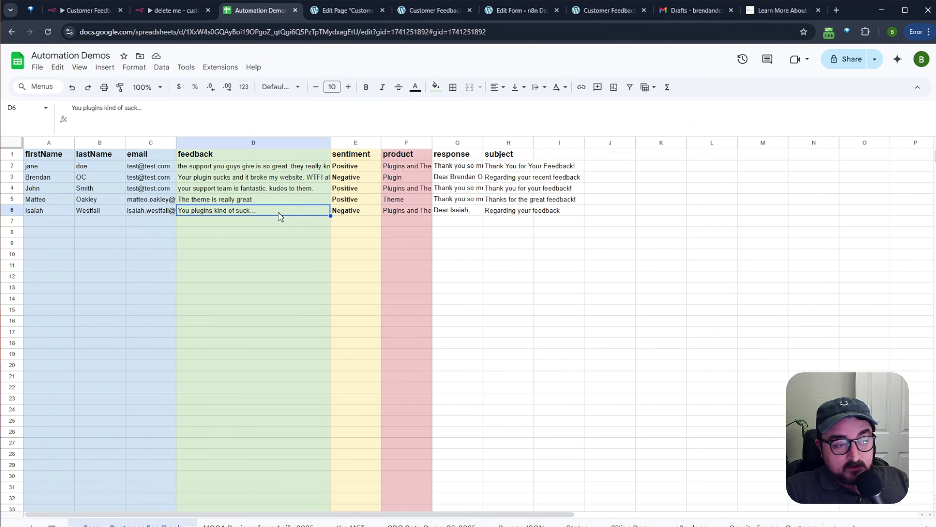
pyautogui.click(365, 213)
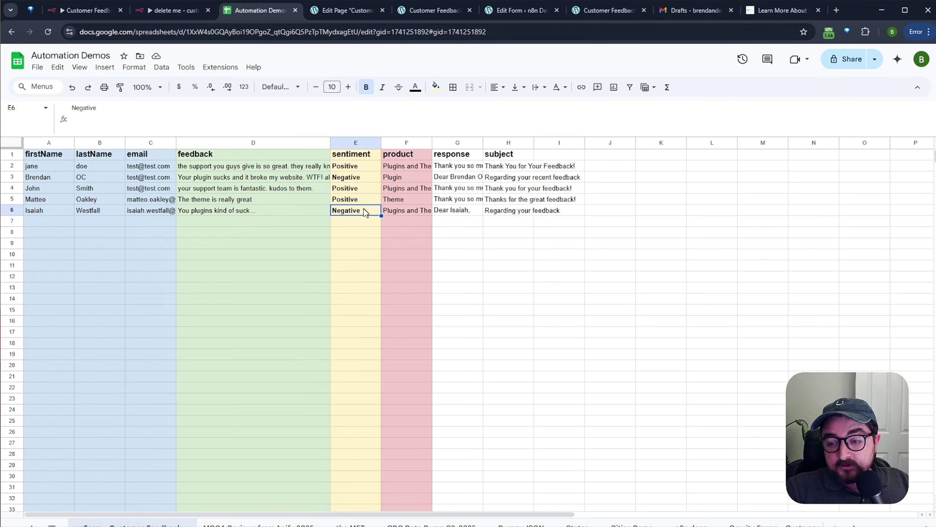
pyautogui.click(405, 213)
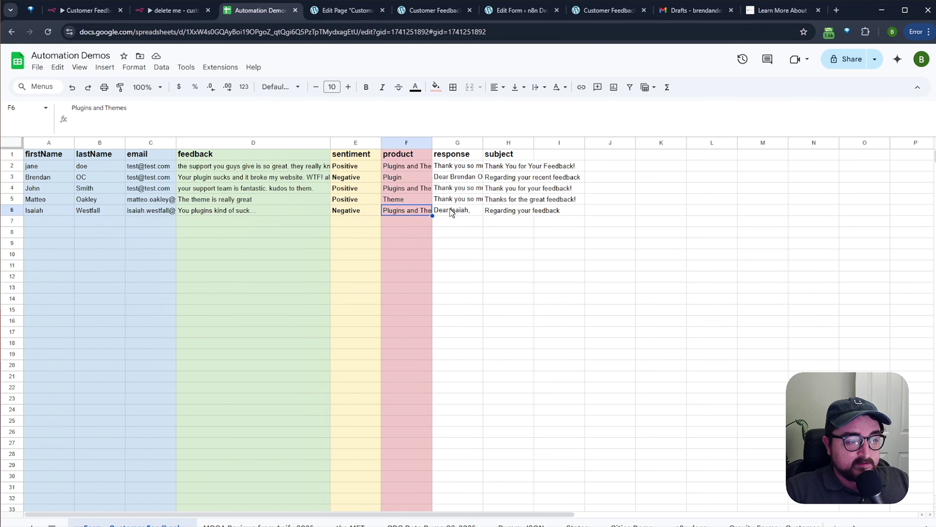
# - Enlarge the formula bar and read the full generated response in cell G6, including the discount offer and sign-off
pyautogui.click(457, 216)
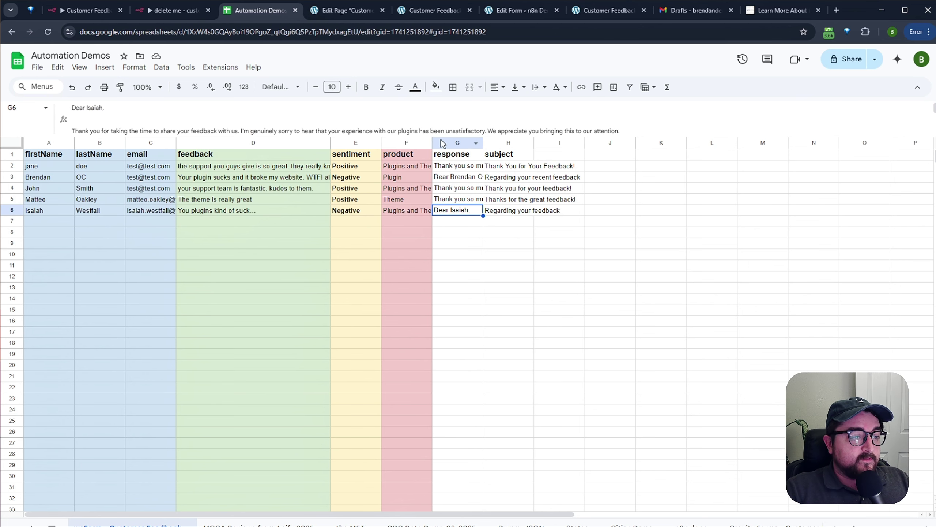
pyautogui.moveTo(441, 137); pyautogui.dragTo(436, 228)
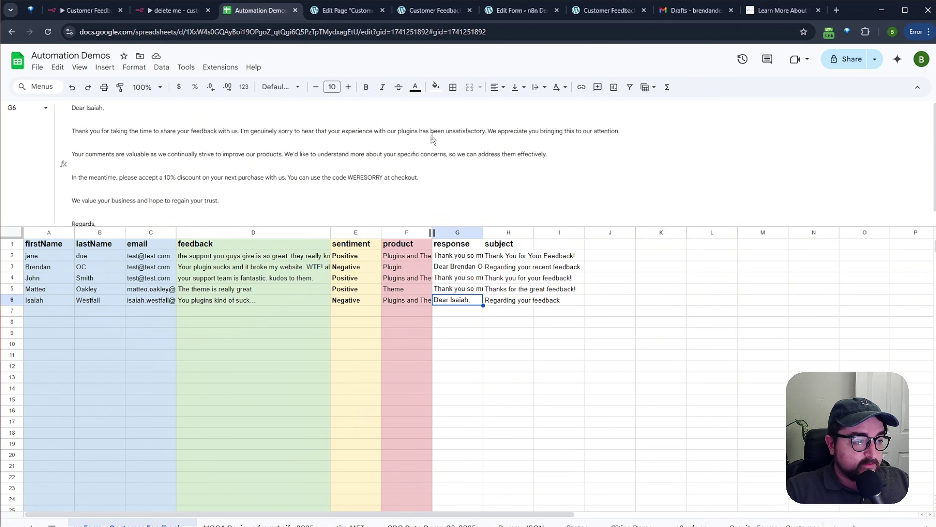
pyautogui.moveTo(399, 132); pyautogui.dragTo(624, 140)
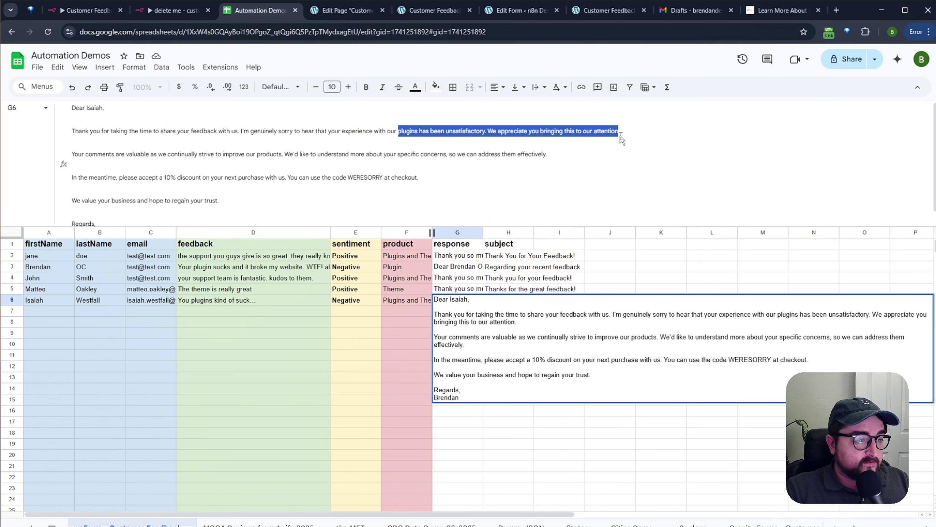
pyautogui.click(533, 145)
pyautogui.moveTo(103, 161); pyautogui.dragTo(479, 157)
pyautogui.click(544, 161)
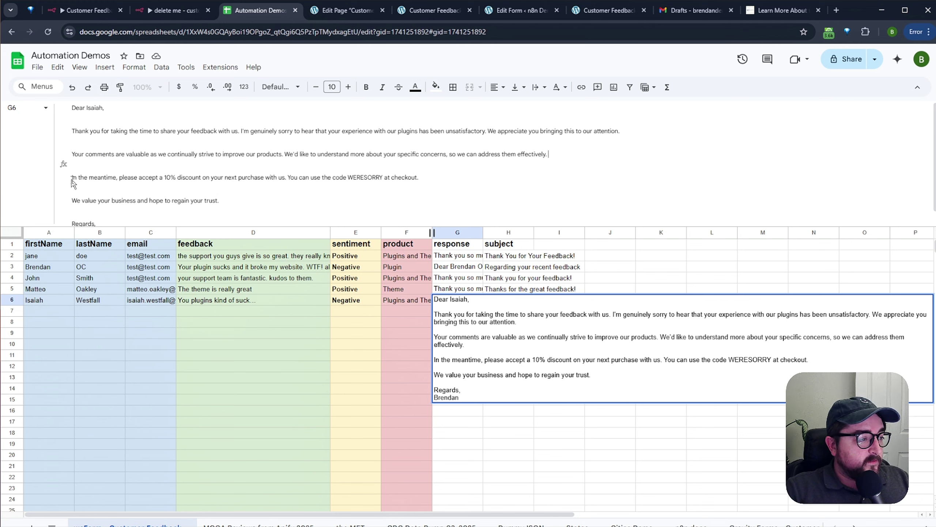
pyautogui.click(180, 177)
pyautogui.moveTo(164, 177); pyautogui.dragTo(433, 182)
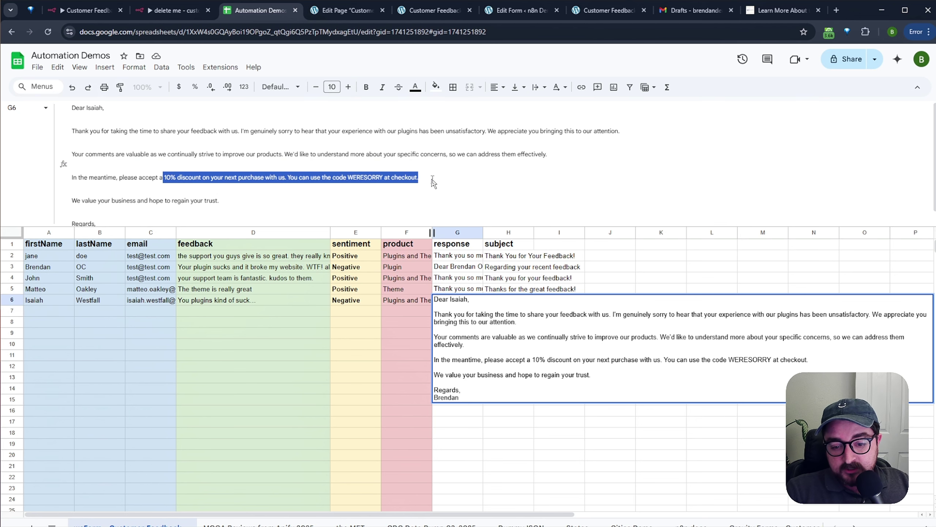
pyautogui.click(433, 181)
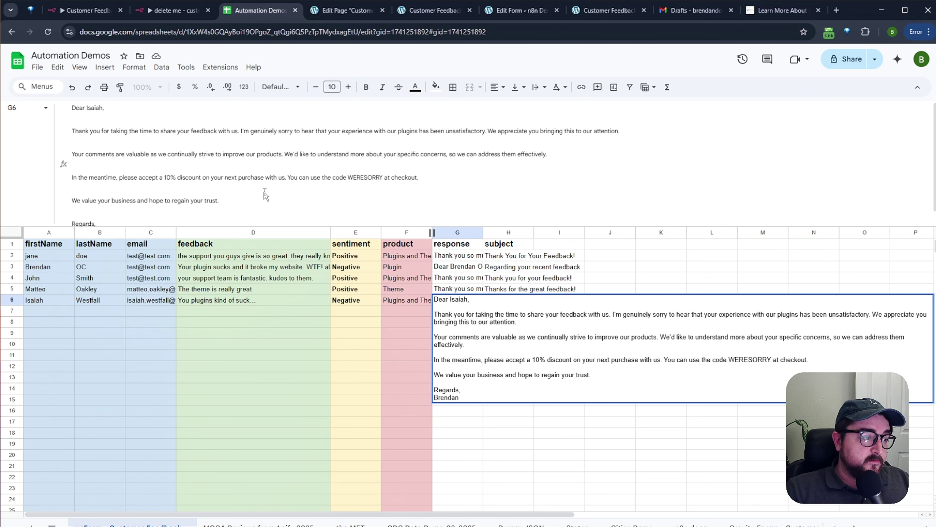
pyautogui.scroll(-1, 221, 203)
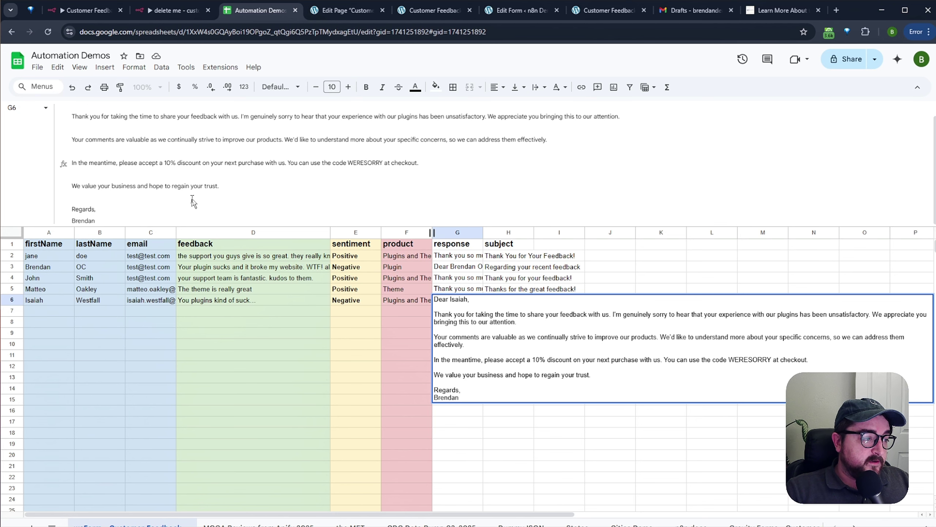
pyautogui.doubleClick(90, 219)
pyautogui.click(590, 163)
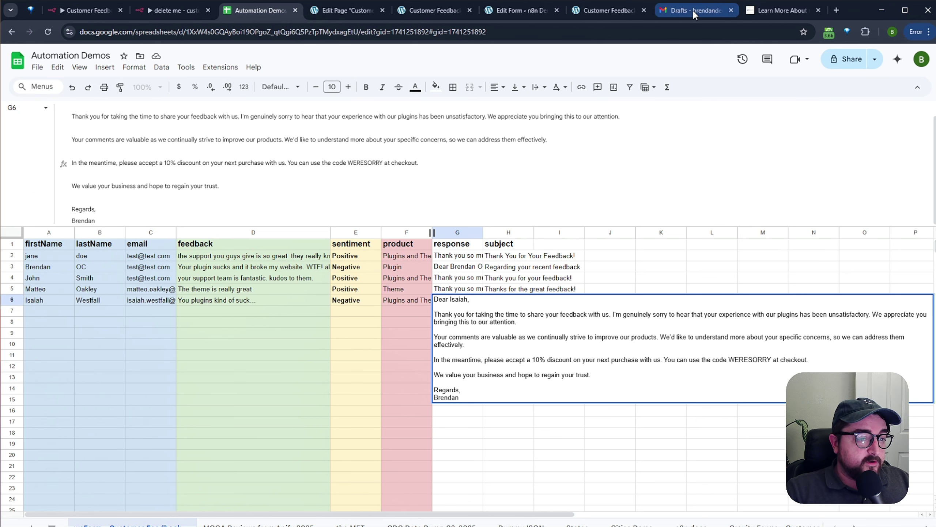
# - Refresh the Gmail drafts and open the "Regarding your feedback" draft to review its recipient, greeting, body and signature
pyautogui.click(692, 11)
pyautogui.press('F5')
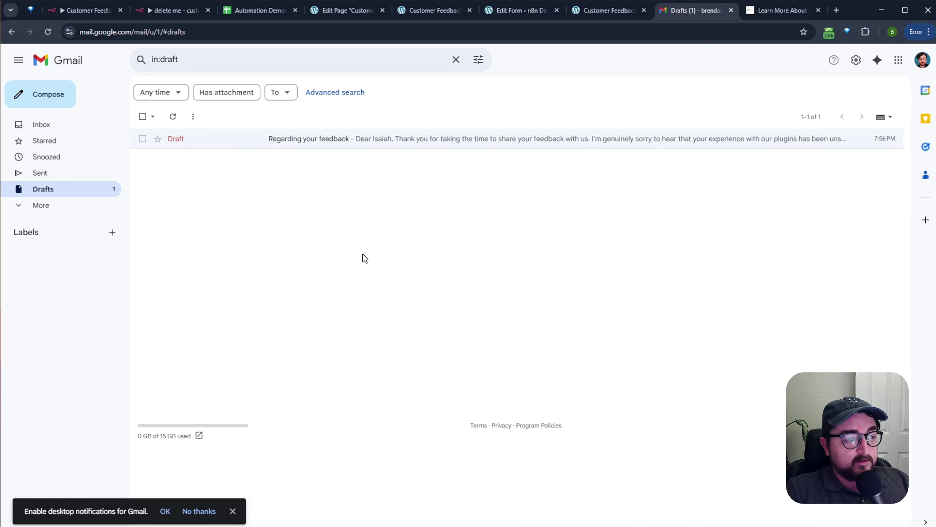
pyautogui.click(265, 141)
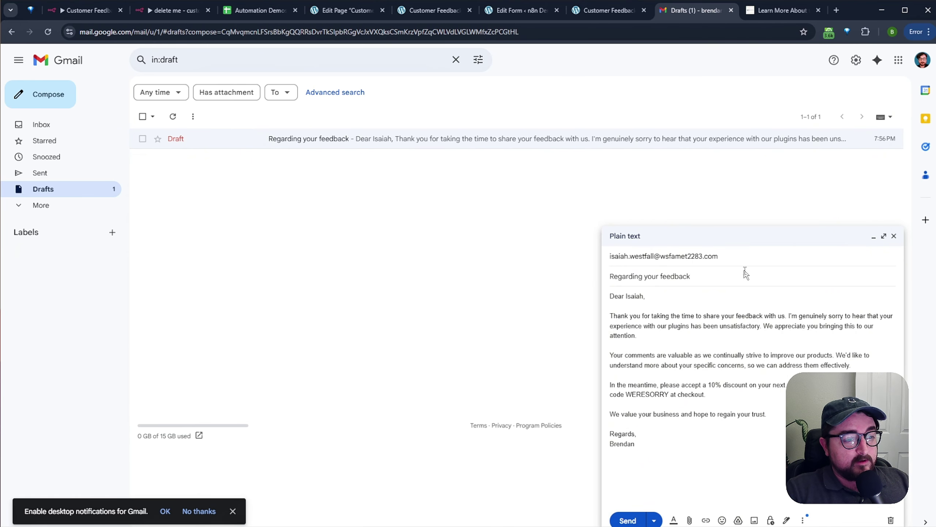
pyautogui.click(734, 259)
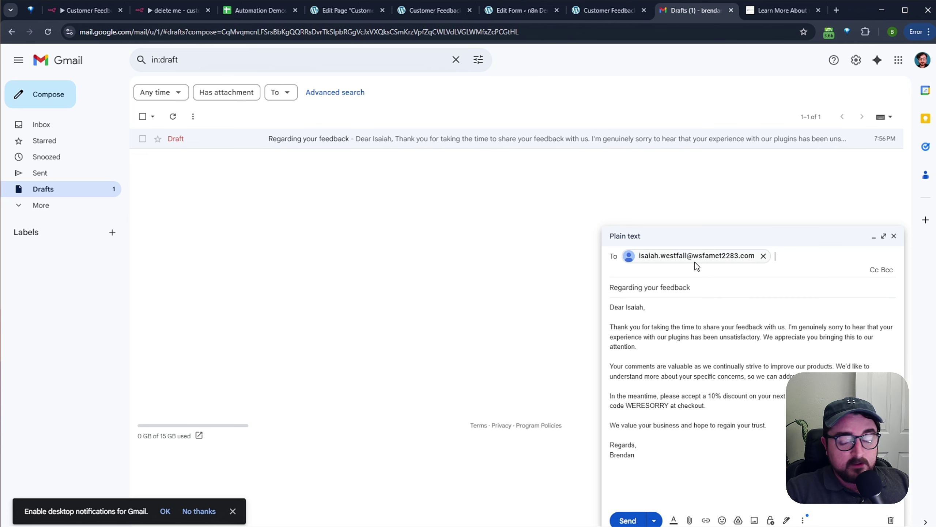
pyautogui.moveTo(706, 287); pyautogui.dragTo(626, 298)
pyautogui.click(603, 293)
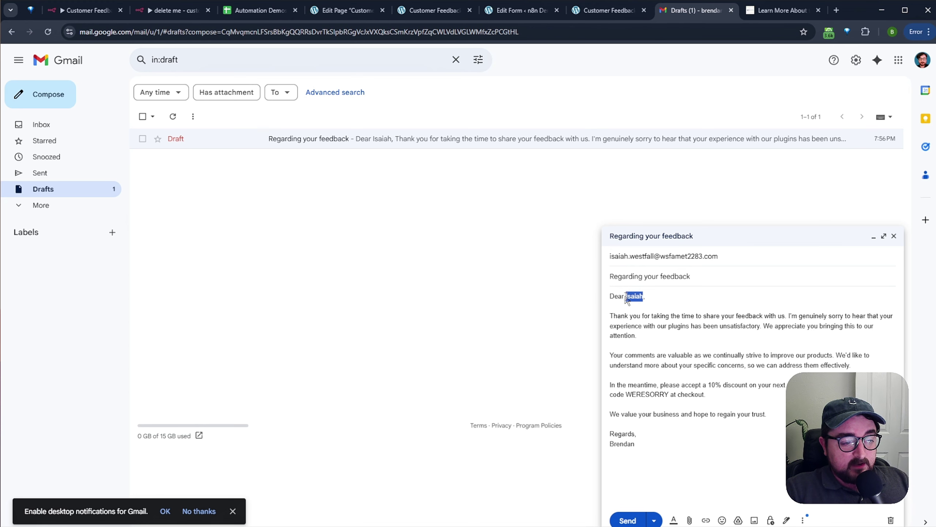
pyautogui.moveTo(640, 449); pyautogui.dragTo(603, 428)
pyautogui.moveTo(766, 414); pyautogui.dragTo(584, 320)
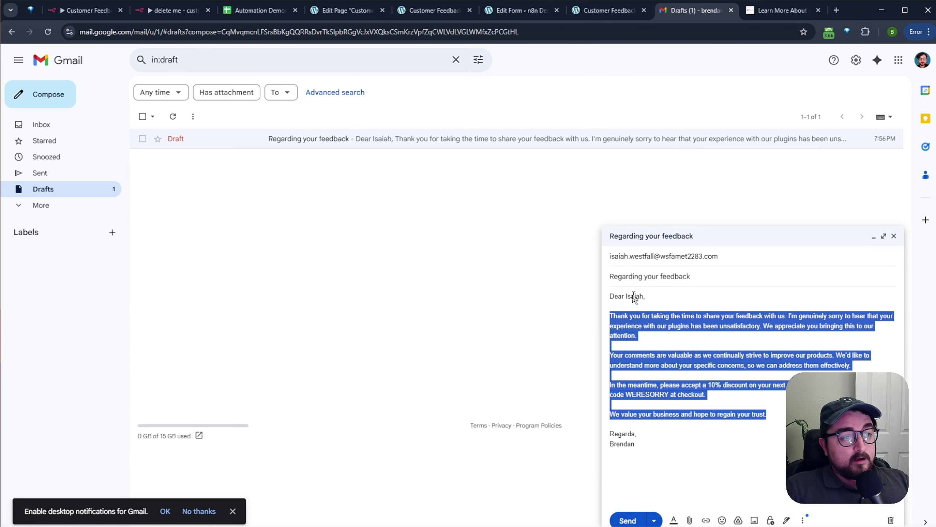
pyautogui.click(481, 262)
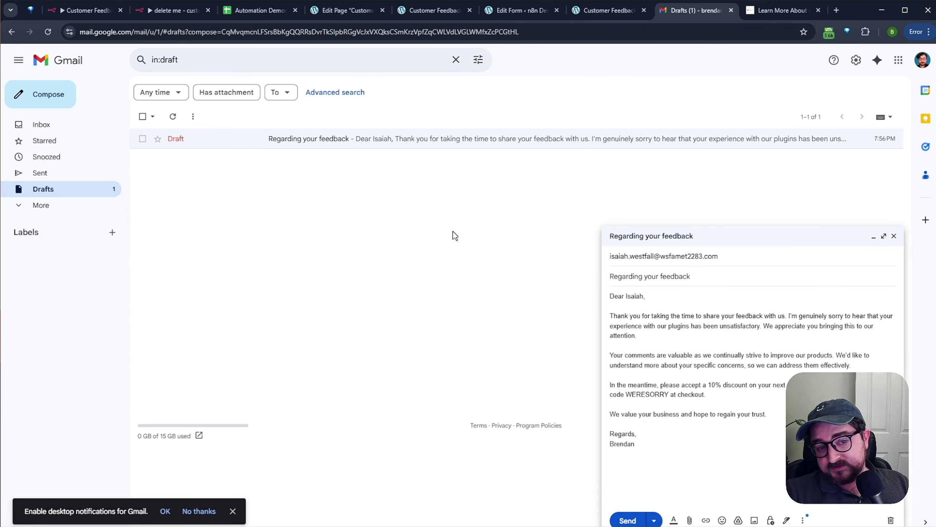
# - Switch to n8n and bring up the empty "Customer Feedback Demo - April 2025" workflow
pyautogui.click(173, 11)
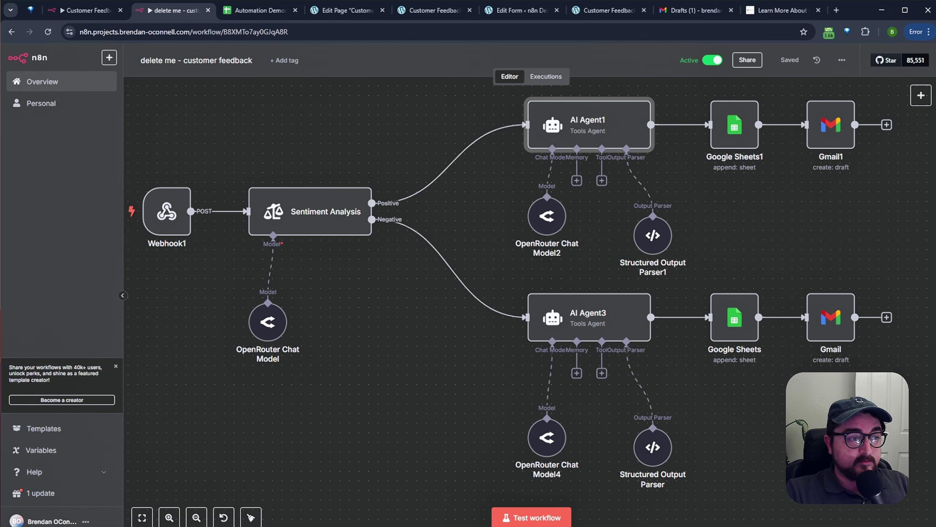
pyautogui.click(85, 10)
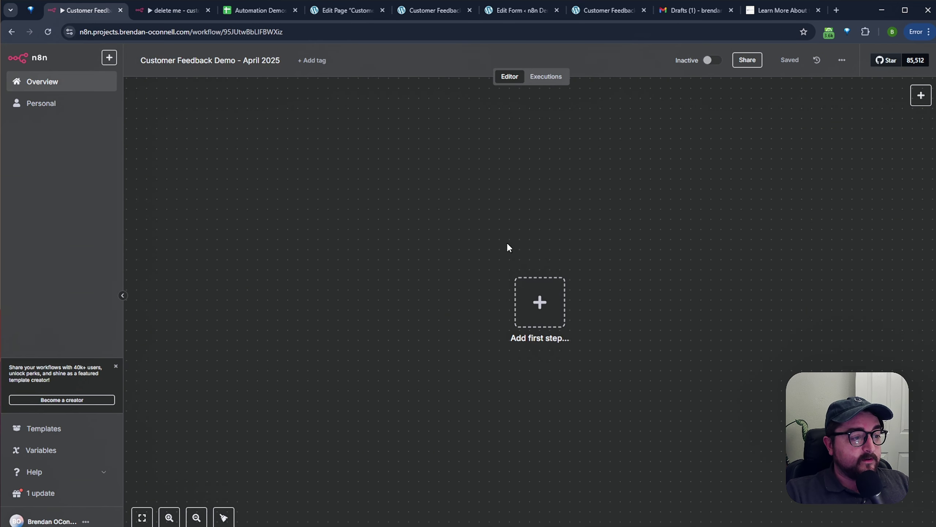
# - Add a Webhook trigger as the workflow's first step and set its HTTP method to POST
pyautogui.click(539, 312)
pyautogui.write('webh')
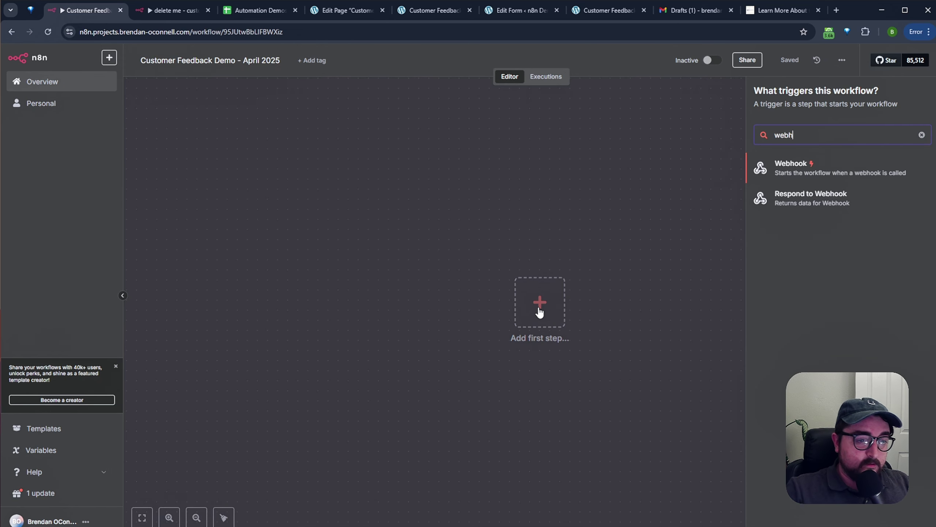
pyautogui.click(858, 164)
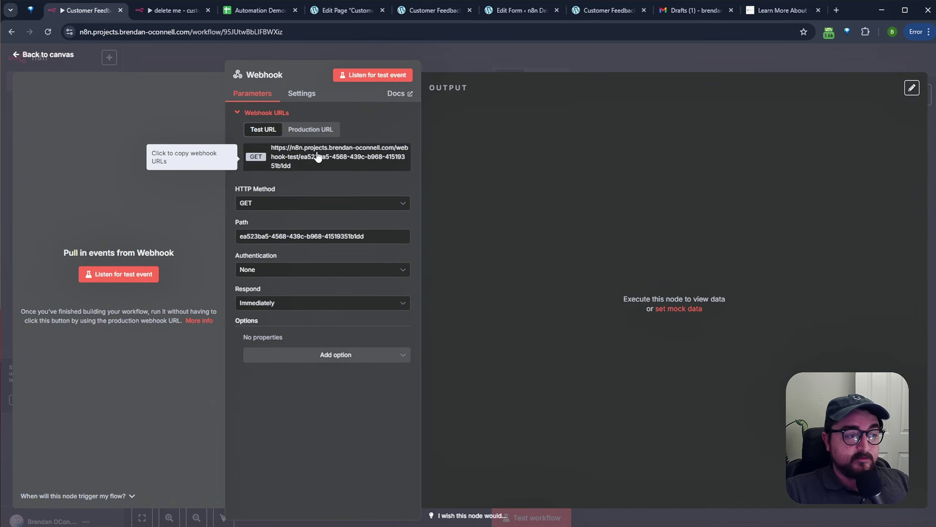
pyautogui.click(281, 204)
pyautogui.click(272, 298)
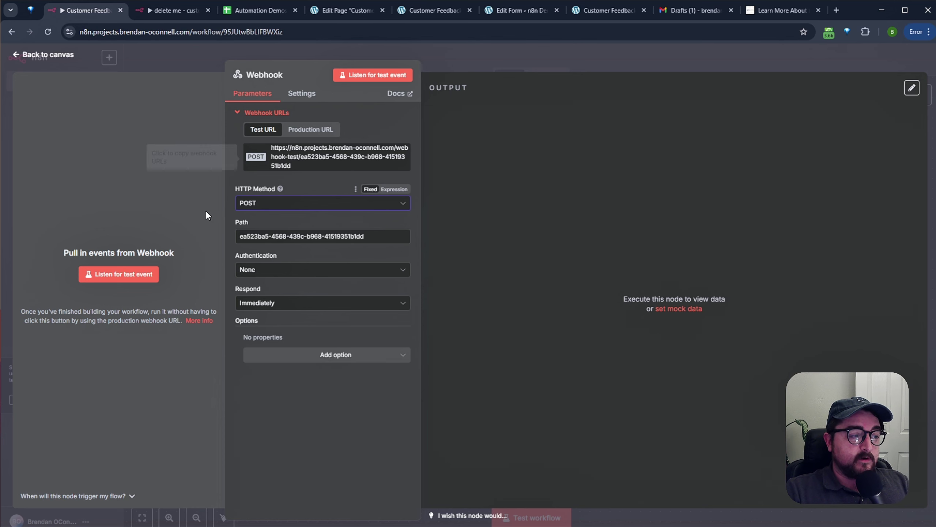
# - Copy the webhook's test URL and start listening for a test event
pyautogui.click(298, 163)
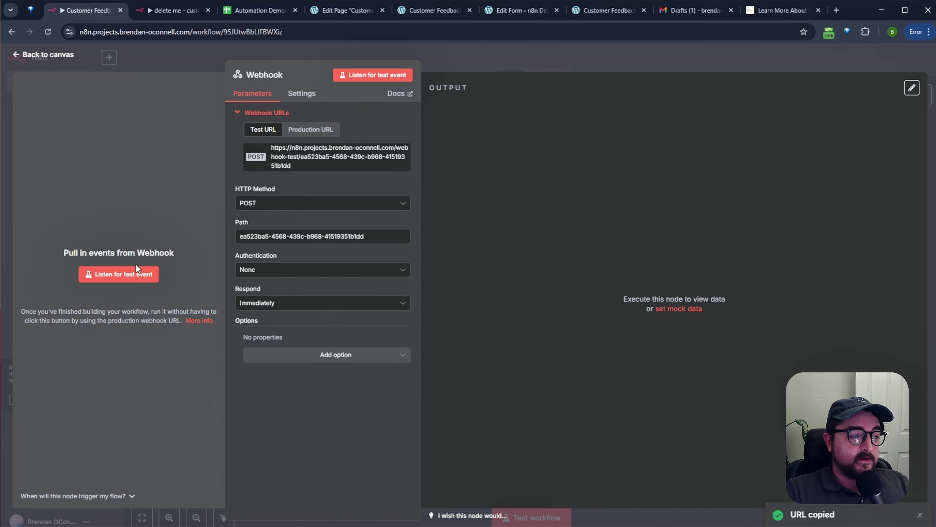
pyautogui.click(133, 274)
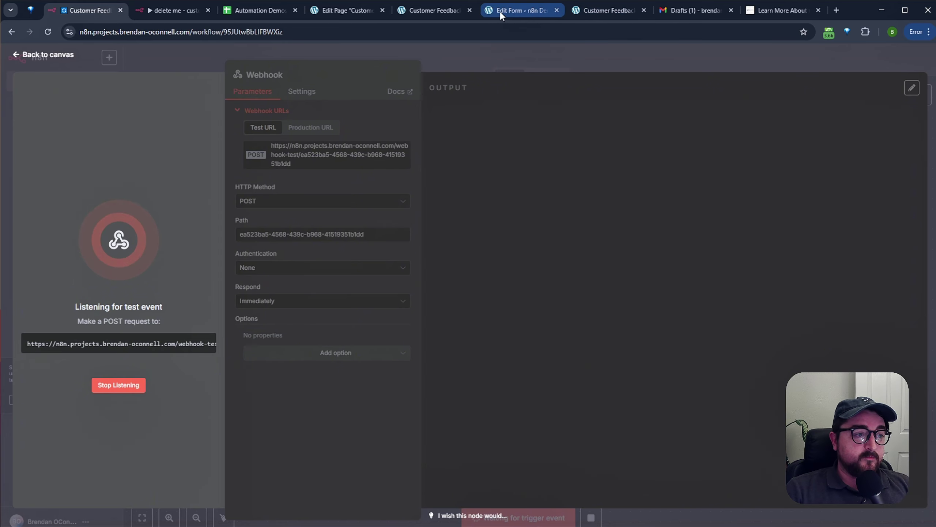
# - Close the surplus WordPress tabs and reload the Customer Feedback form in the WS Form editor
pyautogui.middleClick(364, 13)
pyautogui.click(363, 13)
pyautogui.middleClick(363, 13)
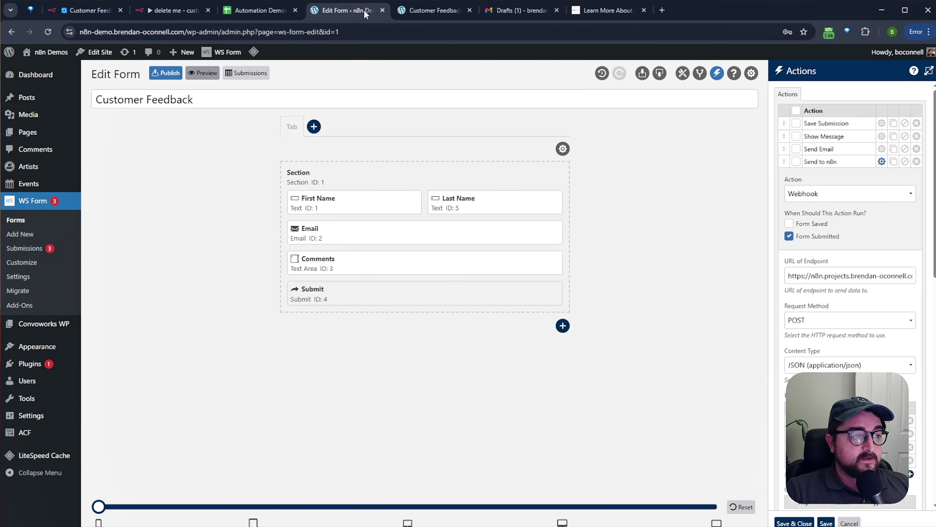
pyautogui.press('F5')
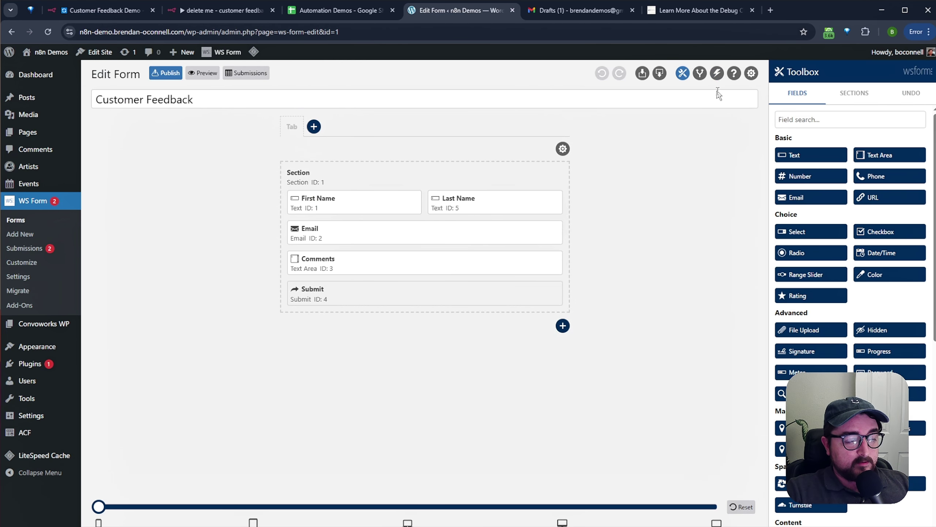
# - Open the Customer Feedback form's actions and delete the existing "Send to n8n" action
pyautogui.moveTo(105, 112)
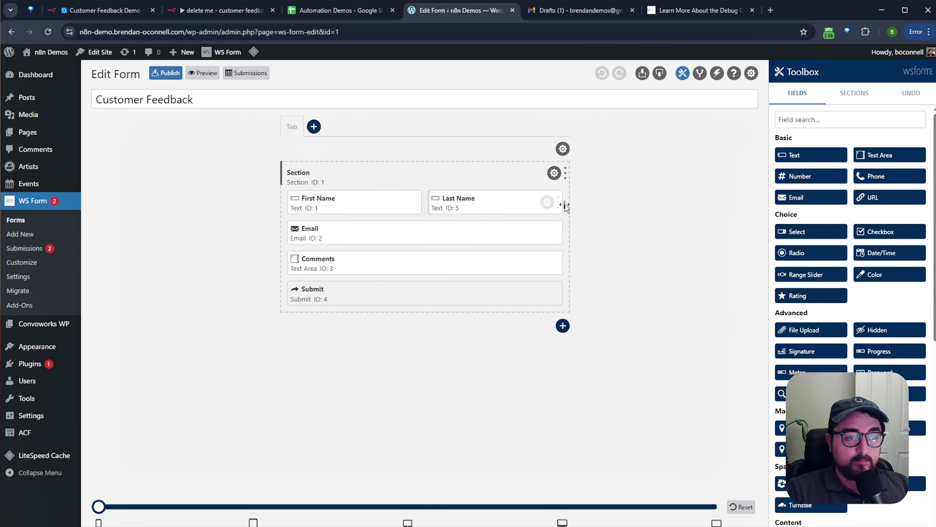
pyautogui.click(717, 74)
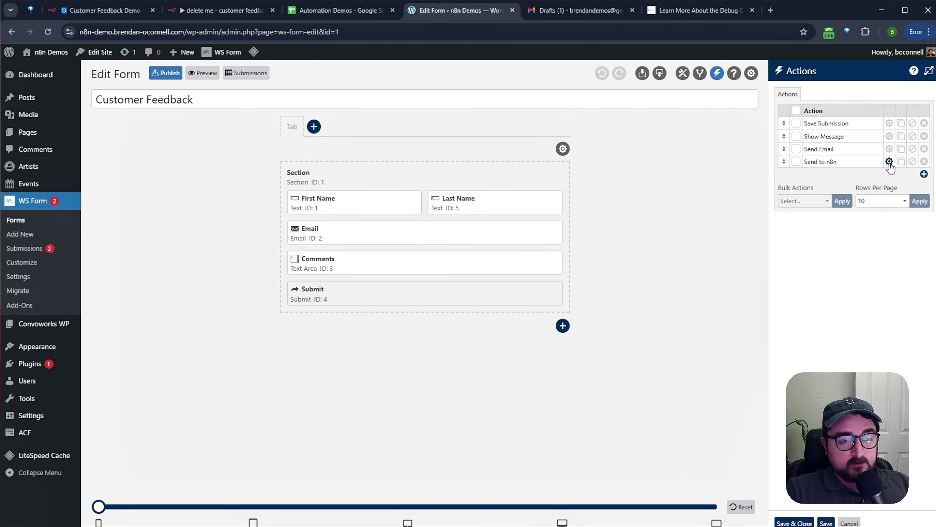
pyautogui.click(924, 161)
pyautogui.click(858, 147)
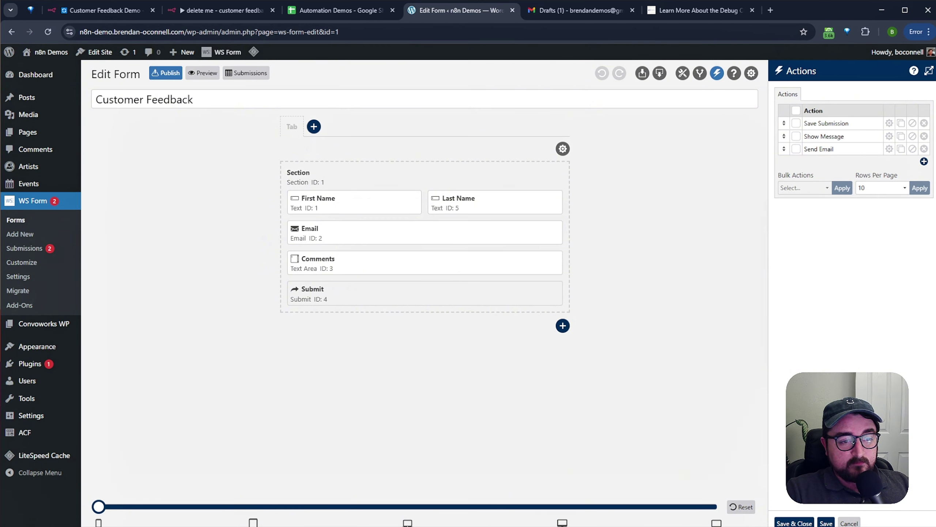
# - Add a new form action named "n8n demo" with the action type Webhook
pyautogui.click(925, 162)
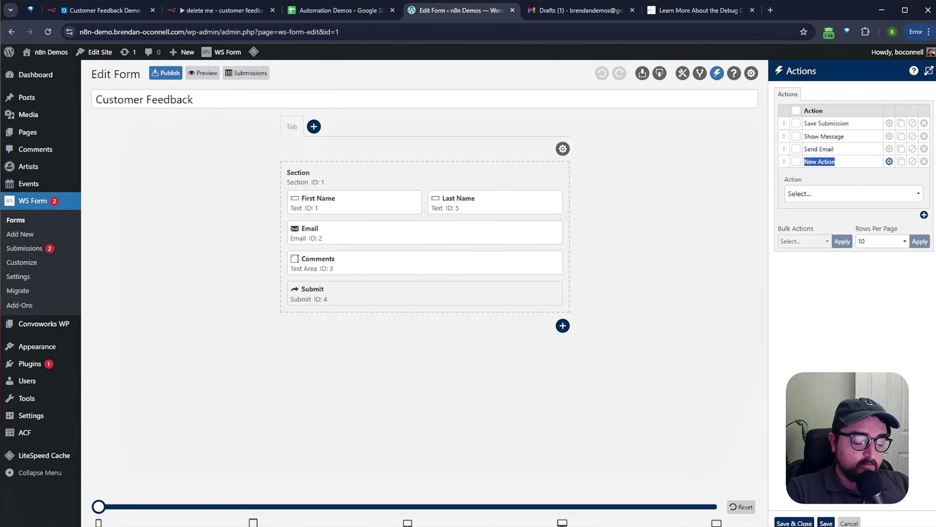
pyautogui.write('n8n')
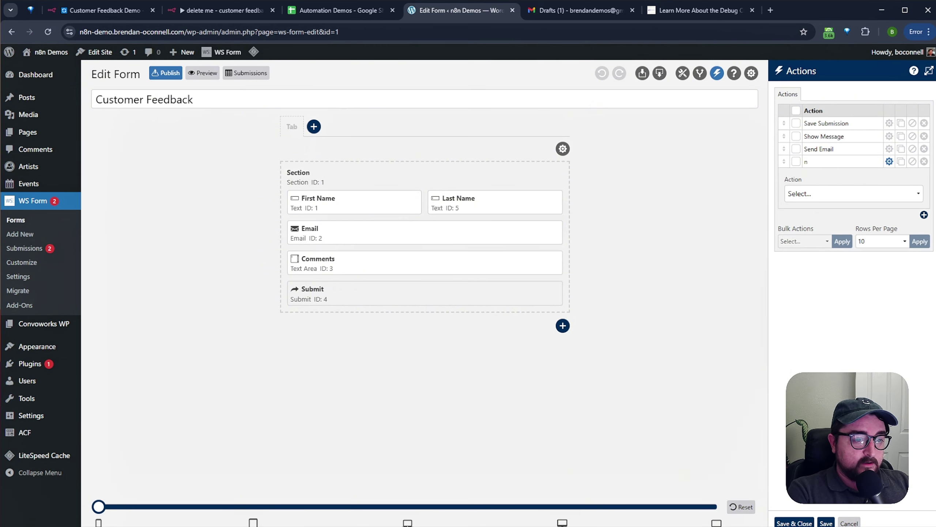
pyautogui.write(' demo')
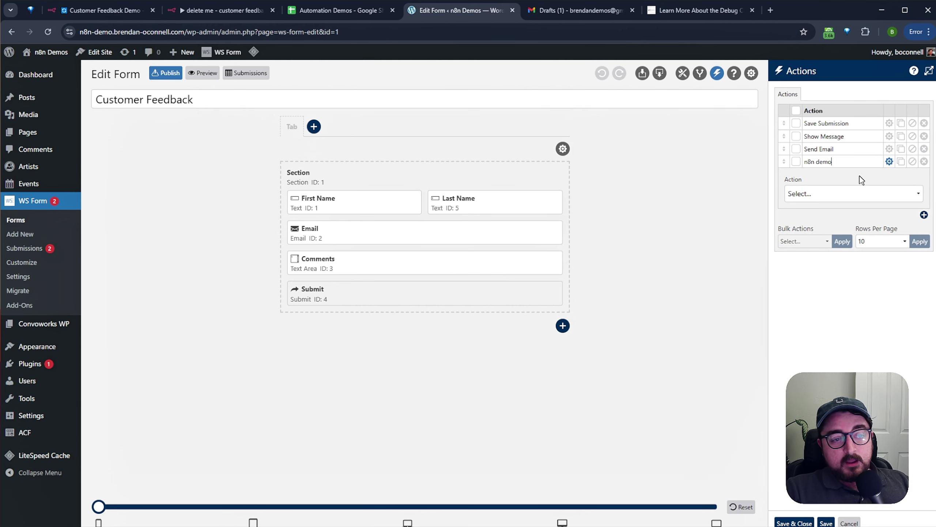
pyautogui.click(850, 199)
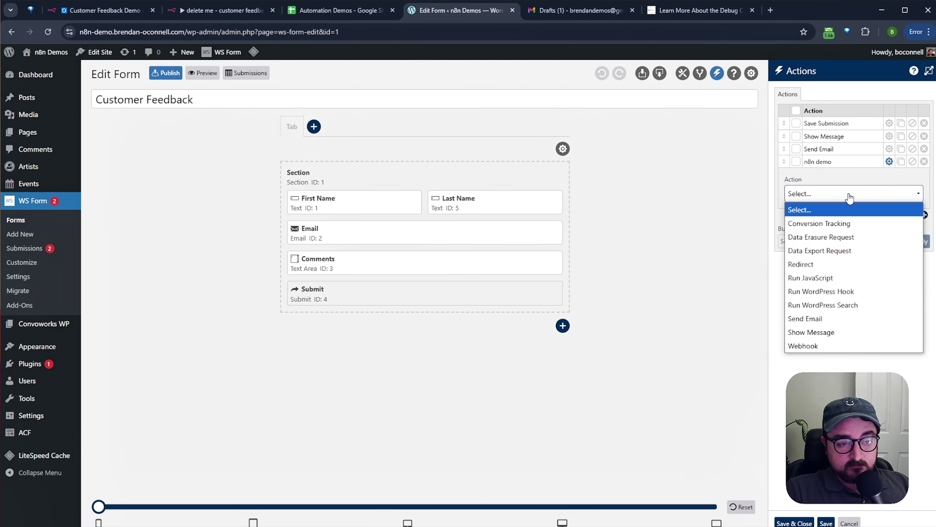
pyautogui.click(815, 342)
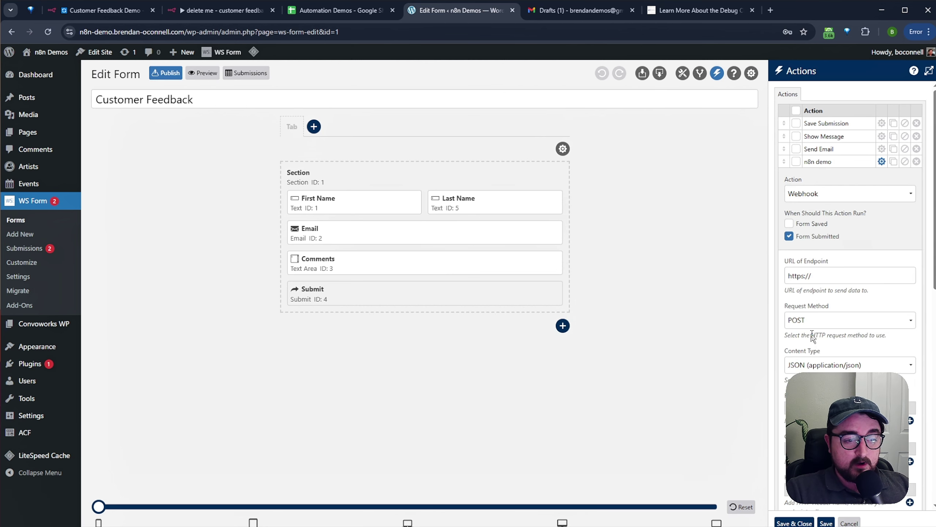
# - Replace the n8n demo action's endpoint URL with the copied webhook test URL and check its "-test" part
pyautogui.click(834, 277)
pyautogui.hotkey('ctrl', 'a')
pyautogui.hotkey('ctrl', 'v')
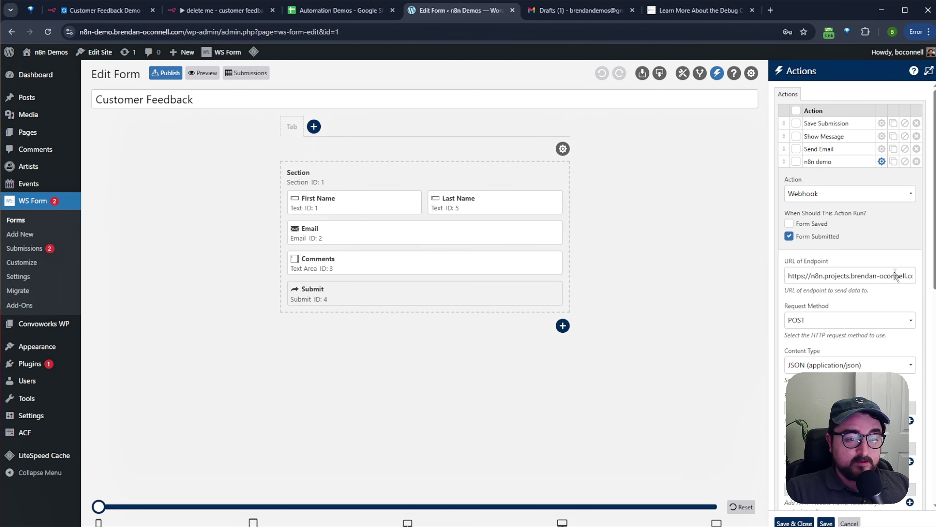
pyautogui.moveTo(861, 276); pyautogui.dragTo(888, 279)
pyautogui.click(857, 277)
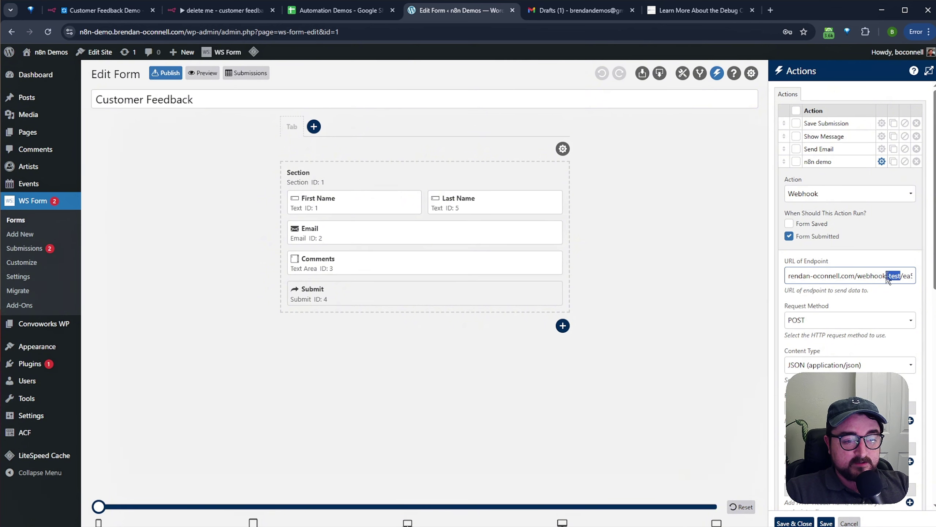
pyautogui.click(881, 261)
# - Add a field mapping from the First Name form field to the key firstName
pyautogui.scroll(-3, 873, 286)
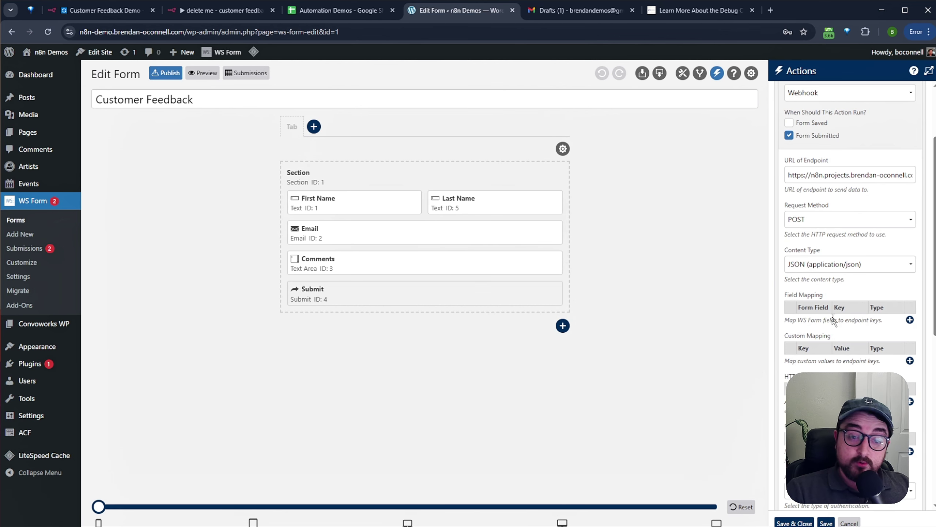
pyautogui.click(910, 320)
pyautogui.click(813, 320)
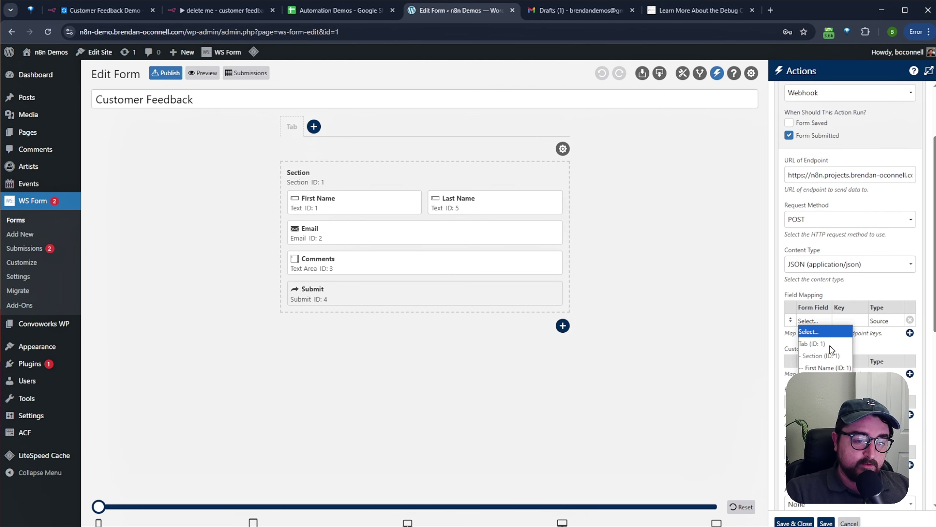
pyautogui.click(821, 366)
pyautogui.click(854, 320)
pyautogui.write('firstname')
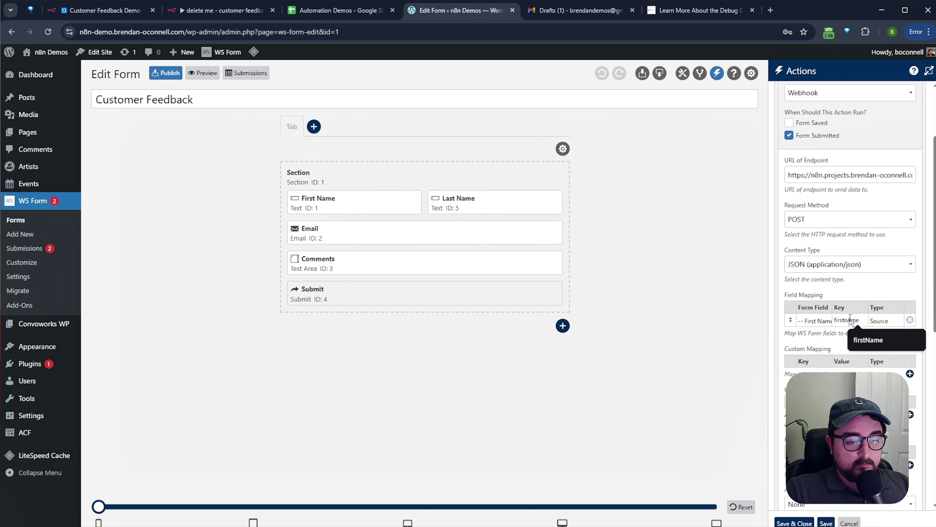
pyautogui.click(868, 339)
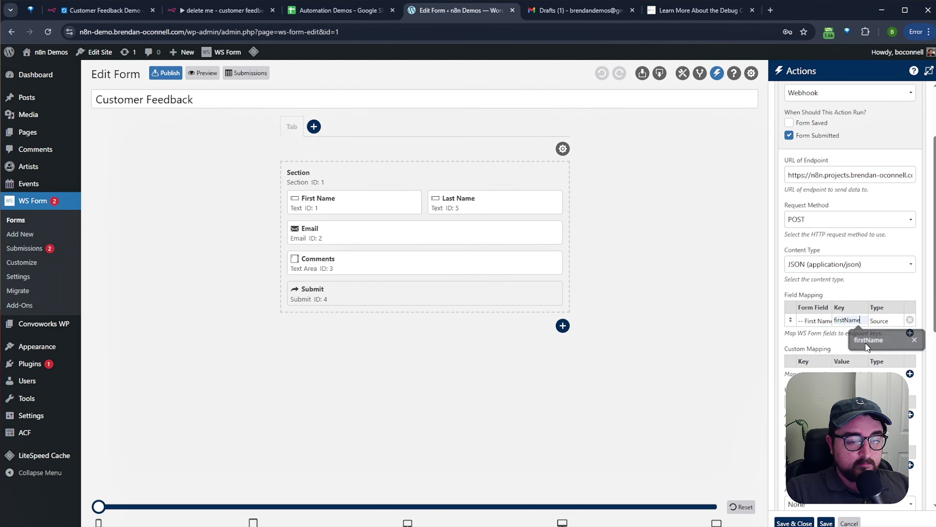
# - Add a second field mapping from the Last Name form field to the key lastName
pyautogui.click(910, 333)
pyautogui.click(815, 334)
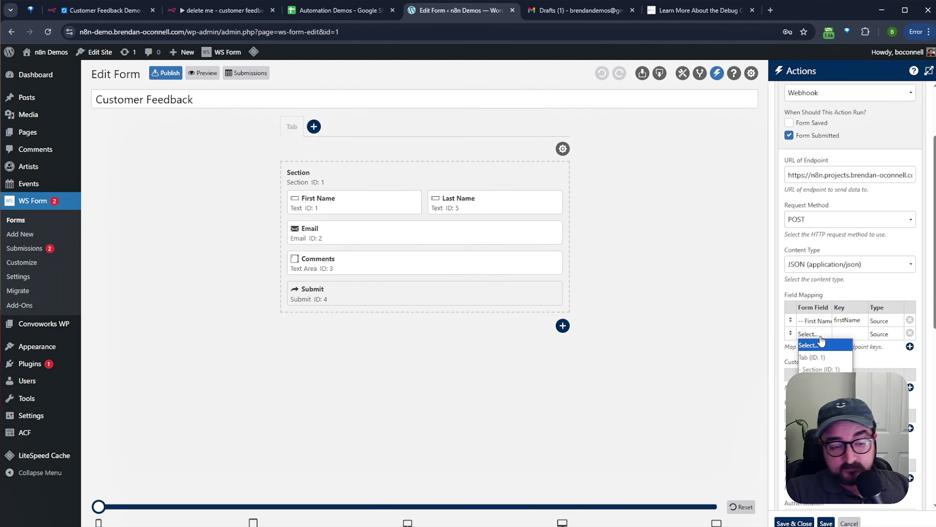
pyautogui.click(818, 394)
pyautogui.click(848, 333)
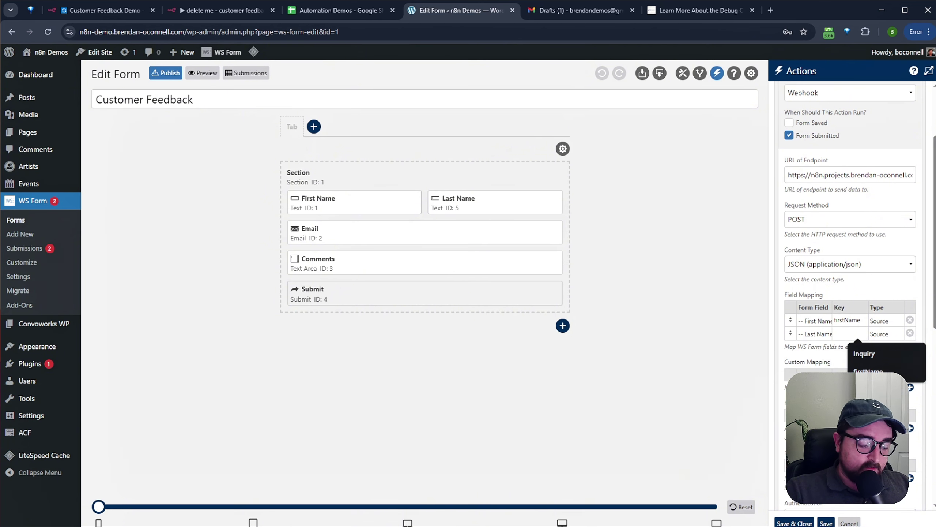
pyautogui.write('lastName')
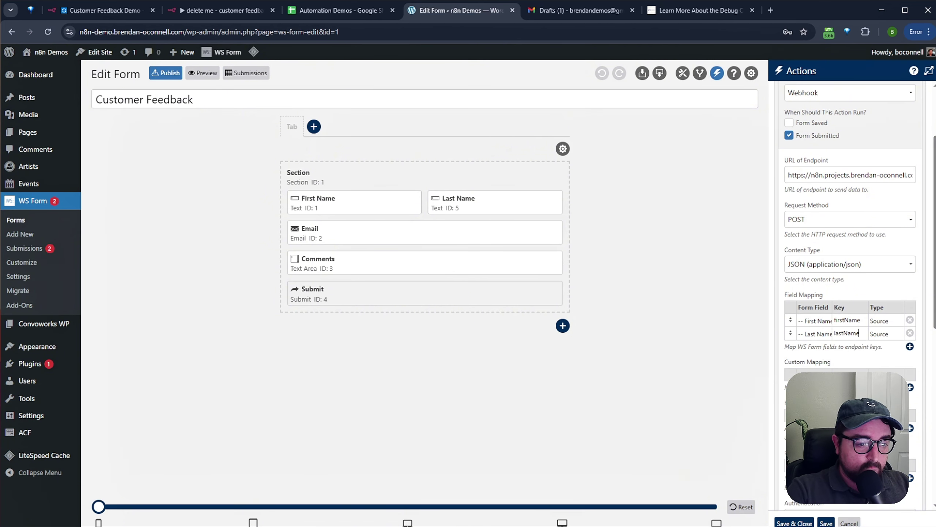
# - Add a third field mapping from the Email form field to the key email
pyautogui.click(910, 347)
pyautogui.click(812, 347)
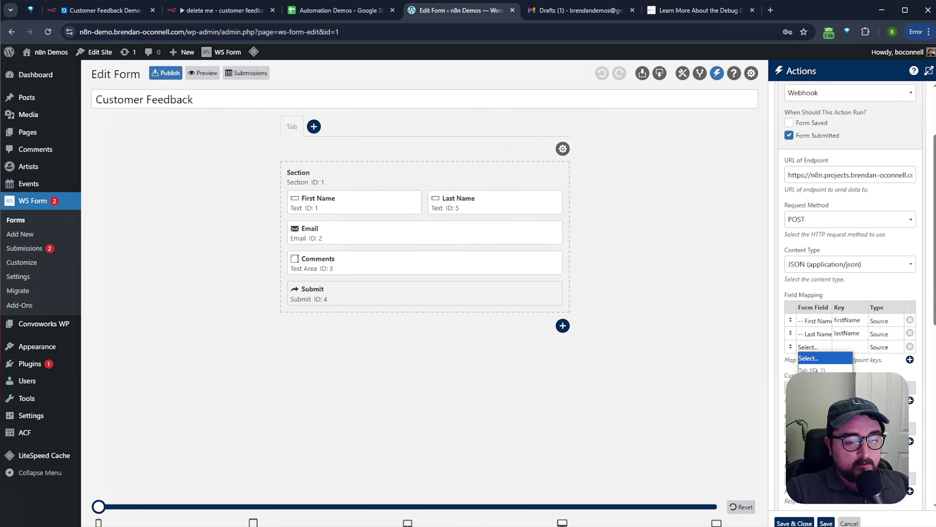
pyautogui.click(819, 418)
pyautogui.click(846, 346)
pyautogui.write('ema')
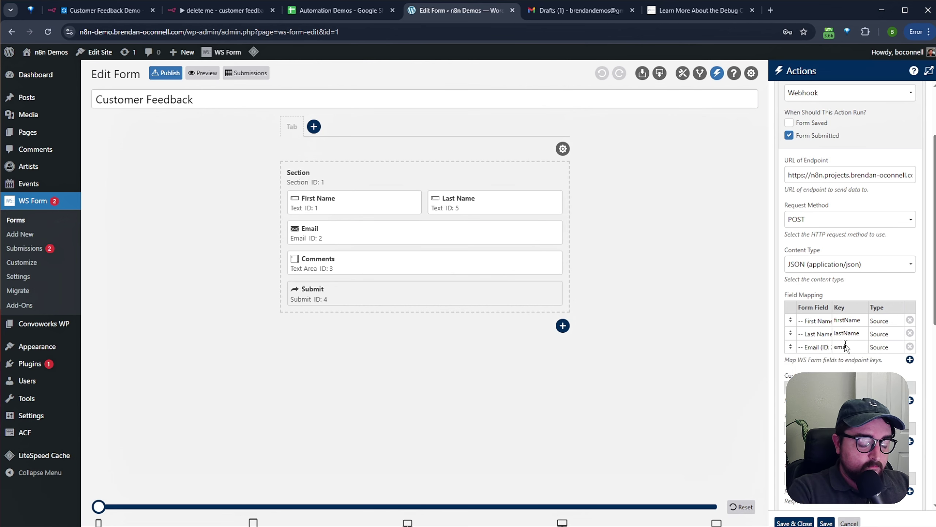
pyautogui.write('il')
# - Map the Comments form field to the key feedback, and save and close the form's actions
pyautogui.click(910, 359)
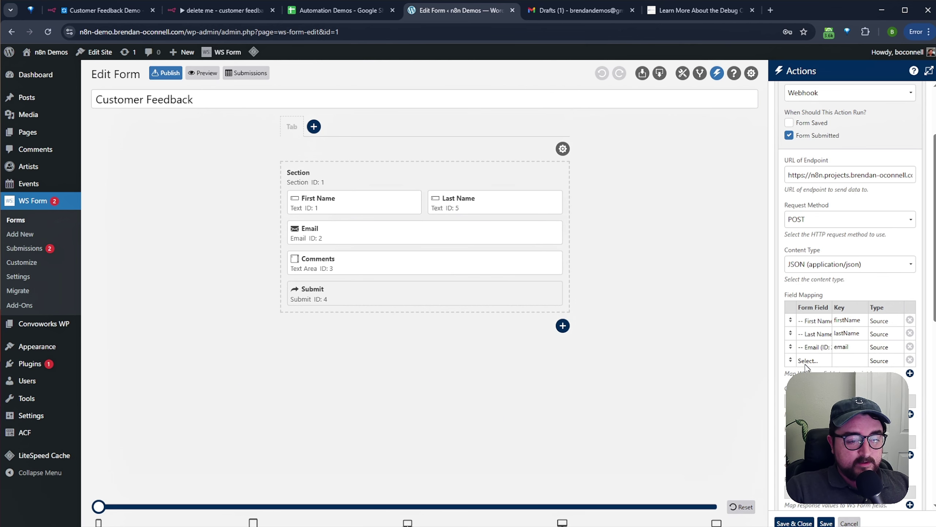
pyautogui.click(809, 360)
pyautogui.click(818, 439)
pyautogui.click(849, 363)
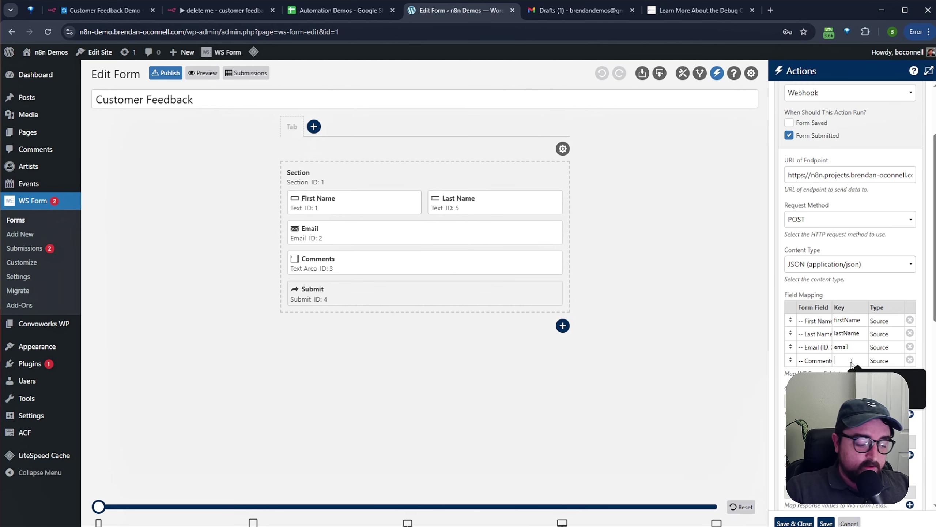
pyautogui.write('feedback')
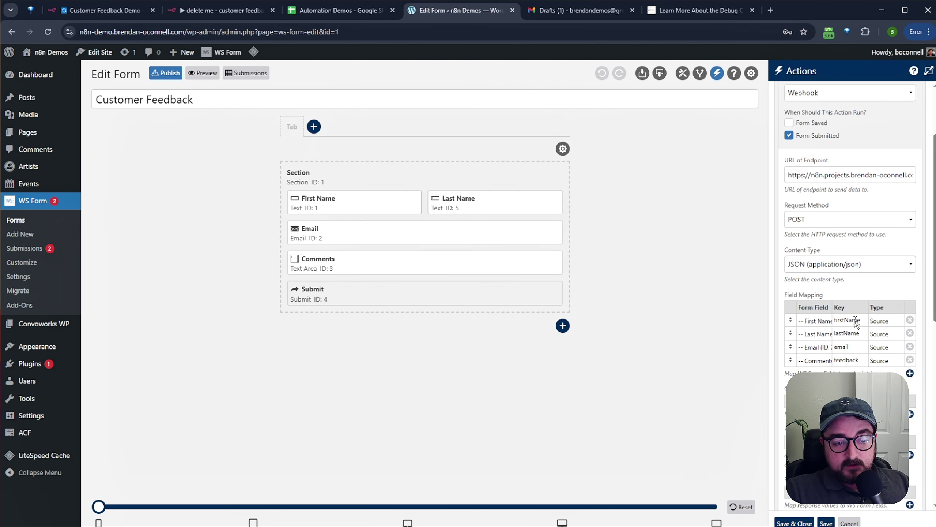
pyautogui.moveTo(852, 320); pyautogui.dragTo(827, 321)
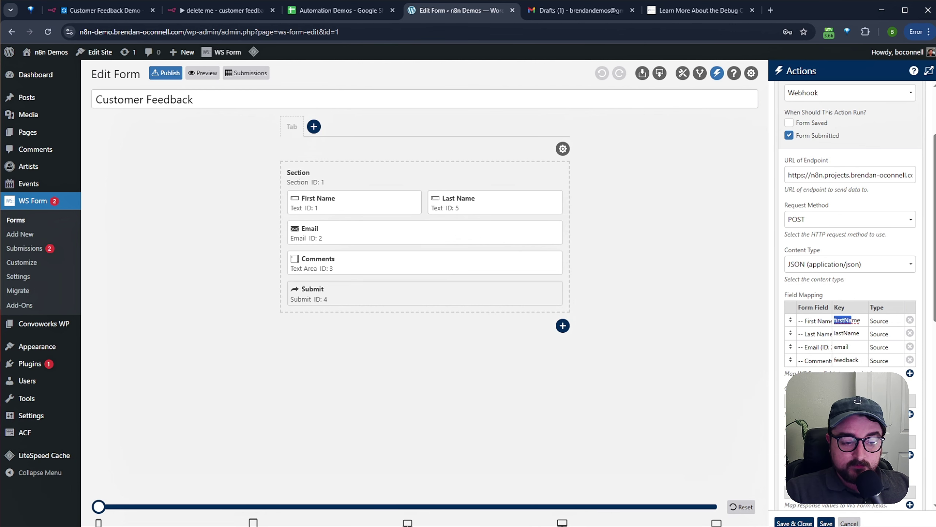
pyautogui.click(794, 523)
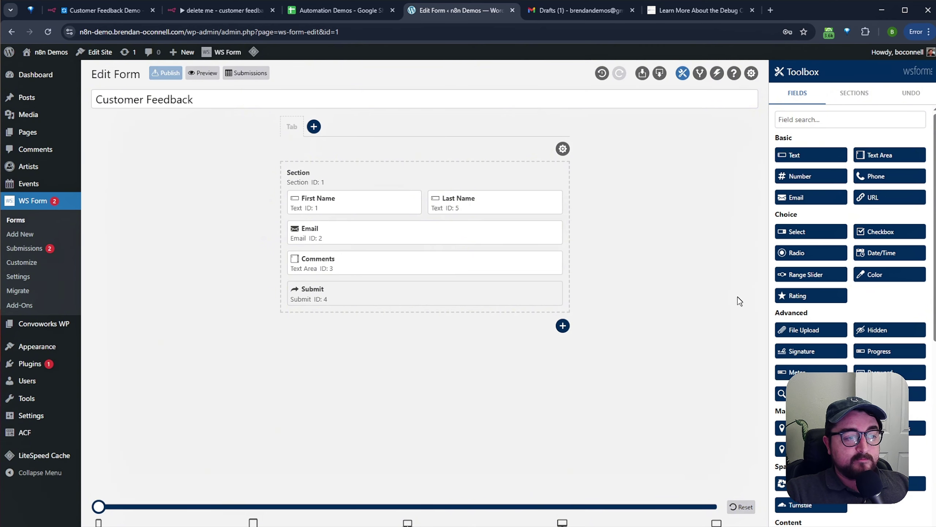
# - Open the form preview, switch back to n8n and place the listening Customer Feedback Demo workflow tab after the finished workflow's tab
pyautogui.click(204, 73)
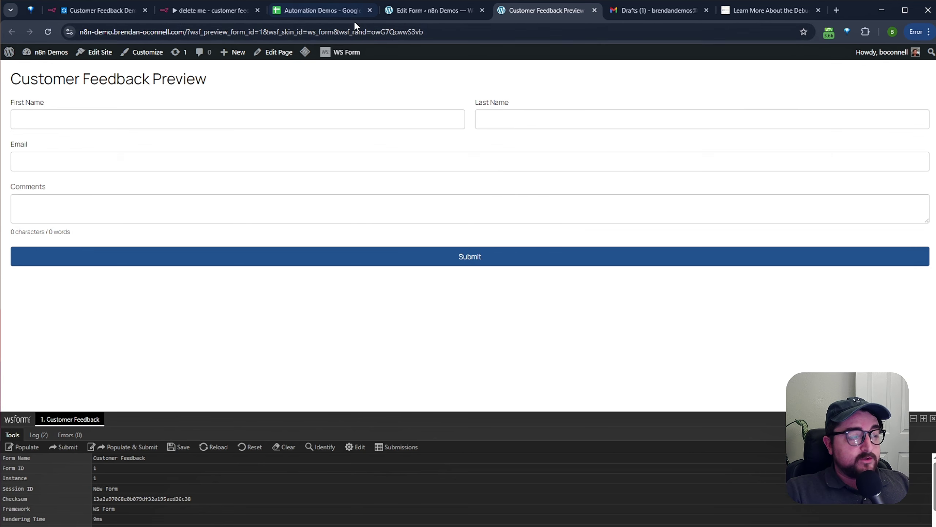
pyautogui.click(214, 10)
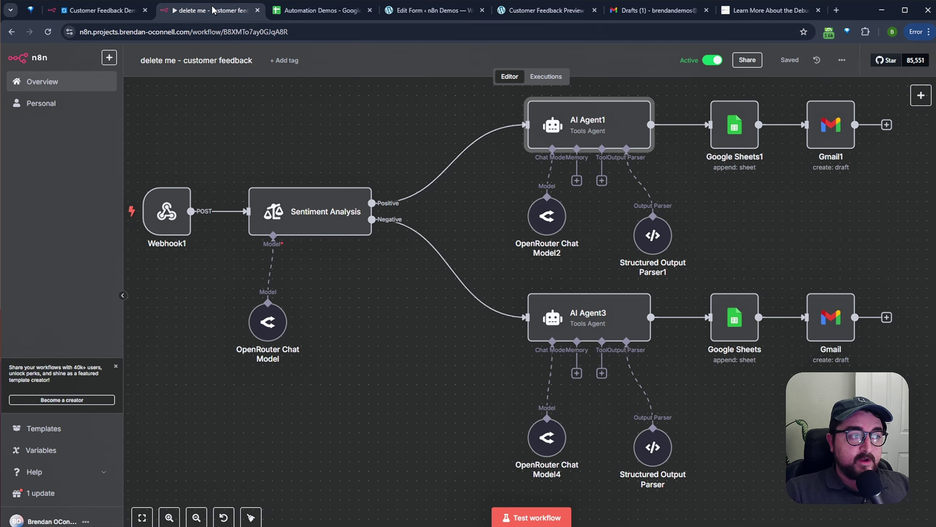
pyautogui.click(110, 10)
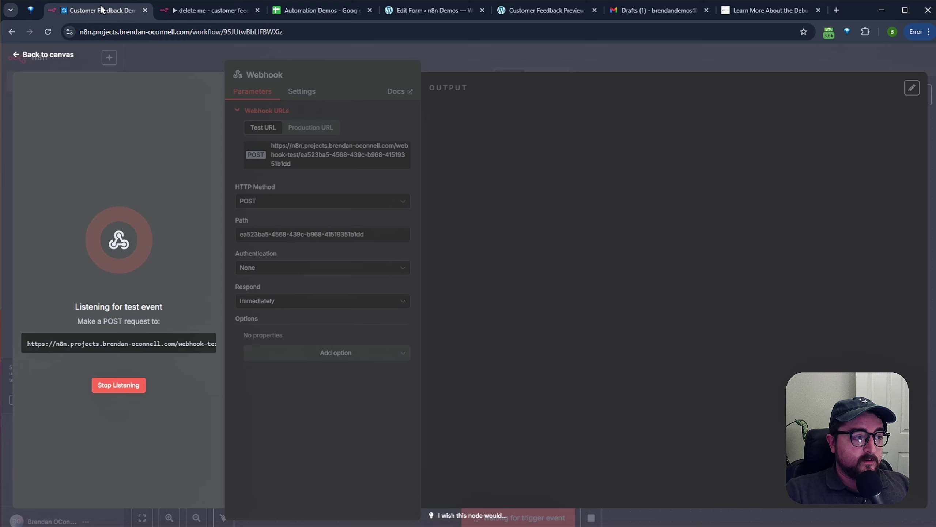
pyautogui.moveTo(195, 10); pyautogui.dragTo(124, 11)
pyautogui.click(210, 10)
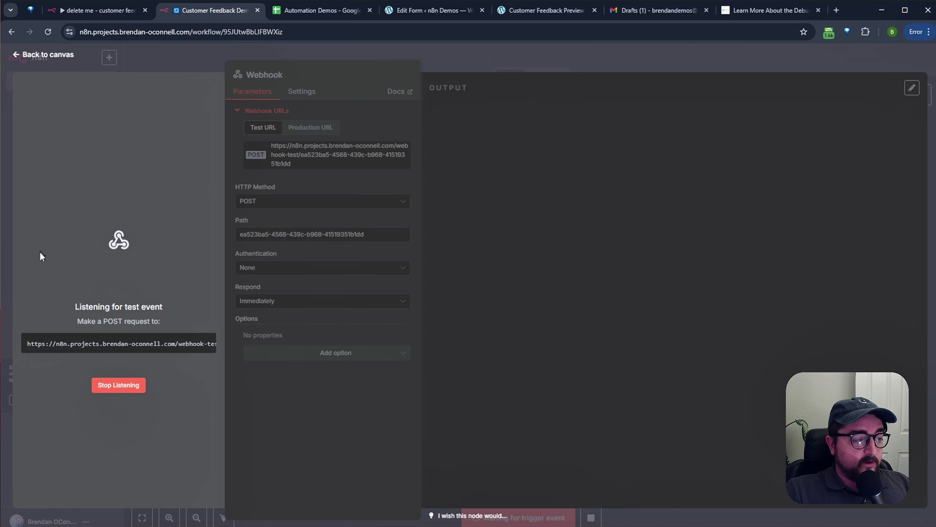
# - Switch to the Customer Feedback form preview, populate it with sample data and clear the generated Comments text
pyautogui.moveTo(76, 307); pyautogui.dragTo(155, 307)
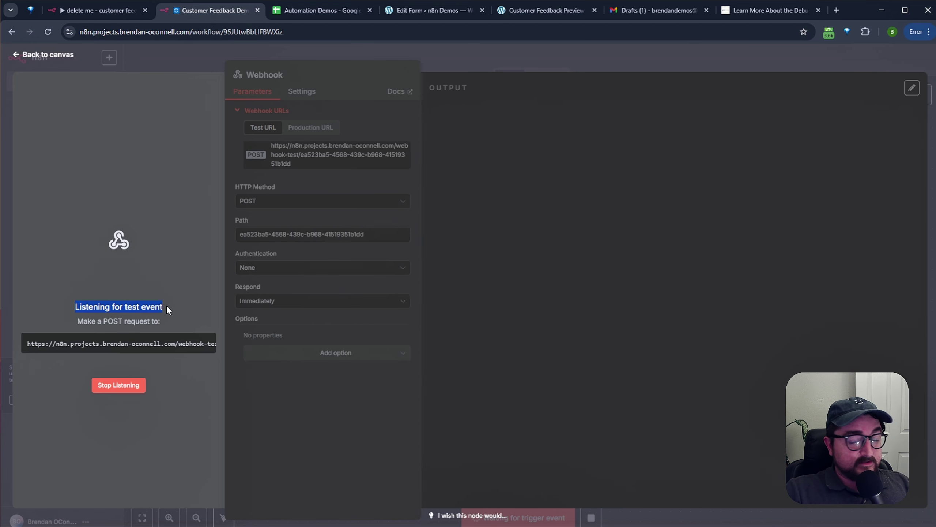
pyautogui.click(537, 11)
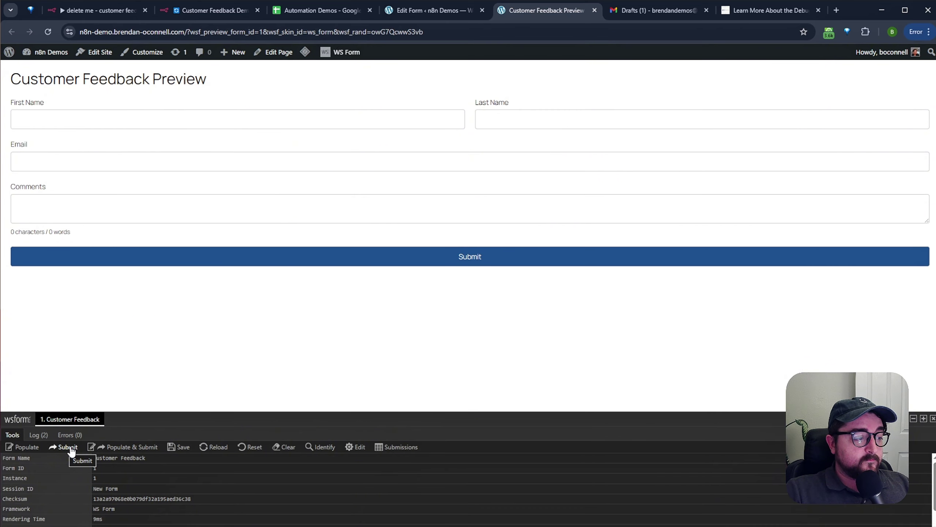
pyautogui.click(23, 447)
pyautogui.tripleClick(136, 204)
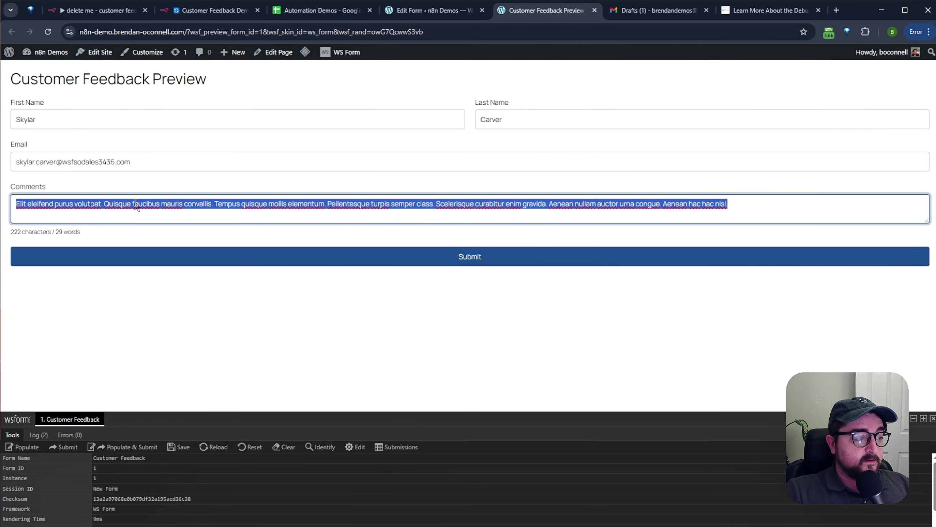
pyautogui.hotkey('ctrl', 'v')
pyautogui.hotkey('ctrl', 'a')
pyautogui.press('BackSpace')
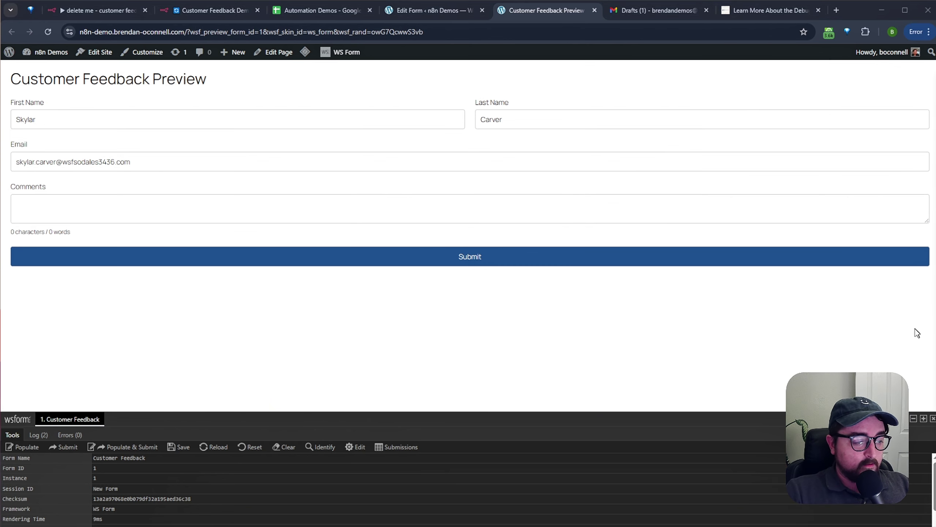
# - Enter "You plugins kind of suck…" as the comment and submit the form
pyautogui.click(65, 209)
pyautogui.write('You plugins kind of suck…')
pyautogui.moveTo(95, 204); pyautogui.dragTo(84, 196)
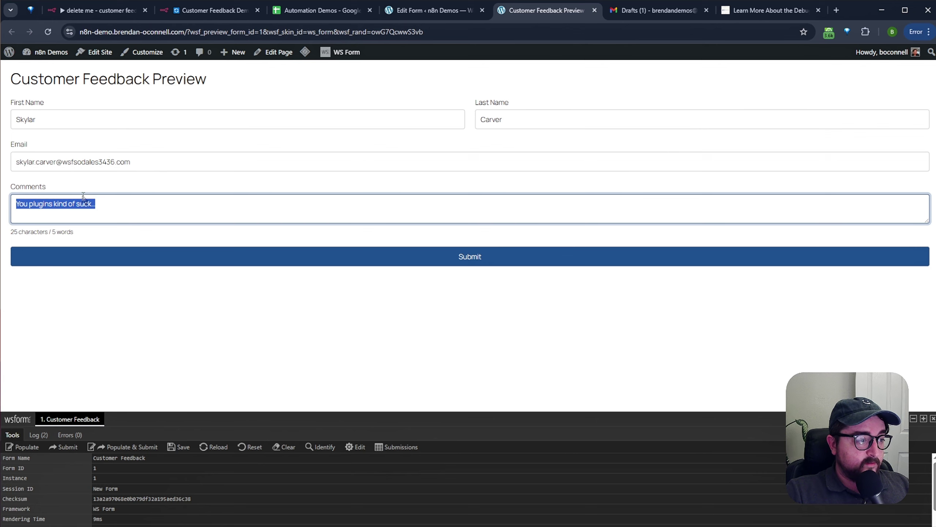
pyautogui.click(465, 268)
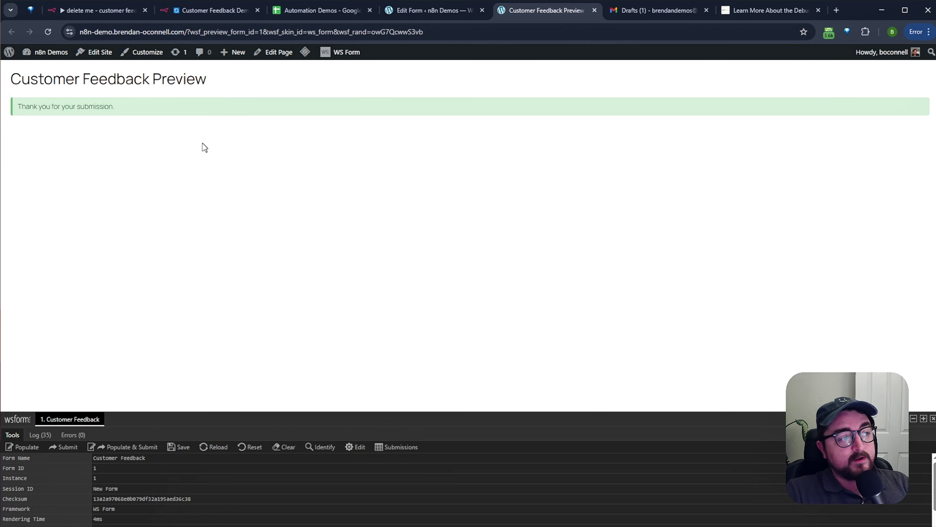
# - Return to the n8n workflow and make the Webhook node listen for a test event again
pyautogui.click(194, 11)
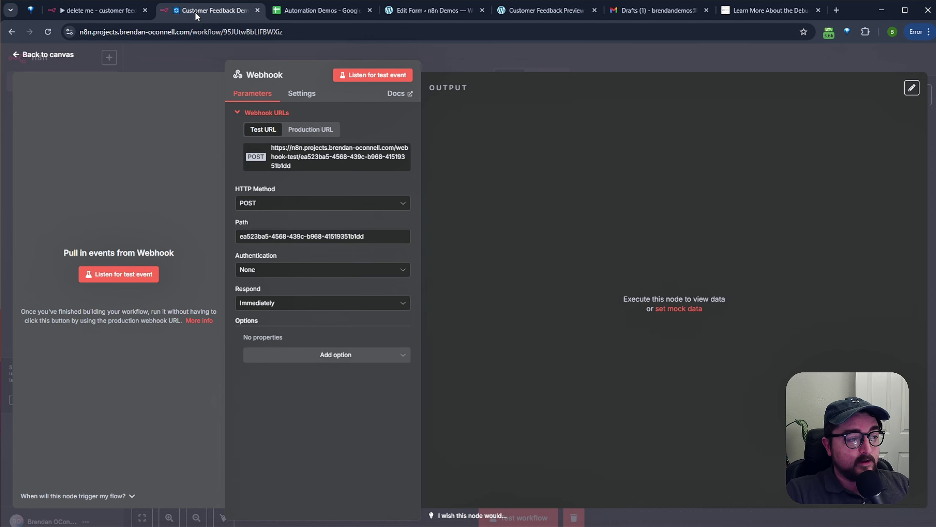
pyautogui.click(515, 55)
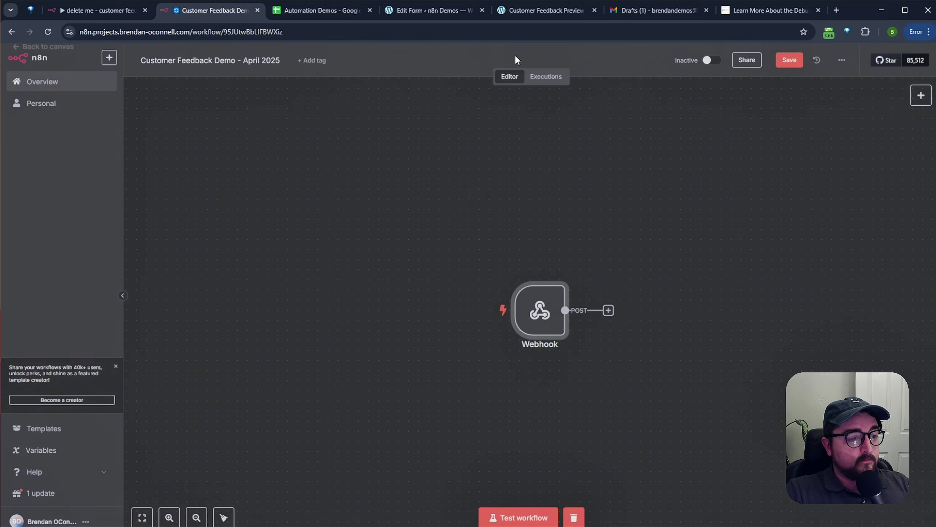
pyautogui.doubleClick(542, 313)
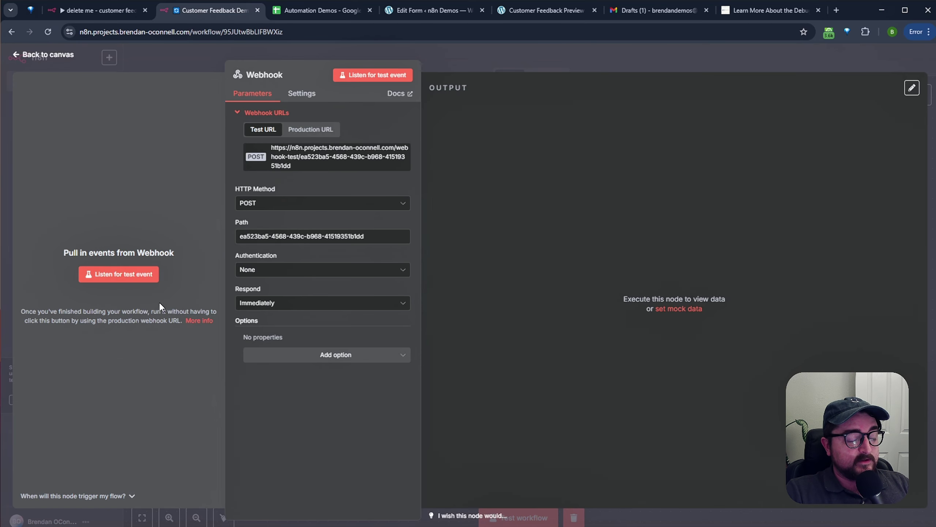
pyautogui.click(119, 276)
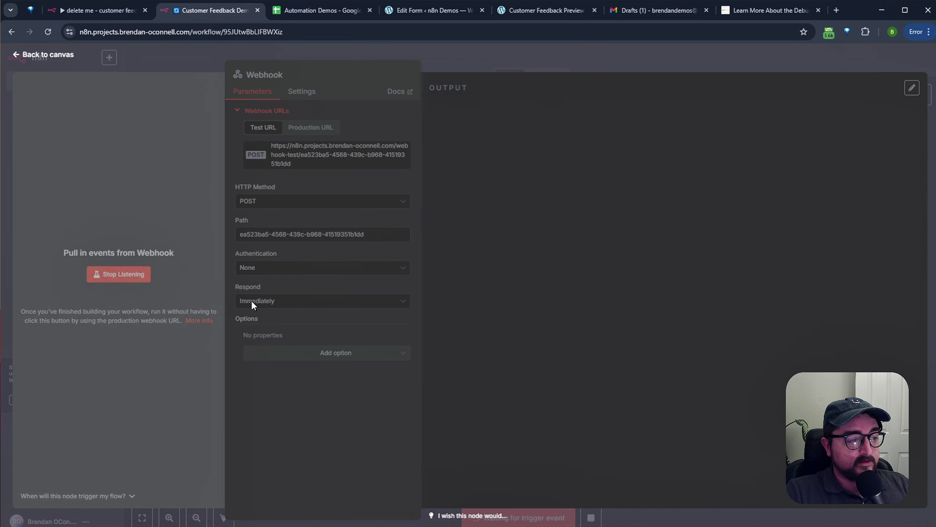
# - Reload the form preview, submit it with auto-populated sample data and return to the Webhook node in n8n
pyautogui.click(519, 10)
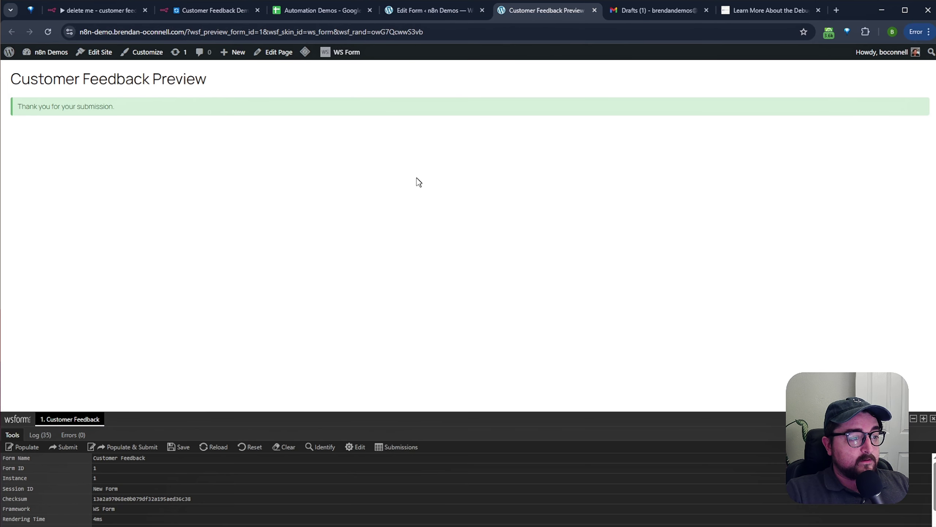
pyautogui.click(48, 32)
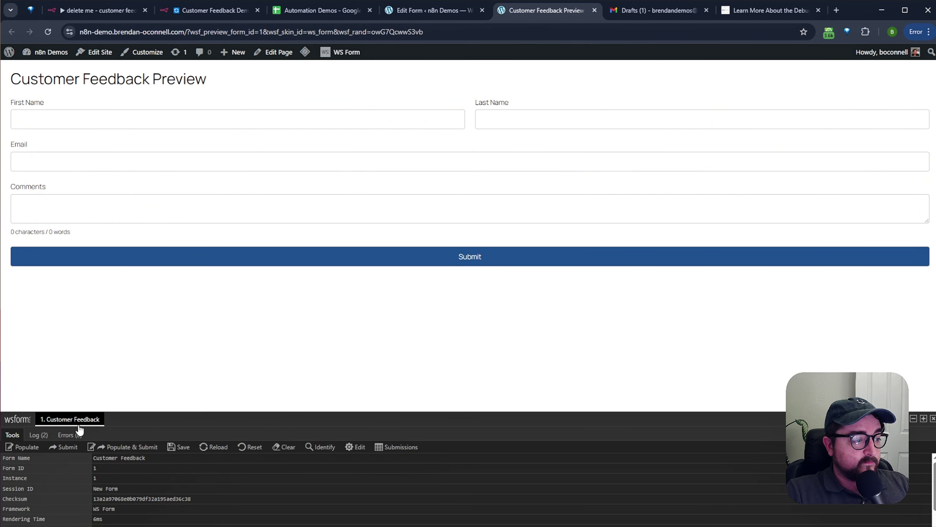
pyautogui.click(104, 446)
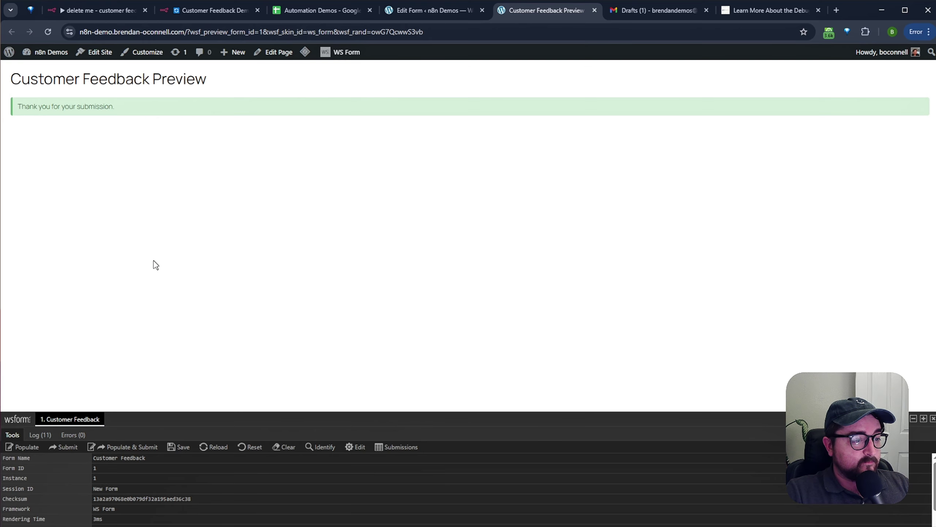
pyautogui.click(202, 11)
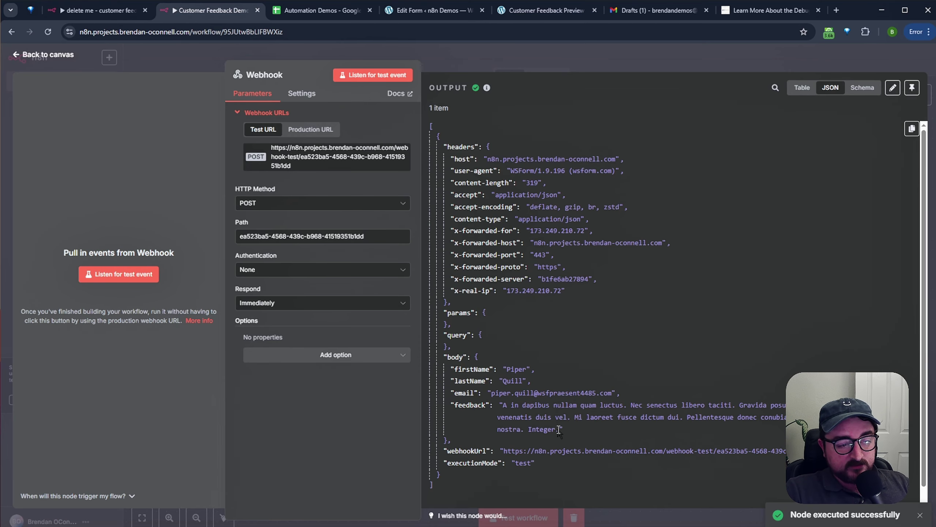
# - Examine the Webhook node's JSON output, including the request headers and the name, email and feedback fields in the body
pyautogui.moveTo(559, 429); pyautogui.dragTo(492, 394)
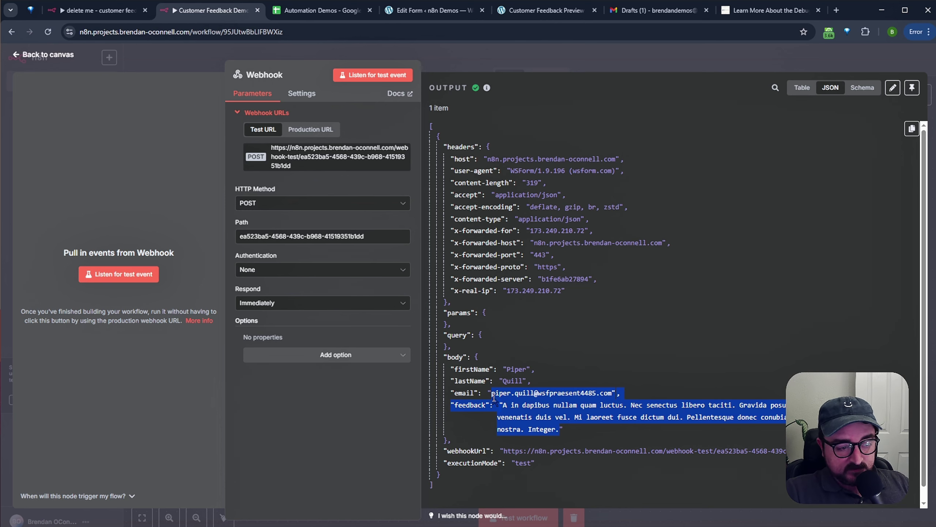
pyautogui.click(576, 421)
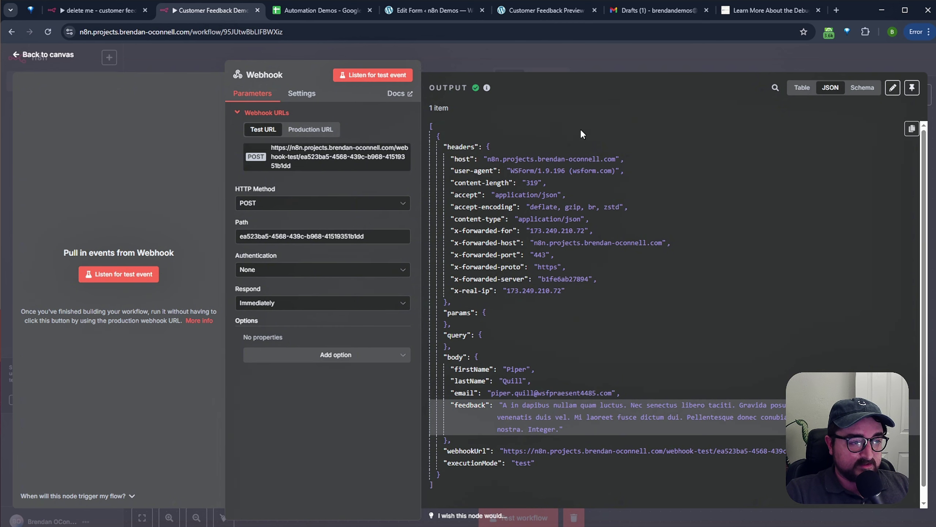
pyautogui.moveTo(421, 126); pyautogui.dragTo(460, 127)
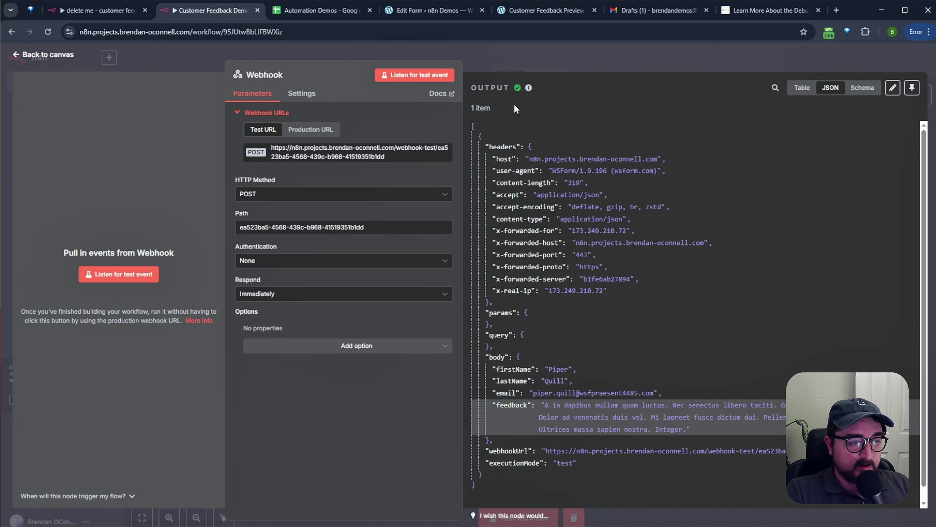
pyautogui.click(662, 126)
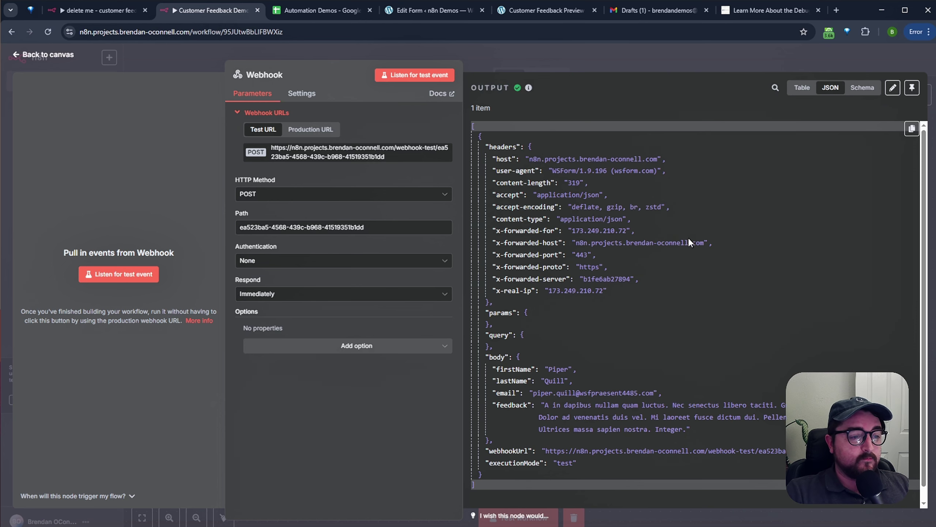
pyautogui.moveTo(633, 231); pyautogui.dragTo(579, 231)
pyautogui.click(669, 288)
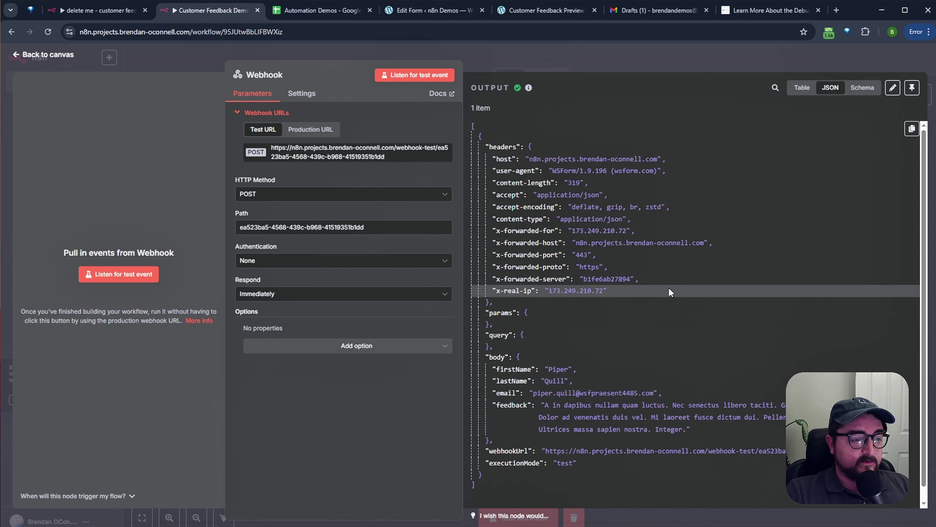
pyautogui.moveTo(478, 357); pyautogui.dragTo(535, 406)
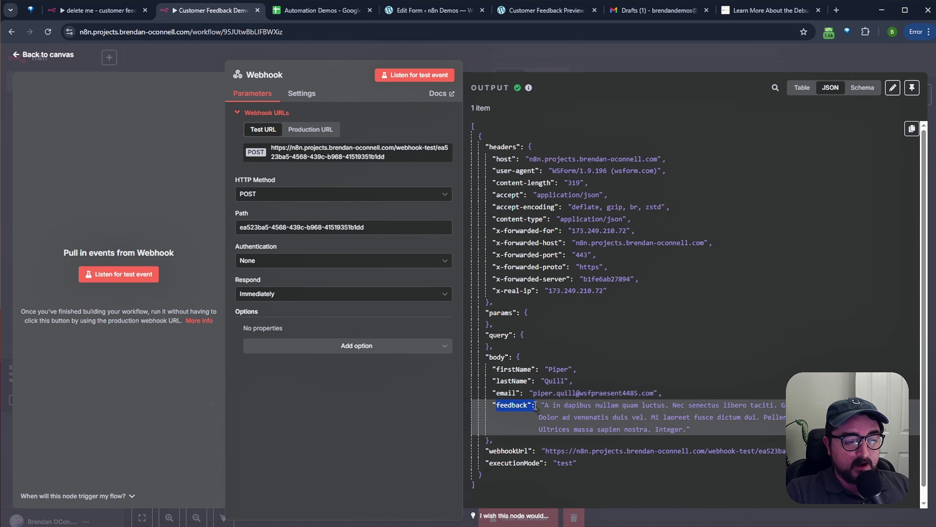
pyautogui.click(586, 419)
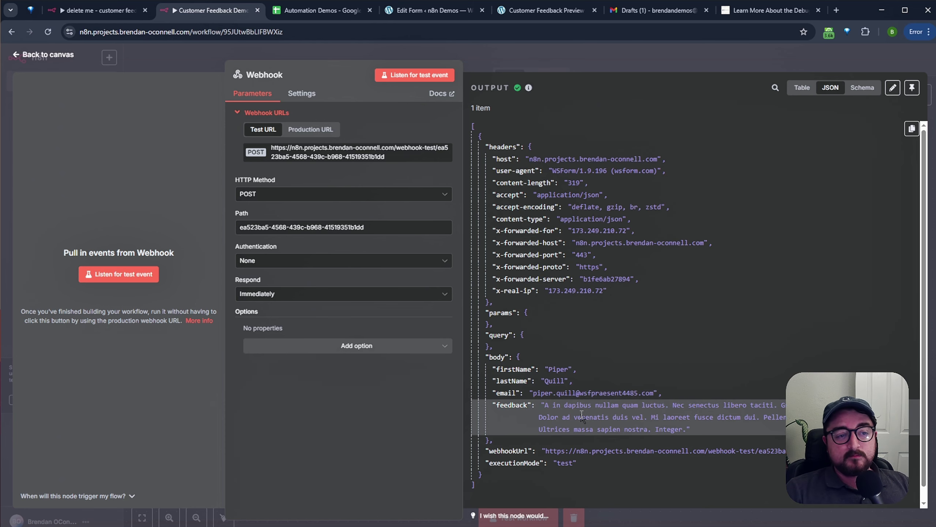
# - Return to the canvas and pin the Webhook node's output data
pyautogui.click(655, 55)
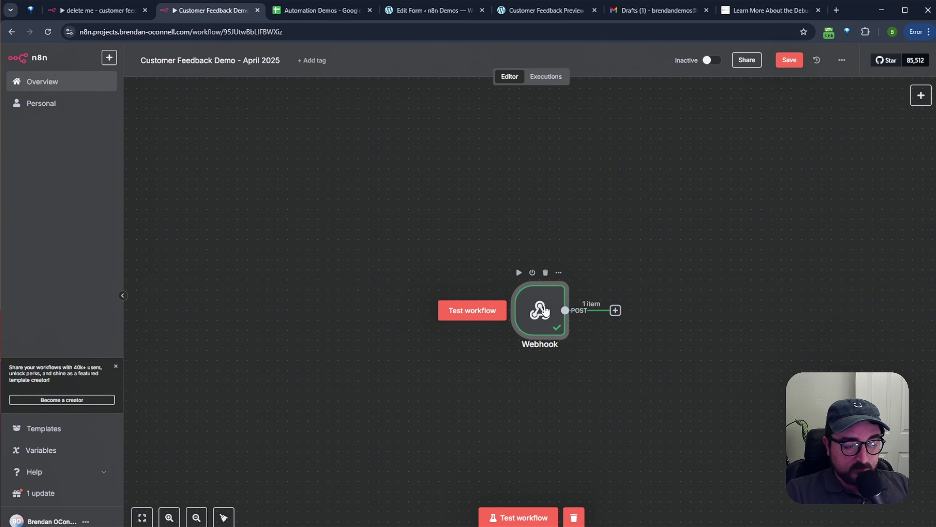
pyautogui.click(558, 273)
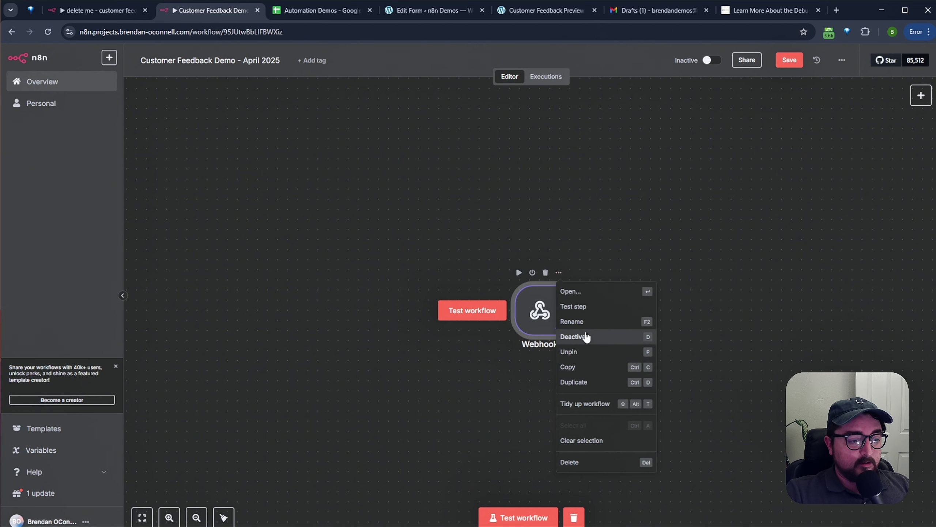
pyautogui.click(702, 221)
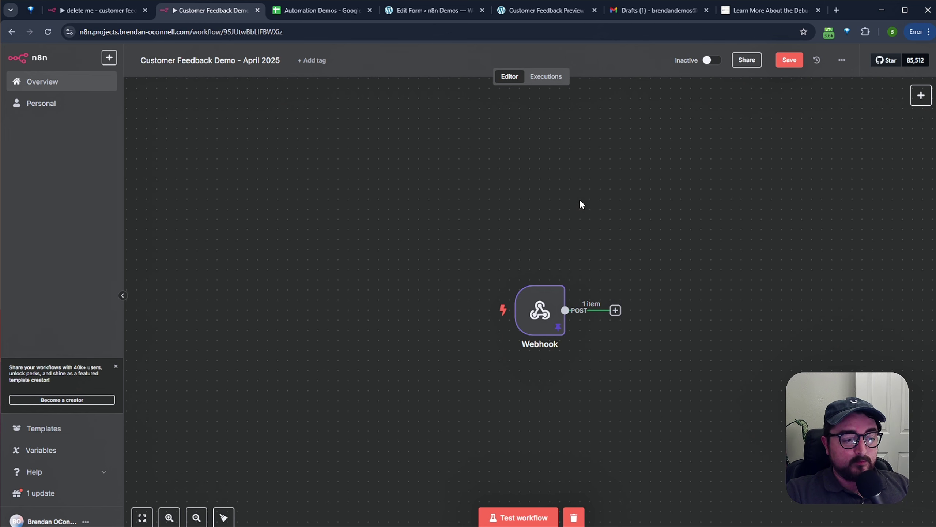
pyautogui.moveTo(636, 217); pyautogui.dragTo(495, 206)
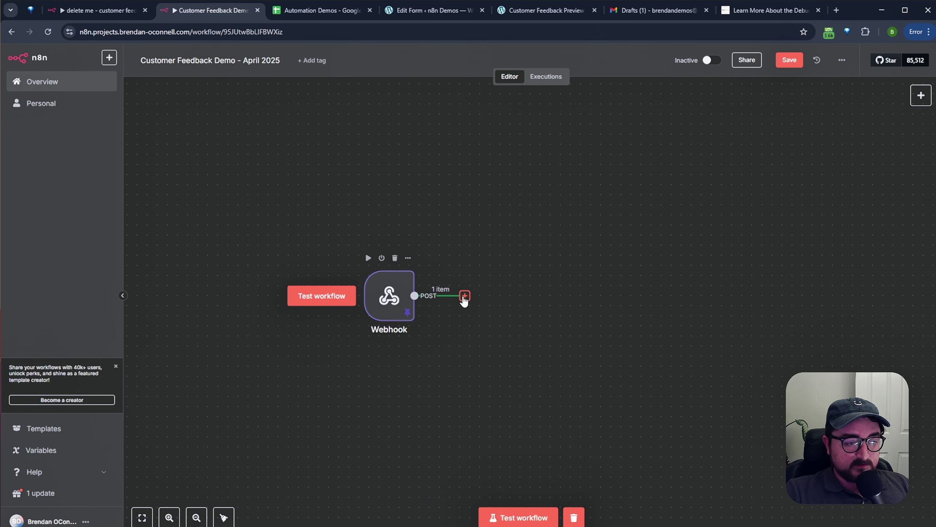
pyautogui.click(464, 297)
pyautogui.write('ai')
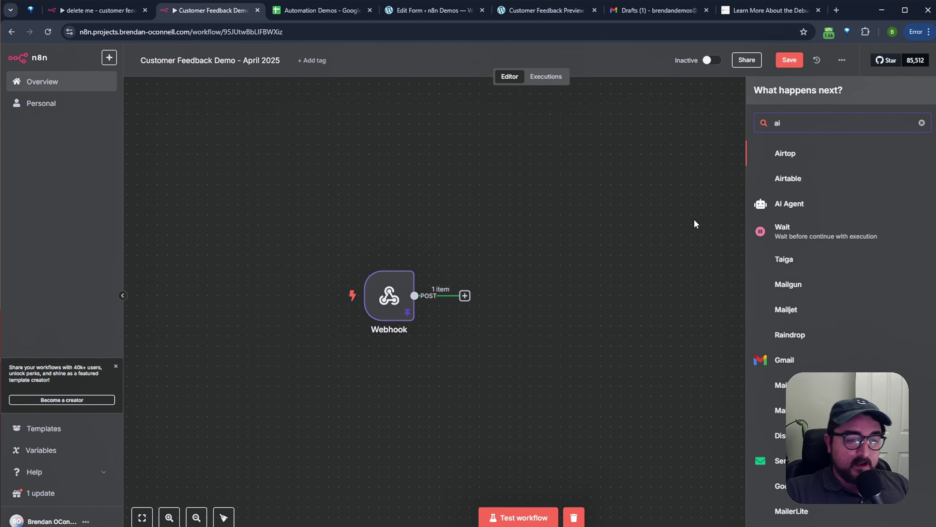
pyautogui.click(789, 204)
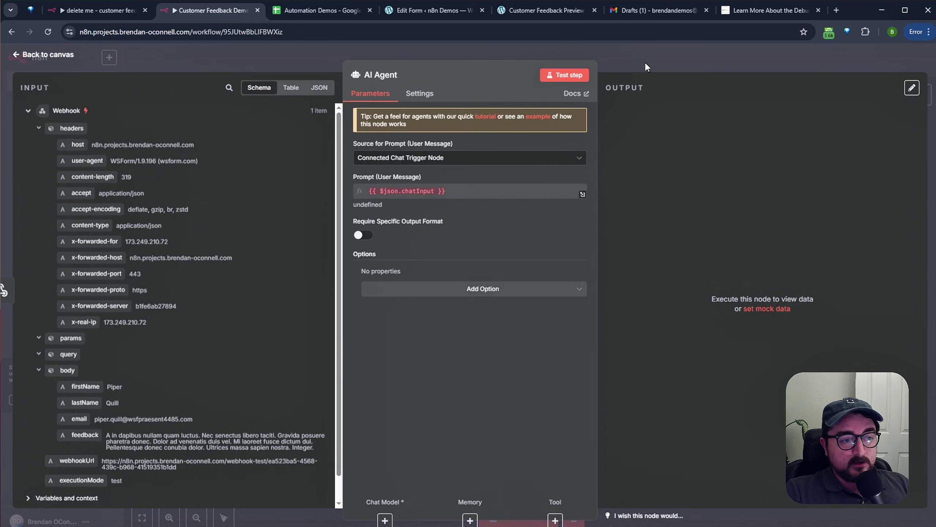
pyautogui.click(646, 63)
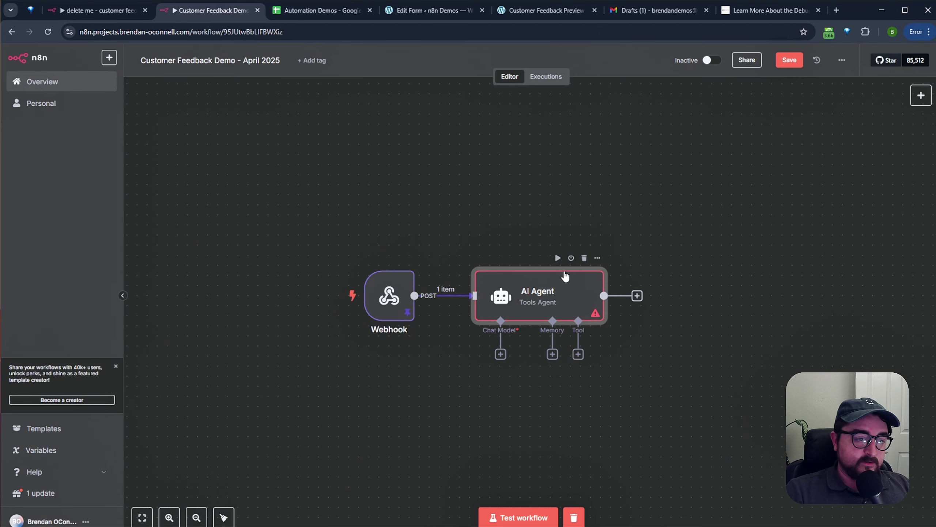
pyautogui.click(584, 258)
# - Add a Sentiment Analysis node from the Advanced AI nodes after the Webhook node and return to the canvas
pyautogui.click(465, 296)
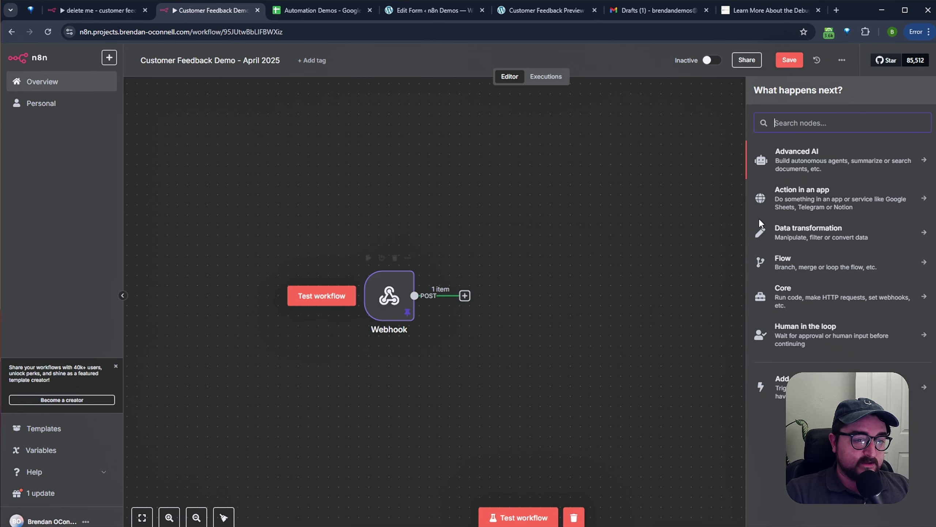
pyautogui.click(796, 161)
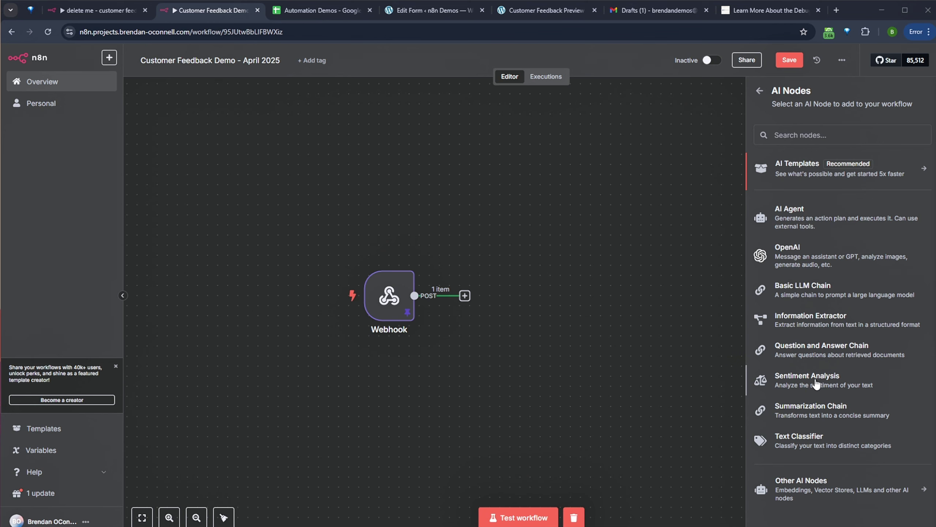
pyautogui.click(816, 384)
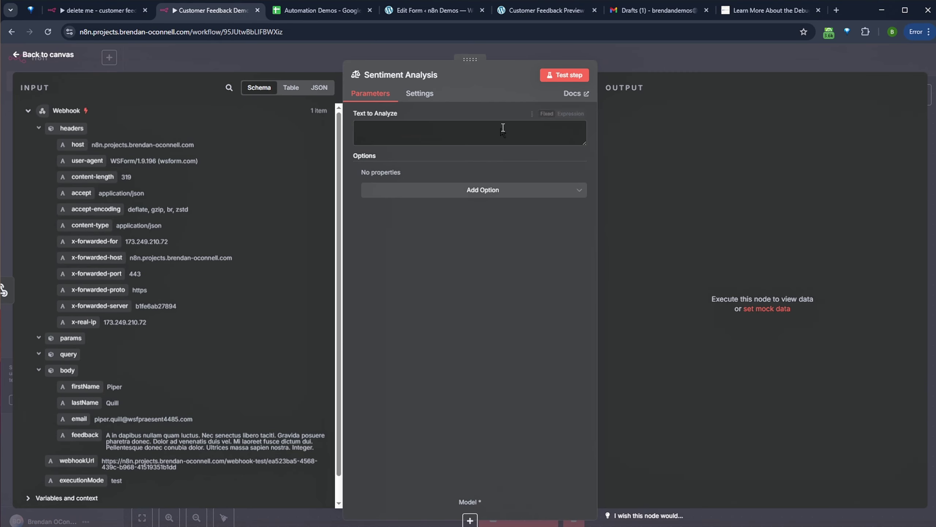
pyautogui.click(441, 134)
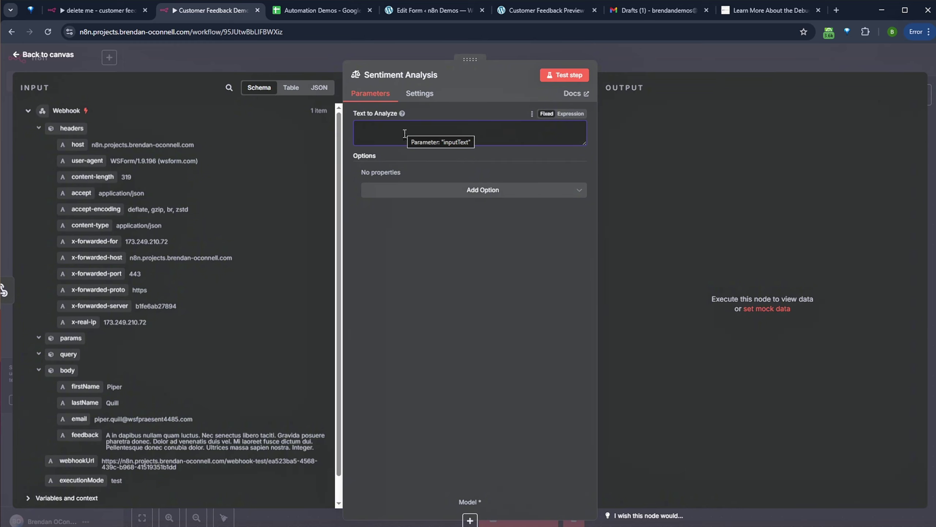
pyautogui.click(733, 61)
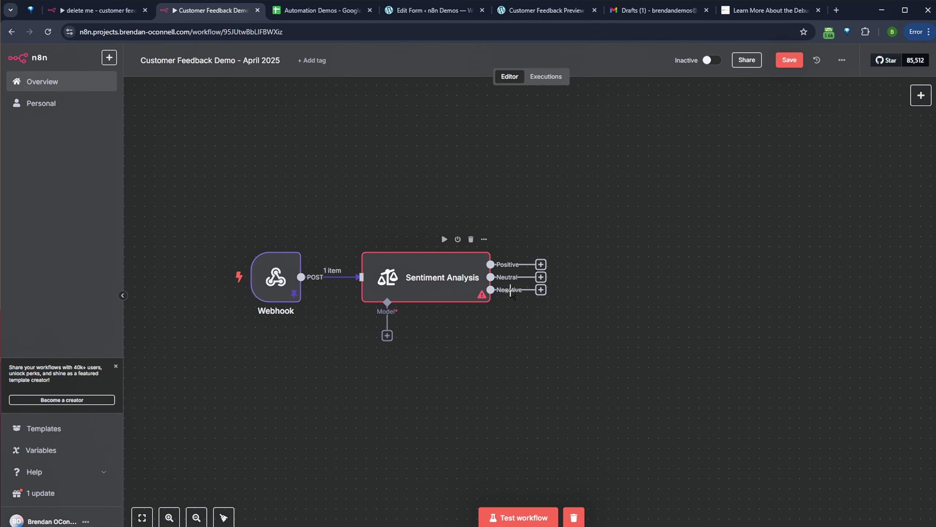
# - Add the Sentiment Categories option to the Sentiment Analysis node, reduce it to "Positive, Negative" and return to the canvas
pyautogui.doubleClick(457, 274)
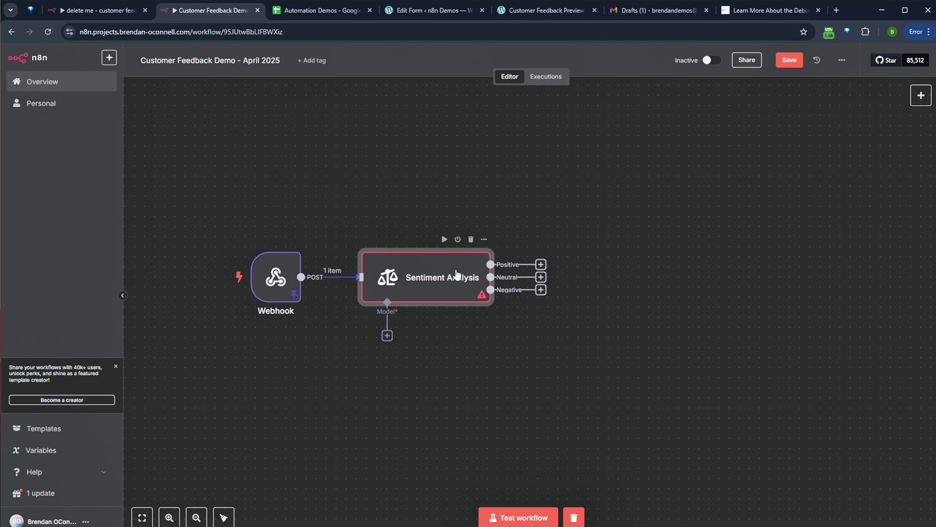
pyautogui.press('Escape')
pyautogui.doubleClick(463, 292)
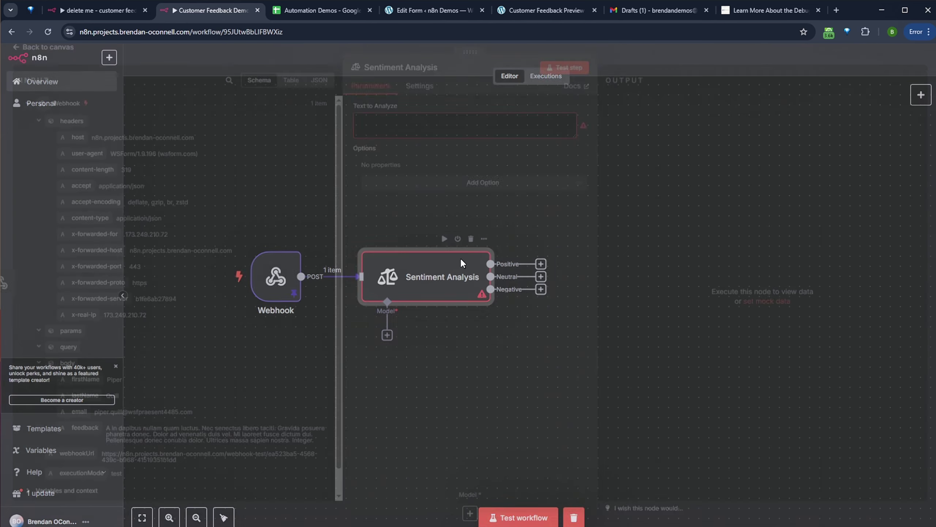
pyautogui.click(423, 142)
pyautogui.click(469, 189)
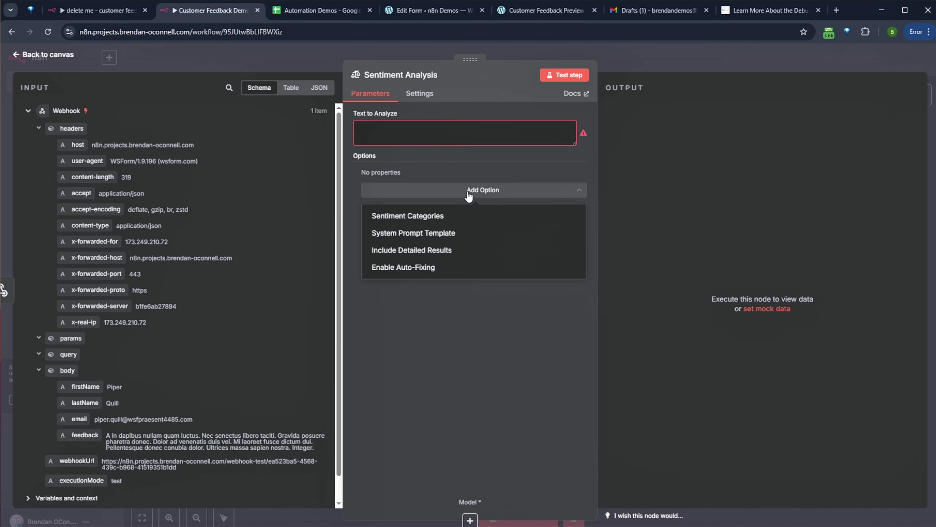
pyautogui.click(469, 216)
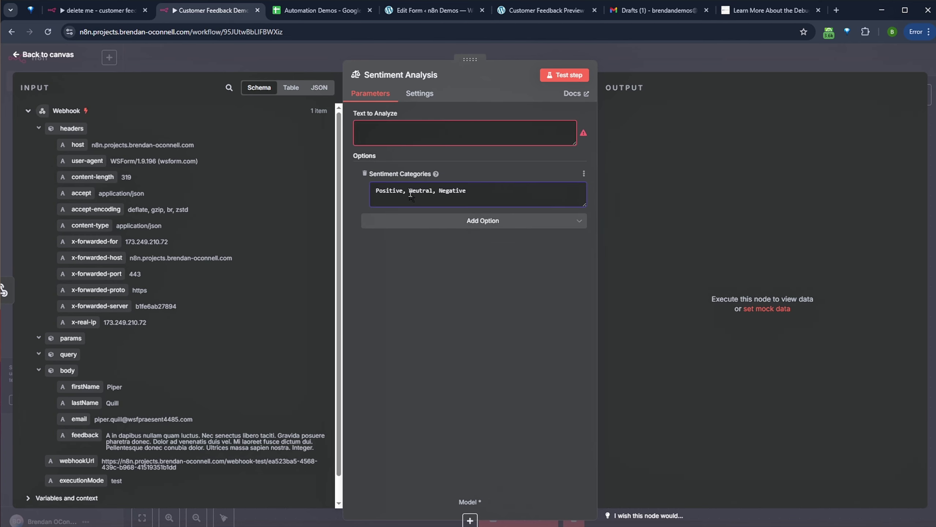
pyautogui.moveTo(439, 194); pyautogui.dragTo(408, 192)
pyautogui.press('BackSpace')
pyautogui.press('BackSpace')
pyautogui.click(648, 66)
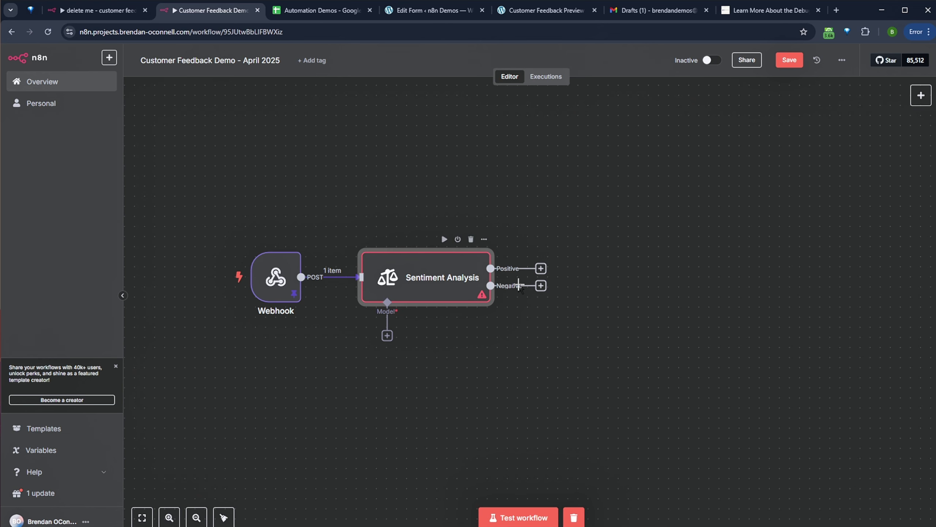
# - Attach an OpenRouter Chat Model to the Sentiment Analysis node's Model input
pyautogui.scroll(-2, 549, 291)
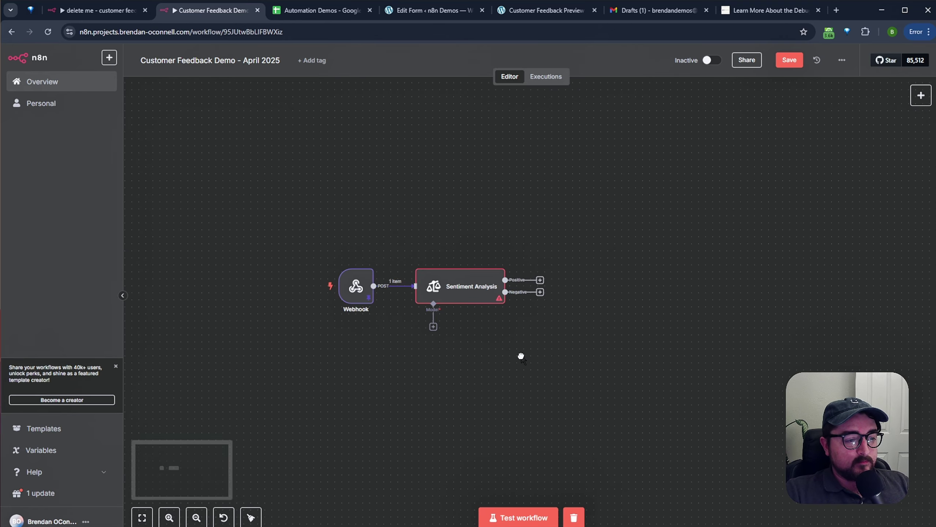
pyautogui.moveTo(521, 356); pyautogui.dragTo(619, 341)
pyautogui.scroll(2, 619, 339)
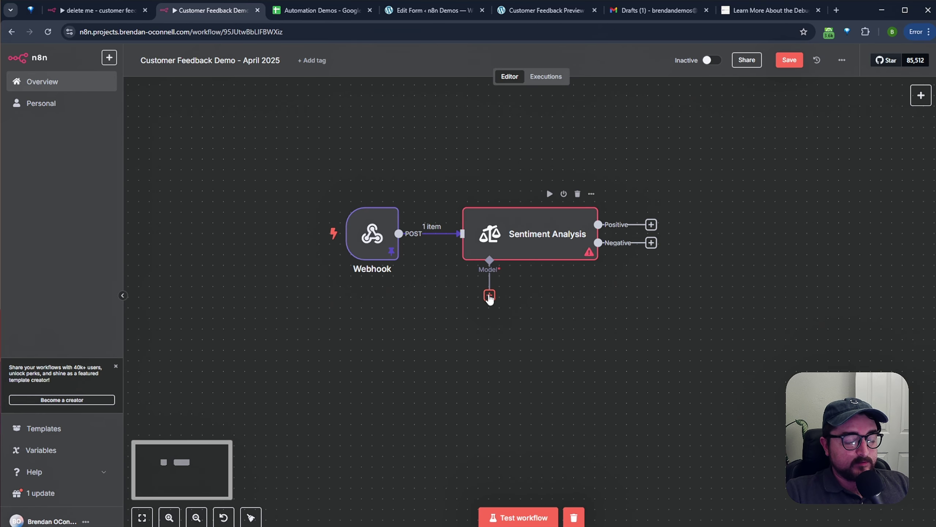
pyautogui.click(489, 295)
pyautogui.write('open')
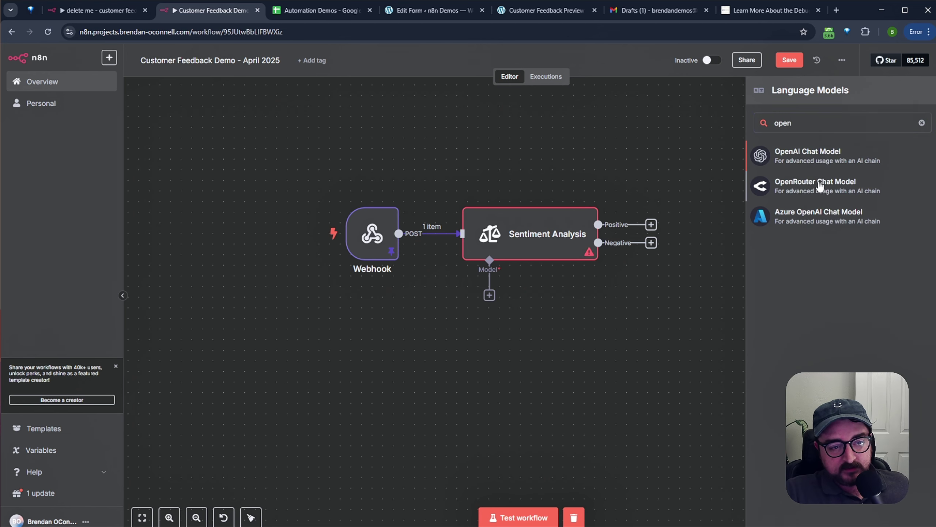
pyautogui.click(818, 182)
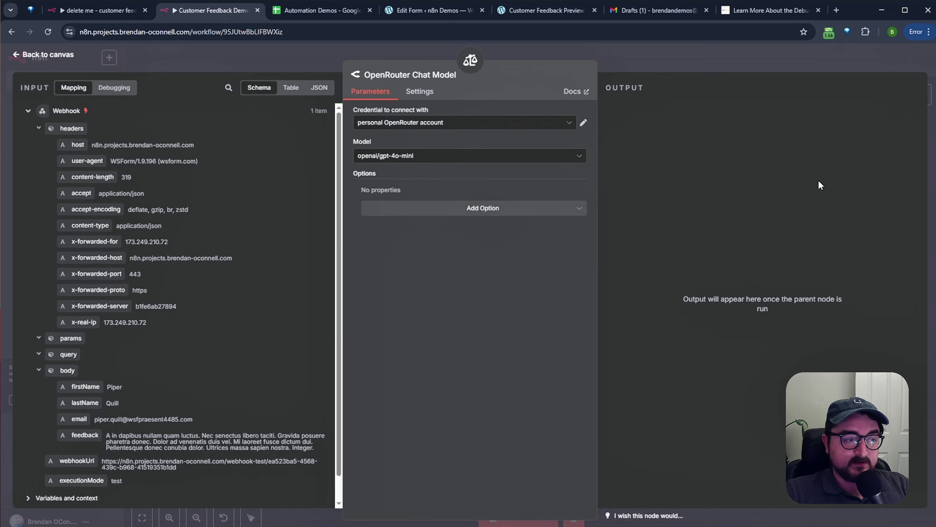
# - Browse the OpenAI, Claude and free models, set the OpenRouter Chat Model to google/gemini-2.0-flash-exp:free and return to the canvas
pyautogui.click(411, 157)
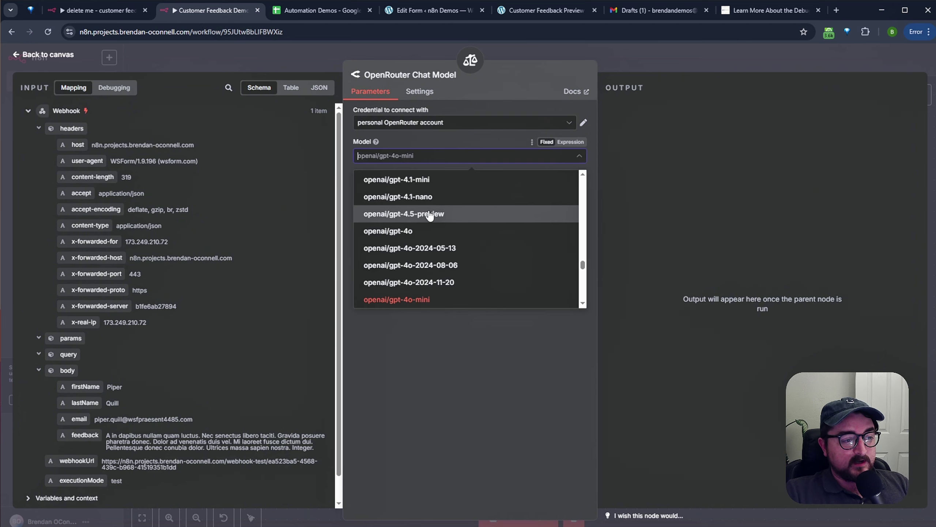
pyautogui.scroll(-3, 435, 214)
pyautogui.scroll(-10, 448, 221)
pyautogui.scroll(15, 456, 241)
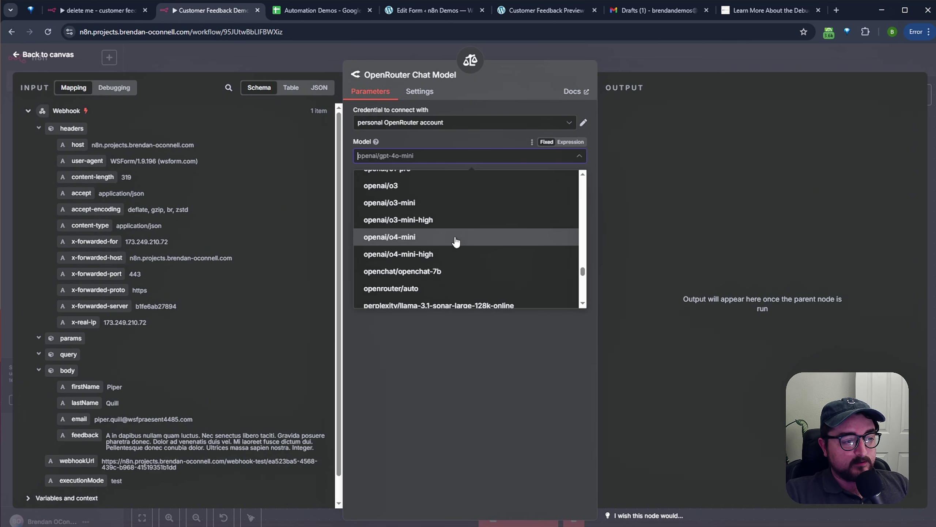
pyautogui.scroll(3, 455, 249)
pyautogui.write('clau')
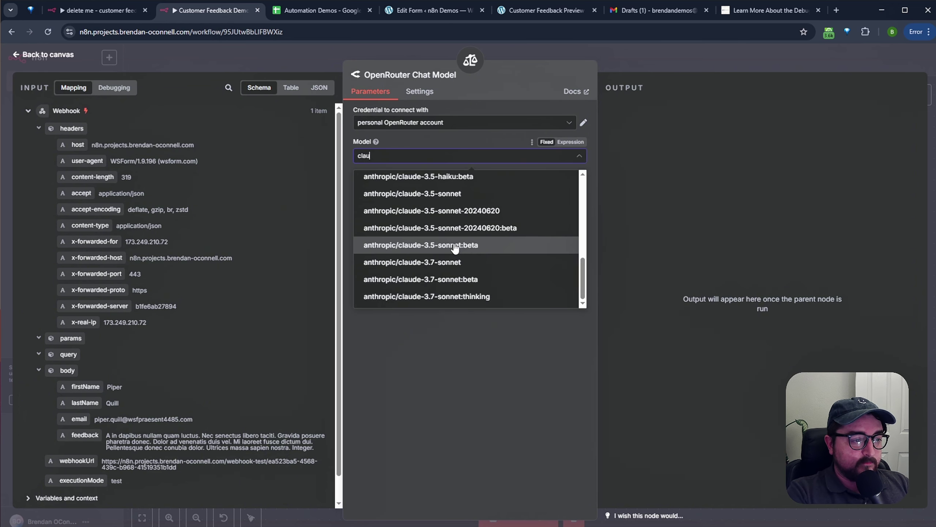
pyautogui.hotkey('ctrl', 'a')
pyautogui.write('free')
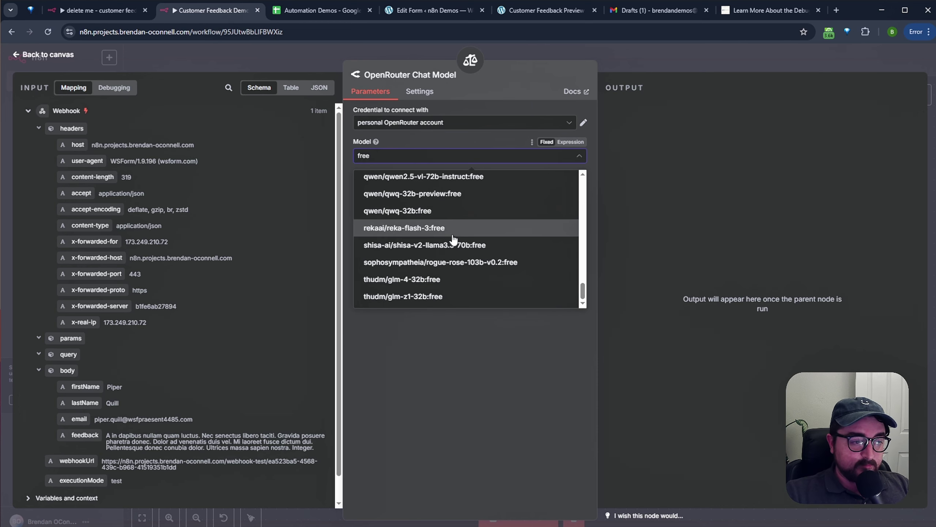
pyautogui.scroll(6, 453, 236)
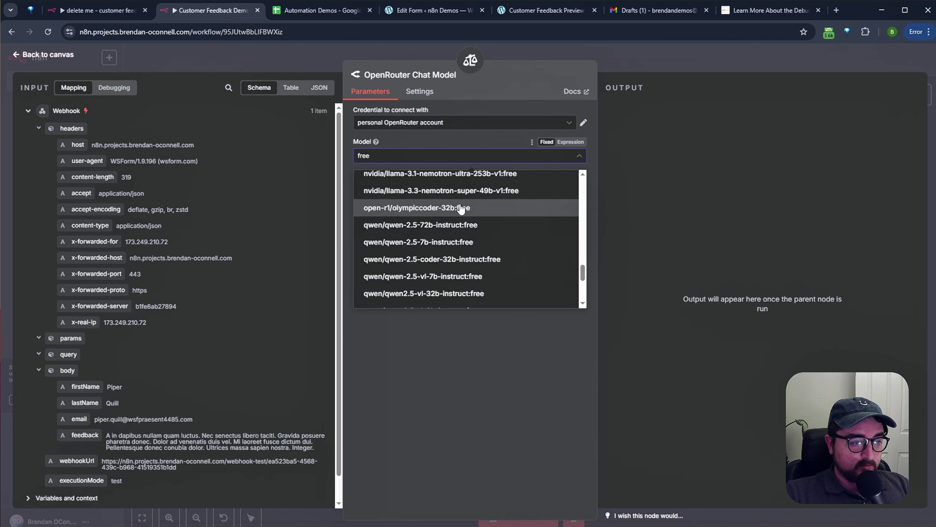
pyautogui.scroll(6, 442, 238)
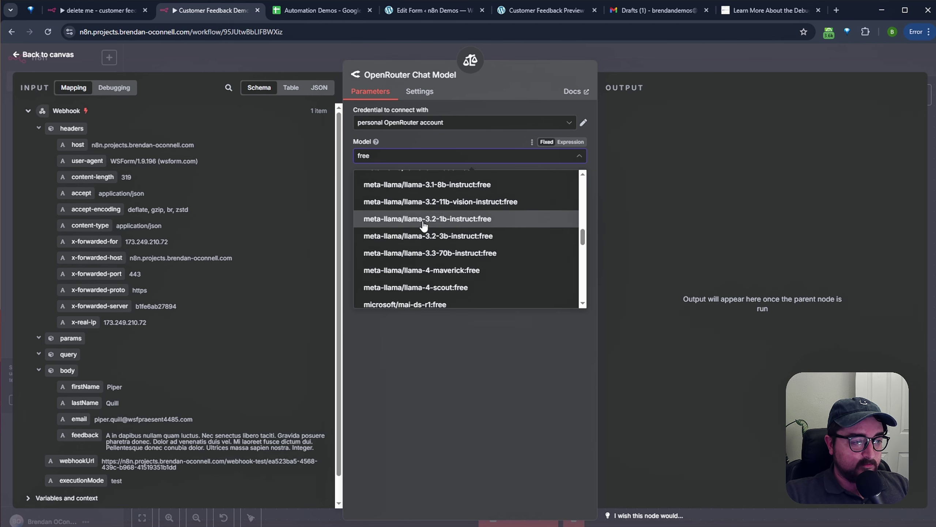
pyautogui.scroll(6, 423, 230)
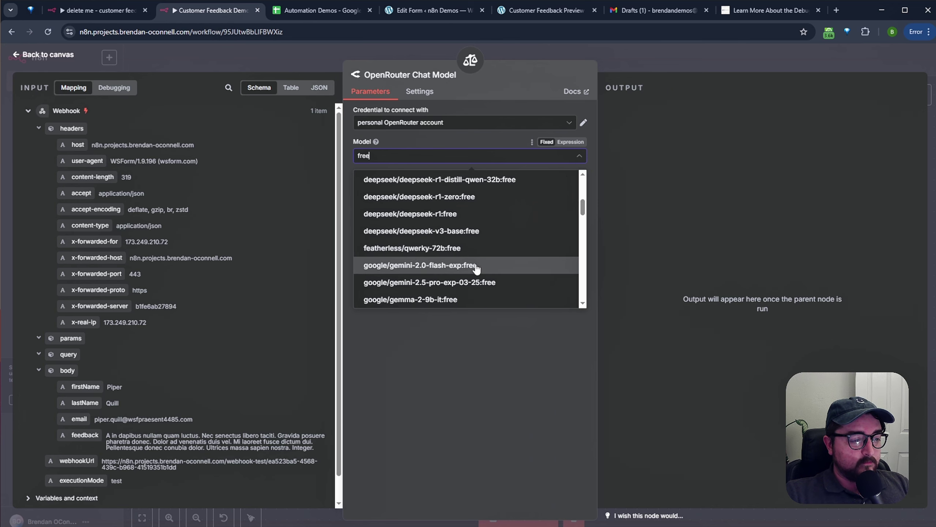
pyautogui.click(444, 269)
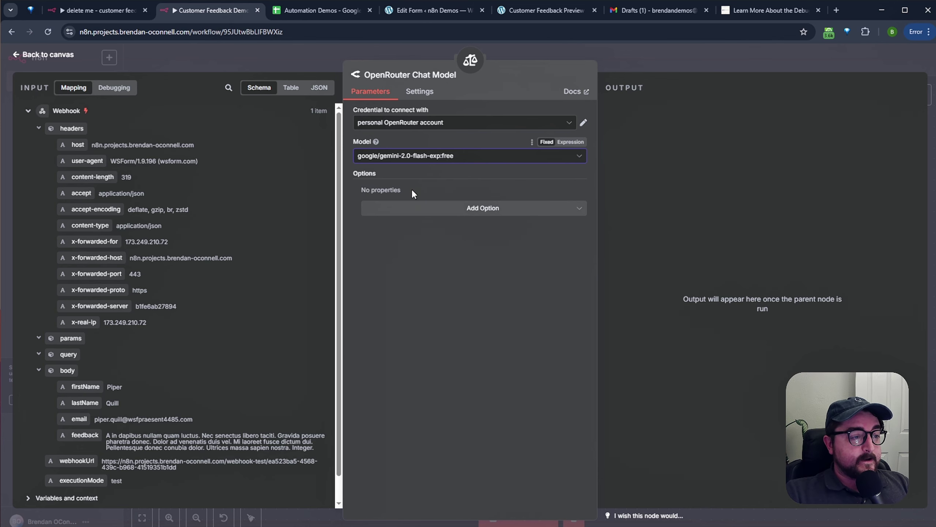
pyautogui.click(652, 54)
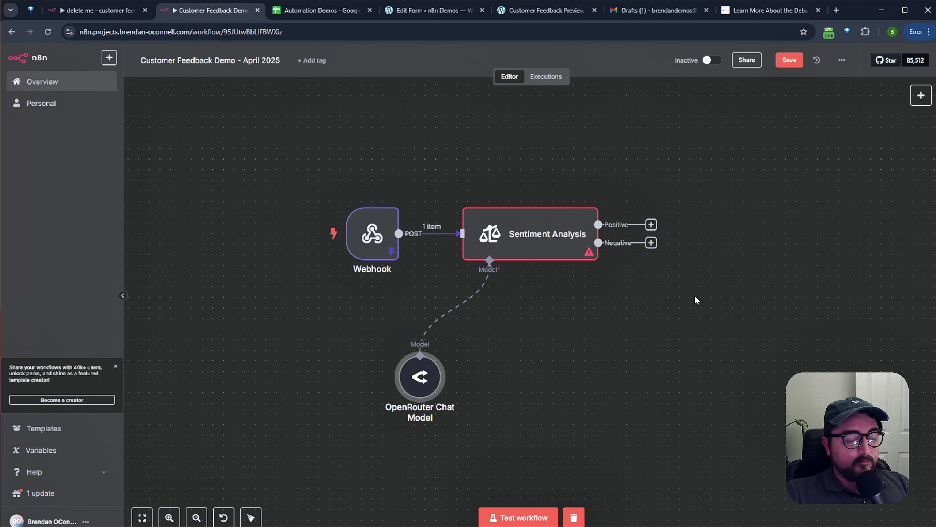
# - Populate the Customer Feedback form preview with sample data and replace the comments with "You plugins kind of suck…"
pyautogui.moveTo(548, 244)
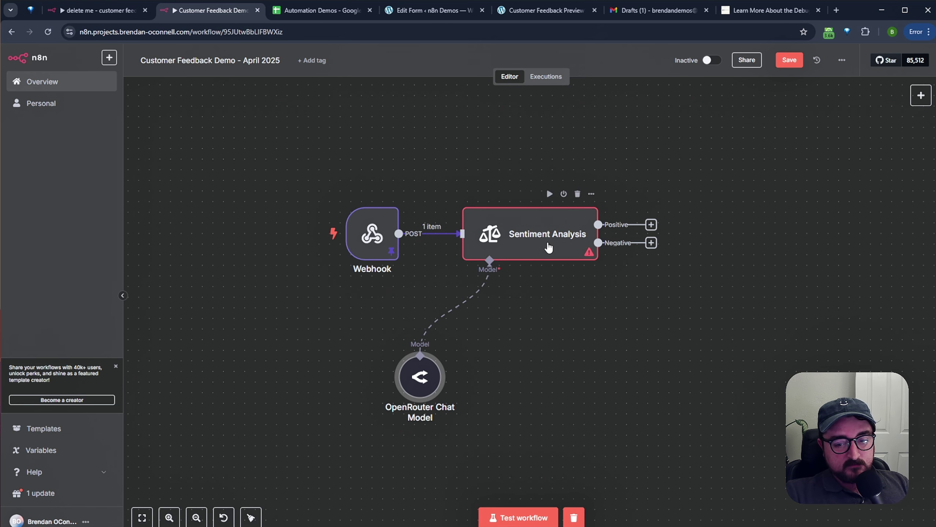
pyautogui.hotkey('ctrl', '6')
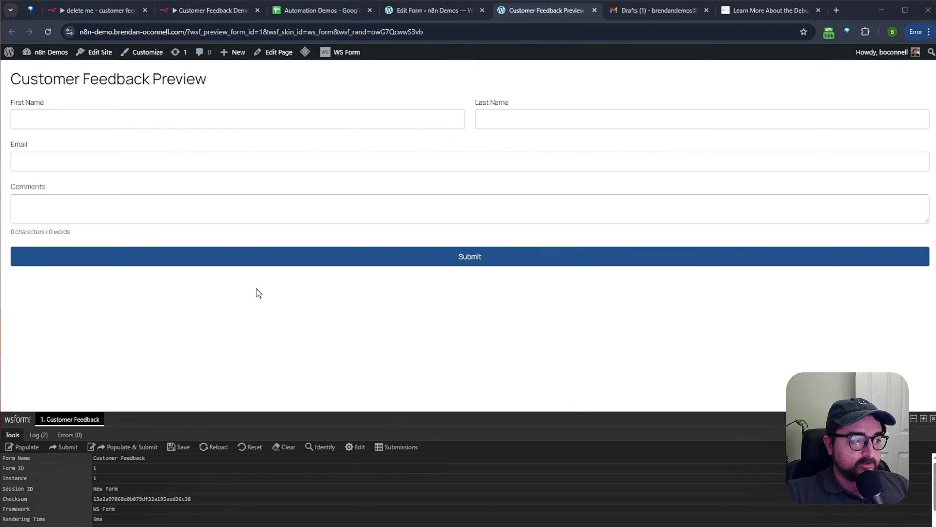
pyautogui.click(32, 452)
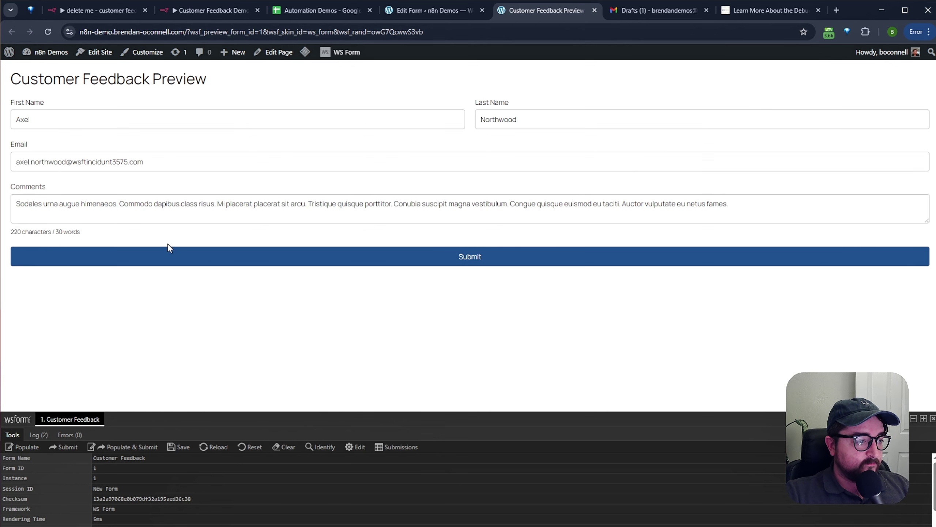
pyautogui.tripleClick(178, 207)
pyautogui.write('You plugins kind of suck…')
pyautogui.click(136, 306)
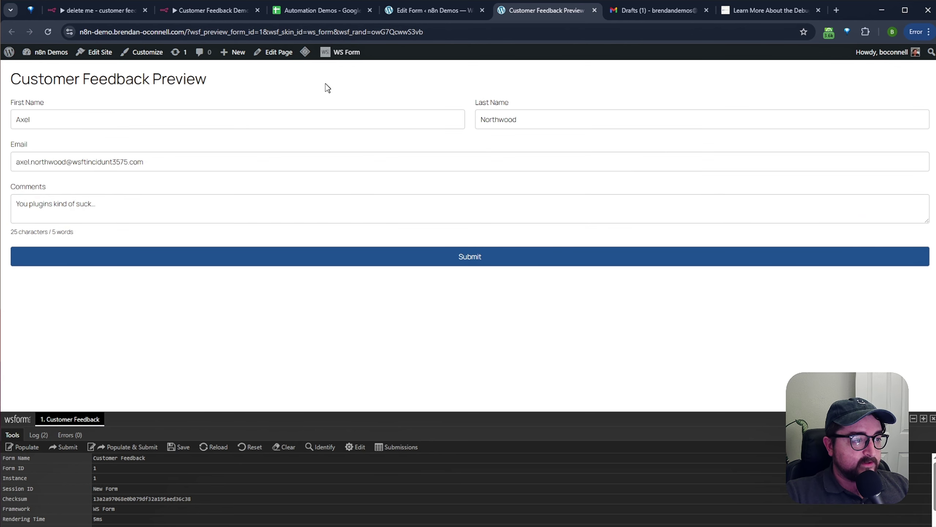
# - Return to the n8n workflow, make the Webhook node listen for a new test event without its pinned data and go back to the canvas
pyautogui.click(212, 11)
pyautogui.click(404, 244)
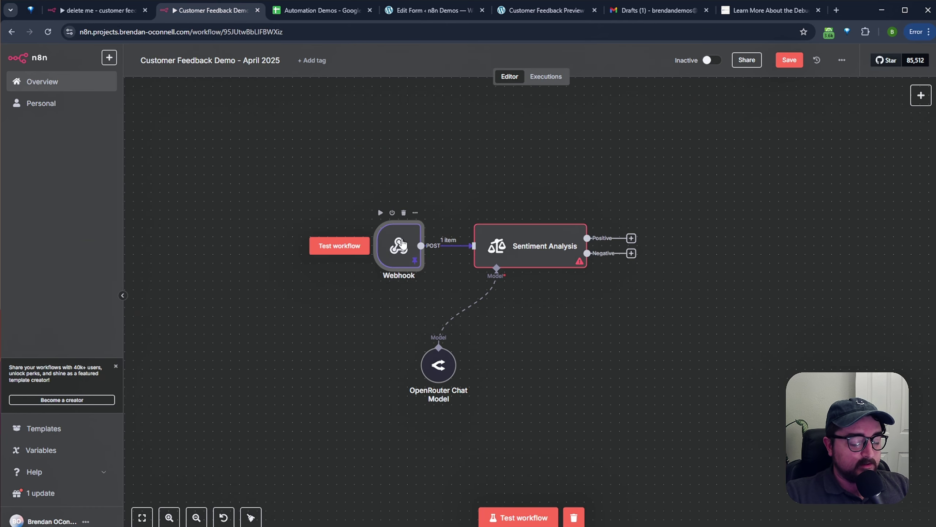
pyautogui.doubleClick(405, 244)
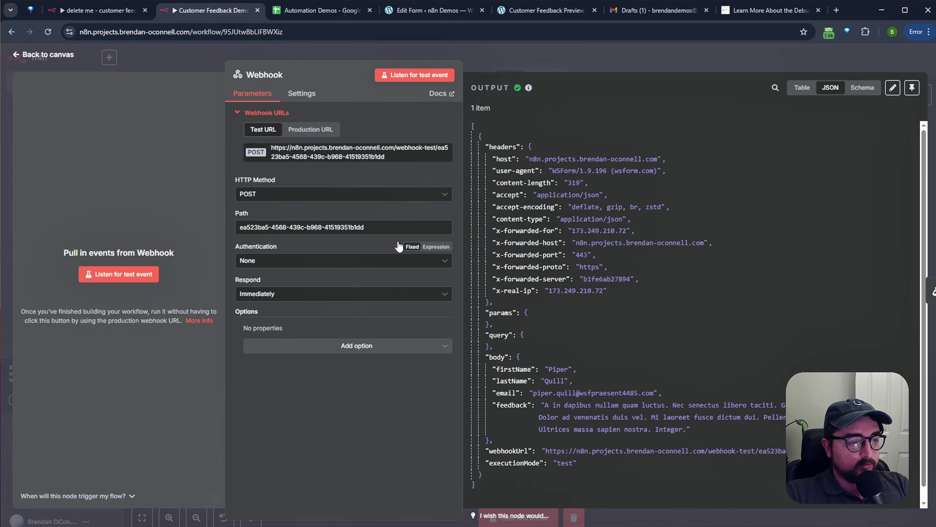
pyautogui.click(435, 74)
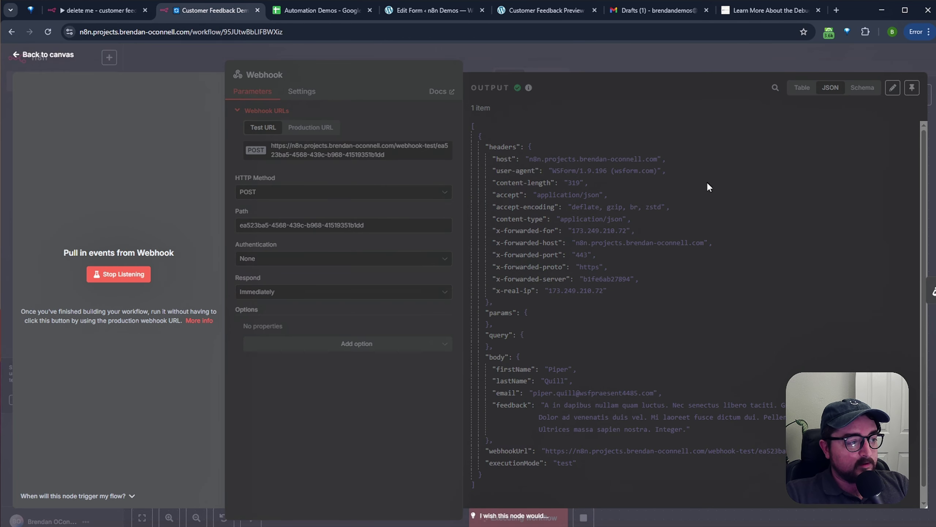
pyautogui.click(697, 50)
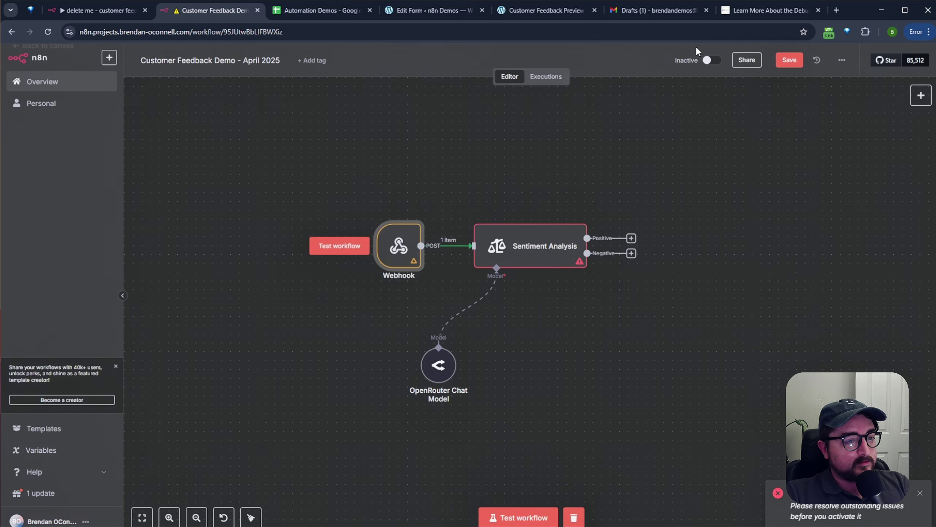
# - Map the webhook's feedback field into the Sentiment Analysis node's Text to Analyze as {{ $json.body.feedback }} and return to the canvas
pyautogui.doubleClick(552, 251)
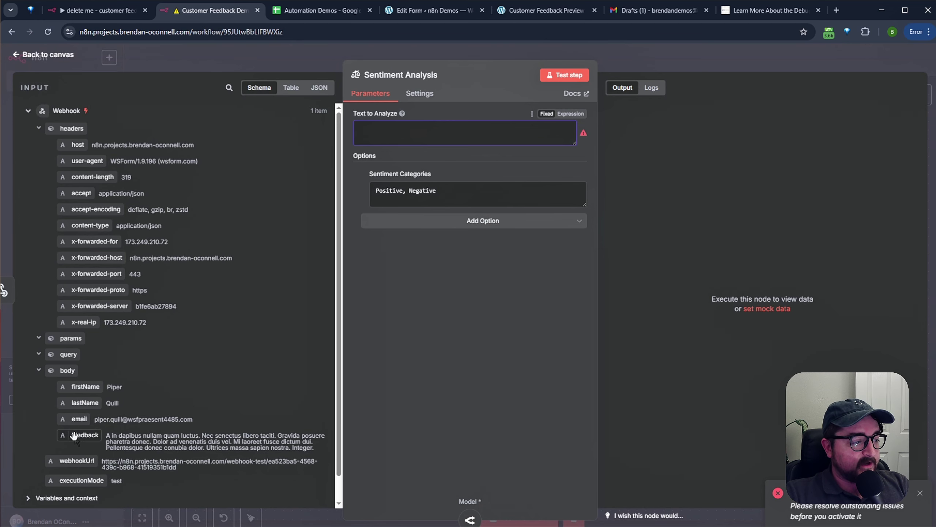
pyautogui.click(640, 58)
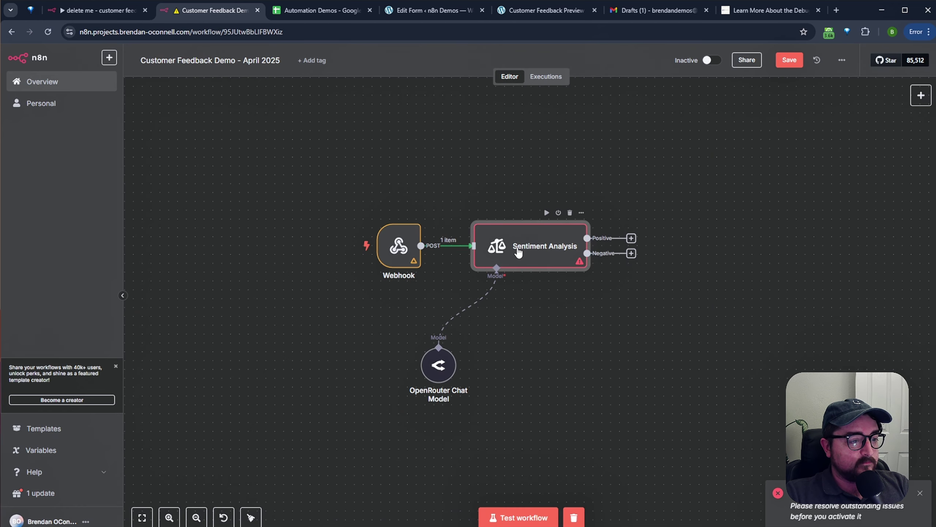
pyautogui.doubleClick(517, 249)
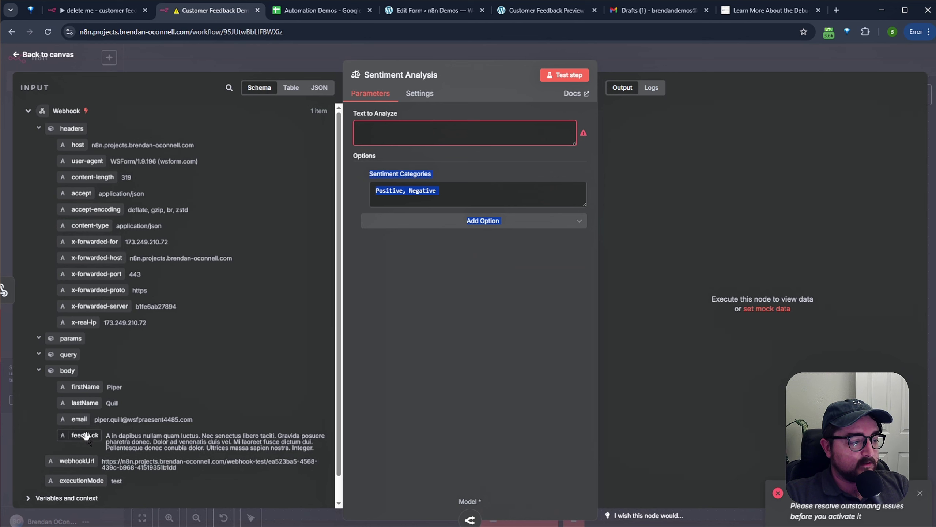
pyautogui.moveTo(86, 436); pyautogui.dragTo(412, 133)
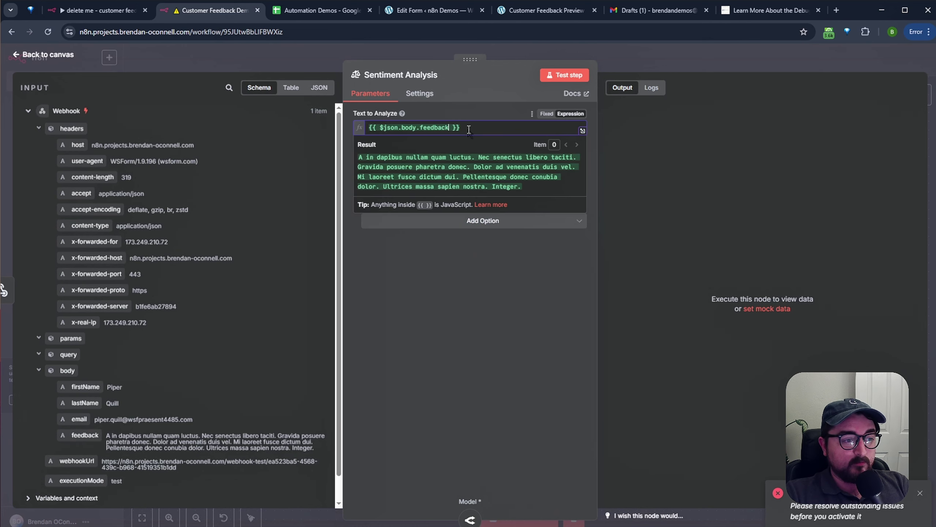
pyautogui.click(504, 315)
pyautogui.click(638, 68)
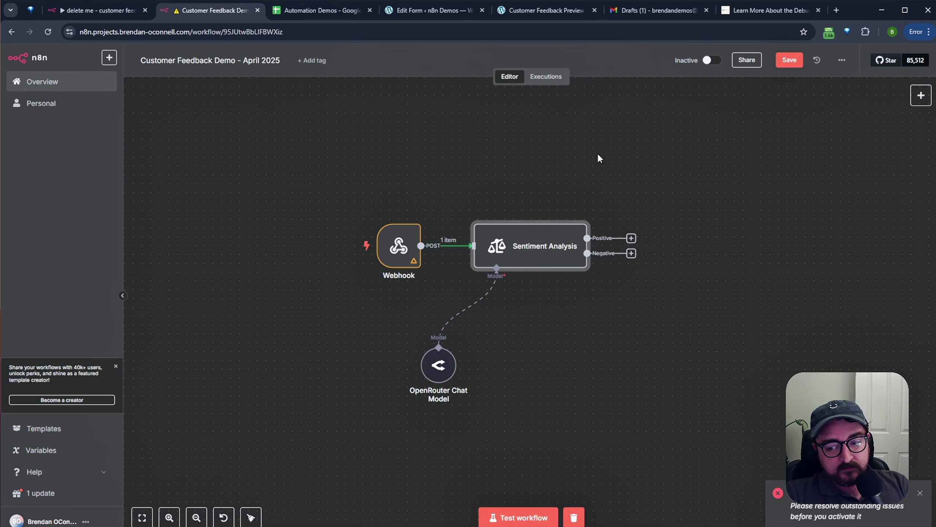
pyautogui.click(677, 364)
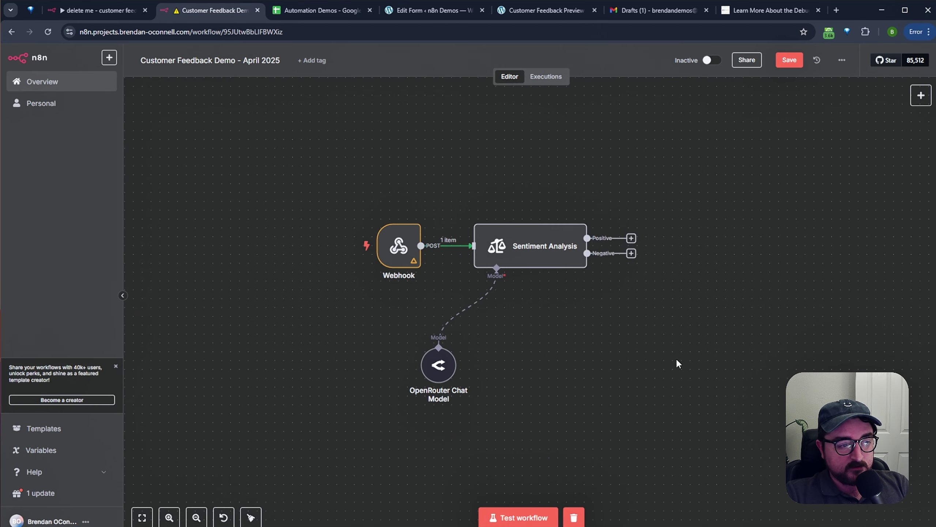
# - Start a test run of the workflow from the Webhook trigger and submit the filled-in Customer Feedback form
pyautogui.click(336, 246)
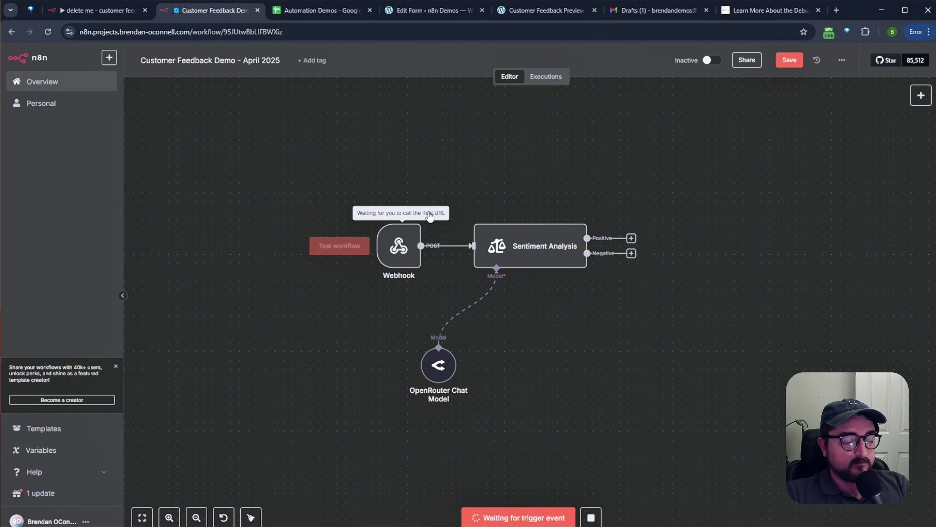
pyautogui.click(547, 11)
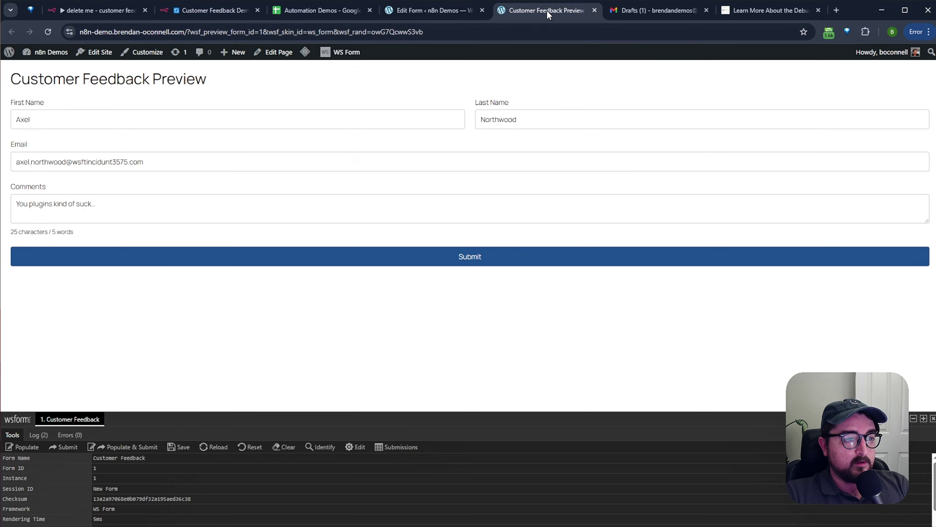
pyautogui.click(176, 261)
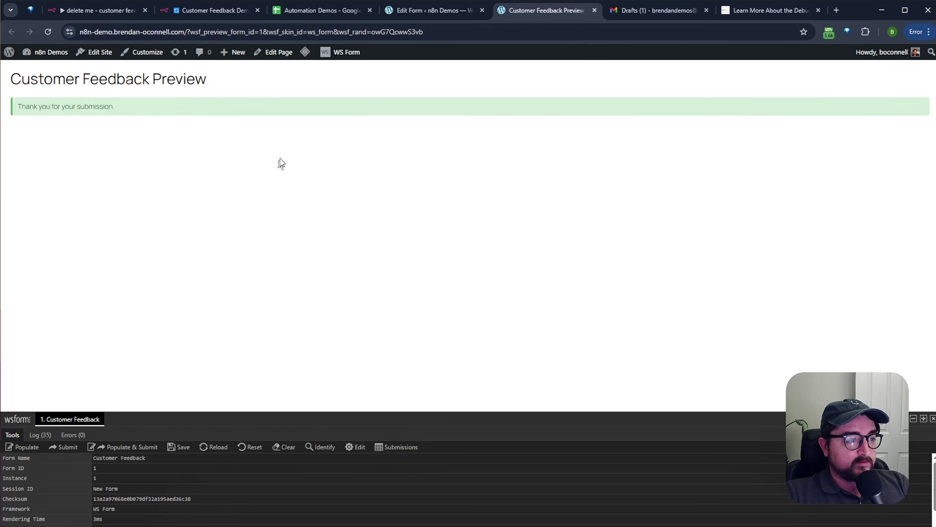
# - Return to the n8n workflow and examine the Sentiment Analysis node's analyzed text, categories and branch output from the test run
pyautogui.click(221, 13)
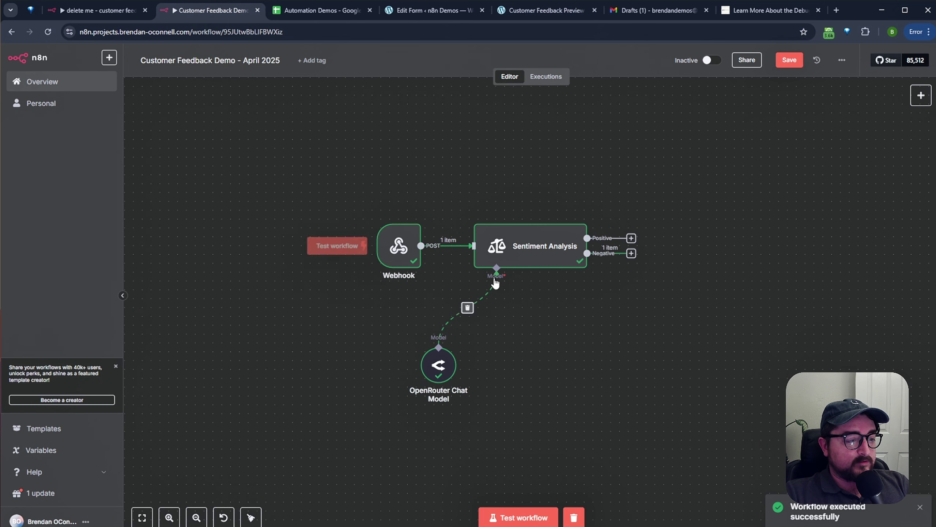
pyautogui.doubleClick(559, 251)
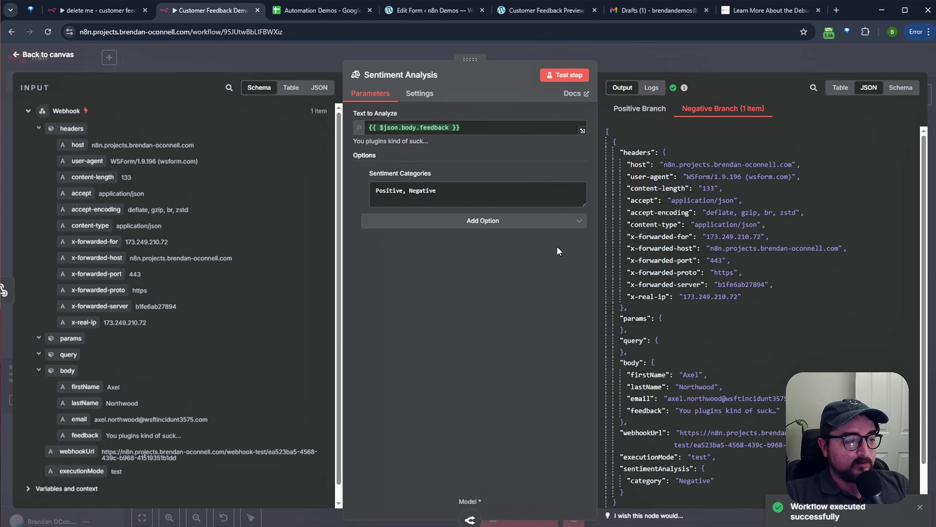
pyautogui.click(480, 129)
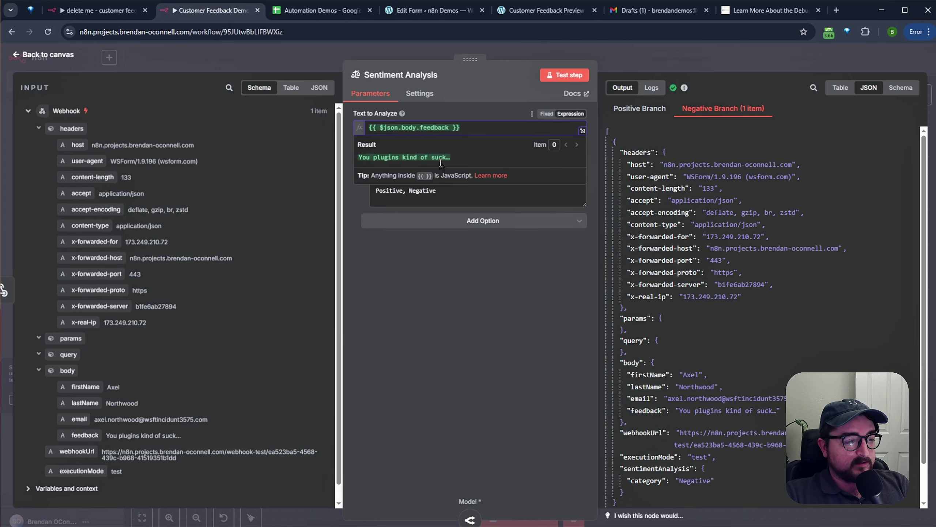
pyautogui.click(615, 66)
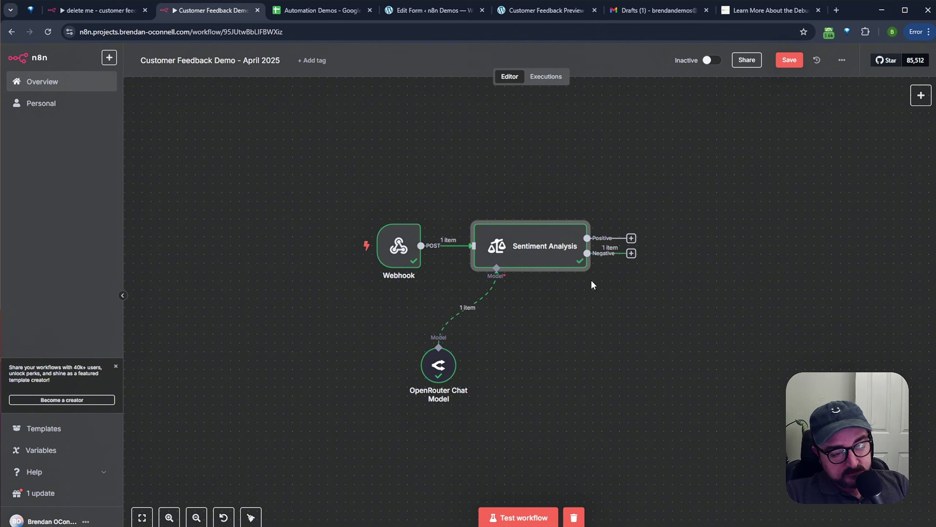
pyautogui.doubleClick(548, 245)
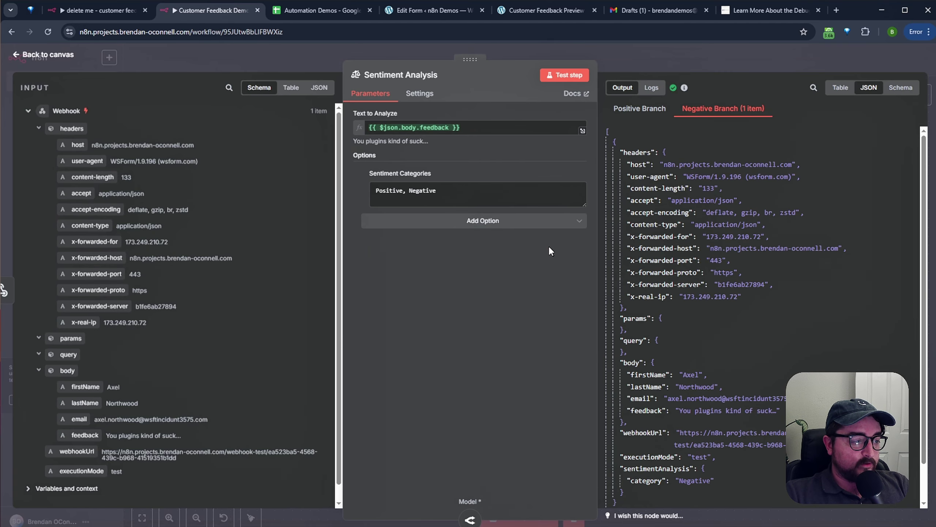
pyautogui.click(744, 55)
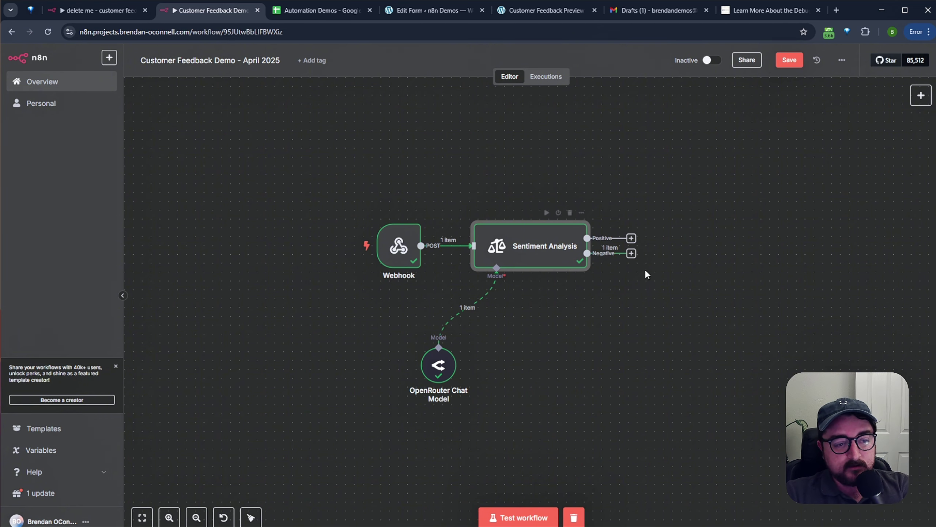
# - Add an AI Agent node to the Negative output of the Sentiment Analysis node and return to the canvas
pyautogui.press('-')
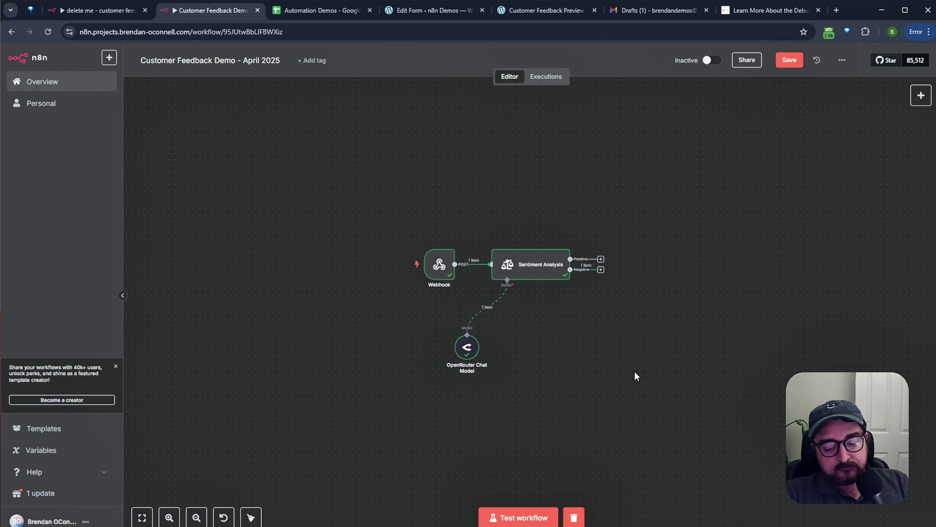
pyautogui.scroll(3, 634, 370)
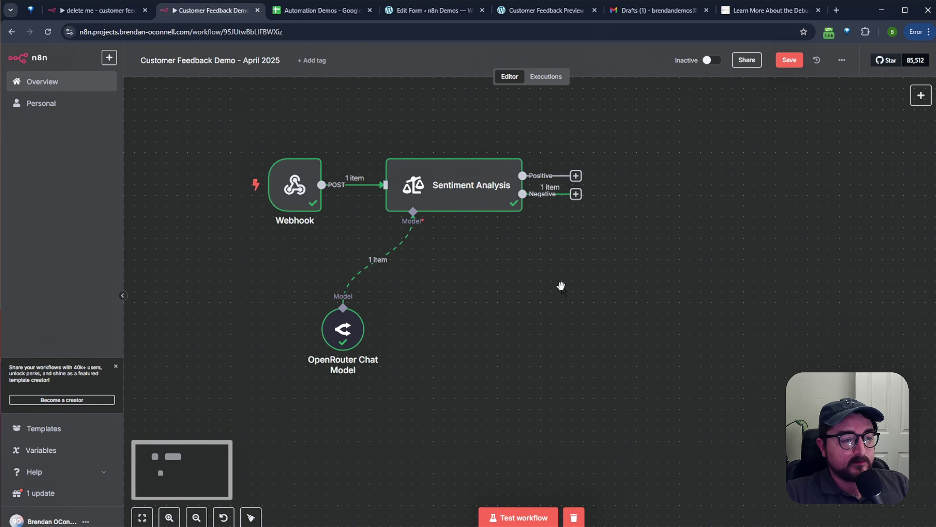
pyautogui.moveTo(560, 286); pyautogui.dragTo(607, 372)
pyautogui.scroll(1, 606, 369)
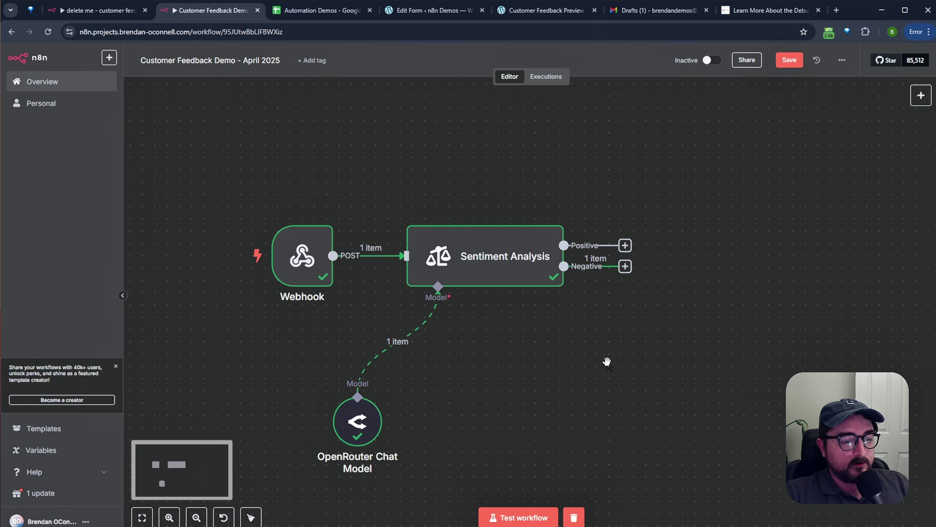
pyautogui.click(625, 270)
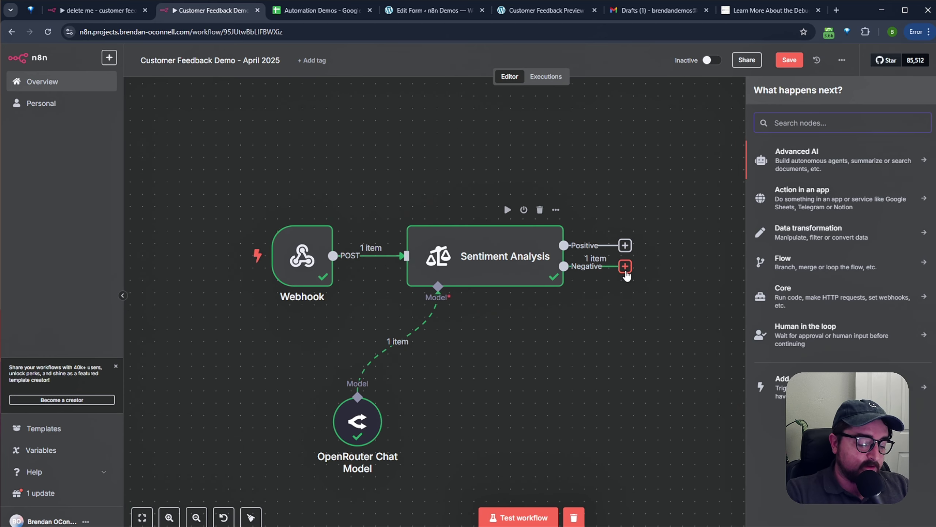
pyautogui.write('ai')
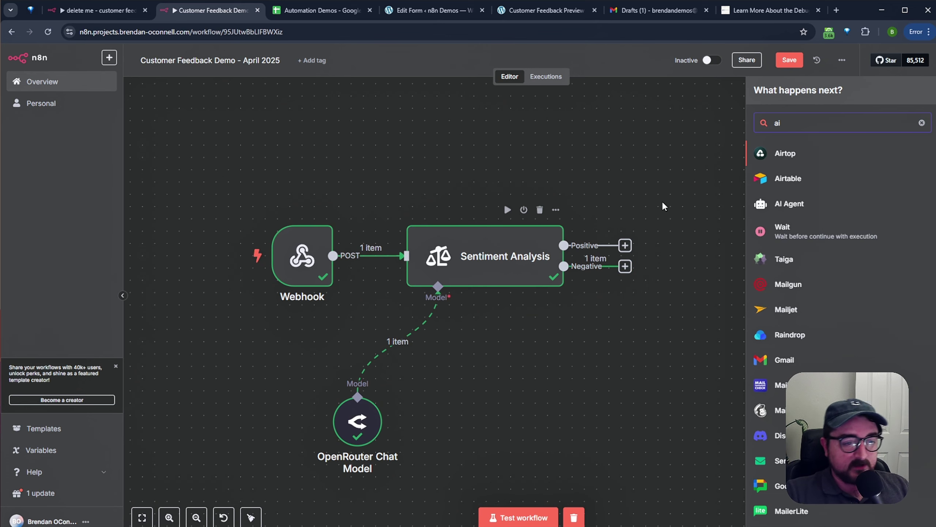
pyautogui.click(797, 205)
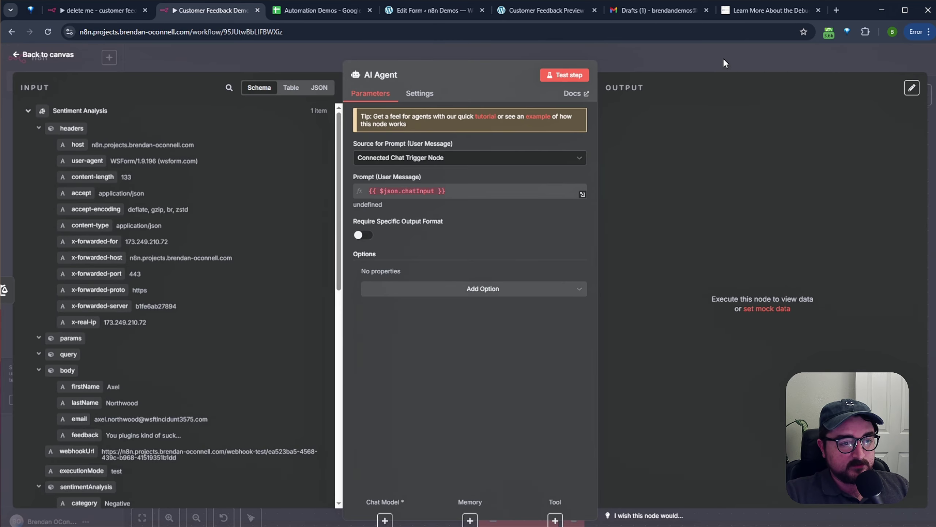
pyautogui.click(724, 60)
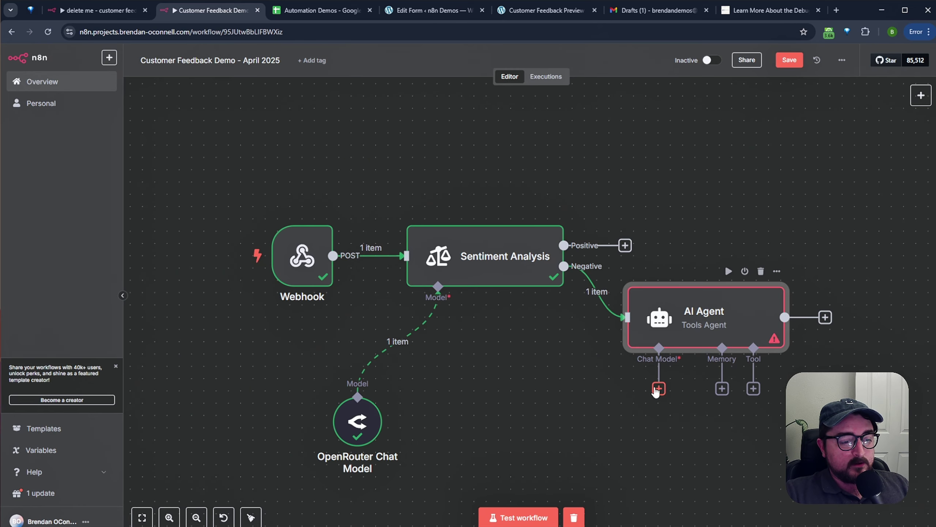
pyautogui.click(658, 389)
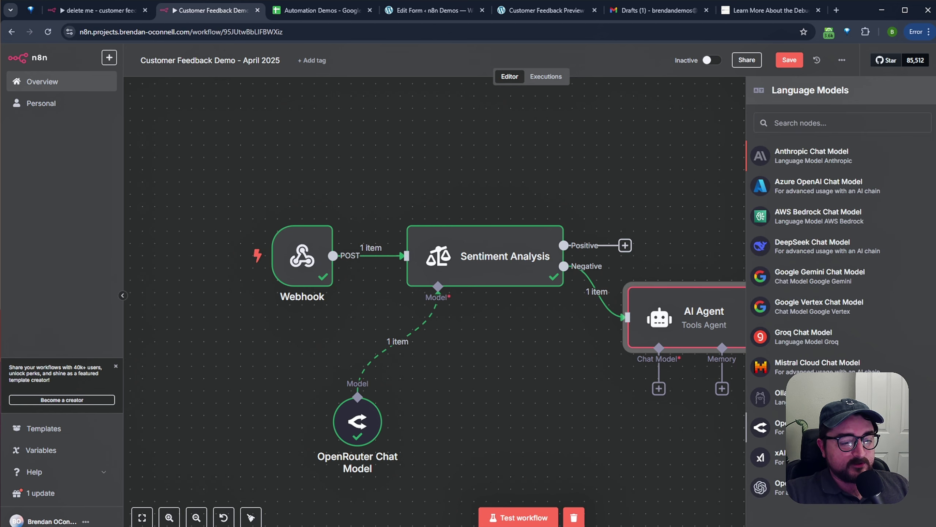
pyautogui.click(793, 427)
pyautogui.press('Escape')
pyautogui.press('Delete')
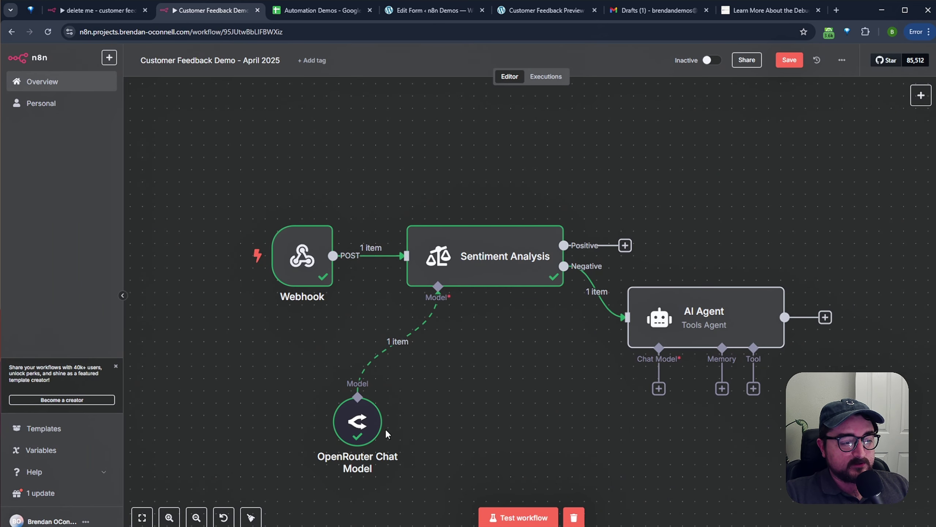
# - Duplicate the OpenRouter Chat Model node and connect the copy to the AI Agent's Chat Model input
pyautogui.click(369, 424)
pyautogui.hotkey('ctrl', 'c')
pyautogui.hotkey('ctrl', 'v')
pyautogui.moveTo(507, 133); pyautogui.dragTo(659, 349)
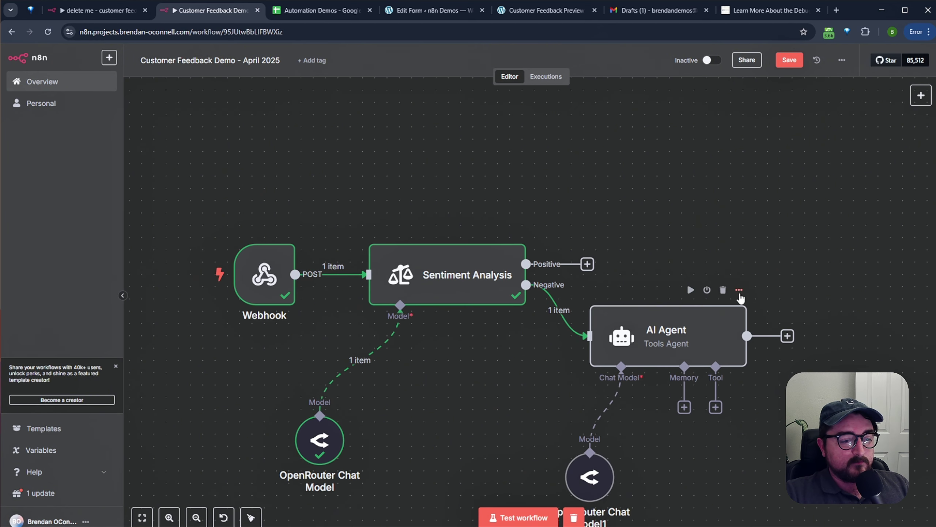
# - Duplicate the AI Agent, place the copy above the original and connect the Sentiment Analysis node's Positive output to it
pyautogui.click(682, 330)
pyautogui.hotkey('ctrl', 'c')
pyautogui.hotkey('ctrl', 'v')
pyautogui.moveTo(564, 189); pyautogui.dragTo(747, 189)
pyautogui.moveTo(528, 265); pyautogui.dragTo(639, 177)
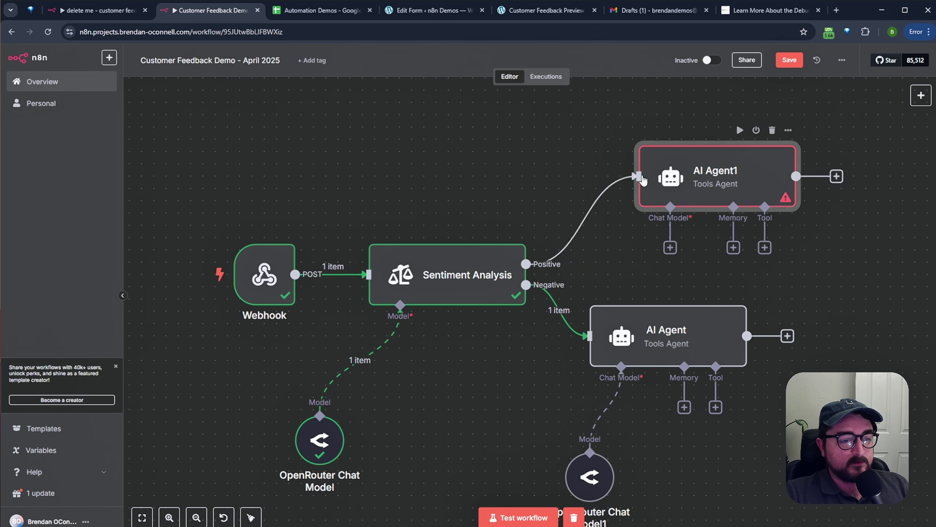
# - Duplicate the negative agent's OpenRouter Chat Model and connect the copy to the positive agent's Chat Model input
pyautogui.click(596, 468)
pyautogui.hotkey('ctrl', 'c')
pyautogui.hotkey('ctrl', 'v')
pyautogui.moveTo(479, 170); pyautogui.dragTo(712, 268)
pyautogui.moveTo(670, 207); pyautogui.dragTo(719, 293)
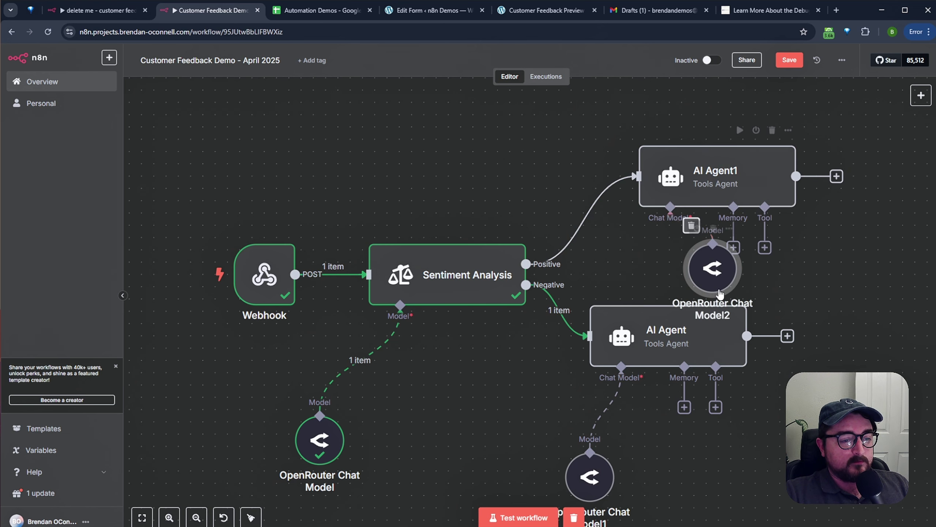
# - Move the negative branch's agent and chat model lower, and tidy up the workflow layout
pyautogui.moveTo(669, 333); pyautogui.dragTo(682, 395)
pyautogui.moveTo(607, 455); pyautogui.dragTo(608, 486)
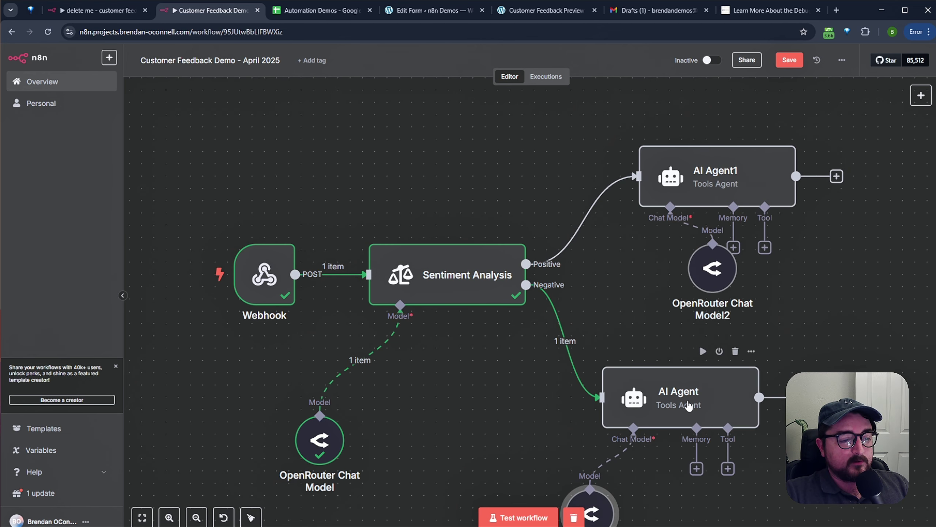
pyautogui.scroll(-1, 666, 408)
pyautogui.hotkey('shift', 'alt', 't')
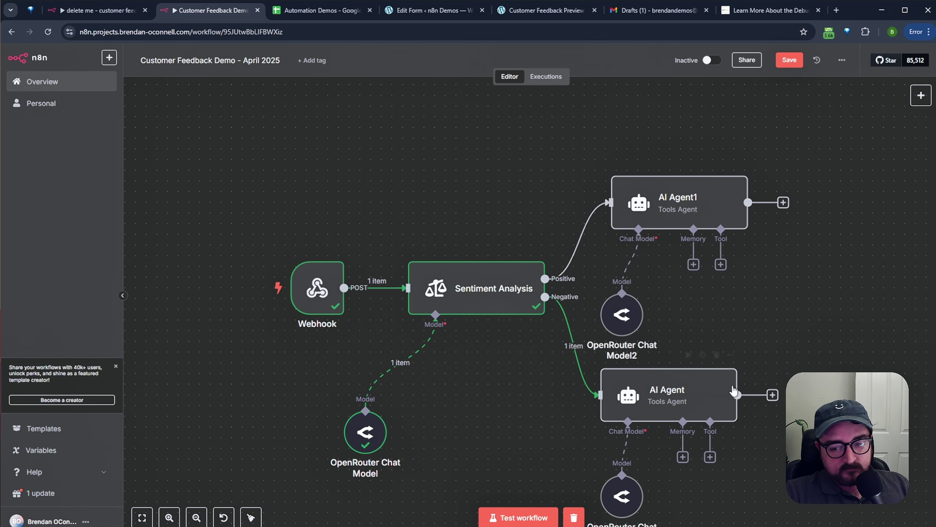
pyautogui.scroll(2, 734, 391)
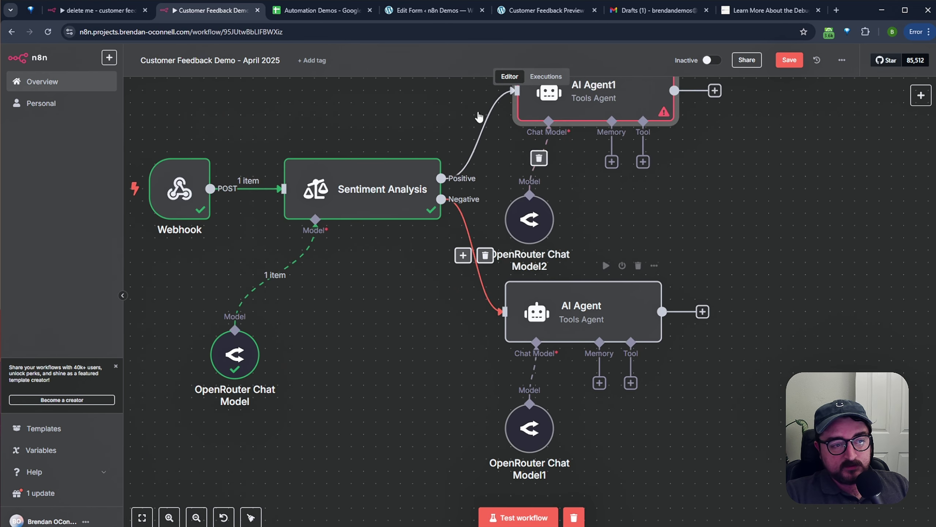
pyautogui.moveTo(787, 329); pyautogui.dragTo(785, 274)
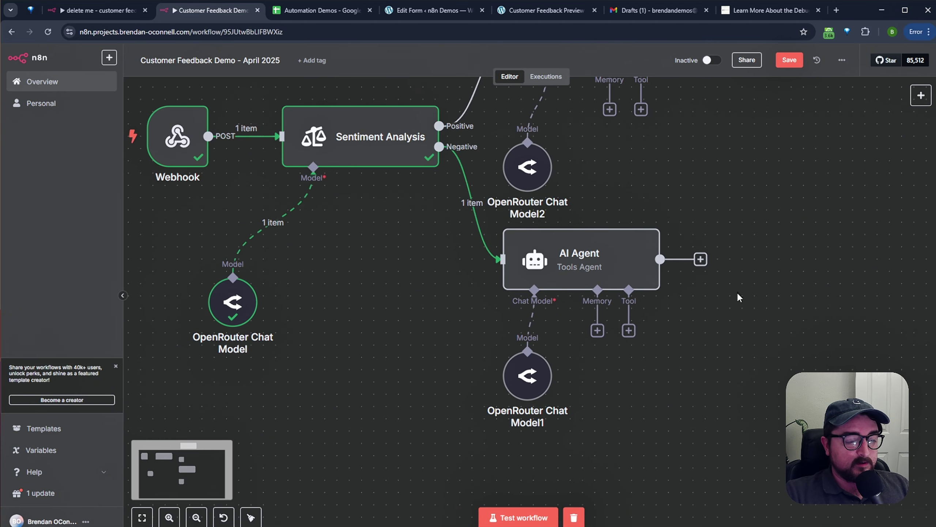
# - Open the negative branch's AI Agent and set its Source for Prompt to Define below
pyautogui.doubleClick(584, 266)
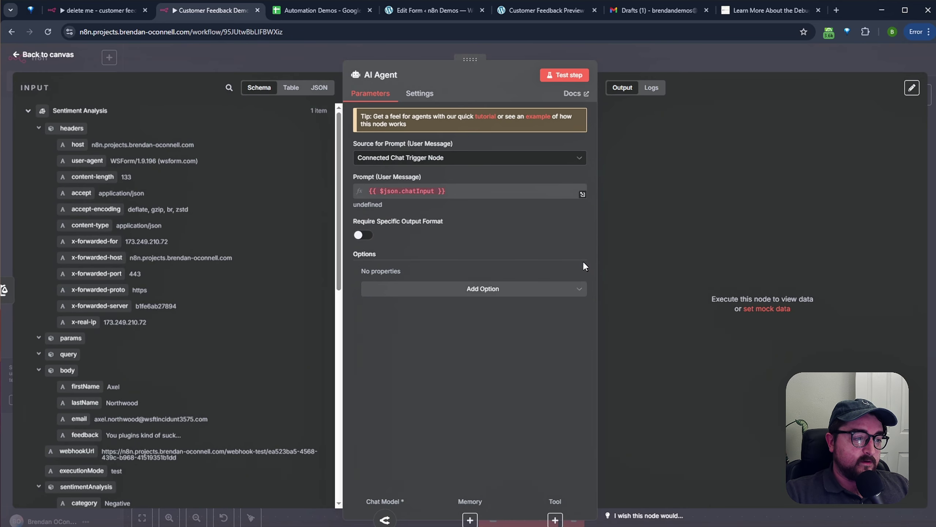
pyautogui.click(444, 158)
pyautogui.click(442, 228)
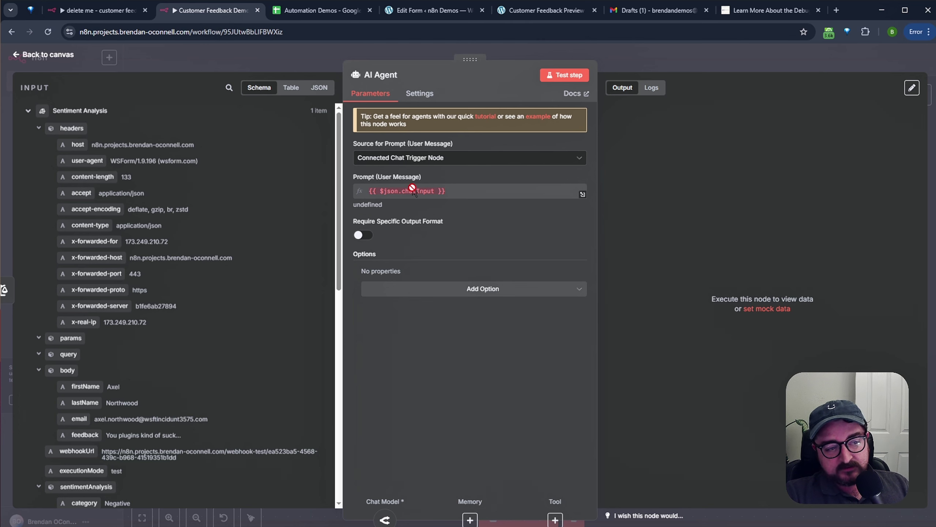
pyautogui.click(424, 158)
pyautogui.click(413, 217)
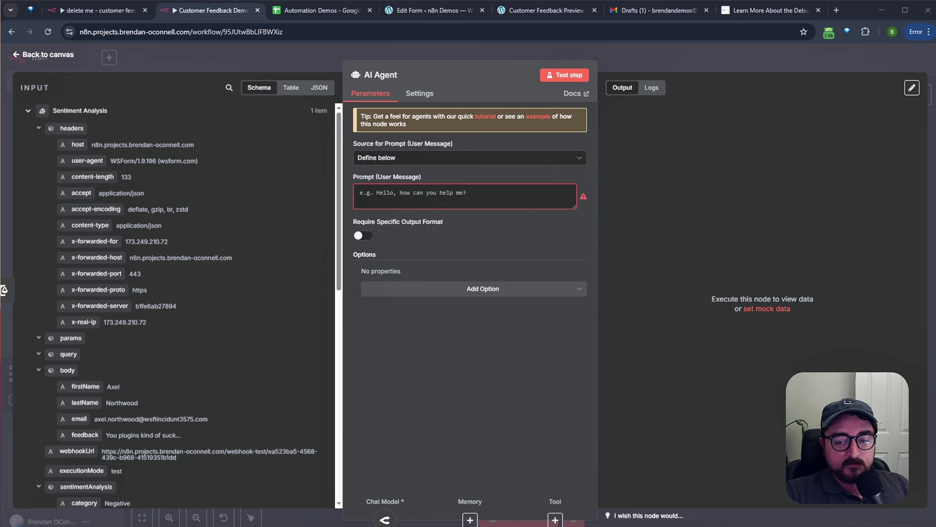
# - Paste a prompt requesting a natural, appreciative reply to NEGATIVE plugin and theme feedback, offering coupon WERESORRY 10% off with a signature, and enlarge the prompt field
pyautogui.click(418, 200)
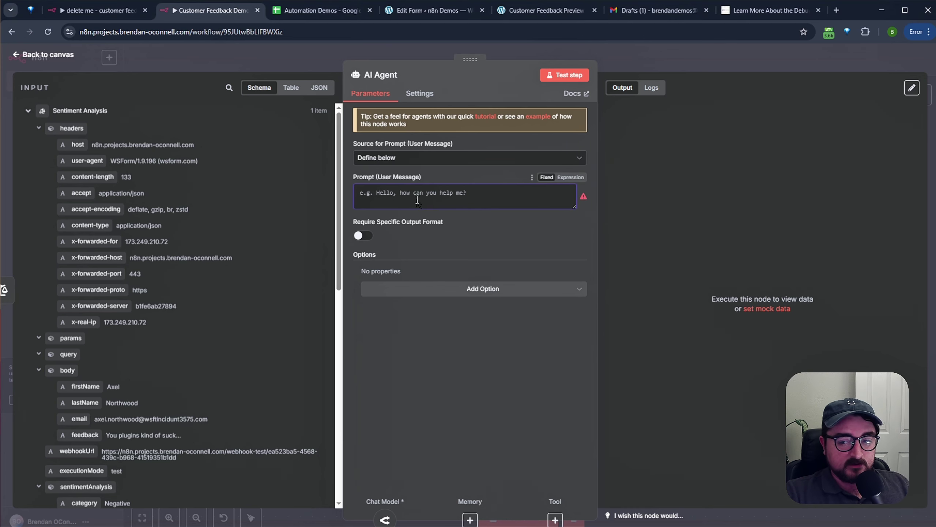
pyautogui.hotkey('ctrl', 'v')
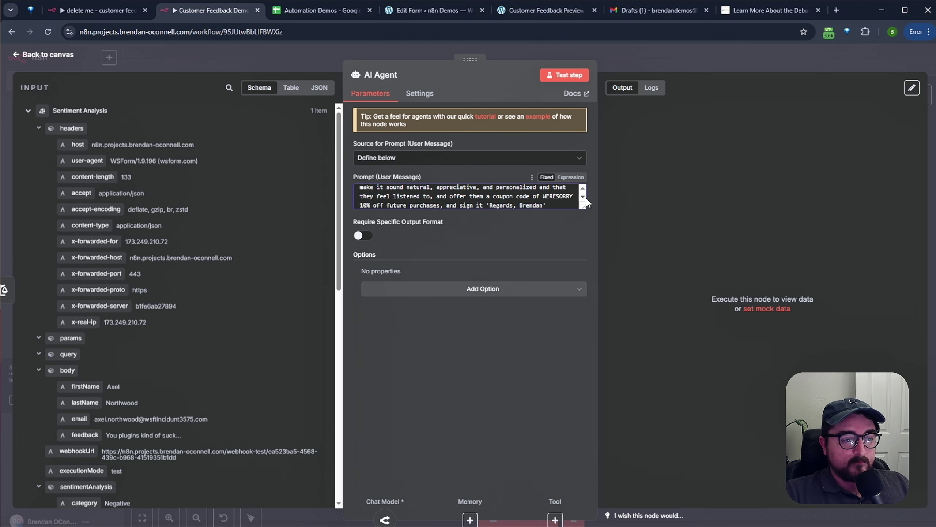
pyautogui.moveTo(575, 207); pyautogui.dragTo(583, 339)
pyautogui.click(433, 229)
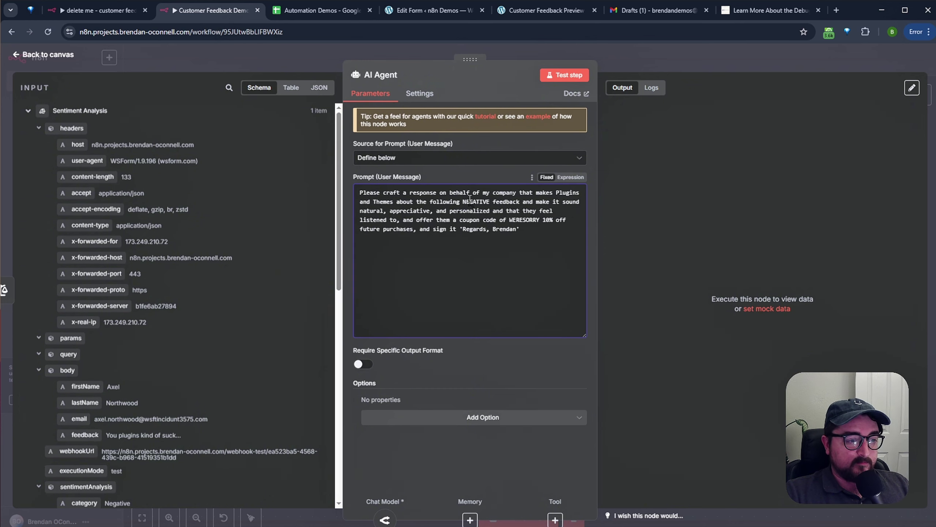
# - Insert "for" between WERESORRY and 10% in the agent's prompt, and place the cursor at the end of the prompt text
pyautogui.moveTo(464, 202); pyautogui.dragTo(493, 205)
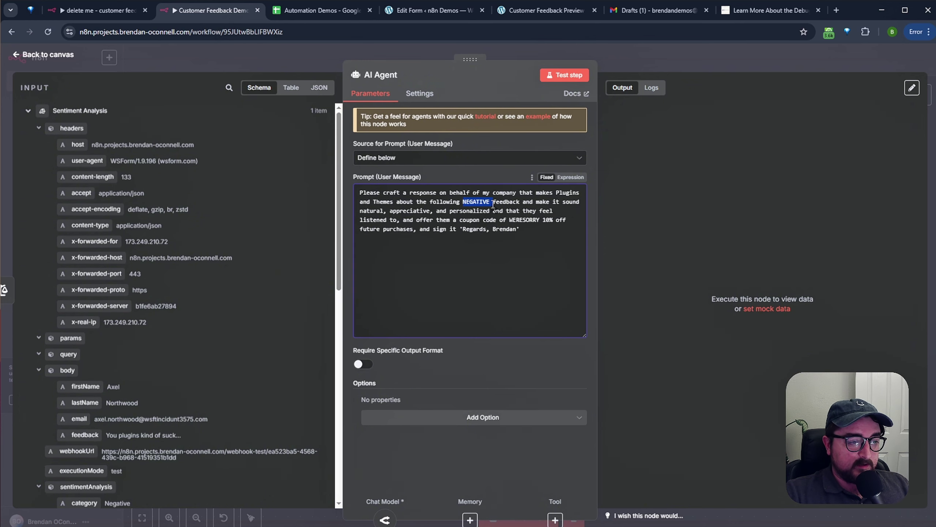
pyautogui.click(554, 213)
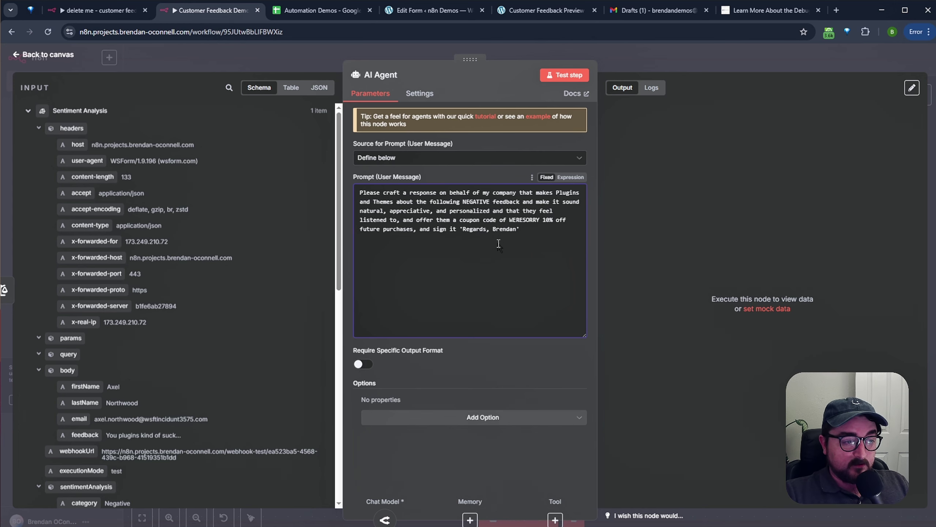
pyautogui.moveTo(510, 220); pyautogui.dragTo(552, 220)
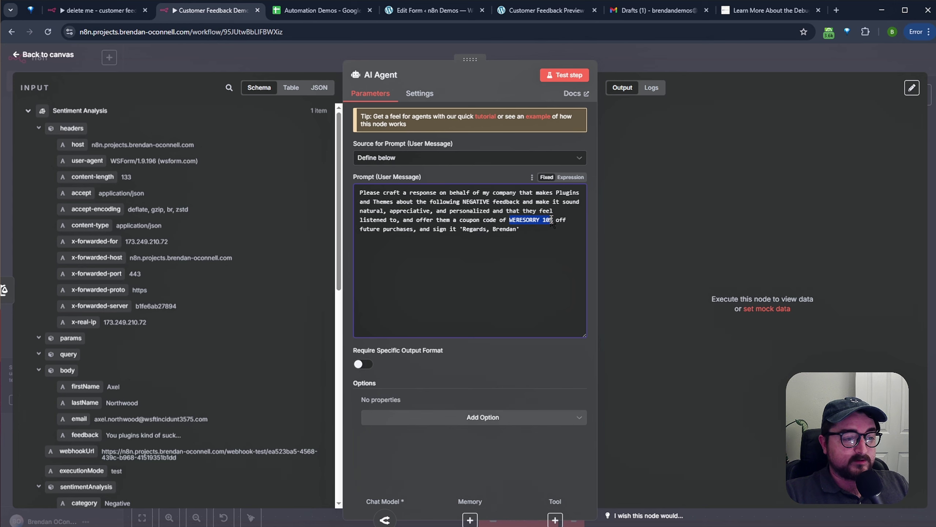
pyautogui.click(540, 220)
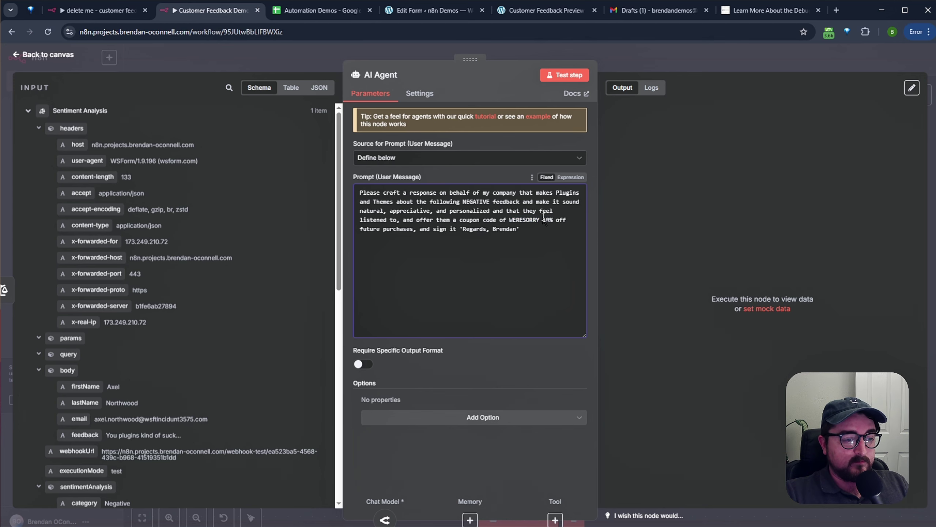
pyautogui.write('for')
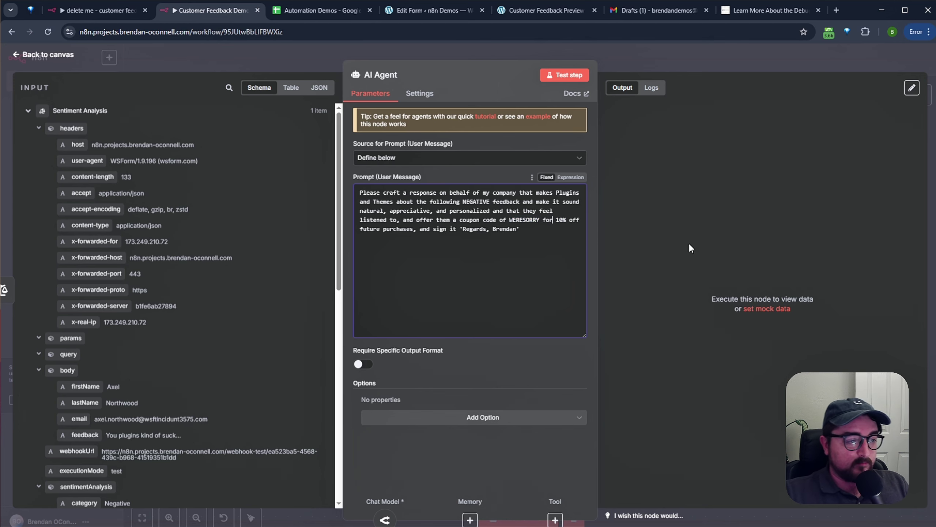
pyautogui.moveTo(461, 229); pyautogui.dragTo(494, 231)
pyautogui.click(533, 231)
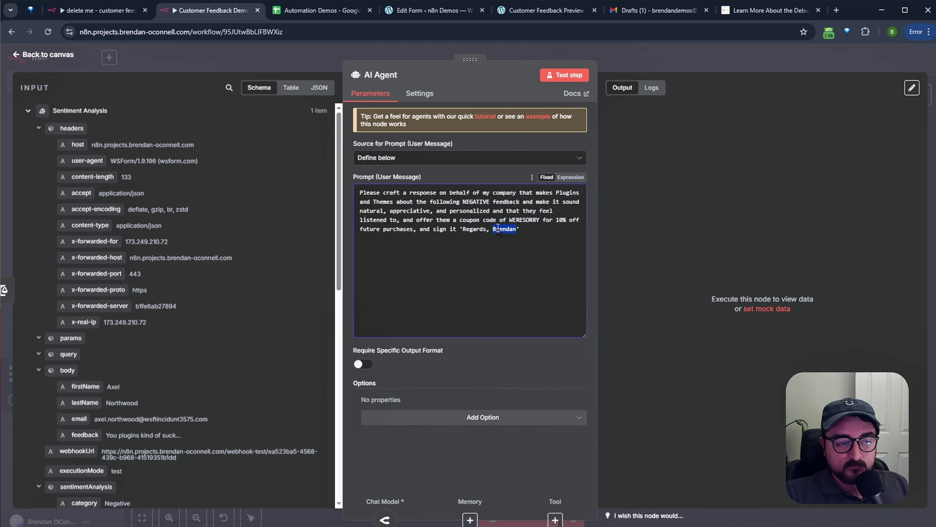
pyautogui.click(525, 233)
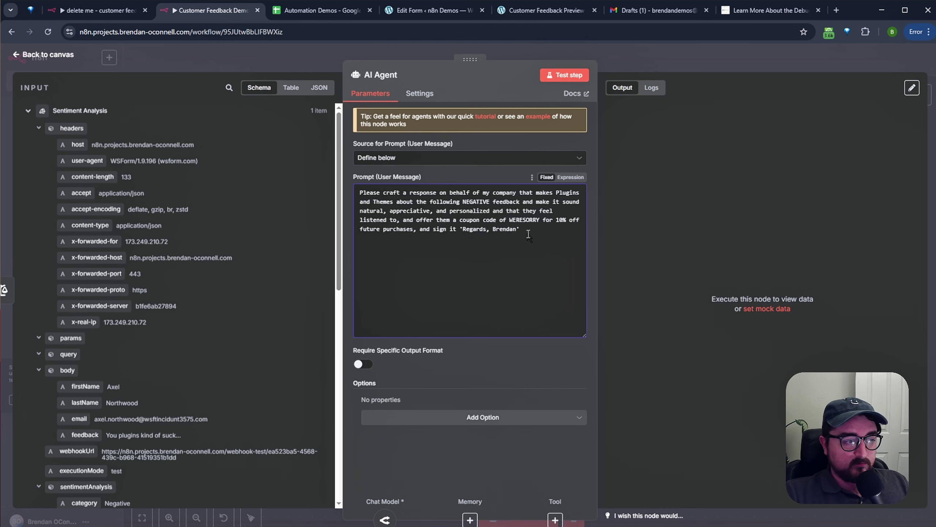
# - Add the labels "Person:" and "Feedback:" on separate lines beneath the agent's prompt text, after a blank line
pyautogui.press('Return')
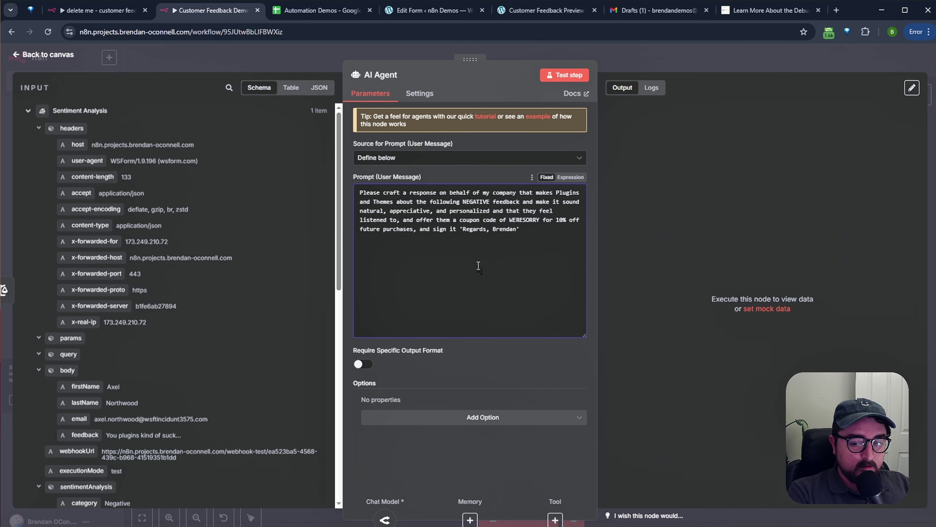
pyautogui.write('Person: ')
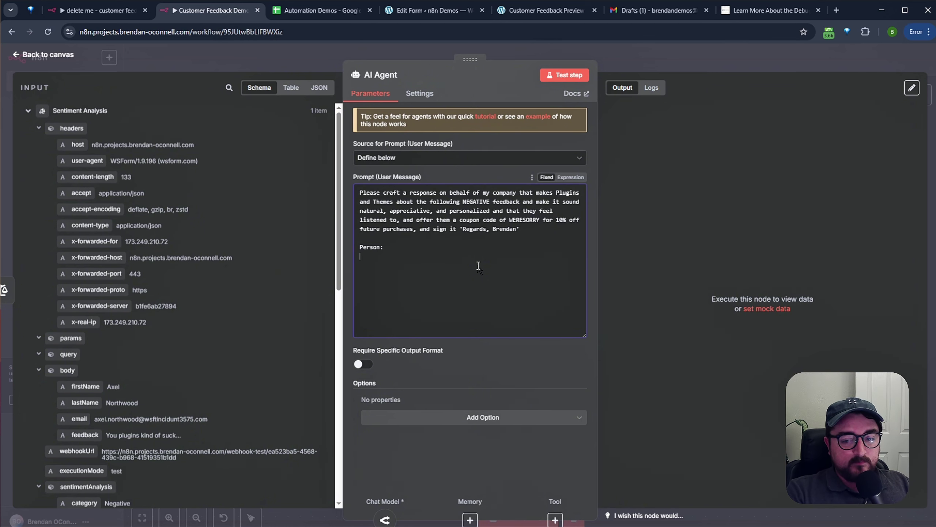
pyautogui.write('Fe')
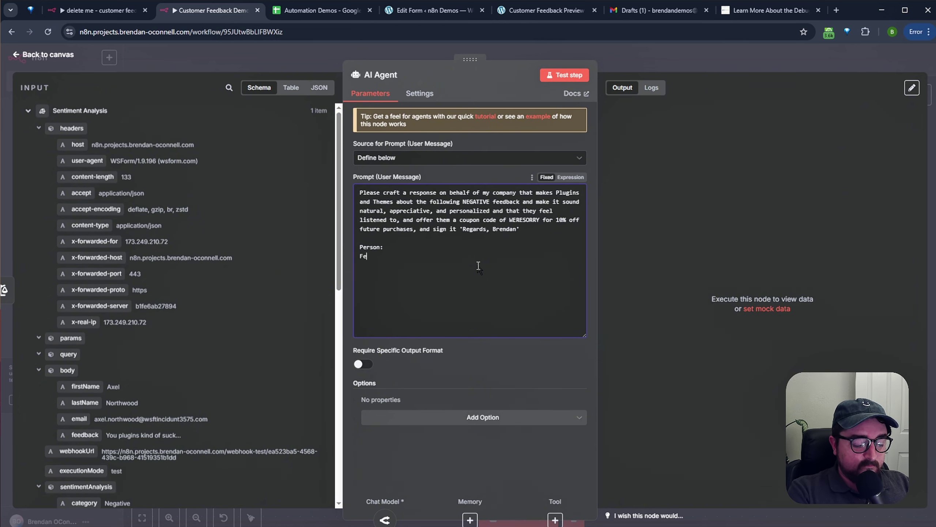
pyautogui.write('edback:')
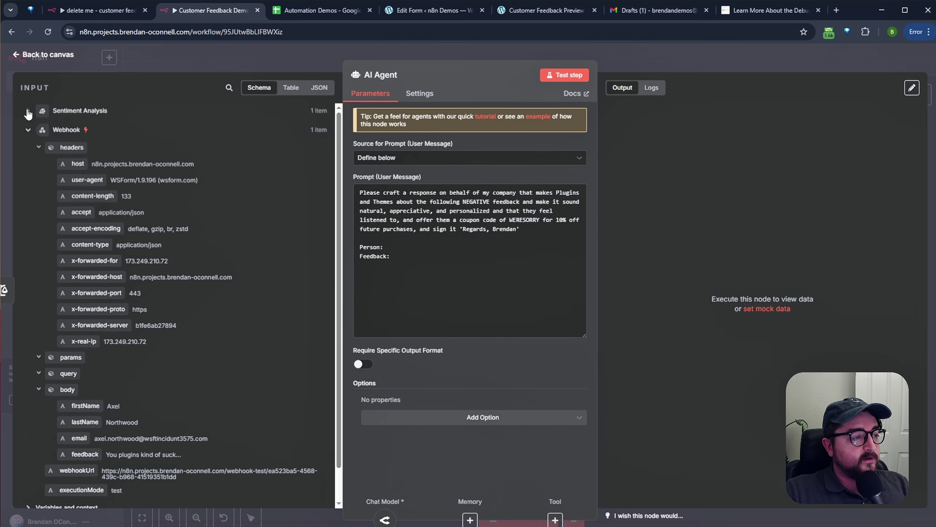
# - Insert the Webhook's firstName field after the Person: label in the prompt, using the expanded expression editor to place it on the correct line
pyautogui.scroll(-2, 117, 387)
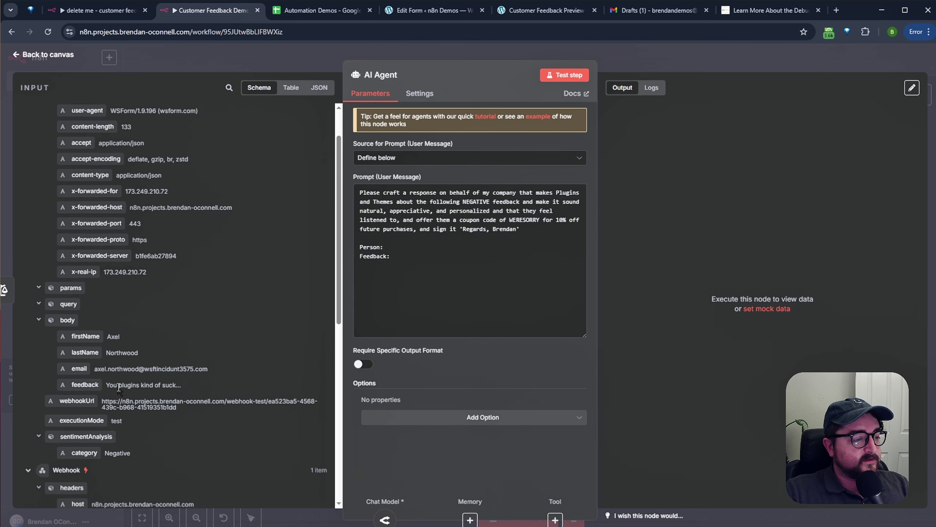
pyautogui.scroll(2, 119, 387)
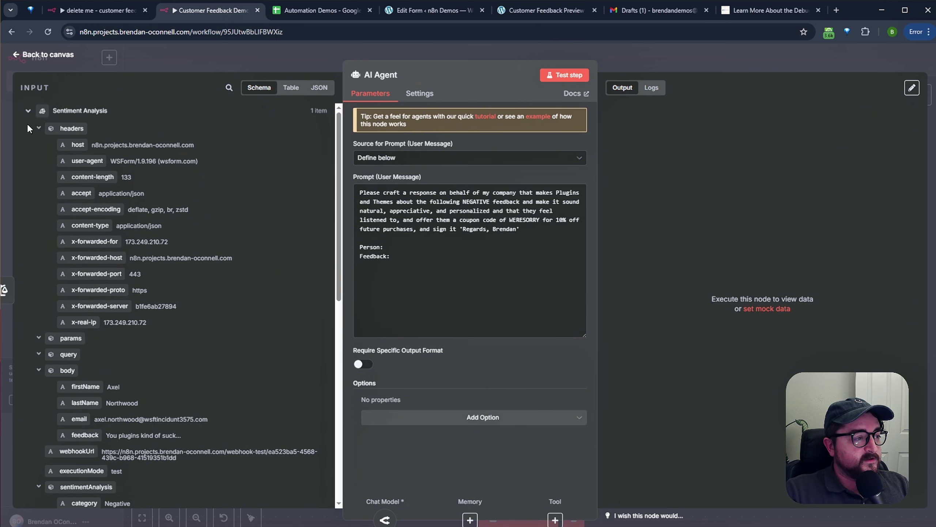
pyautogui.click(28, 112)
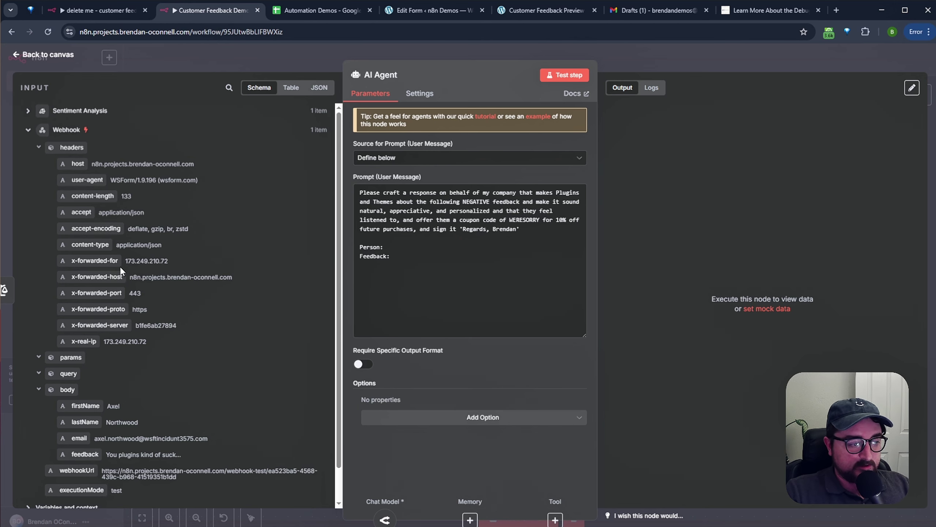
pyautogui.moveTo(81, 402); pyautogui.dragTo(387, 246)
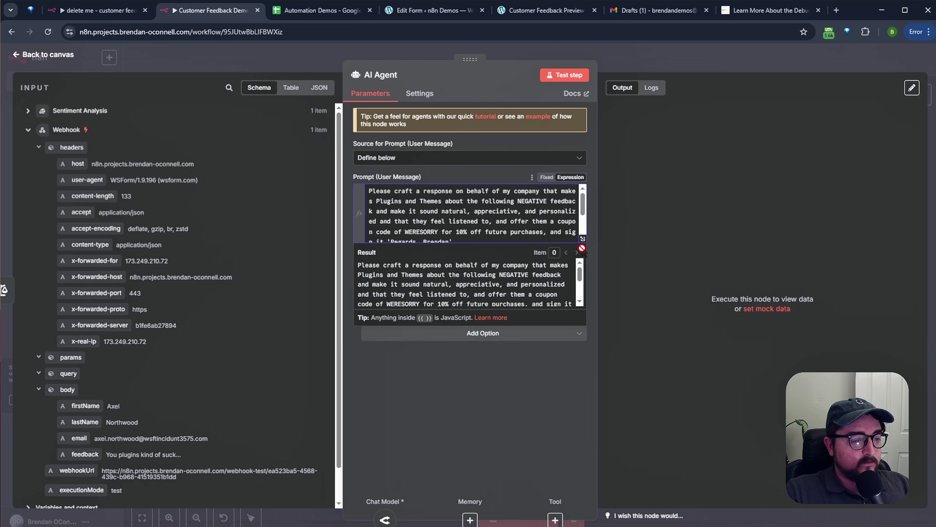
pyautogui.click(583, 240)
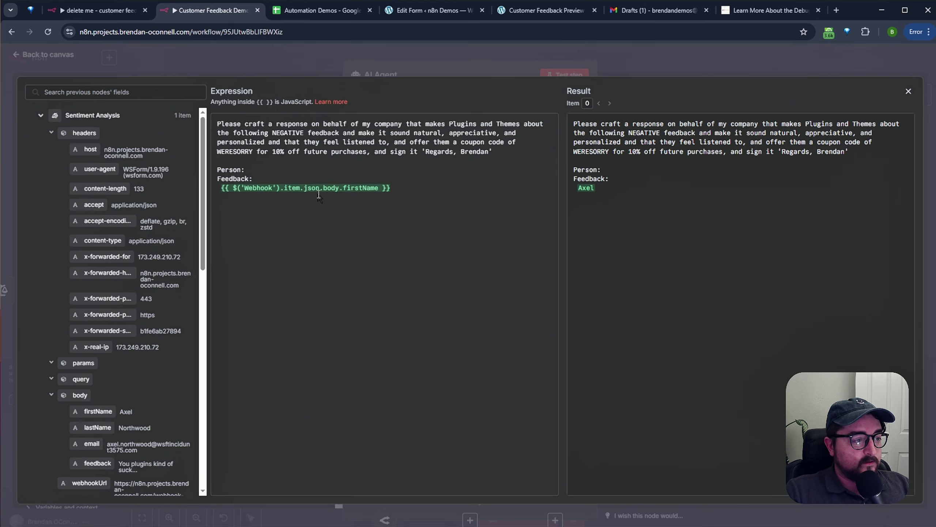
pyautogui.press('BackSpace')
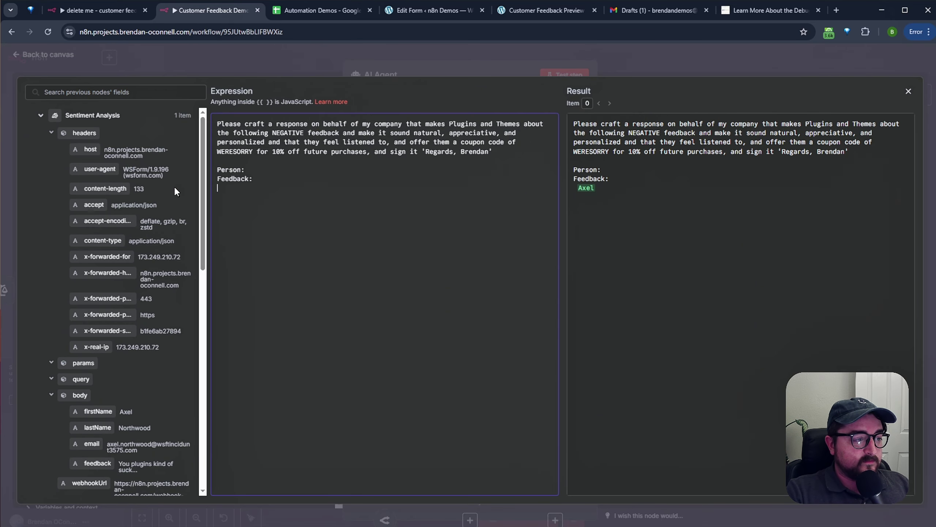
pyautogui.click(278, 170)
pyautogui.write("{{ $('Webhook').item.json.body.firstName }}")
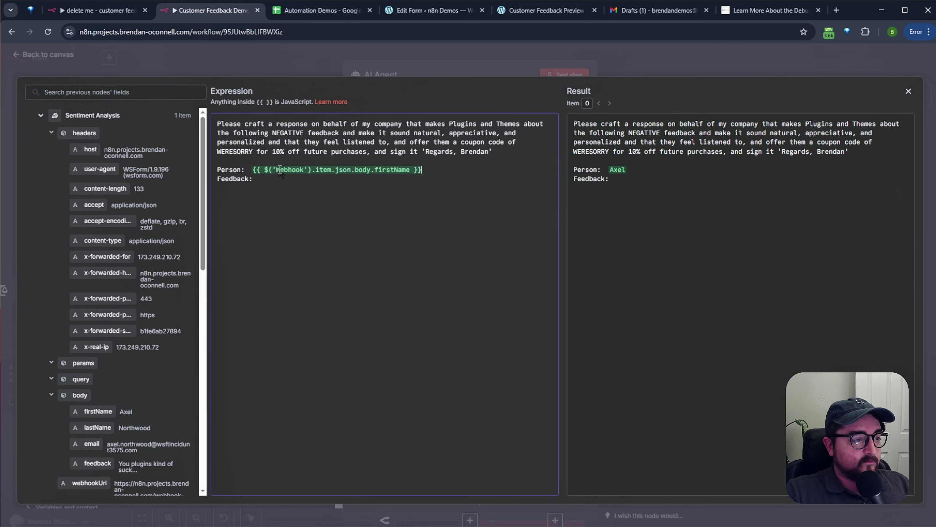
# - Add the Webhook's lastName after firstName and its feedback field after Feedback:, check the resolved prompt, and return to the canvas
pyautogui.click(51, 132)
pyautogui.click(40, 116)
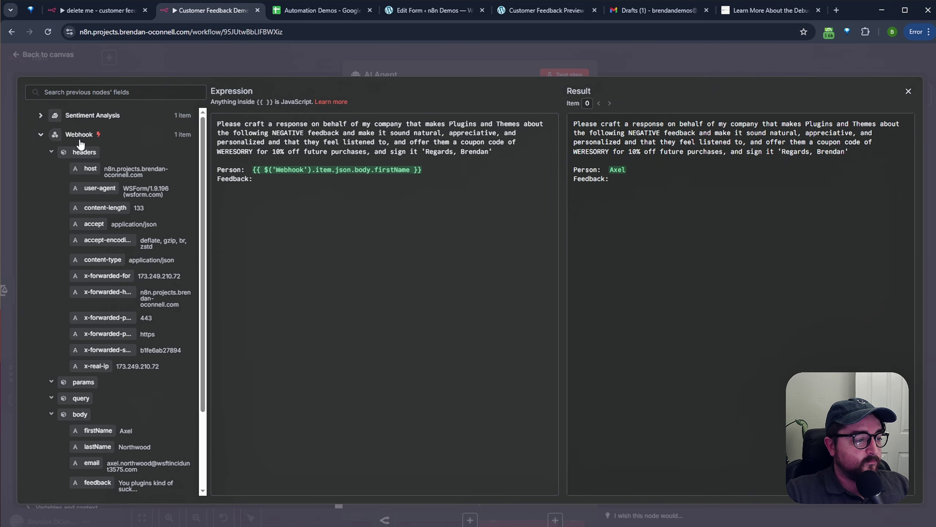
pyautogui.scroll(-3, 116, 374)
pyautogui.moveTo(99, 349); pyautogui.dragTo(428, 170)
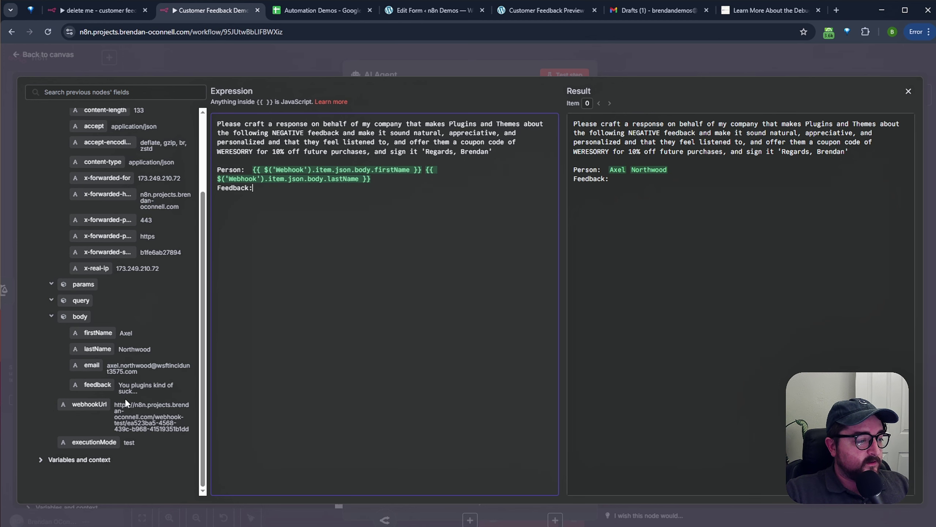
pyautogui.moveTo(98, 385); pyautogui.dragTo(255, 190)
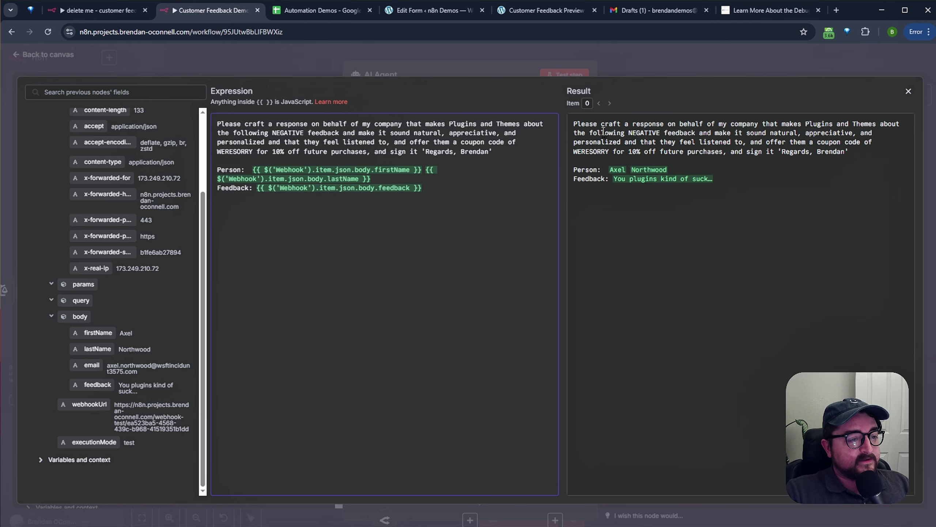
pyautogui.keyDown('shift'); pyautogui.click(673, 168); pyautogui.keyUp('shift')
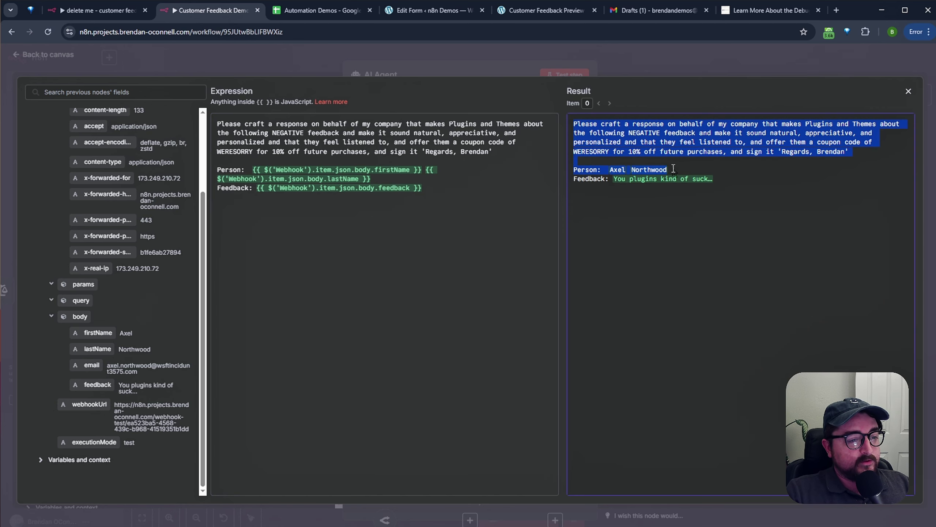
pyautogui.click(743, 186)
pyautogui.click(639, 66)
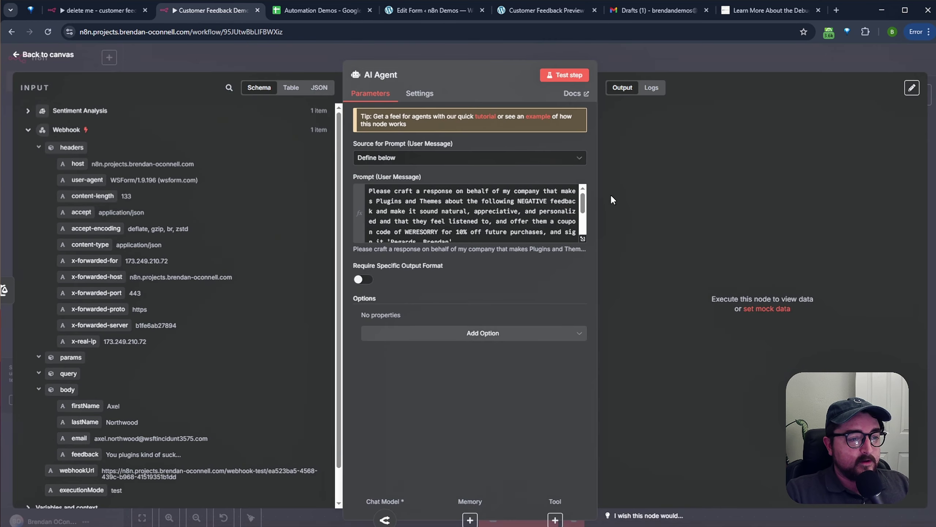
pyautogui.press('Escape')
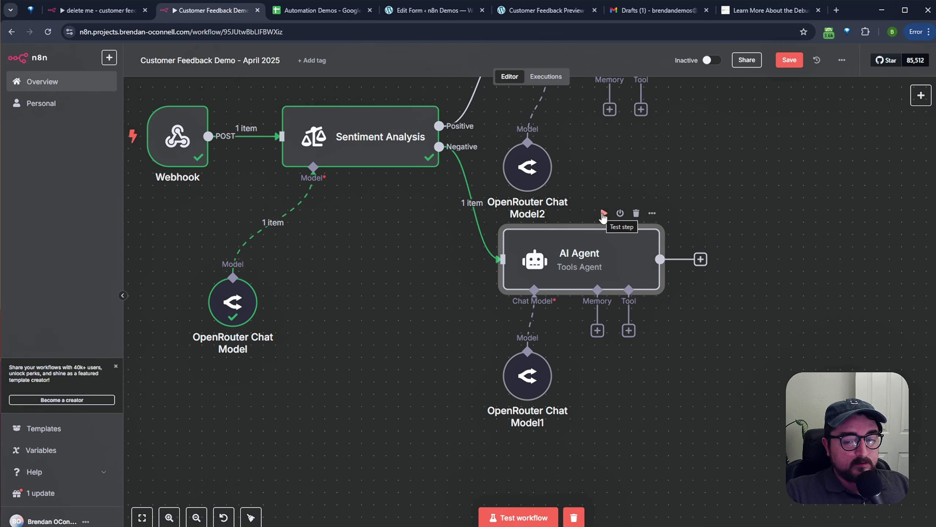
# - Test the negative branch's AI Agent on its own and examine the drafted reply in its output
pyautogui.click(603, 214)
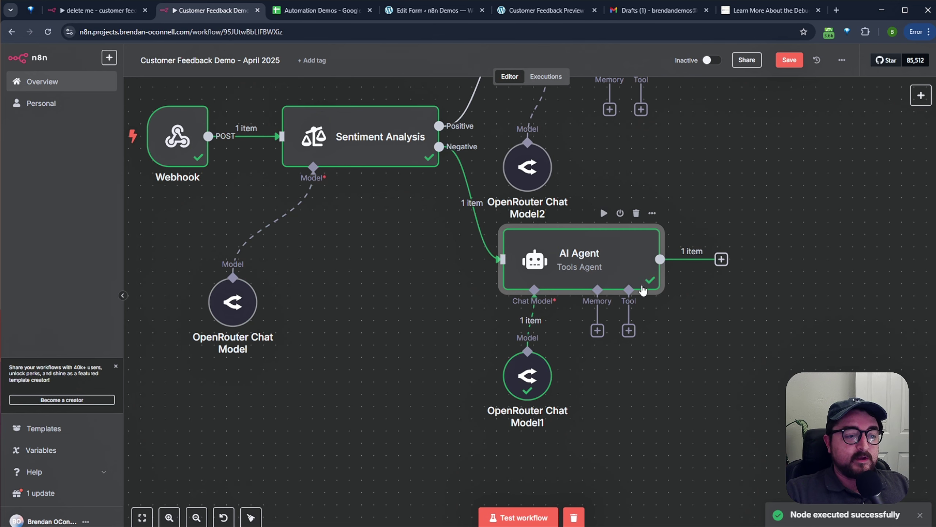
pyautogui.doubleClick(640, 257)
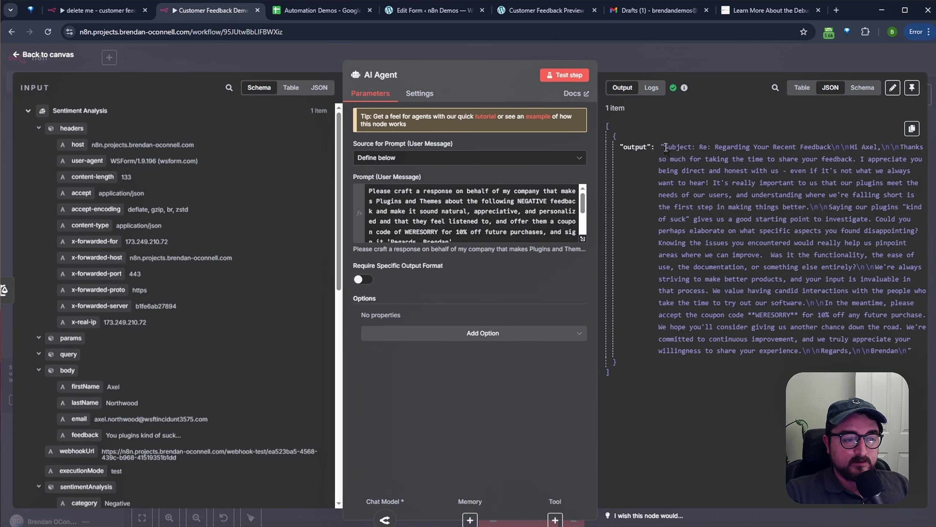
pyautogui.moveTo(665, 147); pyautogui.dragTo(830, 148)
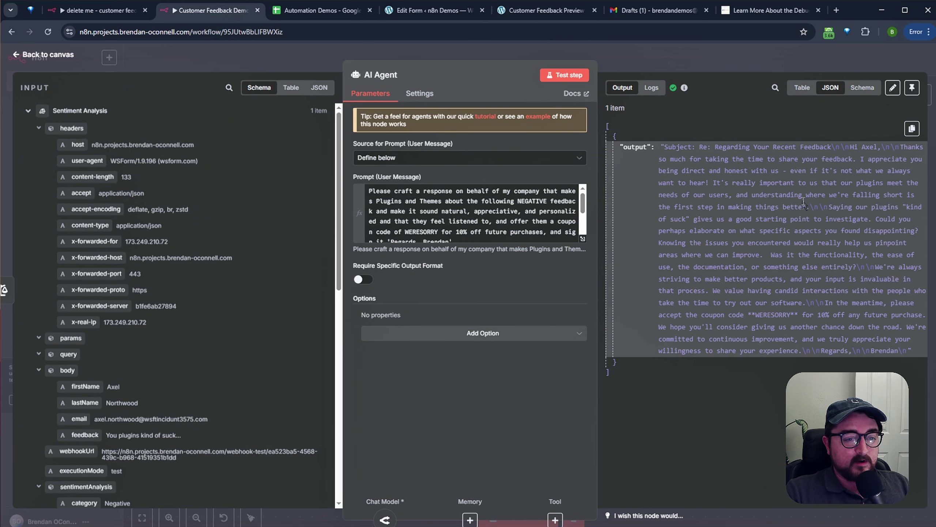
pyautogui.moveTo(816, 349); pyautogui.dragTo(911, 351)
pyautogui.click(741, 58)
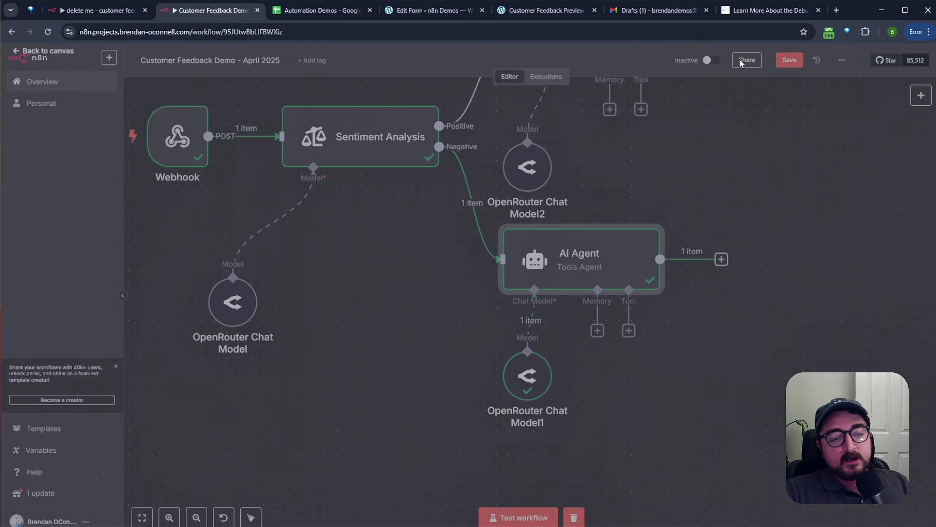
# - Reopen the AI Agent and review how the subject line and message body are combined in its output
pyautogui.doubleClick(622, 278)
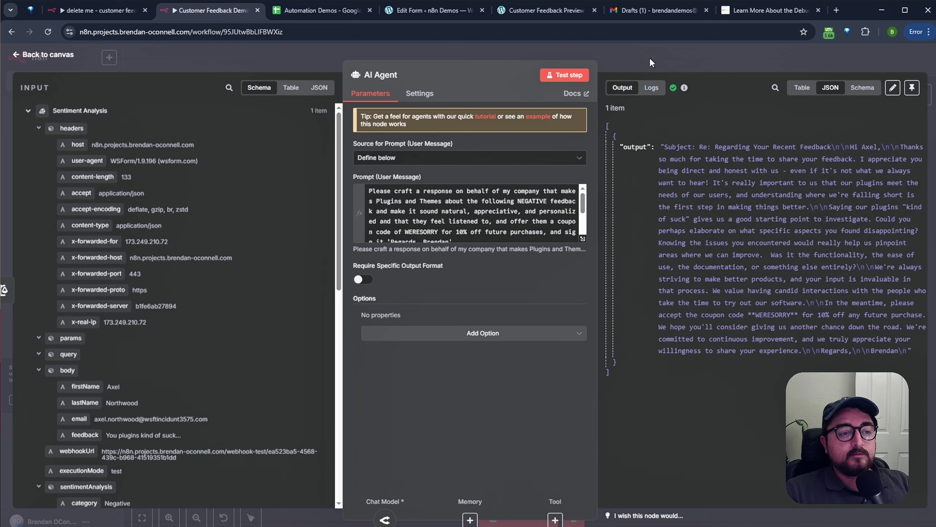
pyautogui.moveTo(664, 146); pyautogui.dragTo(913, 350)
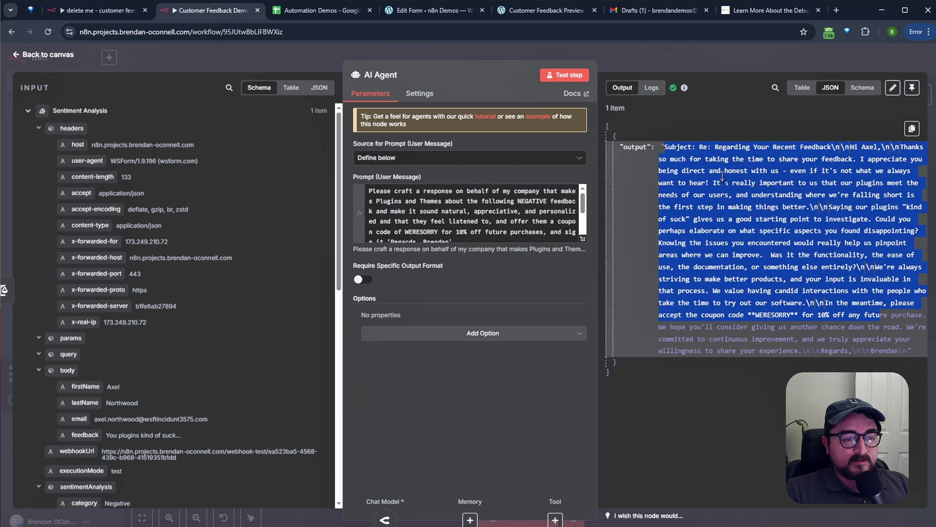
pyautogui.click(676, 147)
pyautogui.moveTo(676, 146); pyautogui.dragTo(907, 352)
pyautogui.click(739, 56)
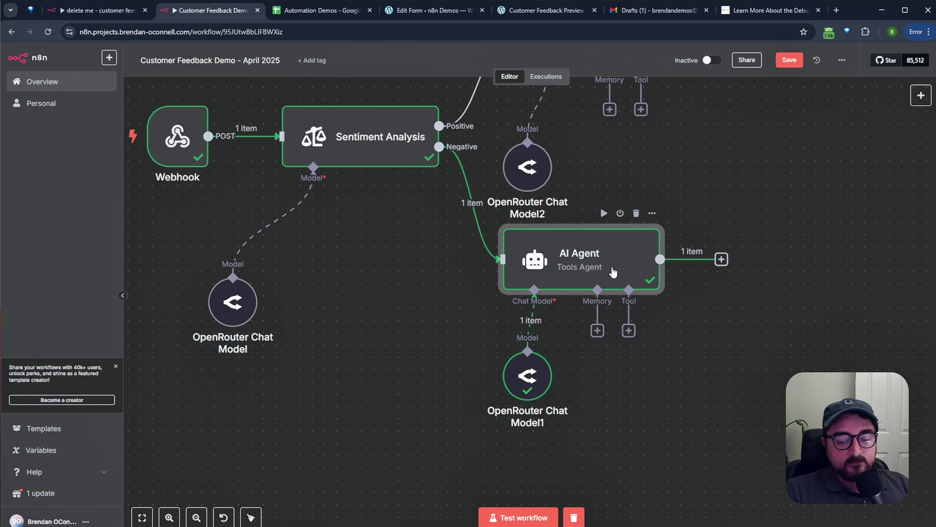
# - Enable Require Specific Output Format on the AI Agent and attach a Structured Output Parser
pyautogui.doubleClick(613, 271)
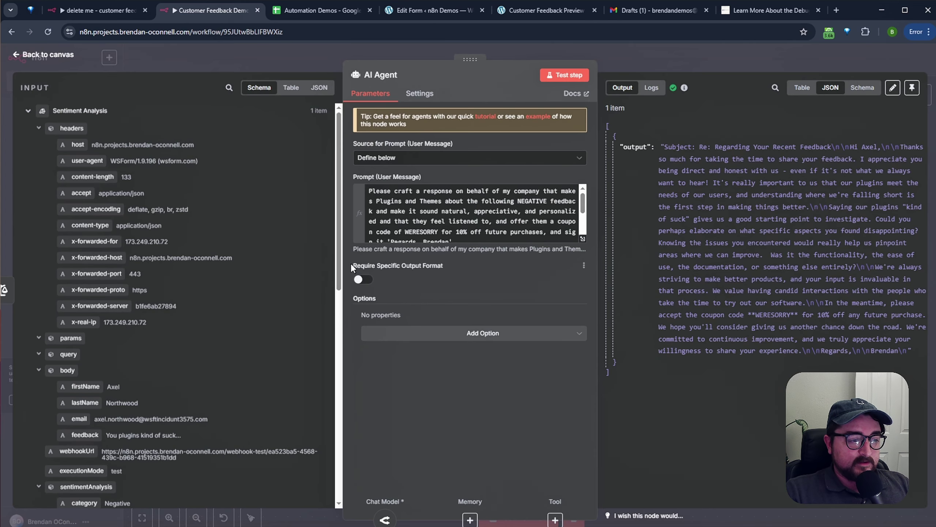
pyautogui.click(422, 272)
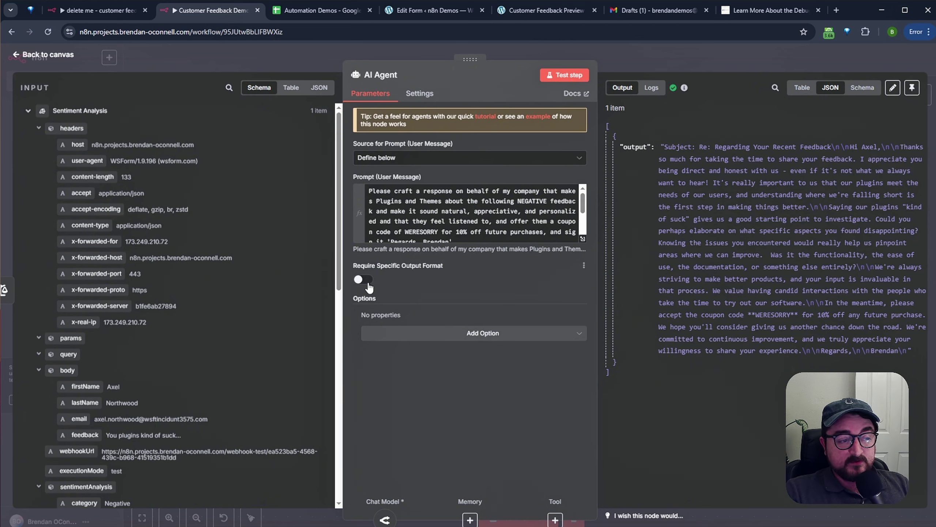
pyautogui.click(364, 280)
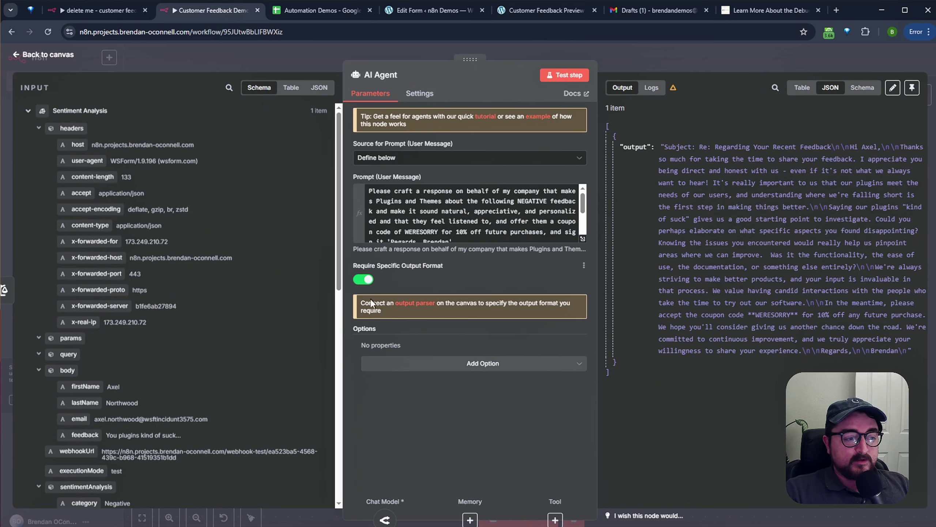
pyautogui.click(417, 303)
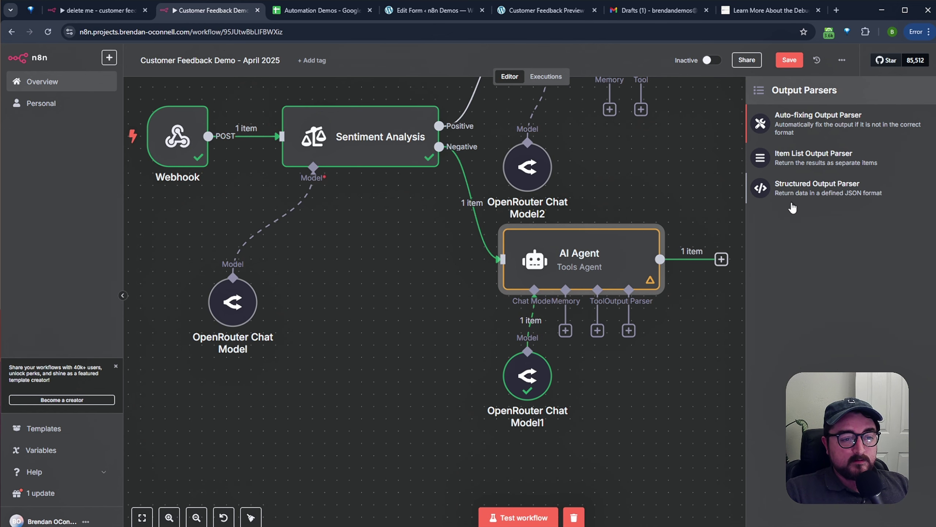
pyautogui.click(831, 191)
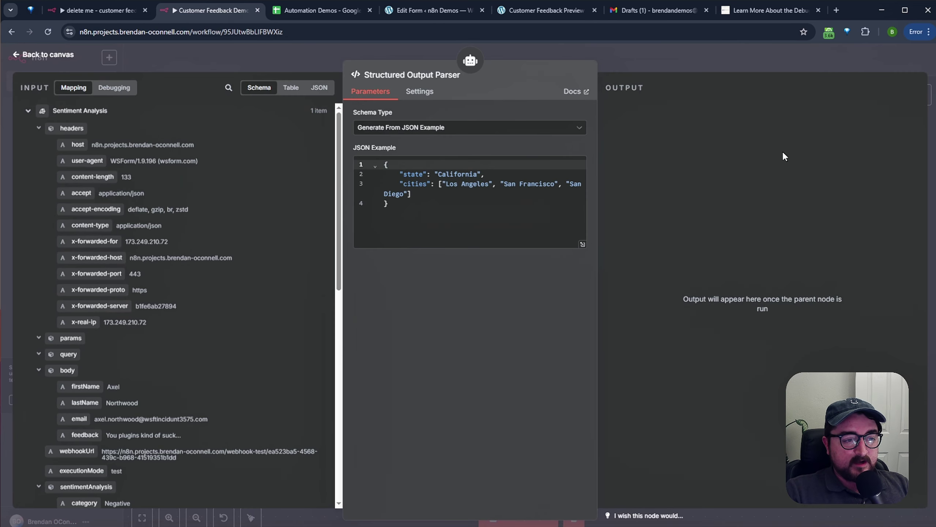
# - Return to the canvas and position the Structured Output Parser below the agent, beside its chat model
pyautogui.press('Escape')
pyautogui.moveTo(754, 340); pyautogui.dragTo(700, 291)
pyautogui.moveTo(596, 337); pyautogui.dragTo(610, 360)
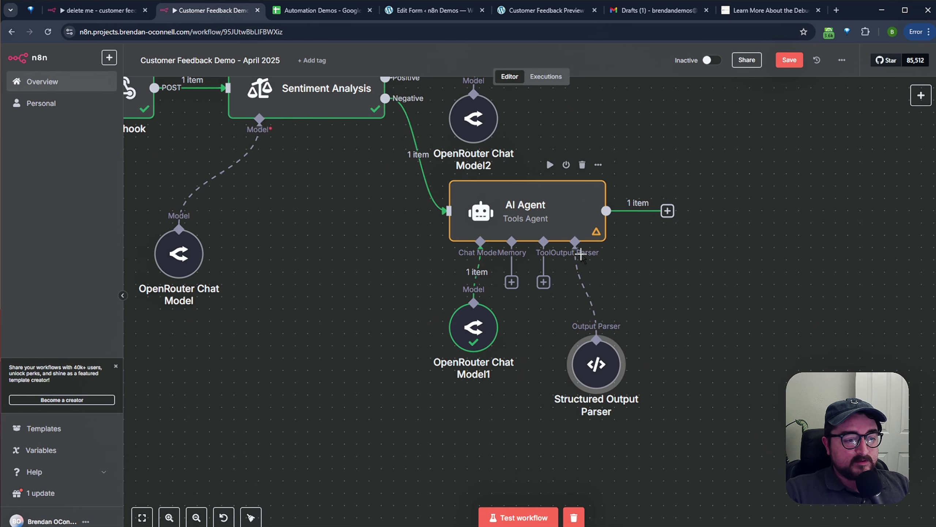
# - Open the Structured Output Parser and replace its sample JSON example with an empty object containing blank lines for fields
pyautogui.doubleClick(597, 367)
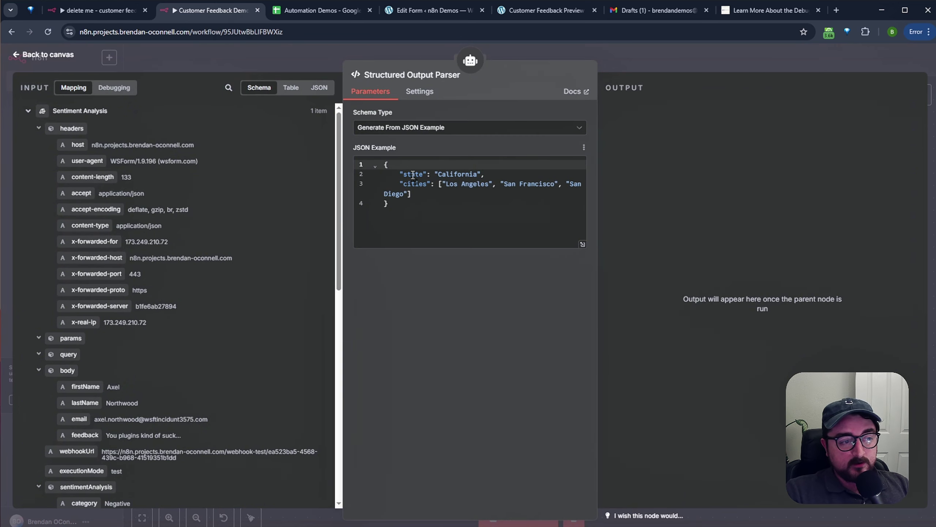
pyautogui.click(418, 206)
pyautogui.hotkey('ctrl', 'a')
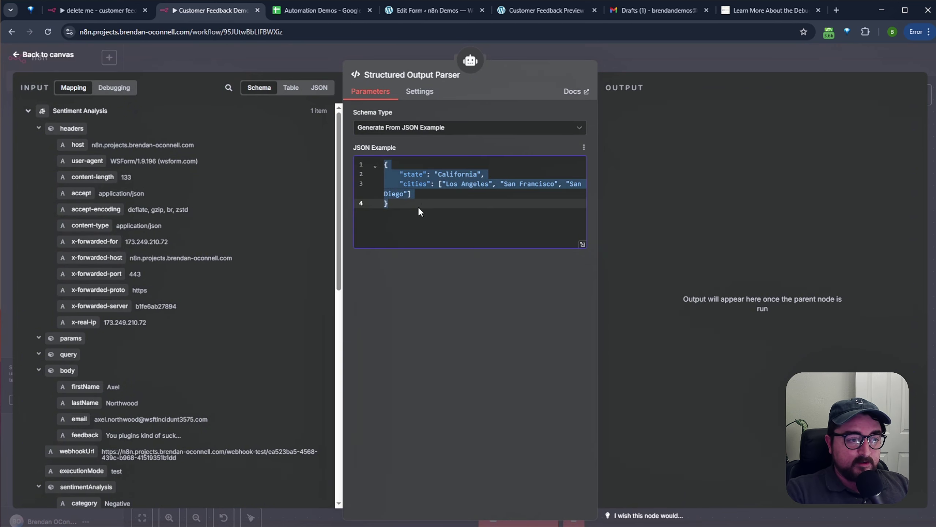
pyautogui.press('BackSpace')
pyautogui.write('{')
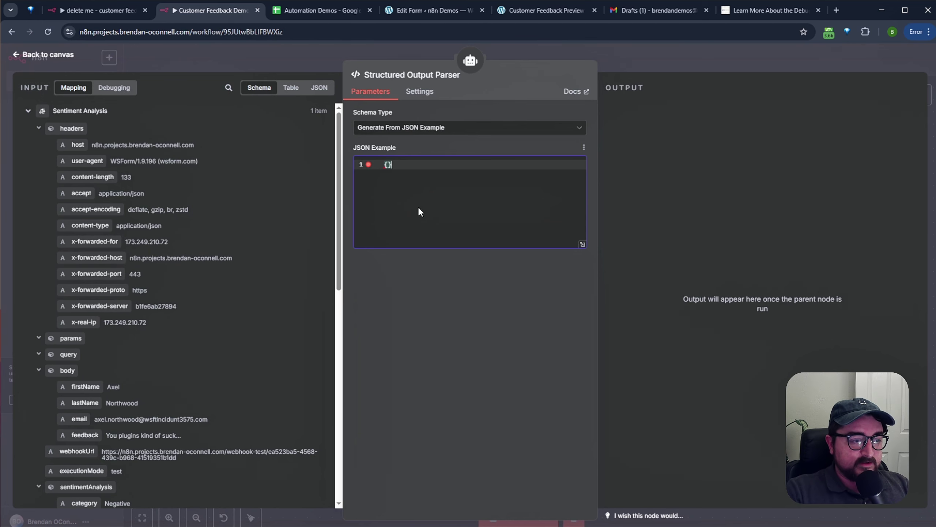
pyautogui.press('Return')
pyautogui.press('Return')
pyautogui.press('Up')
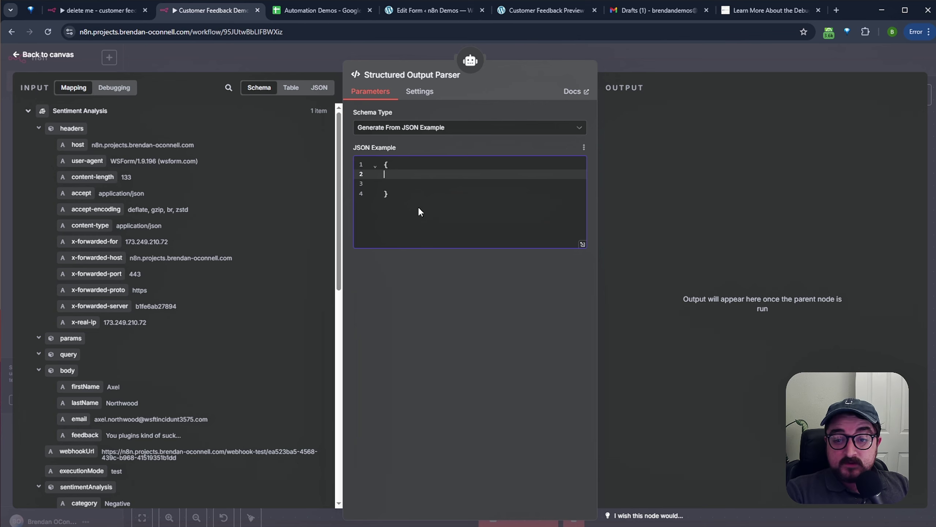
# - Add a "subject" field with the value "email subject" to the parser's JSON example, ending with a comma
pyautogui.write('"')
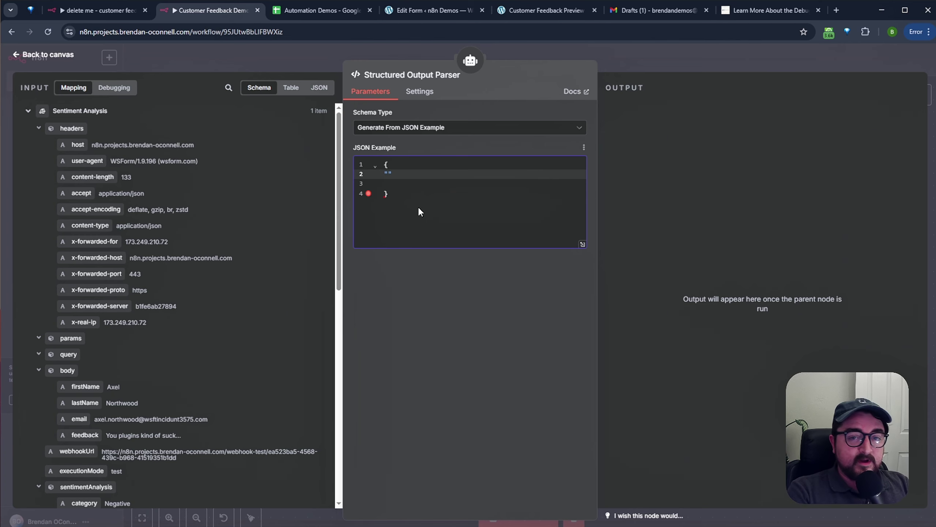
pyautogui.write('subject"')
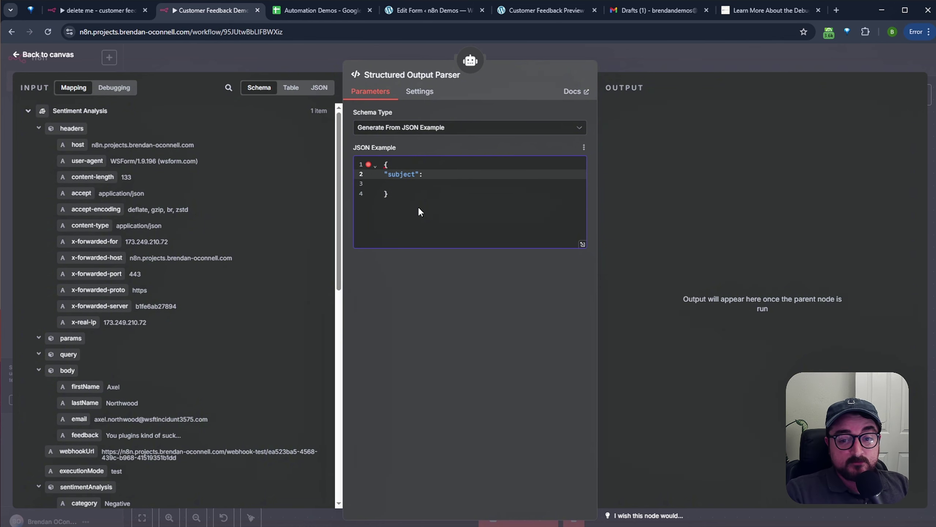
pyautogui.write(': "')
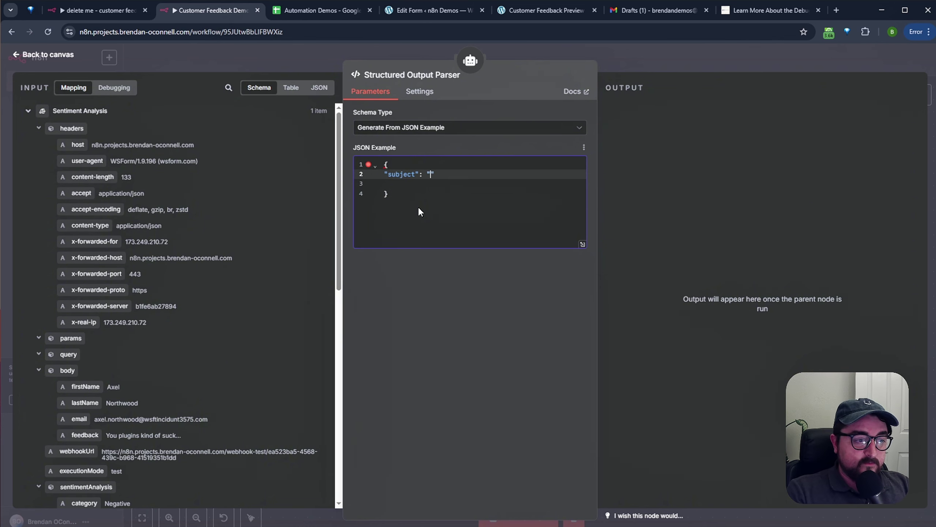
pyautogui.write('email subject')
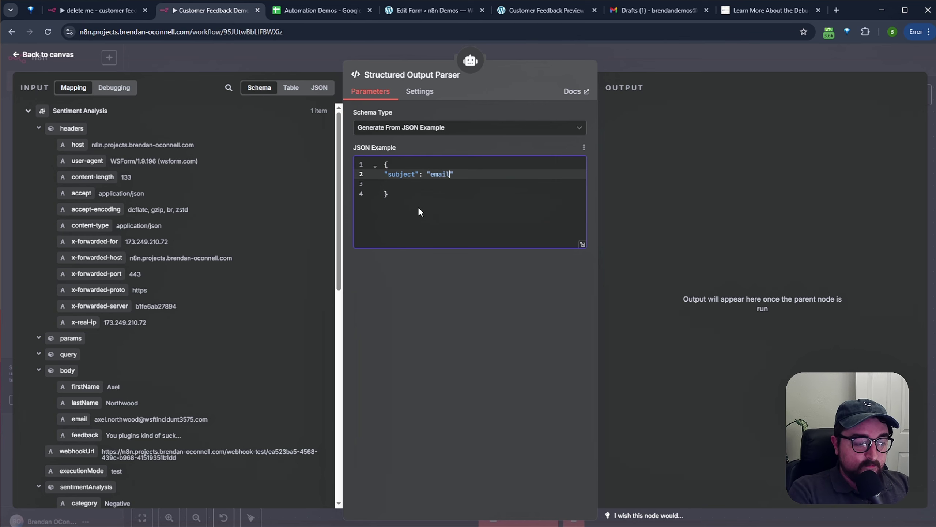
pyautogui.press('Up')
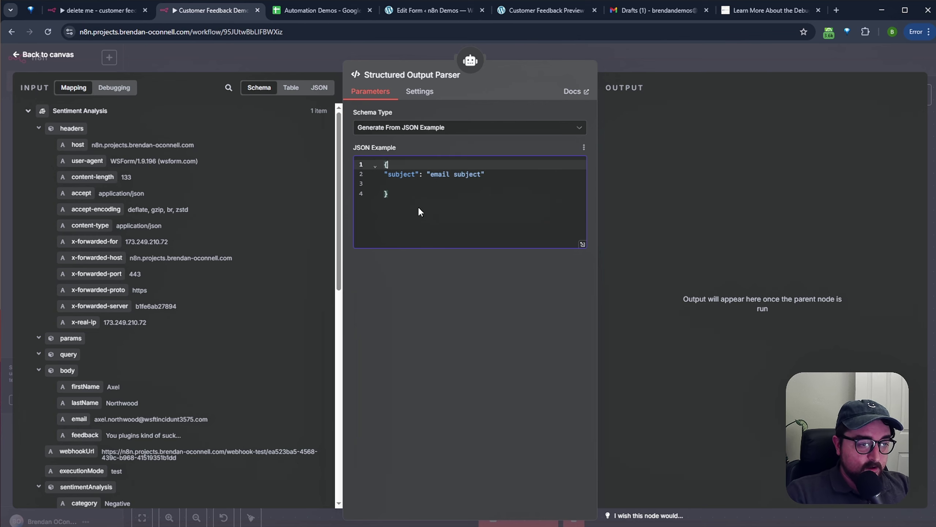
pyautogui.click(496, 177)
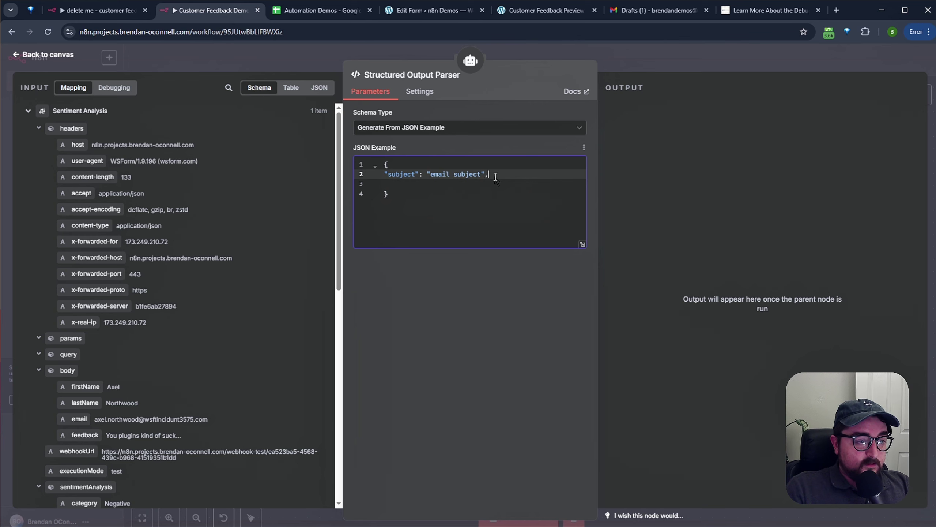
# - Add an "email_body" field with the value "the body text of the email" below the subject in the JSON example
pyautogui.press('Return')
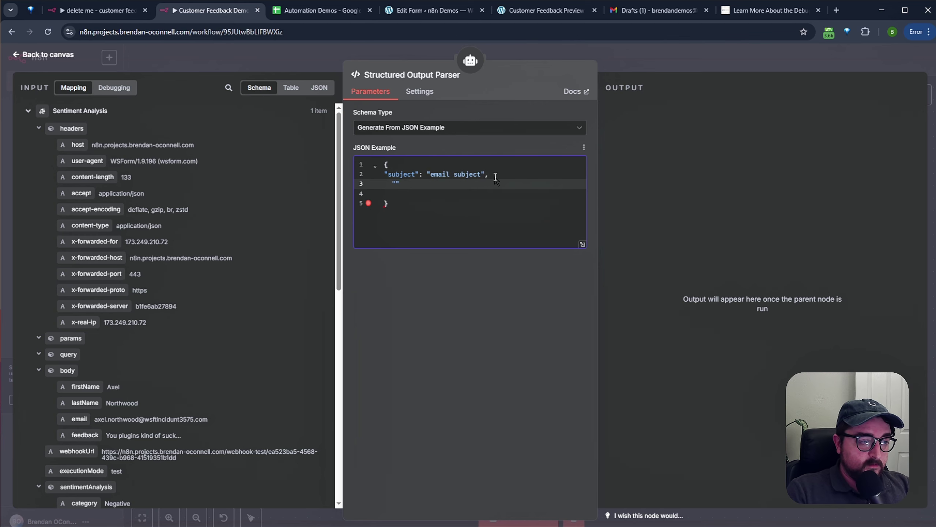
pyautogui.write('"')
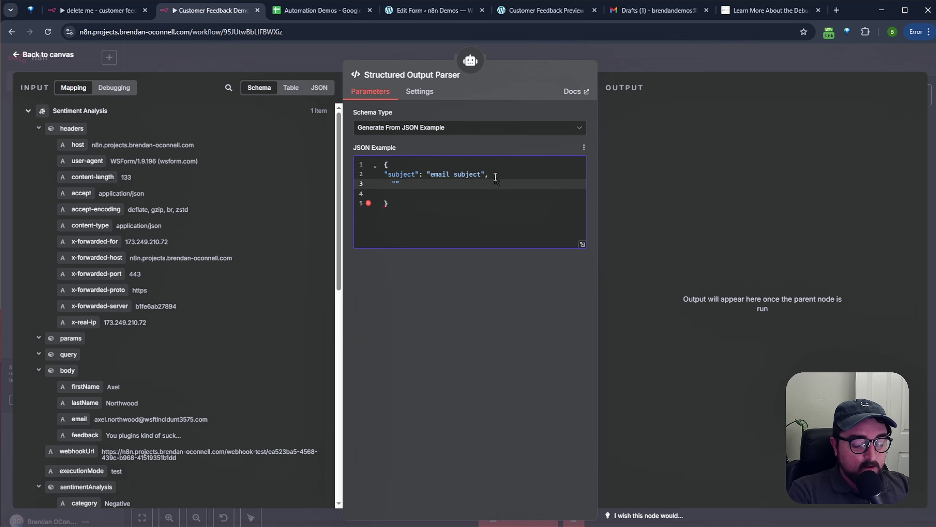
pyautogui.write('email_body')
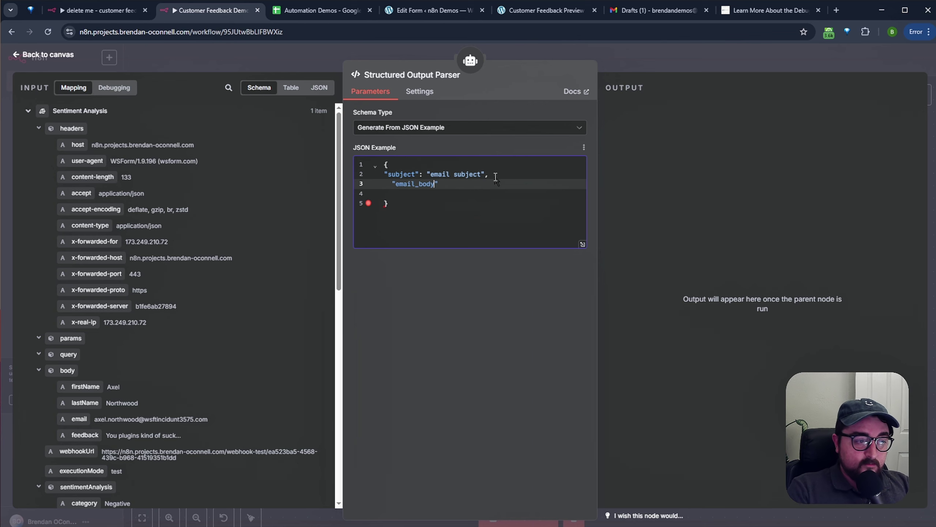
pyautogui.write('": "')
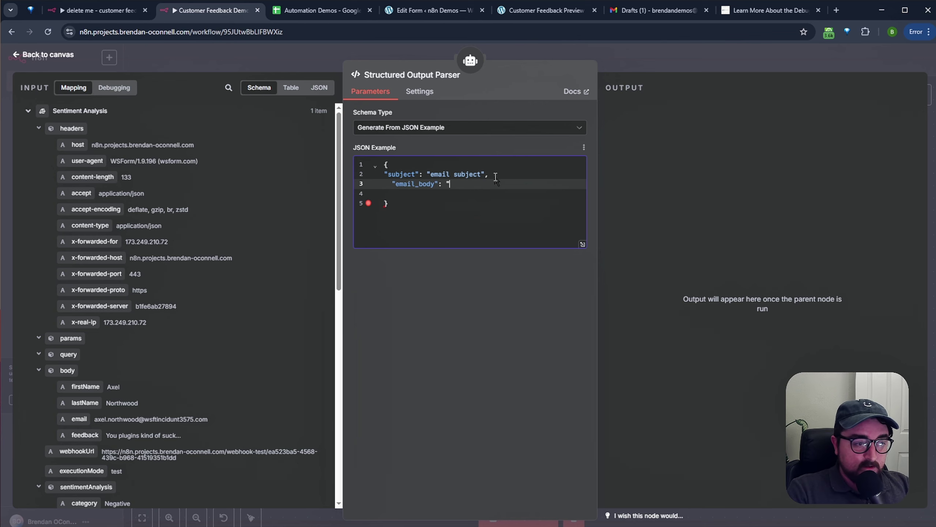
pyautogui.write('the body')
pyautogui.write('t')
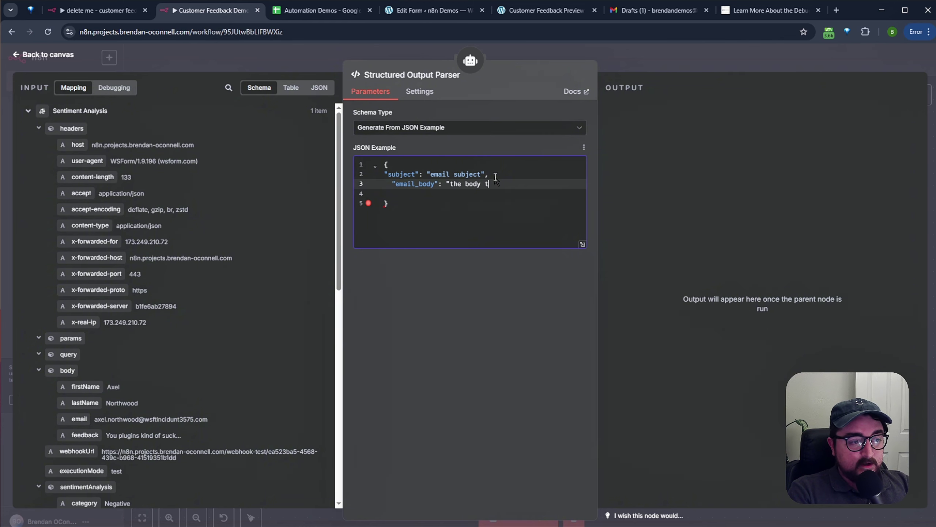
pyautogui.write('ext of the email"')
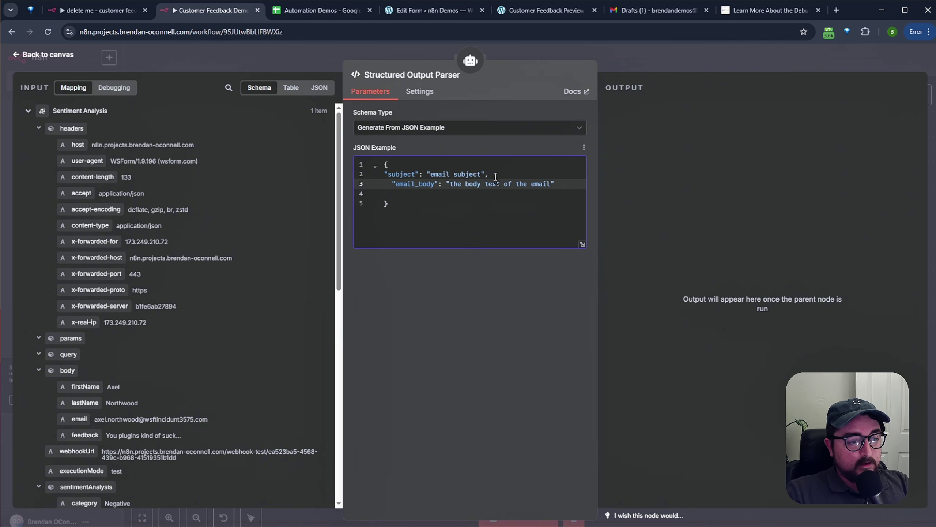
# - Add a "product" field with the value "theme, plugin, or customer support" to the JSON example and return to the canvas
pyautogui.write(',')
pyautogui.press('Return')
pyautogui.write('""')
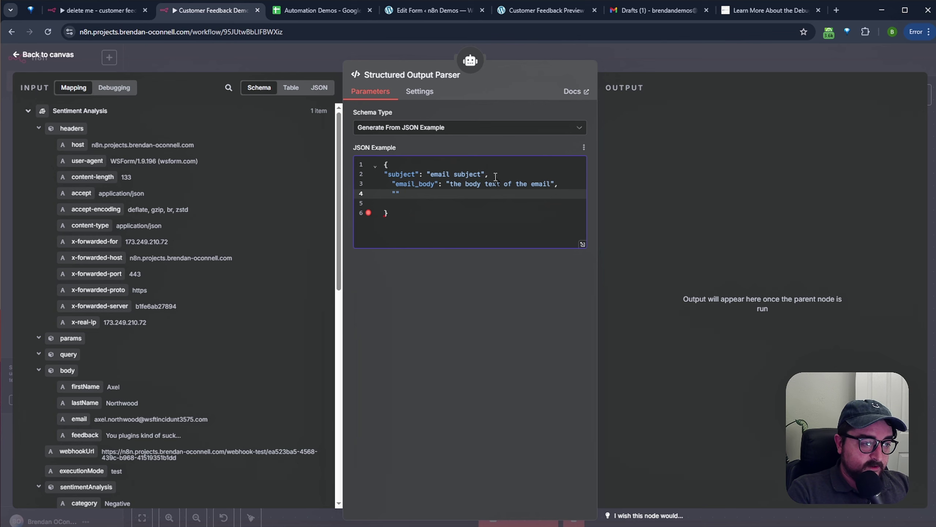
pyautogui.write('product":')
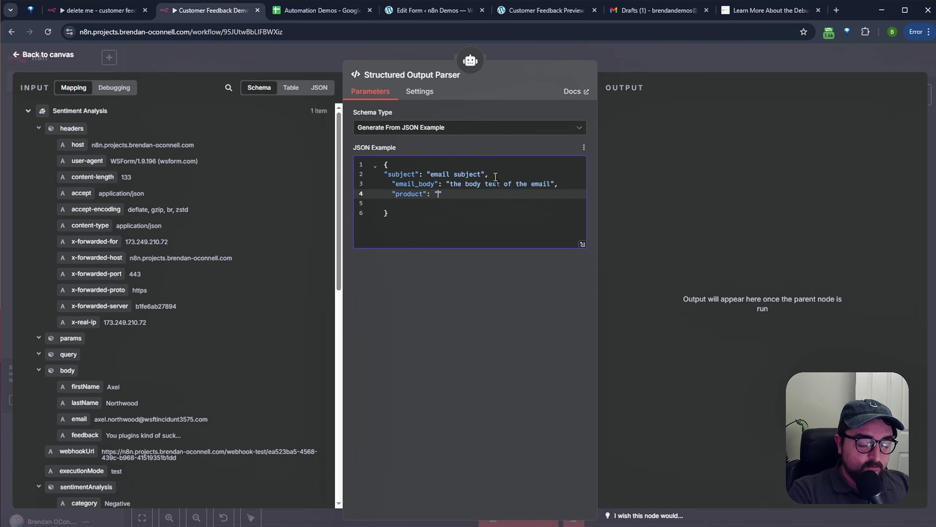
pyautogui.write('theme,')
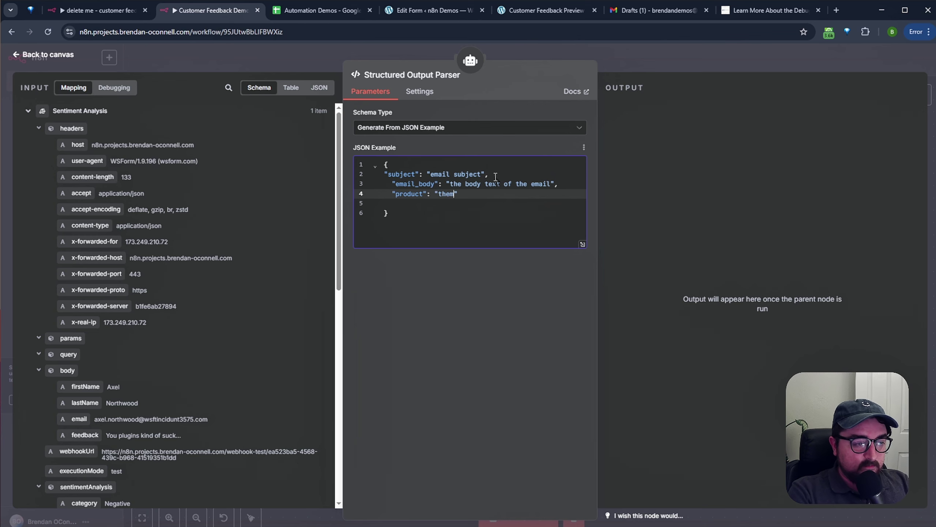
pyautogui.write(' plugin, or ')
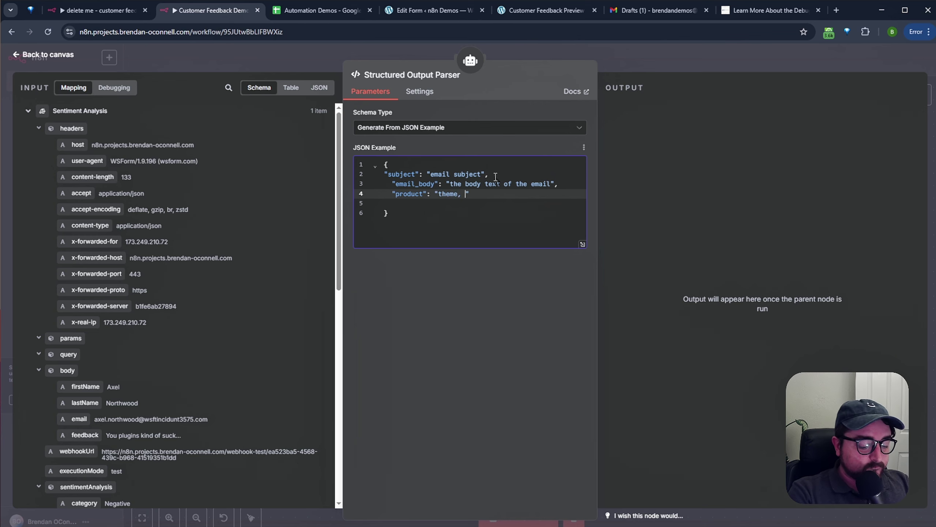
pyautogui.write('customer suppo')
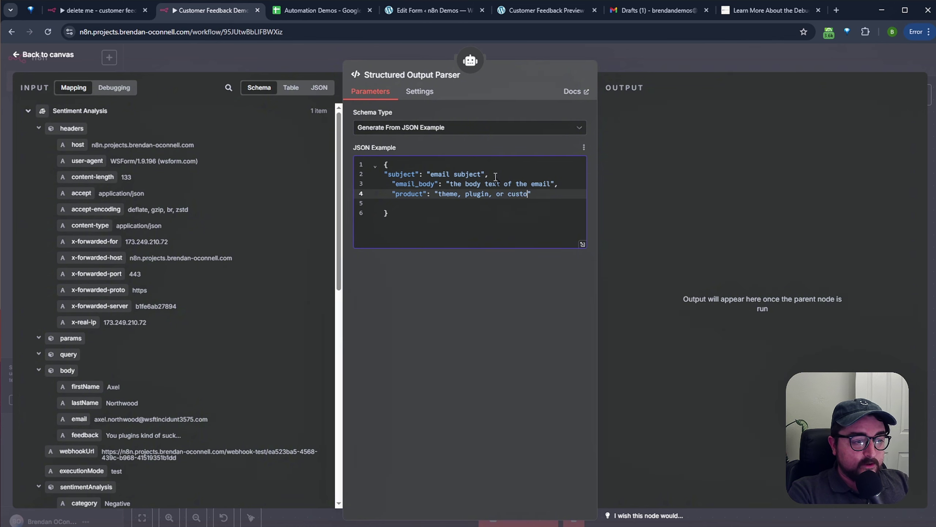
pyautogui.write('rt')
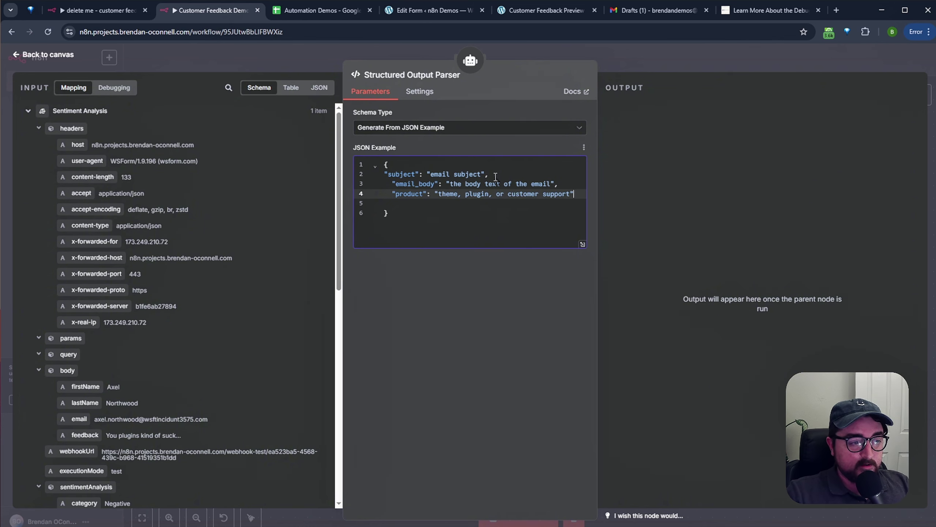
pyautogui.click(641, 65)
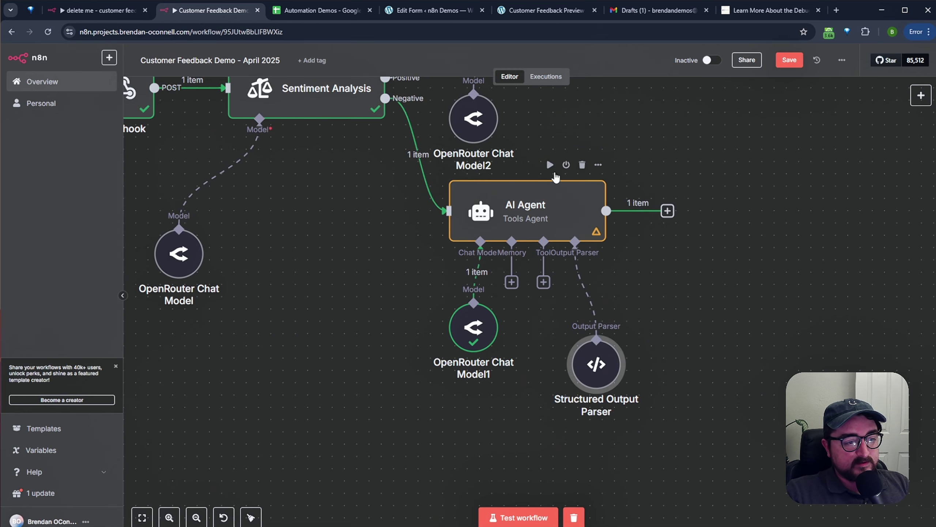
# - Test the negative branch's AI Agent on its own and examine the subject, email_body and product fields in its structured output
pyautogui.click(551, 166)
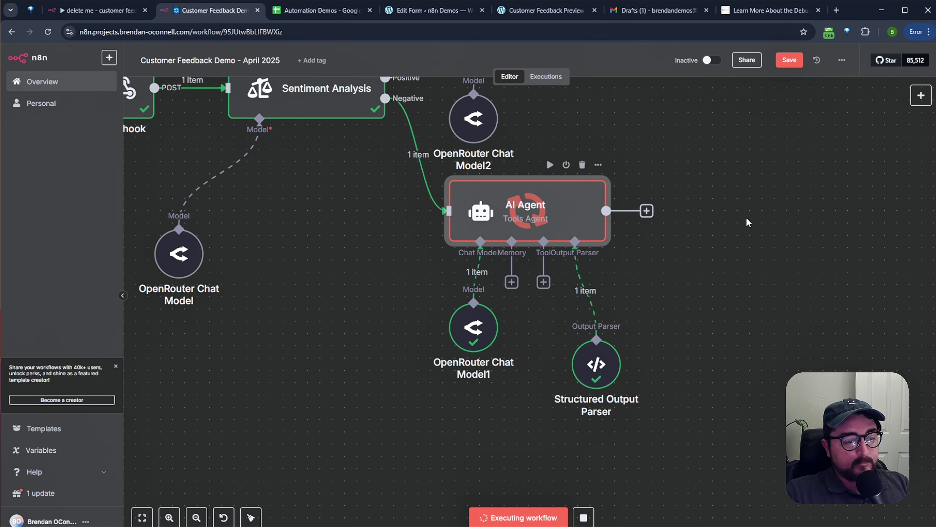
pyautogui.doubleClick(590, 227)
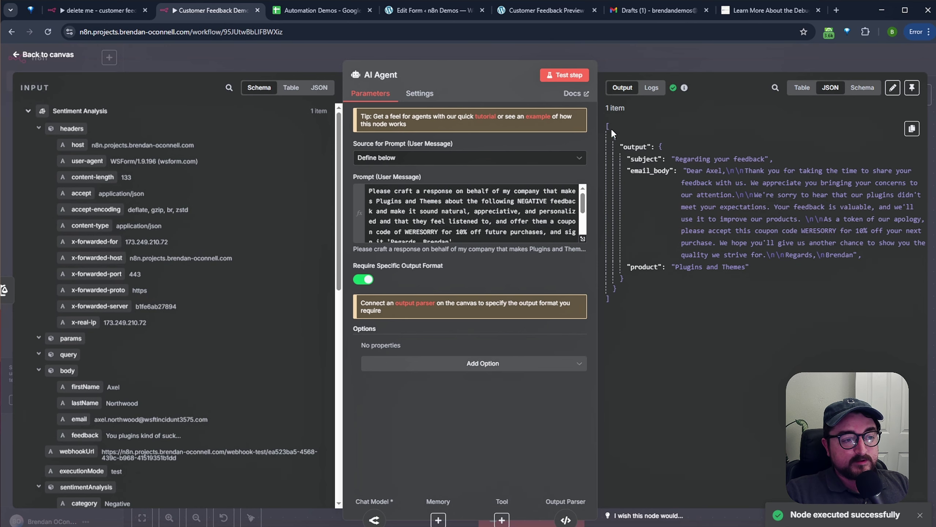
pyautogui.moveTo(621, 147); pyautogui.dragTo(660, 152)
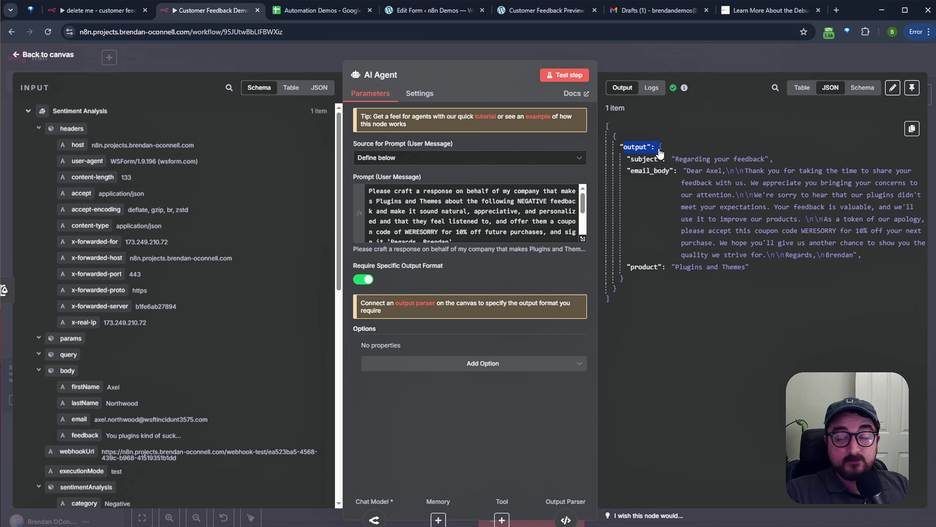
pyautogui.click(740, 175)
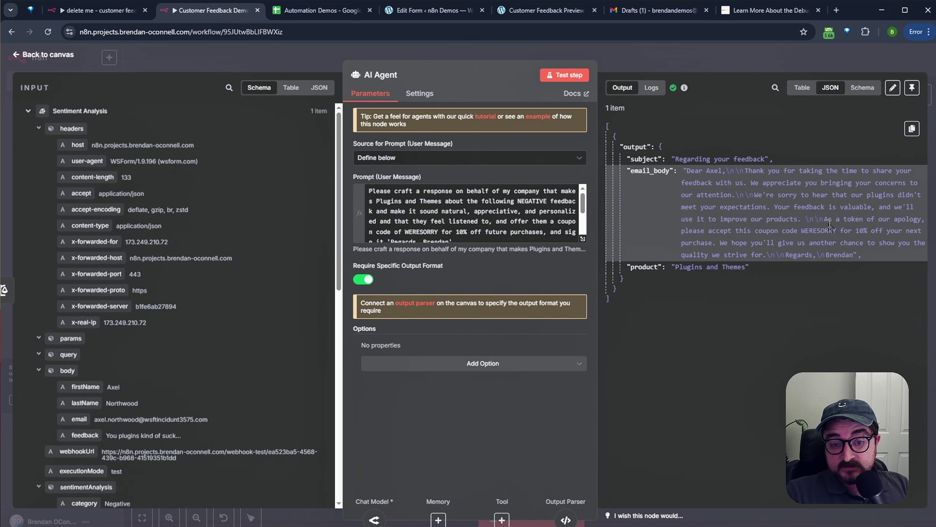
pyautogui.moveTo(628, 160); pyautogui.dragTo(774, 164)
pyautogui.moveTo(690, 172); pyautogui.dragTo(872, 255)
pyautogui.moveTo(672, 267); pyautogui.dragTo(746, 267)
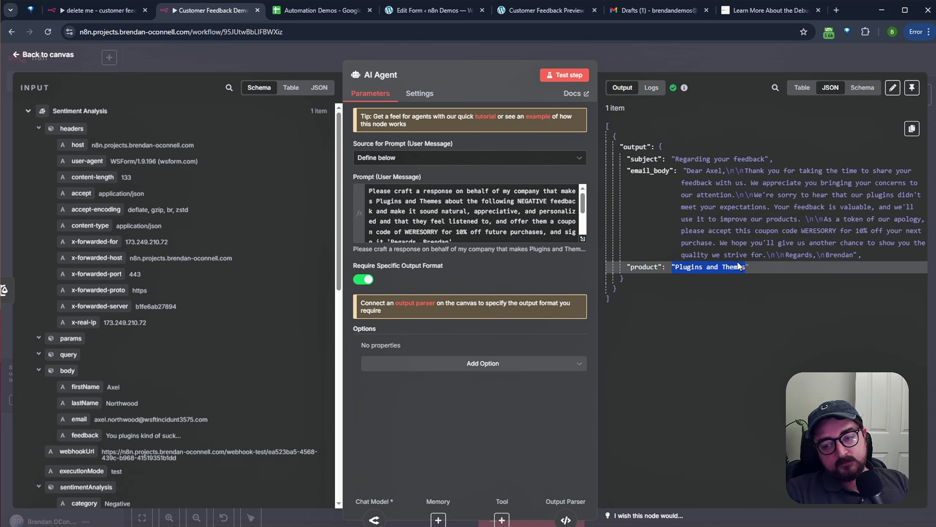
pyautogui.click(730, 54)
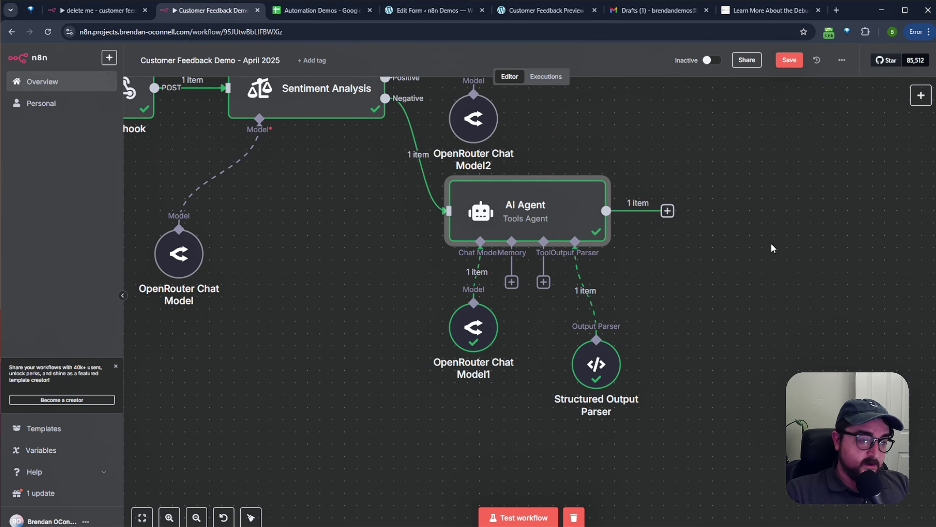
# - Add a Google Sheets node with the Append row in sheet action after the negative branch's AI Agent
pyautogui.click(713, 273)
pyautogui.moveTo(709, 246); pyautogui.dragTo(742, 299)
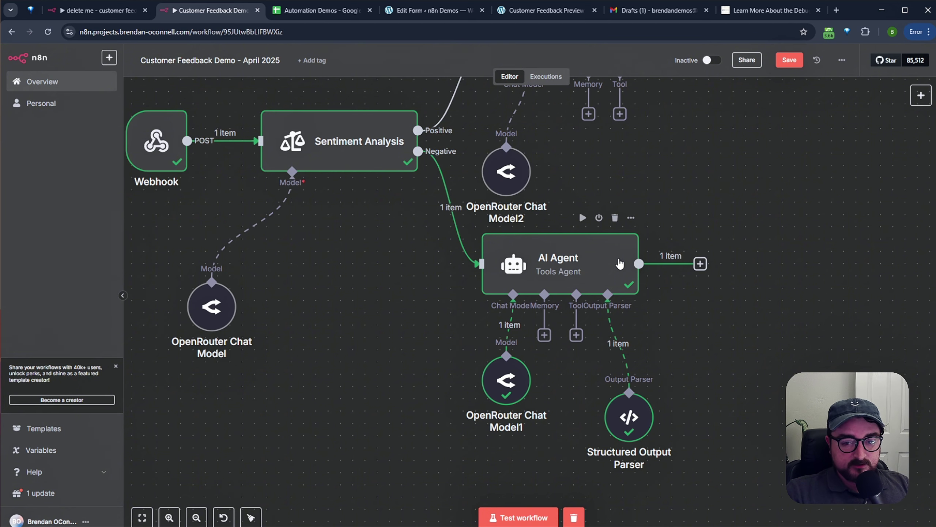
pyautogui.scroll(1, 778, 243)
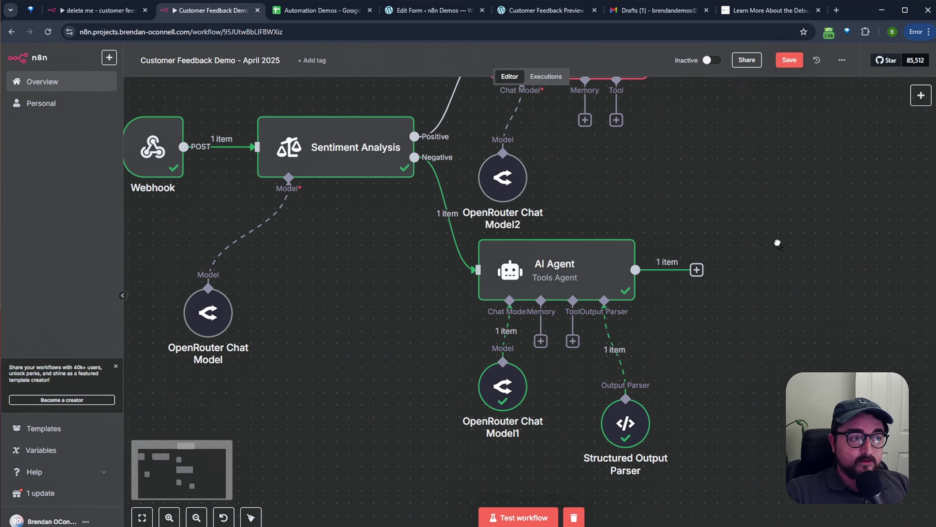
pyautogui.moveTo(778, 243); pyautogui.dragTo(748, 257)
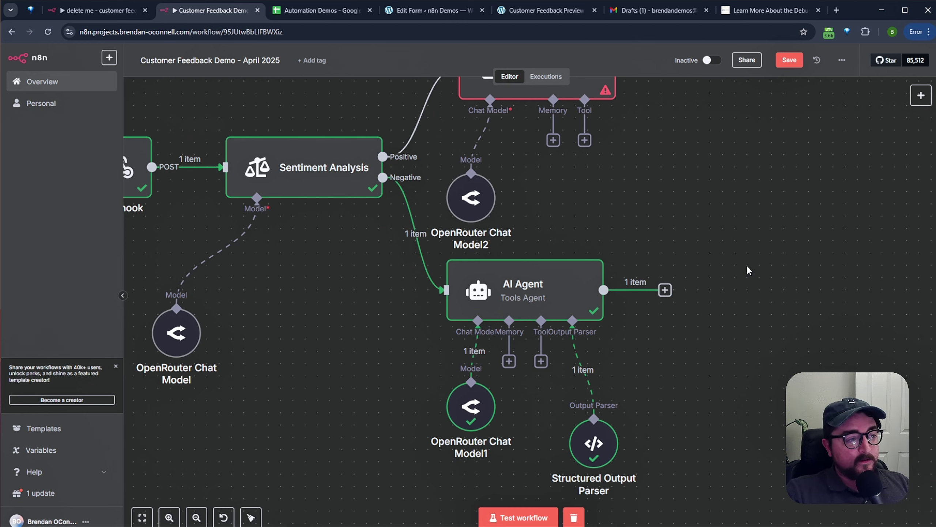
pyautogui.click(664, 290)
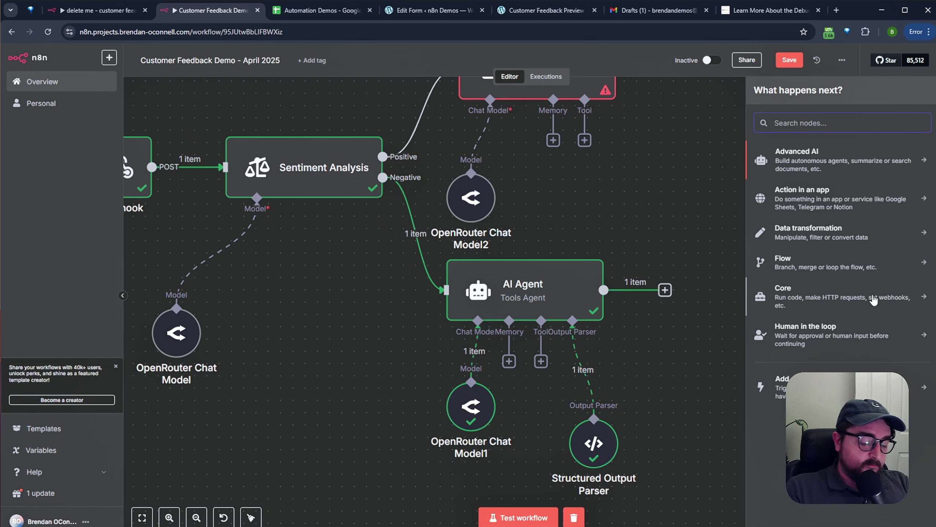
pyautogui.write('sheet')
pyautogui.click(829, 155)
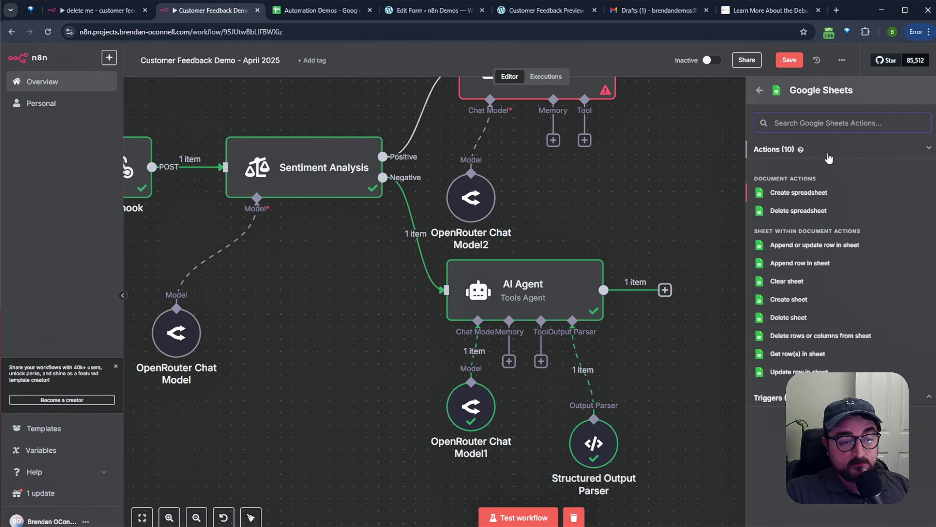
pyautogui.click(800, 263)
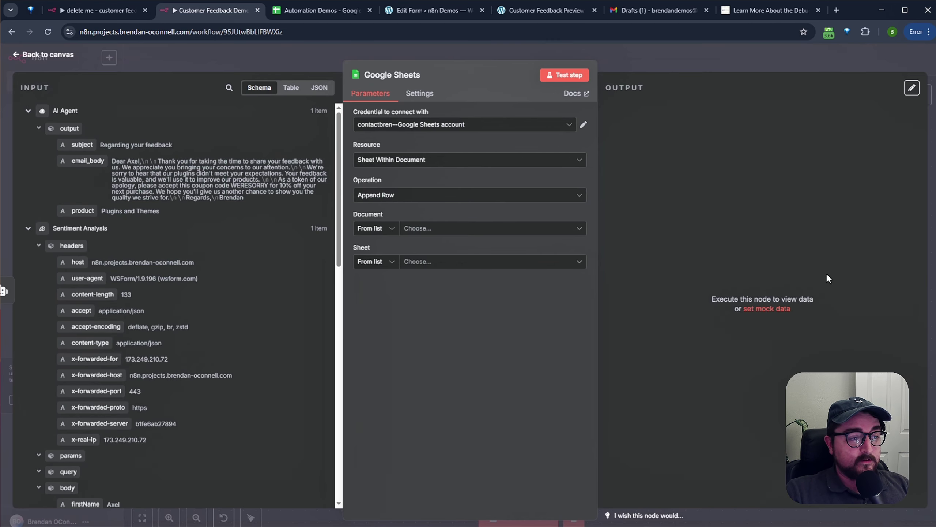
# - Connect the node with the demos Cloud credential and target the wsForm - Customer Feedback sheet in the Automation Demos document
pyautogui.click(481, 125)
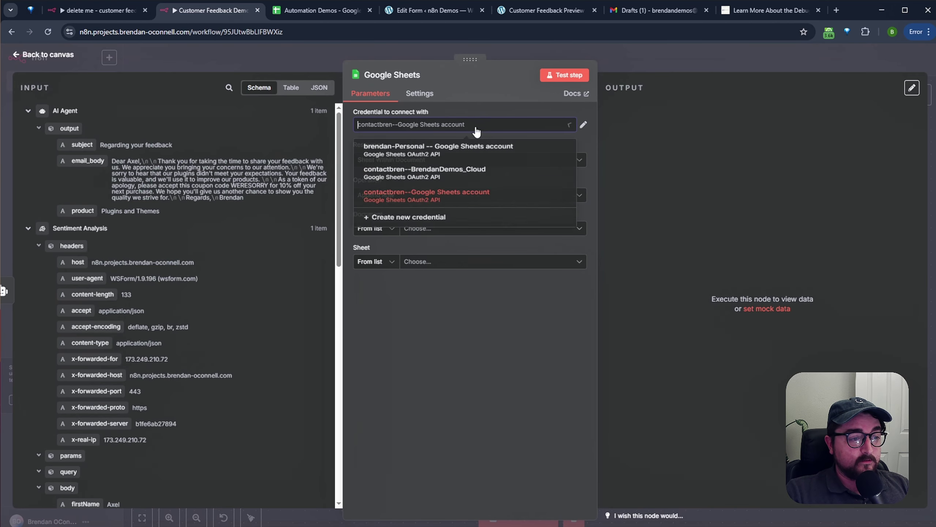
pyautogui.click(430, 181)
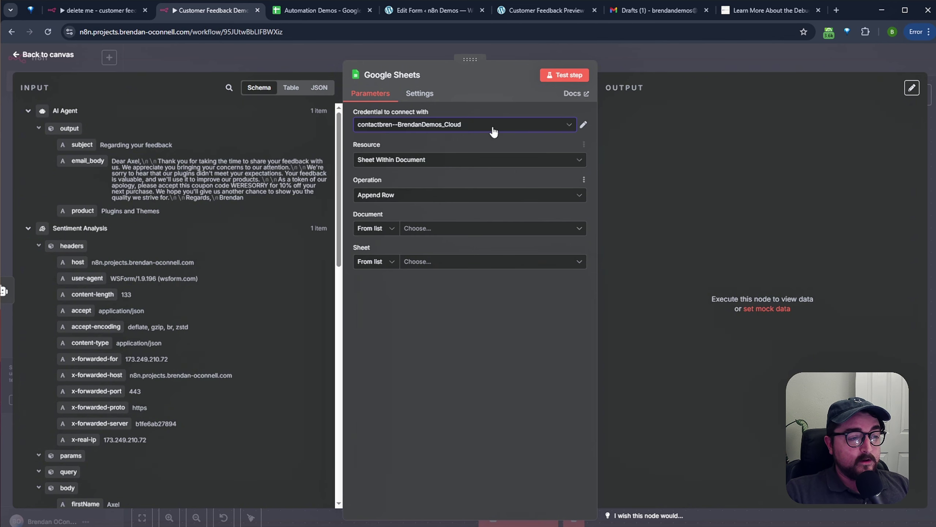
pyautogui.click(453, 231)
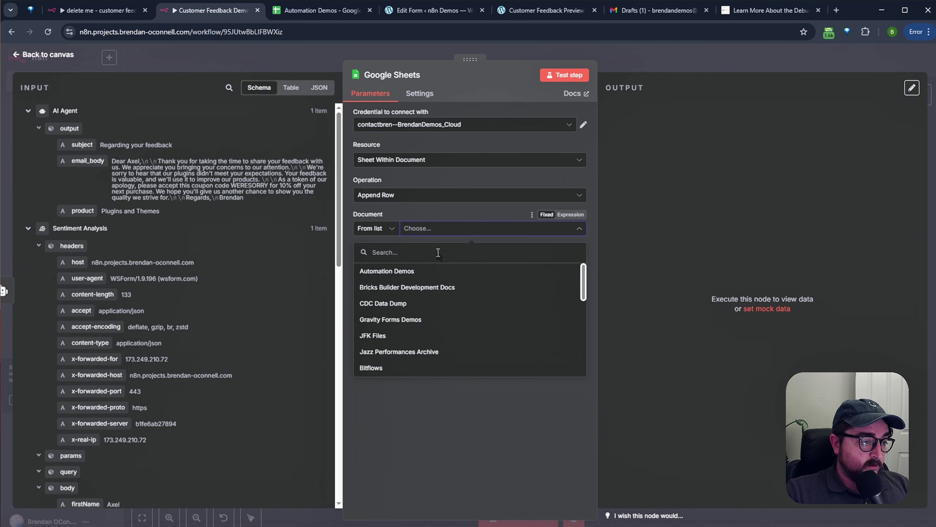
pyautogui.click(426, 279)
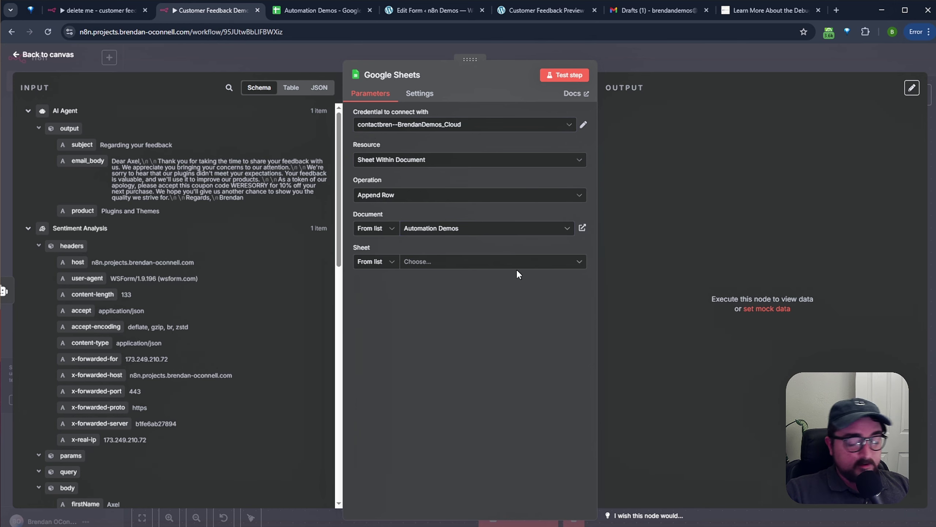
pyautogui.click(495, 262)
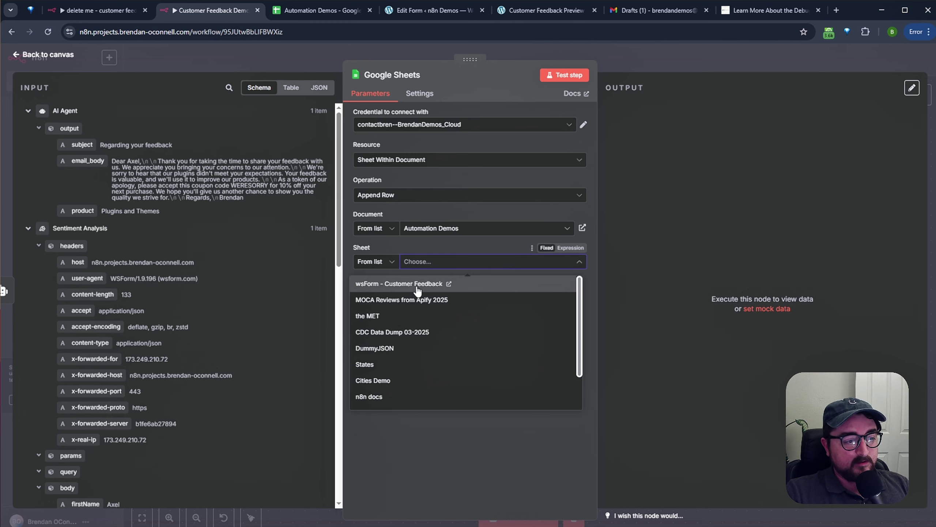
pyautogui.click(489, 287)
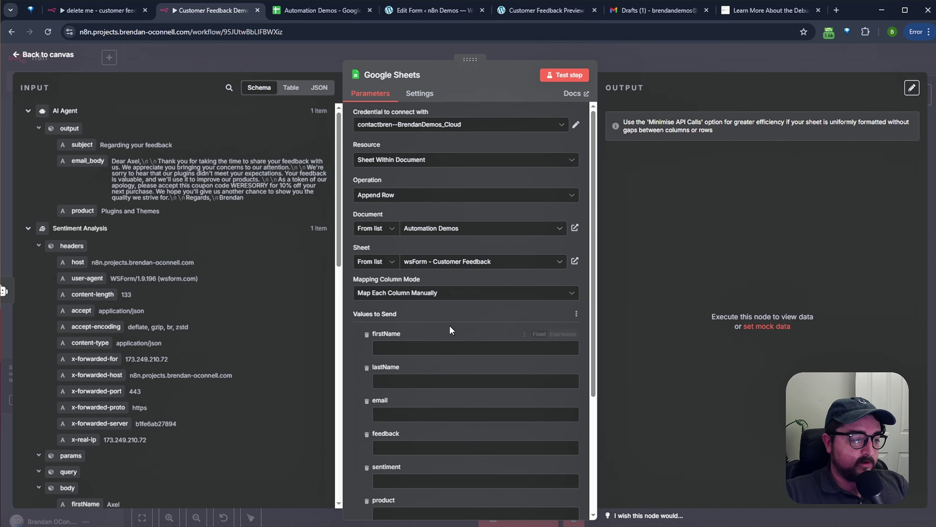
pyautogui.scroll(-2, 454, 331)
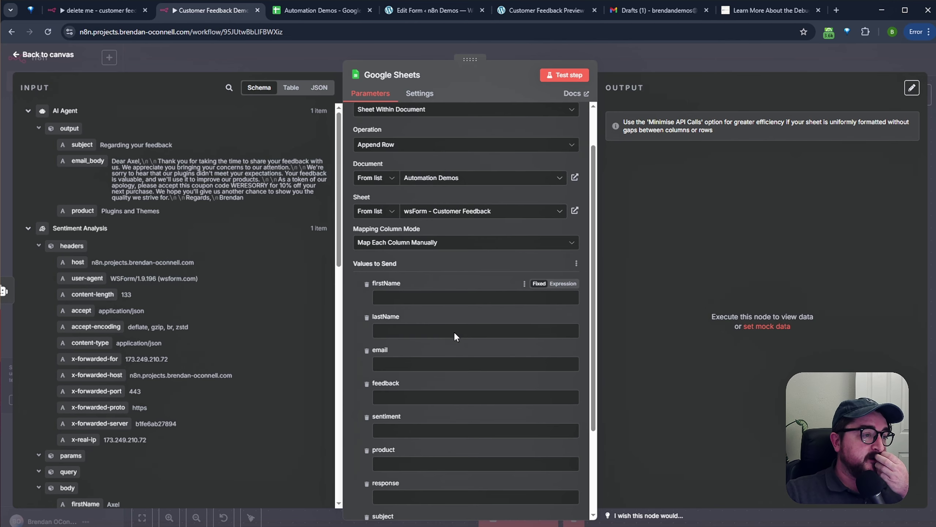
# - Switch to the Automation Demos spreadsheet and clear the old entries in rows 2 to 6 below the headers
pyautogui.click(304, 10)
pyautogui.click(299, 334)
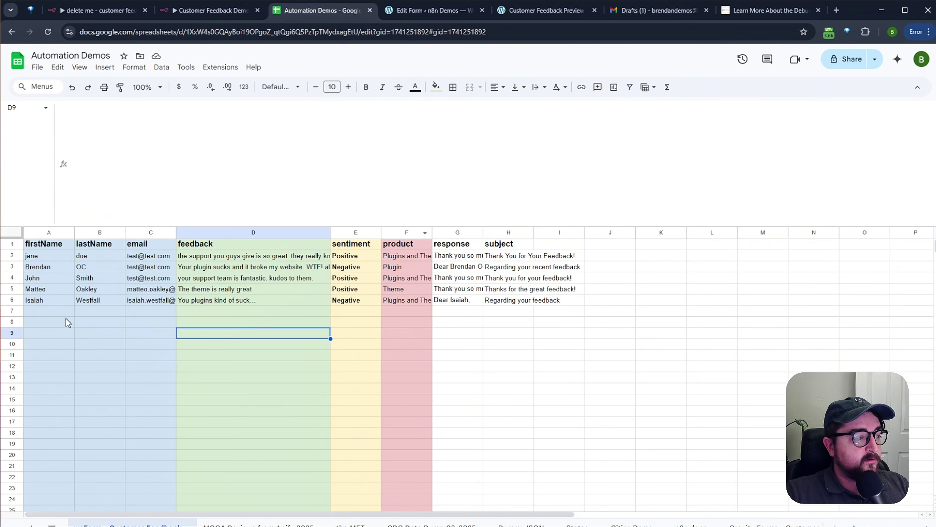
pyautogui.moveTo(12, 299); pyautogui.dragTo(10, 257)
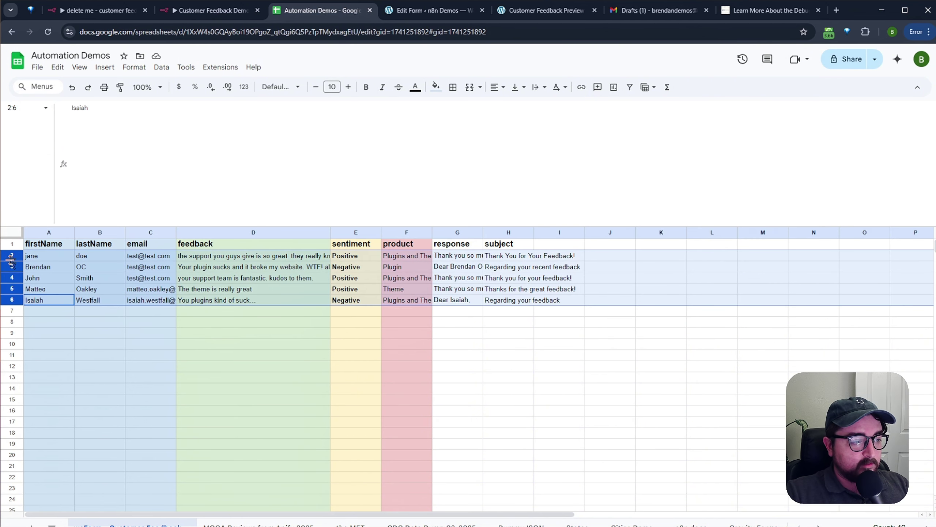
pyautogui.press('Delete')
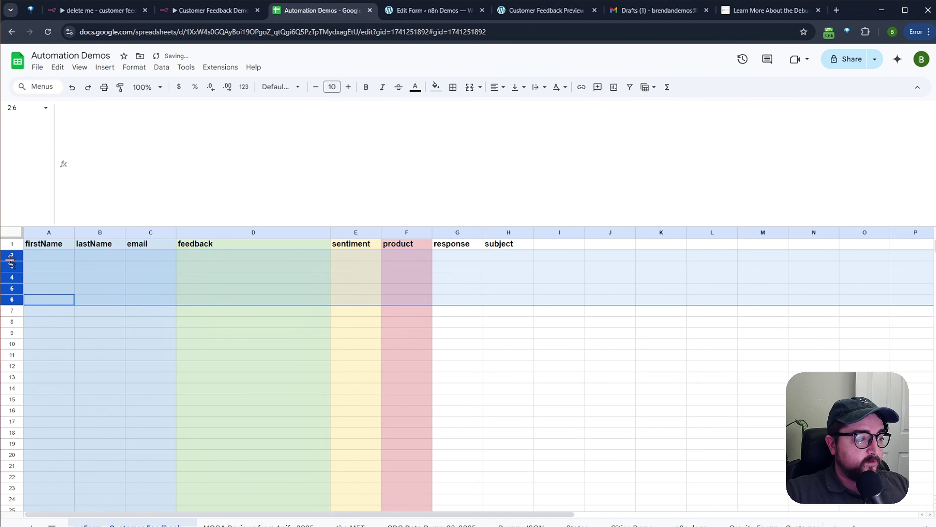
# - Review the sheet's column headers one by one, from firstName through subject
pyautogui.click(68, 245)
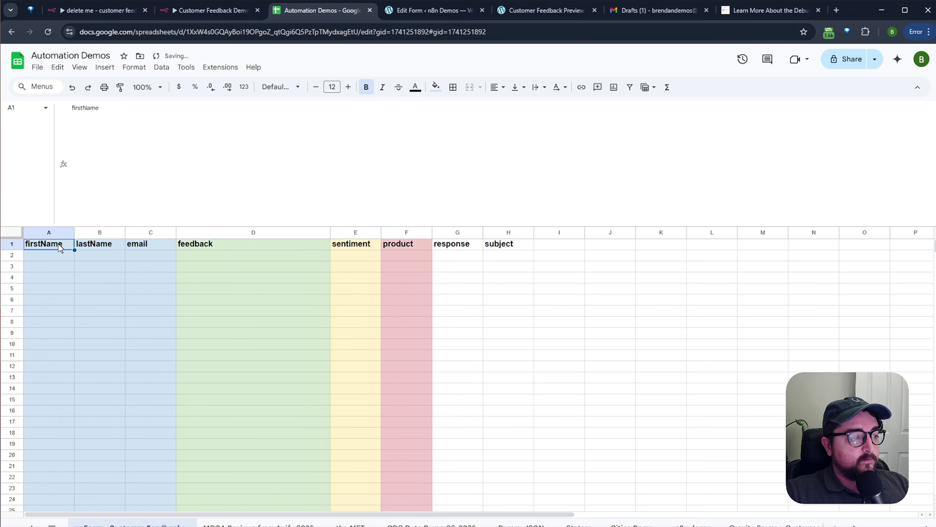
pyautogui.click(102, 247)
pyautogui.click(147, 250)
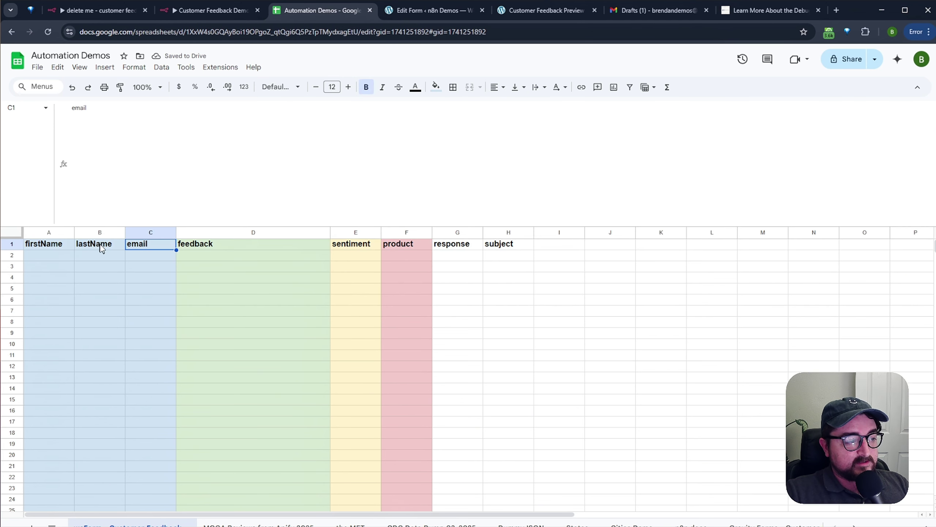
pyautogui.click(221, 249)
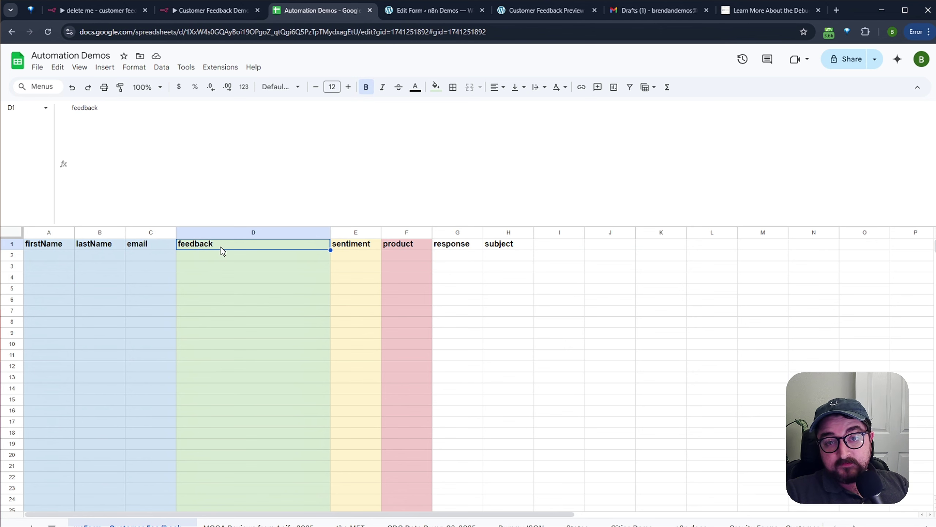
pyautogui.click(356, 249)
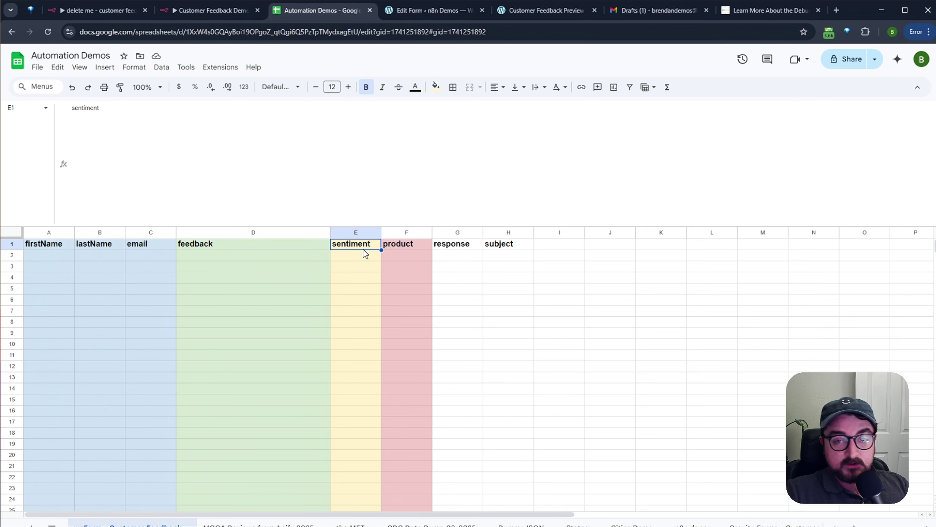
pyautogui.click(404, 249)
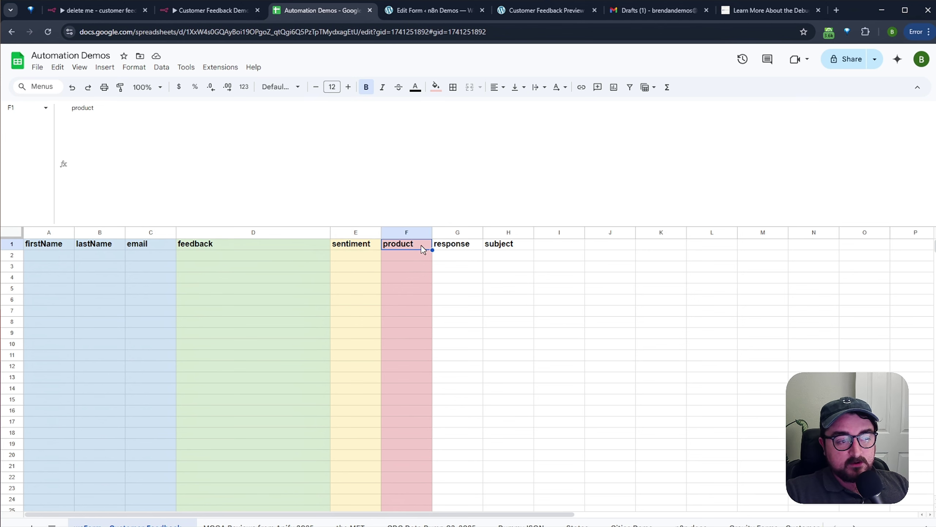
pyautogui.click(455, 250)
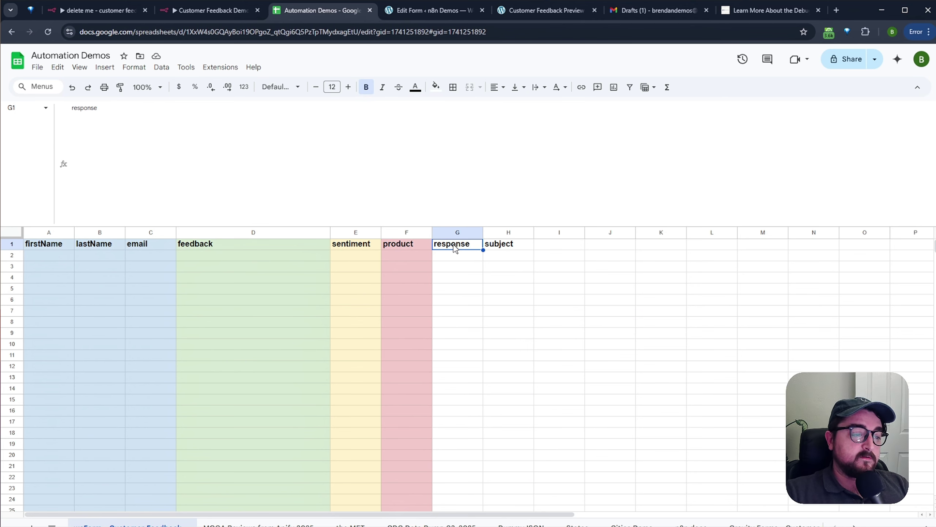
pyautogui.click(518, 247)
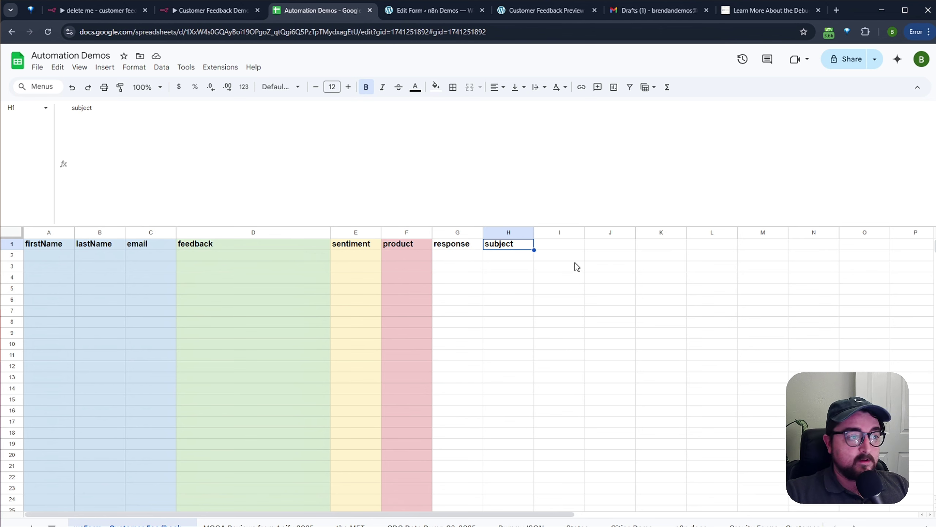
# - Return to the n8n workflow and map the firstName, lastName and email columns to the matching Webhook body fields
pyautogui.click(218, 11)
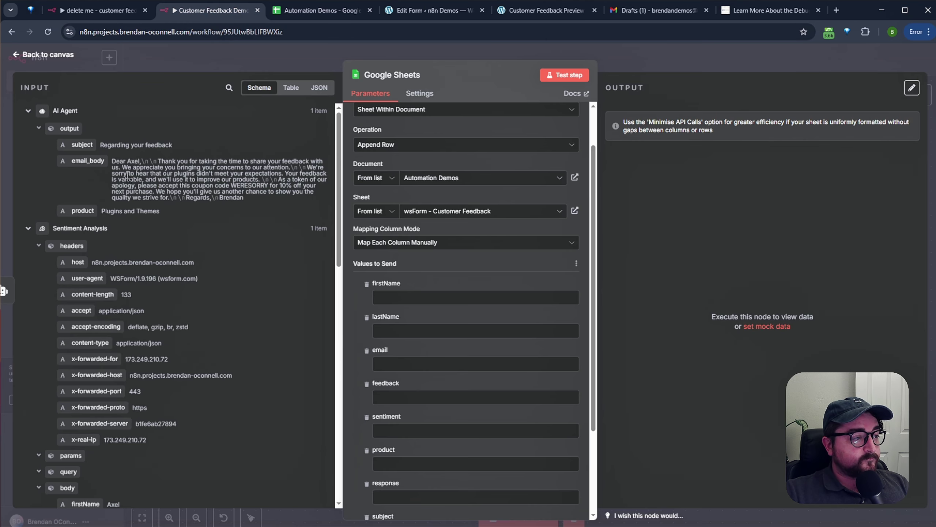
pyautogui.click(28, 116)
pyautogui.click(28, 130)
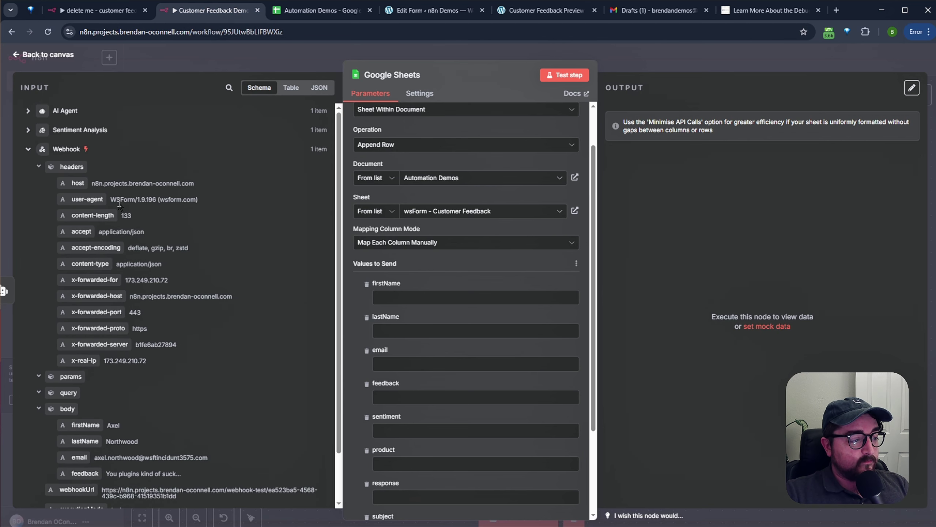
pyautogui.scroll(-3, 94, 343)
pyautogui.moveTo(85, 370); pyautogui.dragTo(413, 300)
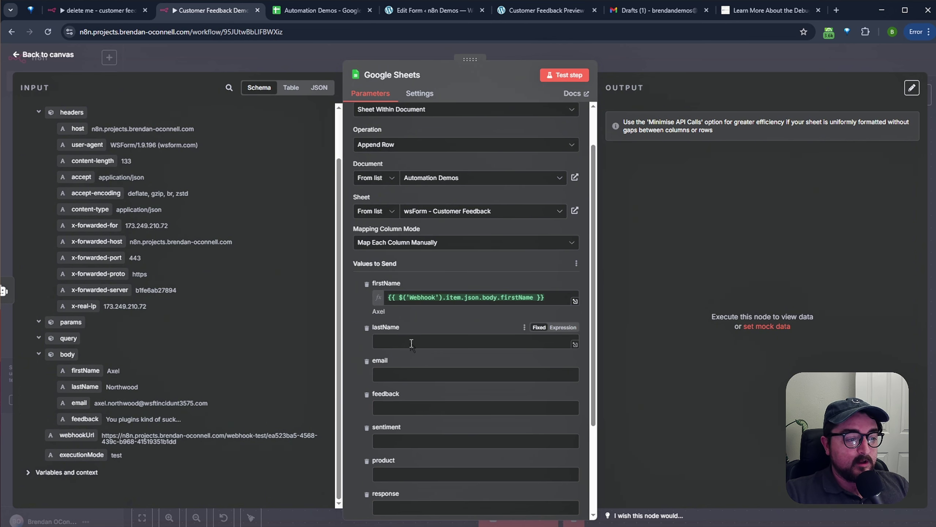
pyautogui.moveTo(85, 386); pyautogui.dragTo(405, 341)
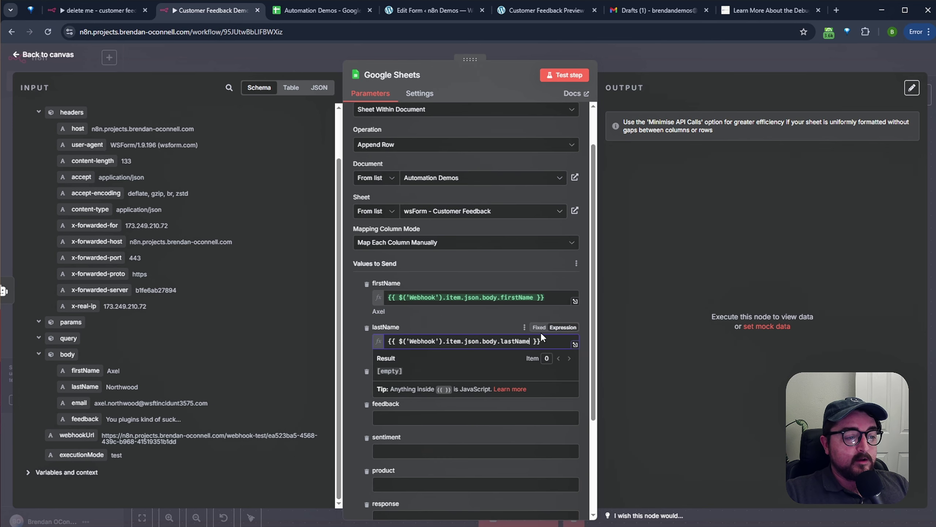
pyautogui.click(460, 319)
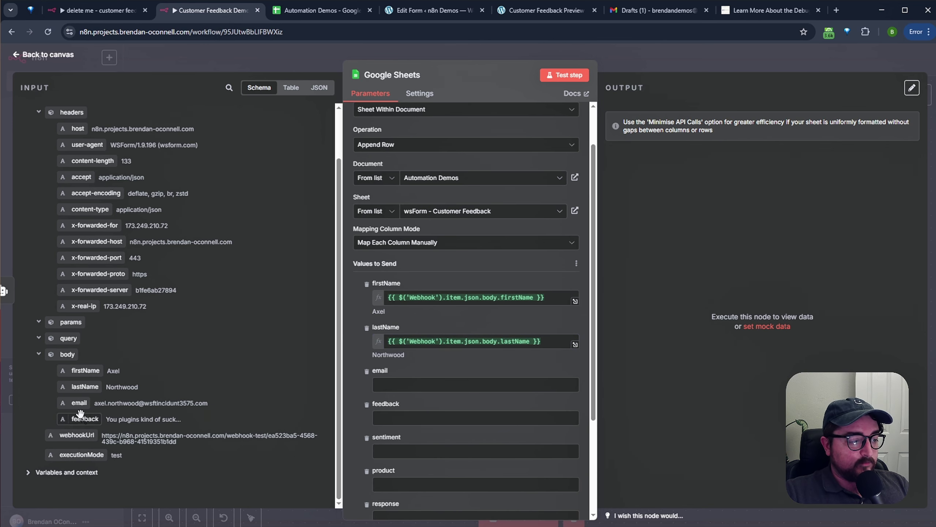
pyautogui.moveTo(80, 413); pyautogui.dragTo(443, 384)
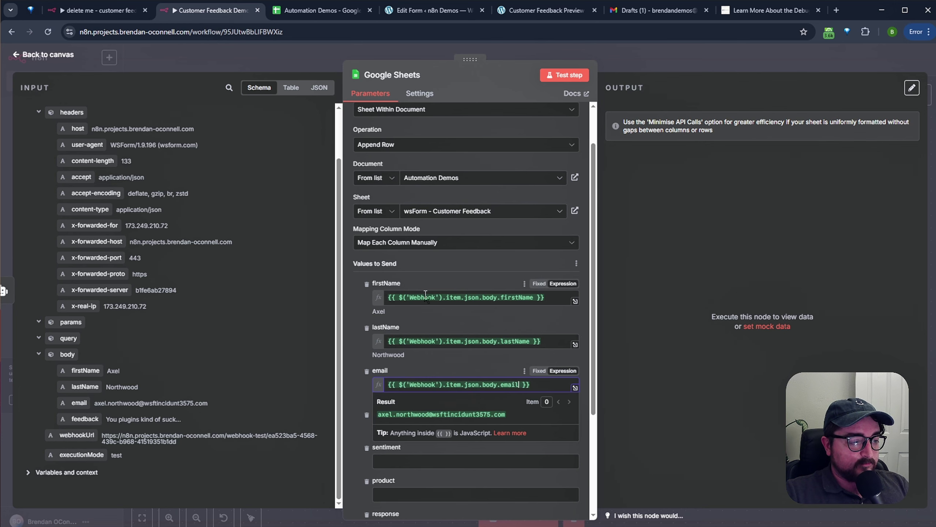
# - Map the feedback column to the feedback field of the Webhook body
pyautogui.click(302, 10)
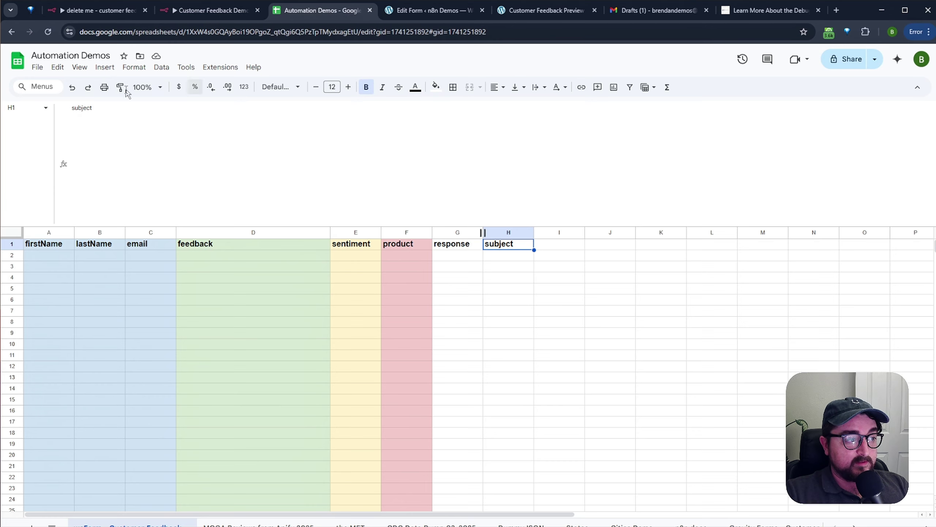
pyautogui.click(207, 11)
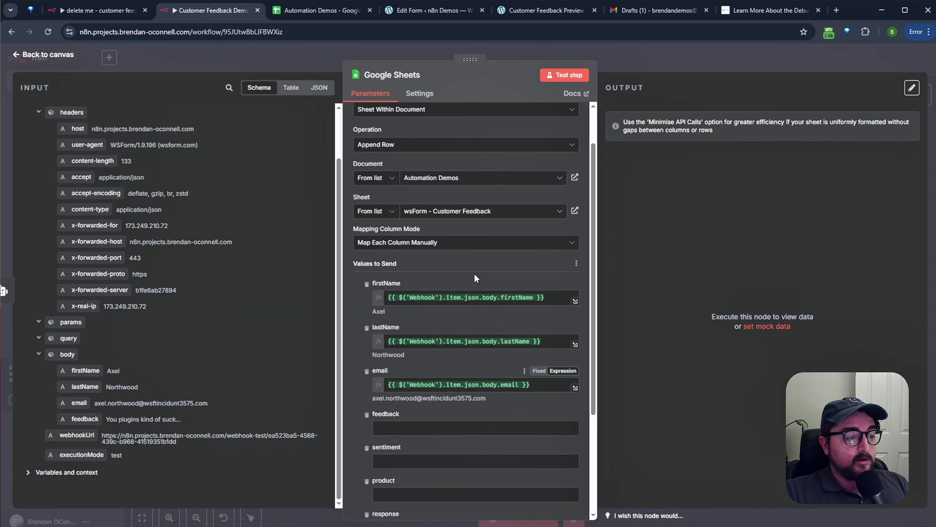
pyautogui.scroll(-4, 475, 273)
pyautogui.scroll(1, 213, 349)
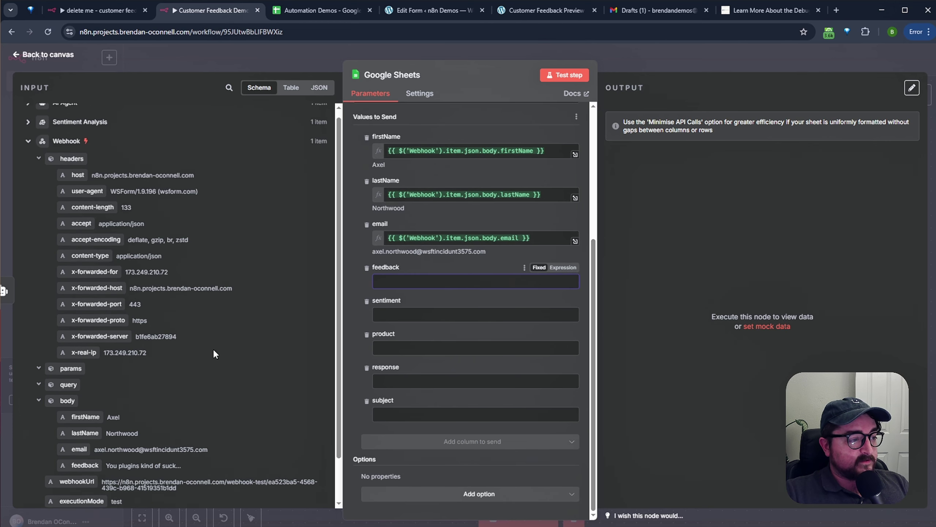
pyautogui.scroll(-2, 213, 353)
pyautogui.moveTo(85, 419); pyautogui.dragTo(440, 282)
# - Map the sentiment column to the category field of the Sentiment Analysis node's sentimentAnalysis output
pyautogui.click(403, 326)
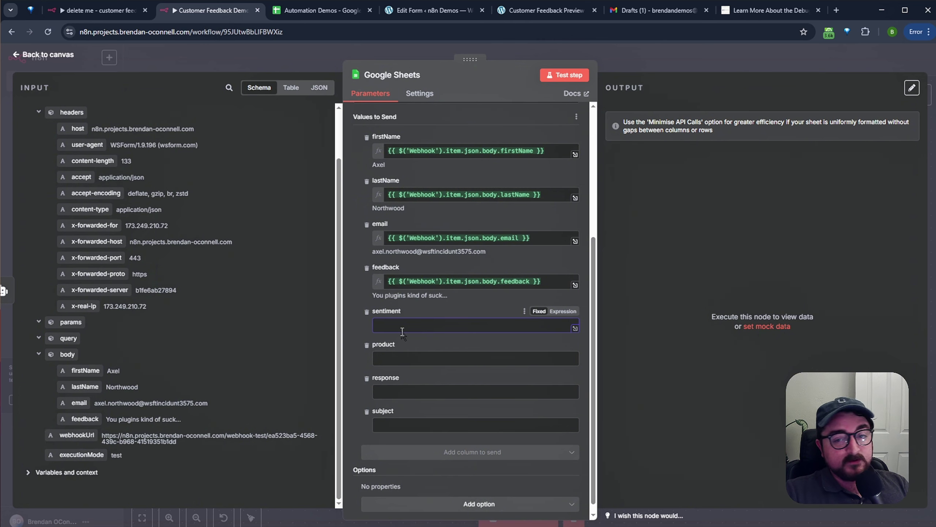
pyautogui.scroll(1, 29, 151)
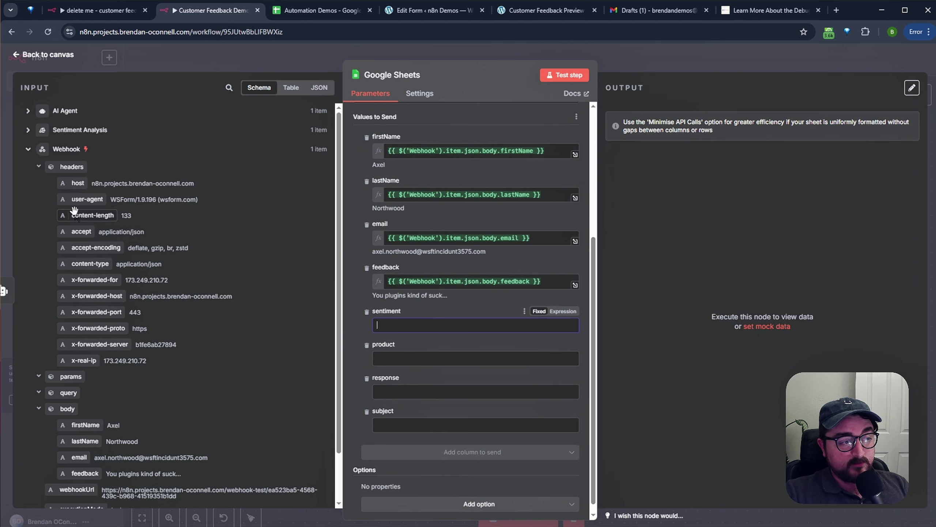
pyautogui.click(28, 150)
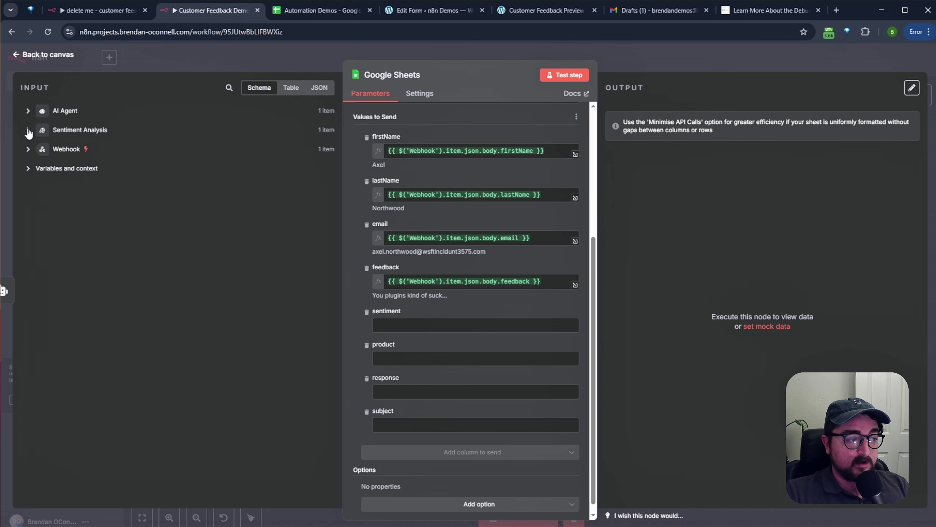
pyautogui.click(28, 130)
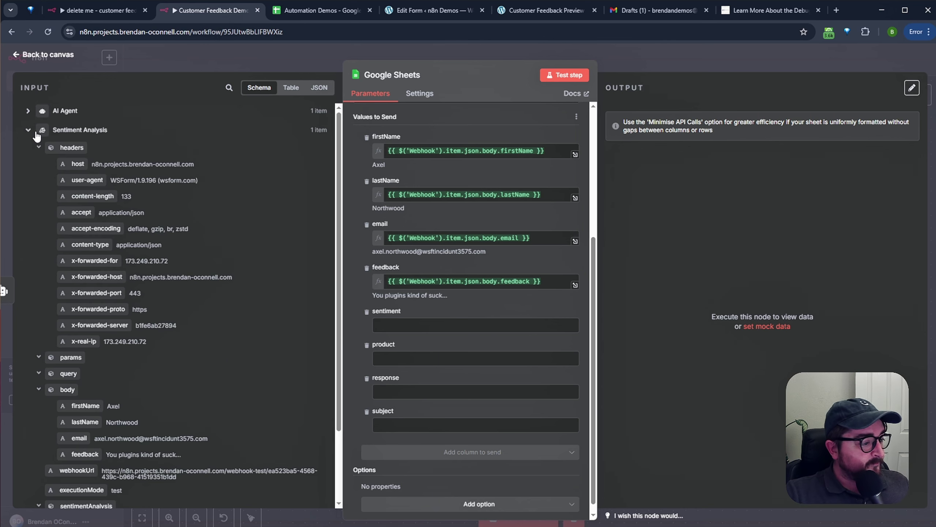
pyautogui.scroll(-3, 51, 280)
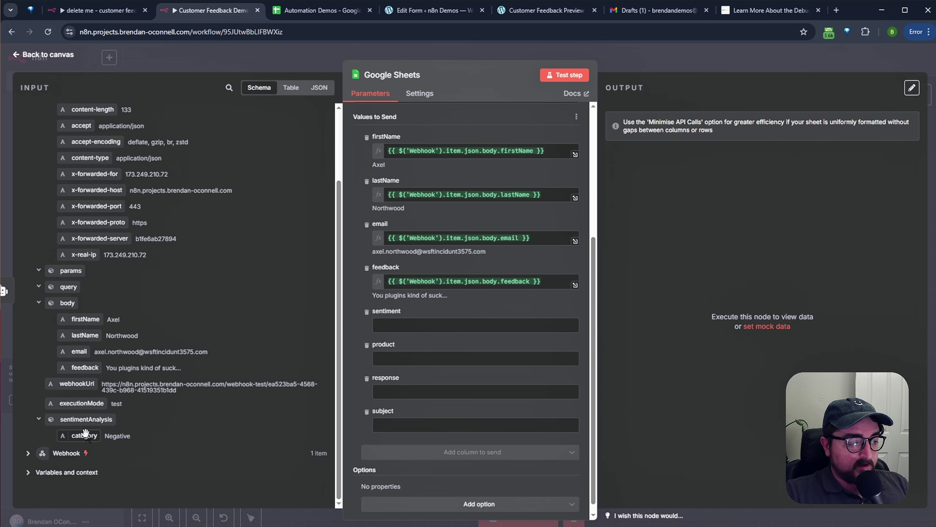
pyautogui.moveTo(77, 437); pyautogui.dragTo(444, 327)
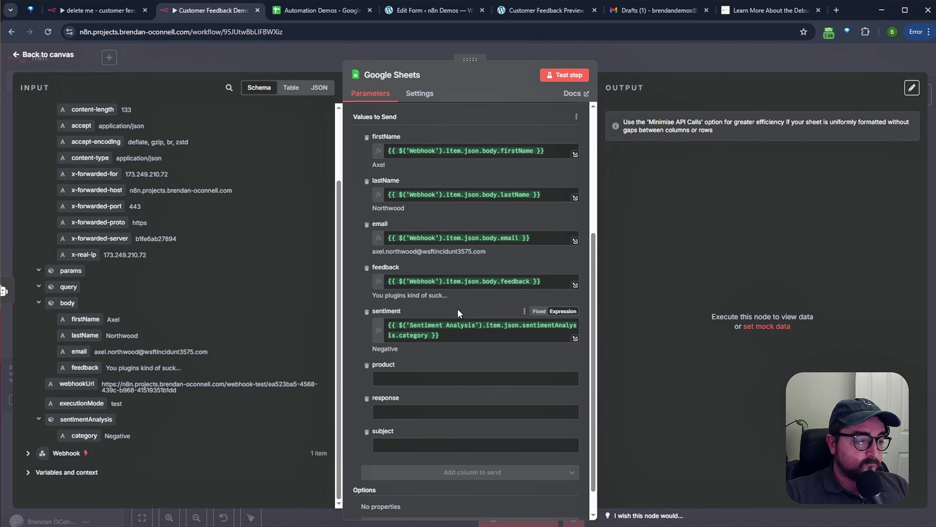
# - Map the product column to the product field of the AI Agent output
pyautogui.click(424, 378)
pyautogui.scroll(3, 178, 264)
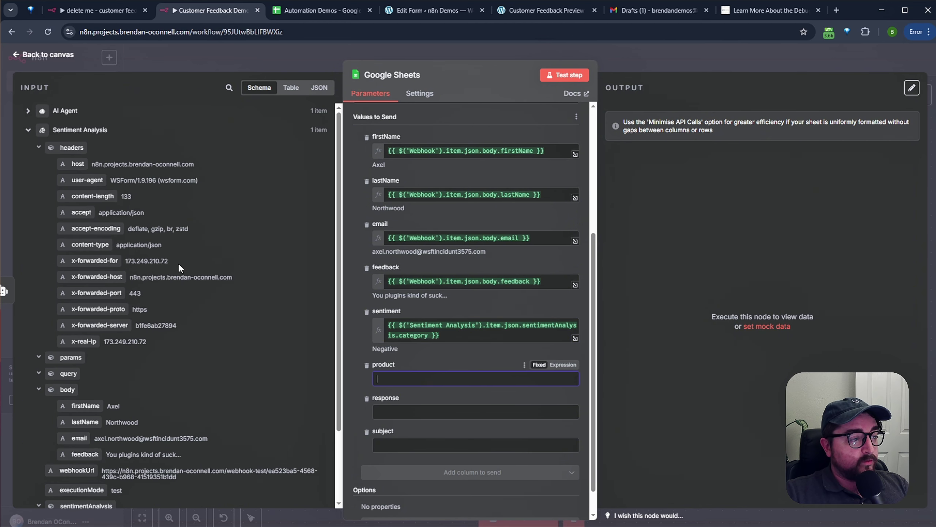
pyautogui.click(28, 130)
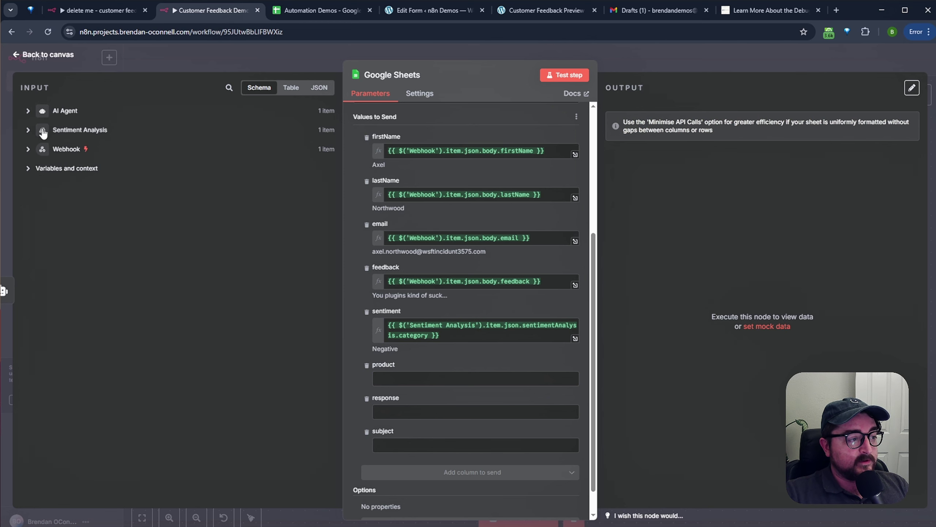
pyautogui.click(44, 111)
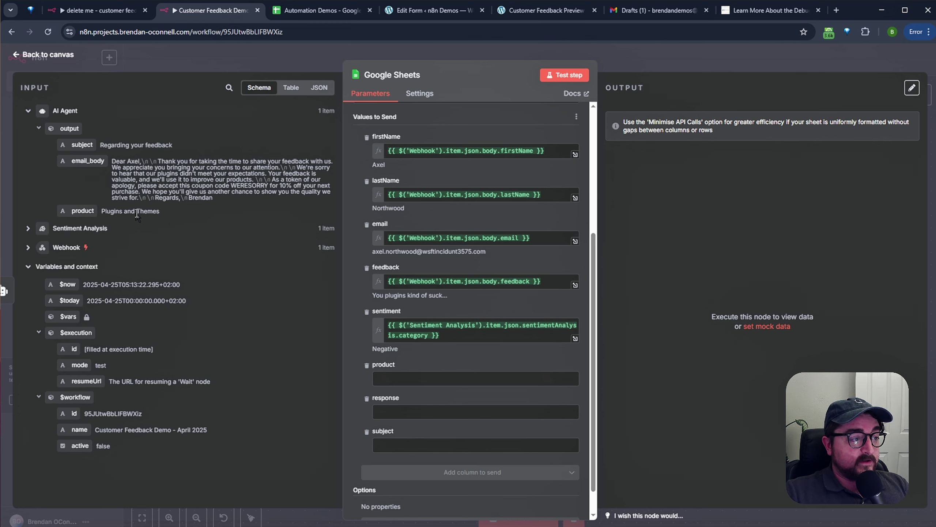
pyautogui.moveTo(75, 210); pyautogui.dragTo(465, 380)
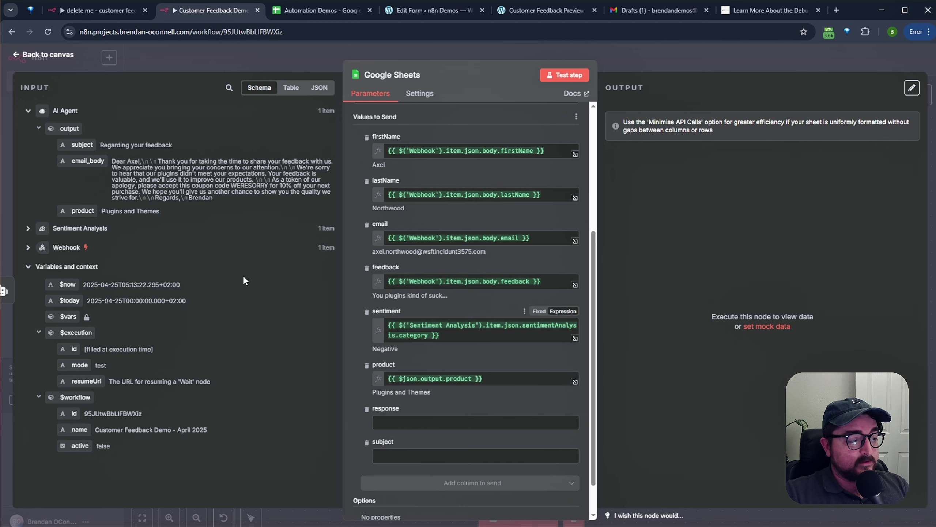
# - Map the response column to the AI Agent's email_body output and the subject column to its subject output
pyautogui.moveTo(87, 161); pyautogui.dragTo(413, 422)
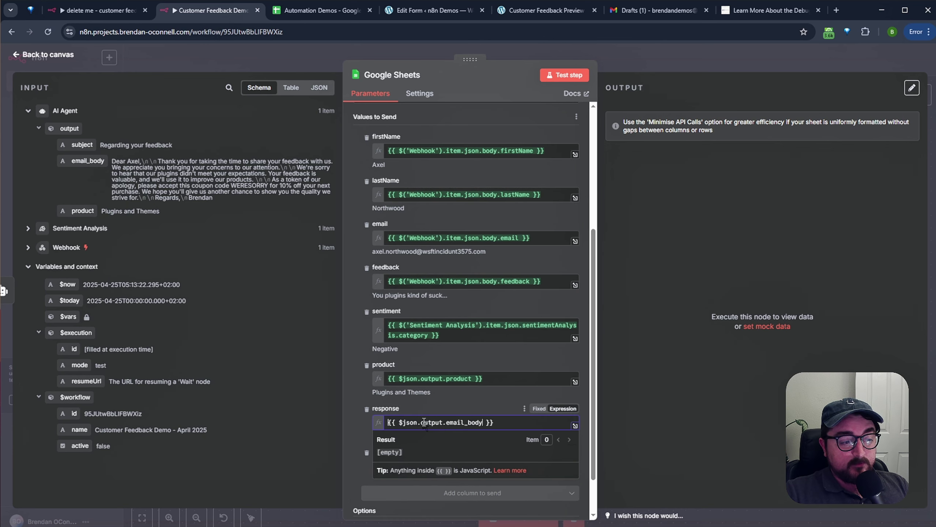
pyautogui.click(448, 399)
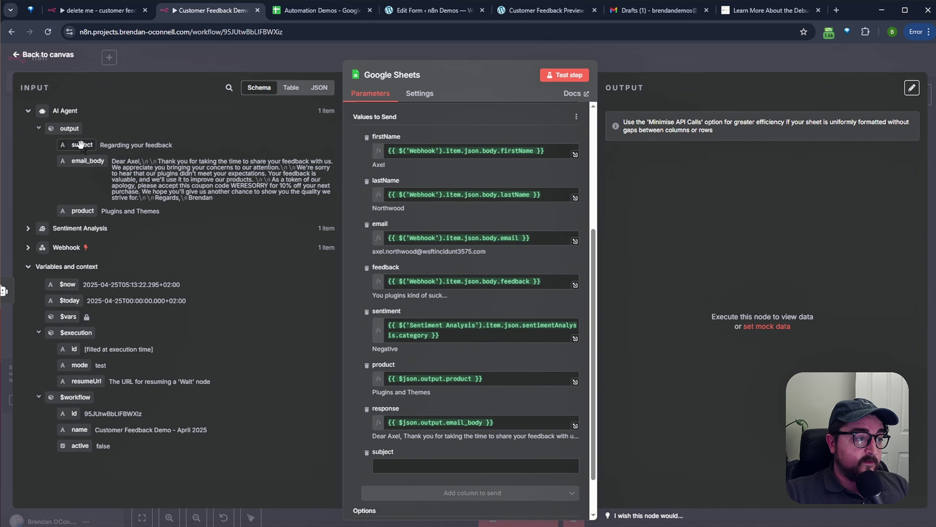
pyautogui.moveTo(82, 145); pyautogui.dragTo(413, 466)
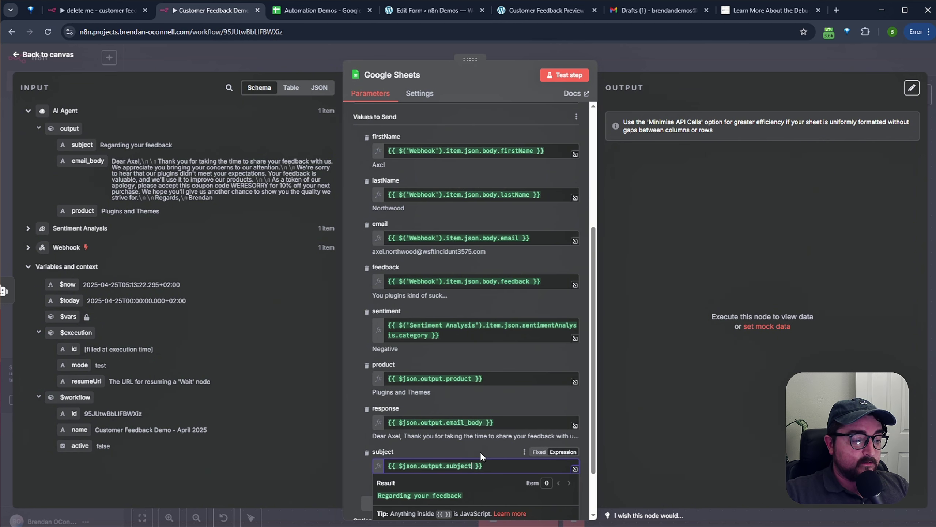
pyautogui.click(587, 195)
# - Run a test of the Google Sheets node and review the fields in its JSON output
pyautogui.click(557, 77)
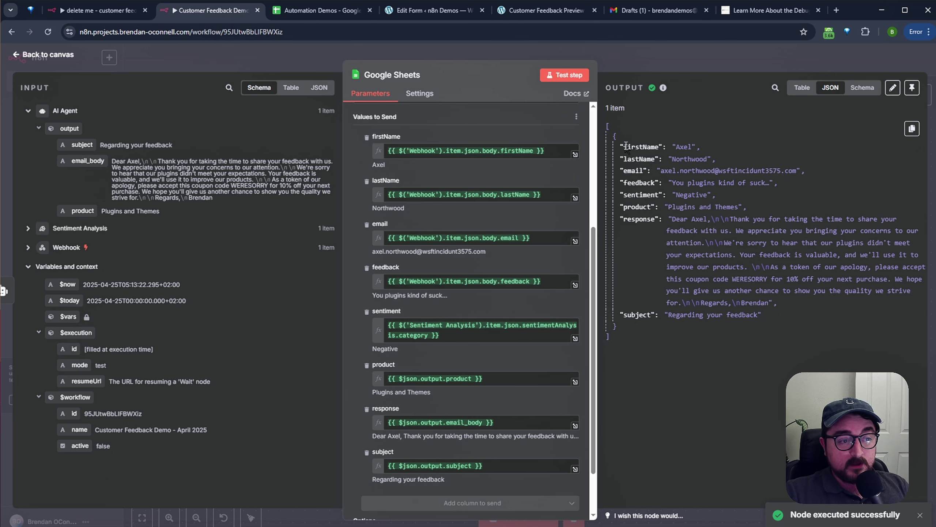
pyautogui.moveTo(621, 147); pyautogui.dragTo(785, 310)
pyautogui.click(801, 314)
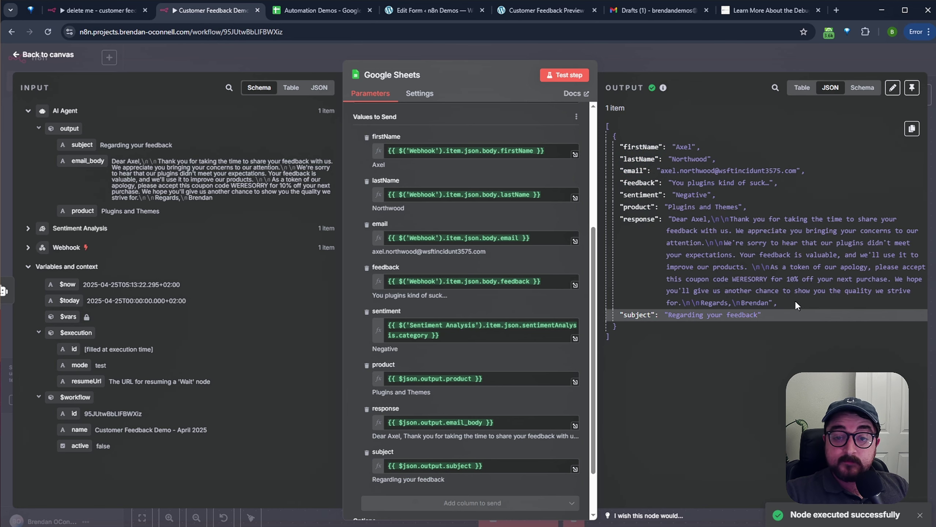
# - Switch to the Automation Demos spreadsheet and examine the values logged in row 2
pyautogui.click(308, 14)
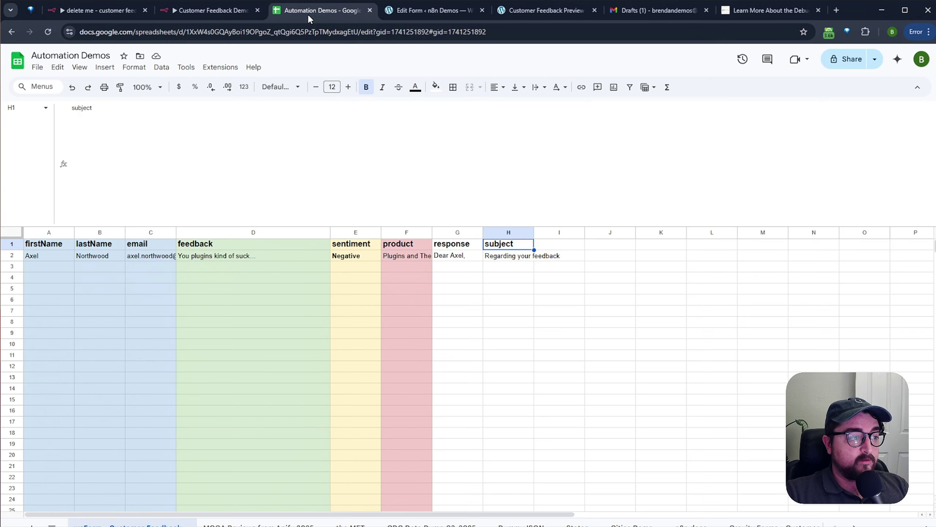
pyautogui.click(229, 295)
pyautogui.click(38, 256)
pyautogui.moveTo(43, 260); pyautogui.dragTo(568, 261)
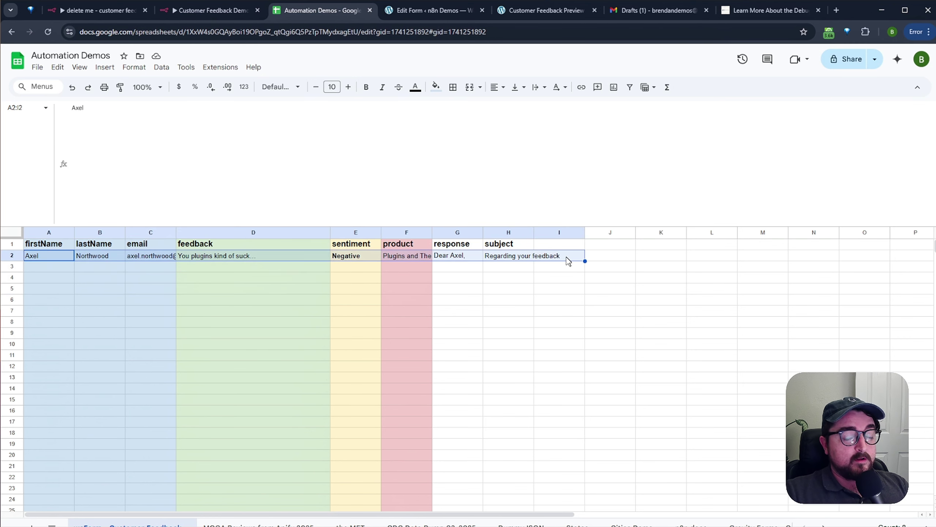
# - Return to the n8n workflow and add a Gmail node that creates a draft after the Google Sheets node
pyautogui.click(204, 12)
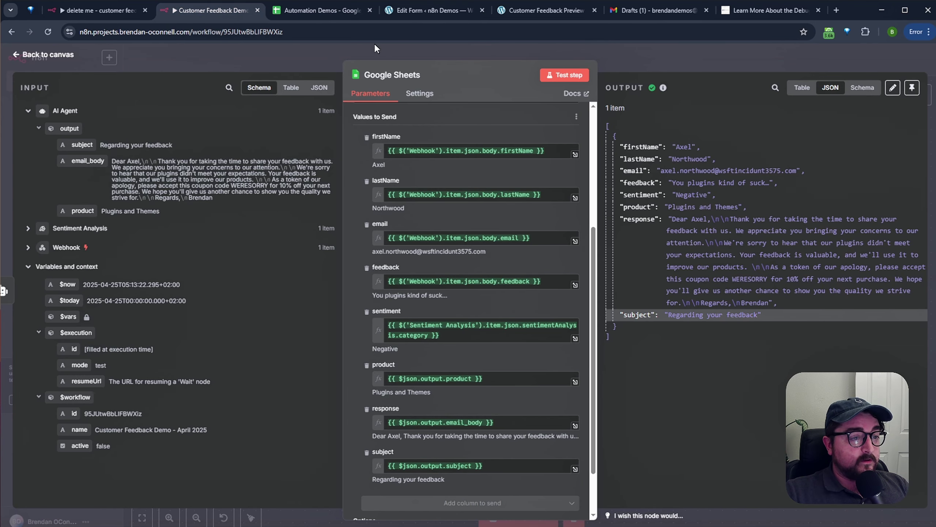
pyautogui.click(691, 54)
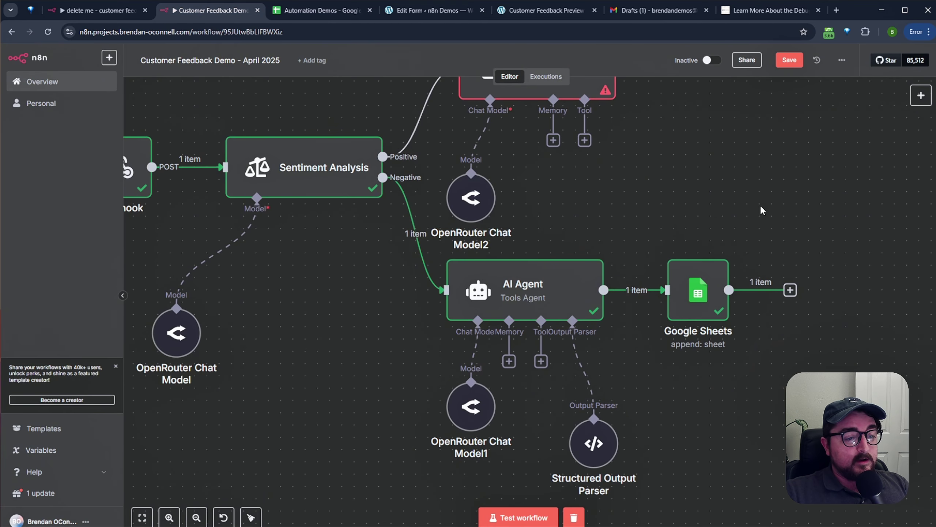
pyautogui.moveTo(727, 197); pyautogui.dragTo(646, 180)
pyautogui.click(709, 273)
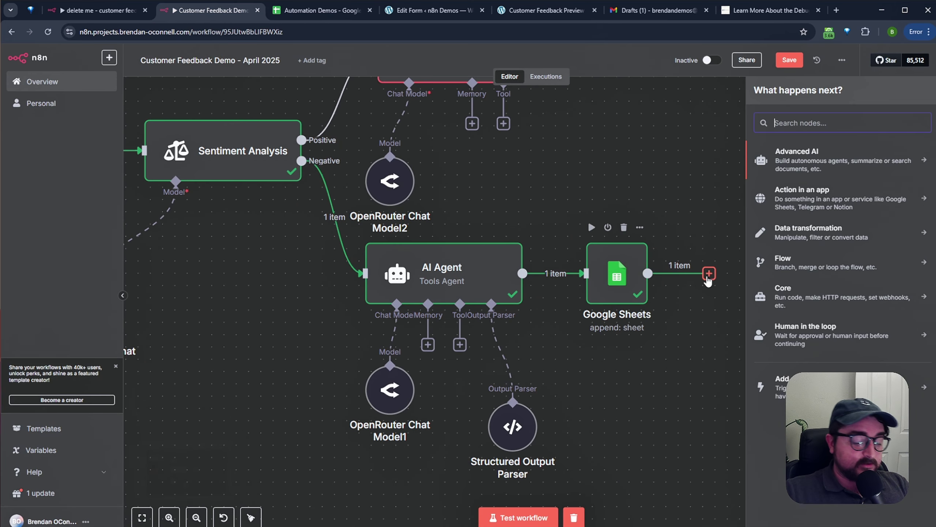
pyautogui.write('gmail')
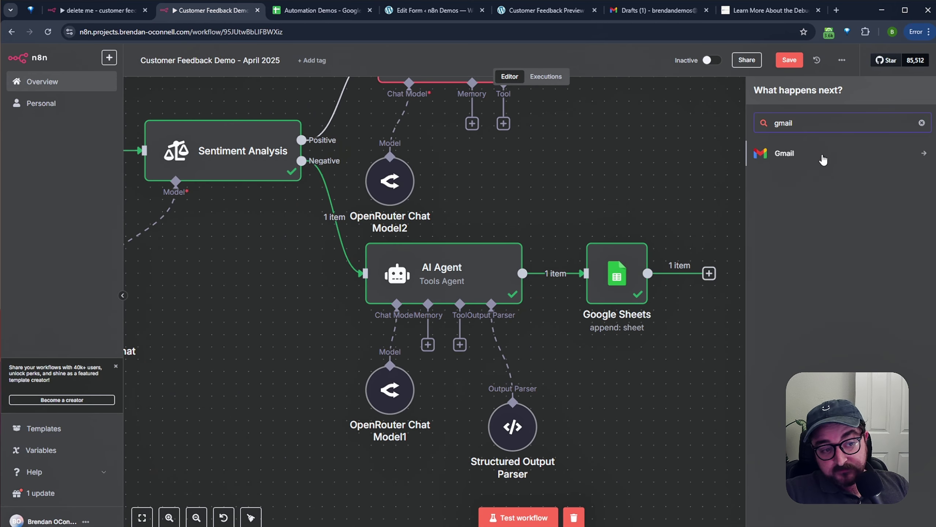
pyautogui.click(825, 160)
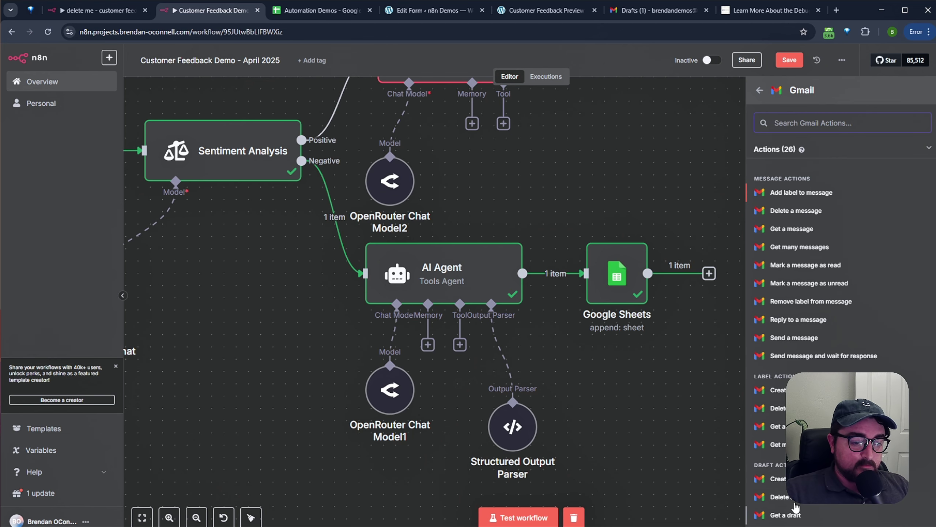
pyautogui.press('Return')
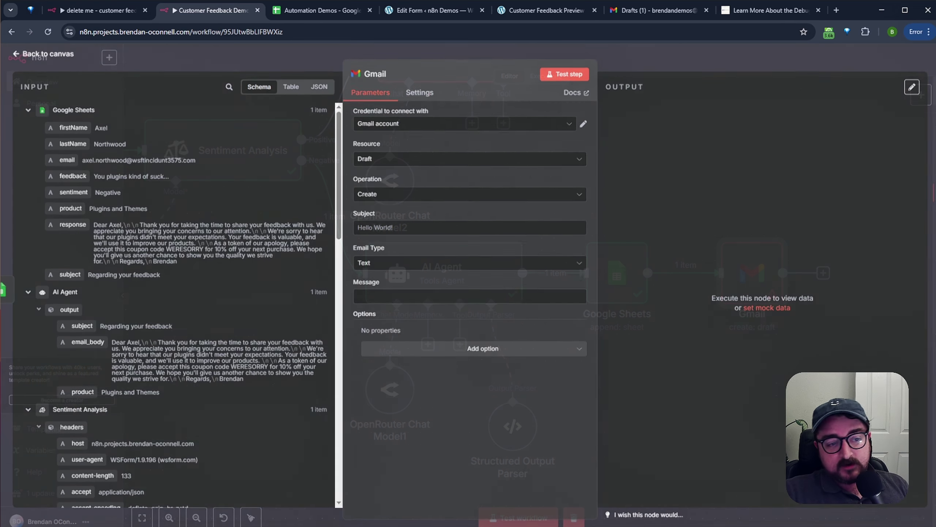
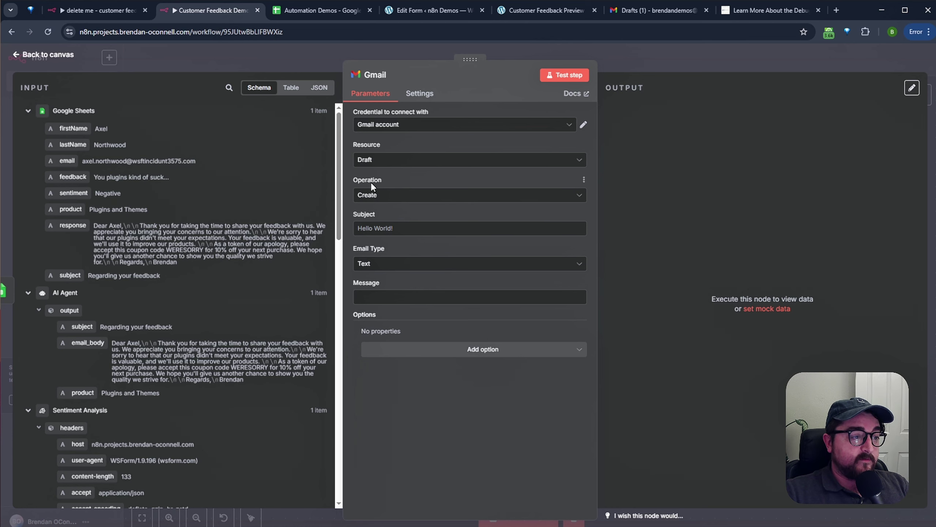
# - Select the demo Gmail credential and map the draft's Subject to the subject field from Google Sheets
pyautogui.click(386, 126)
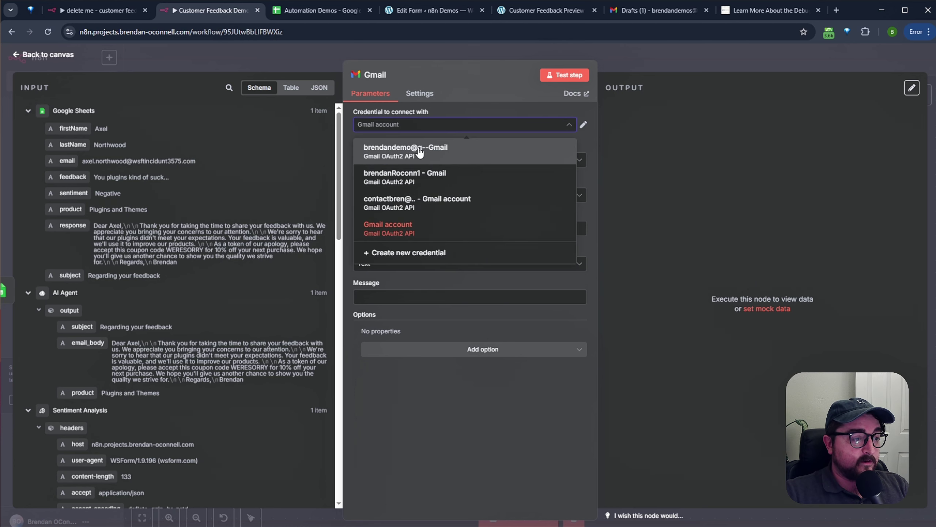
pyautogui.click(463, 158)
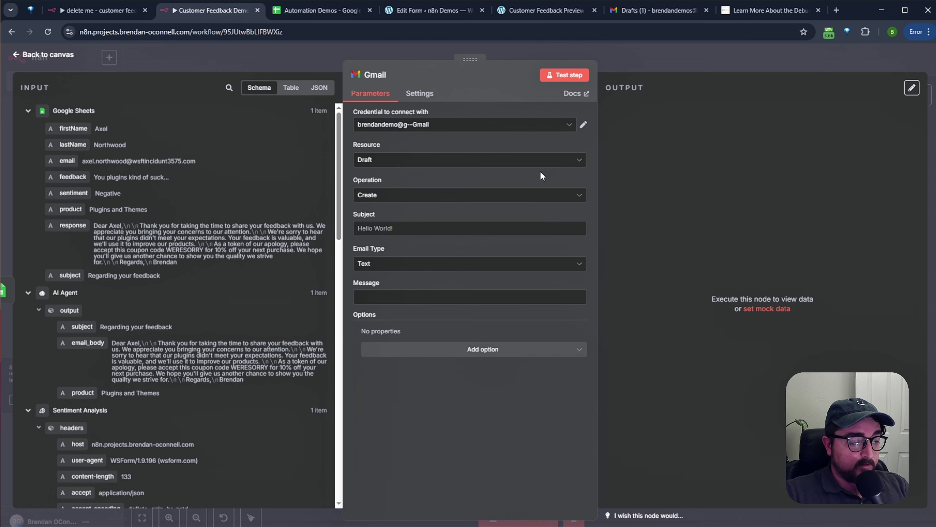
pyautogui.moveTo(387, 214); pyautogui.dragTo(346, 211)
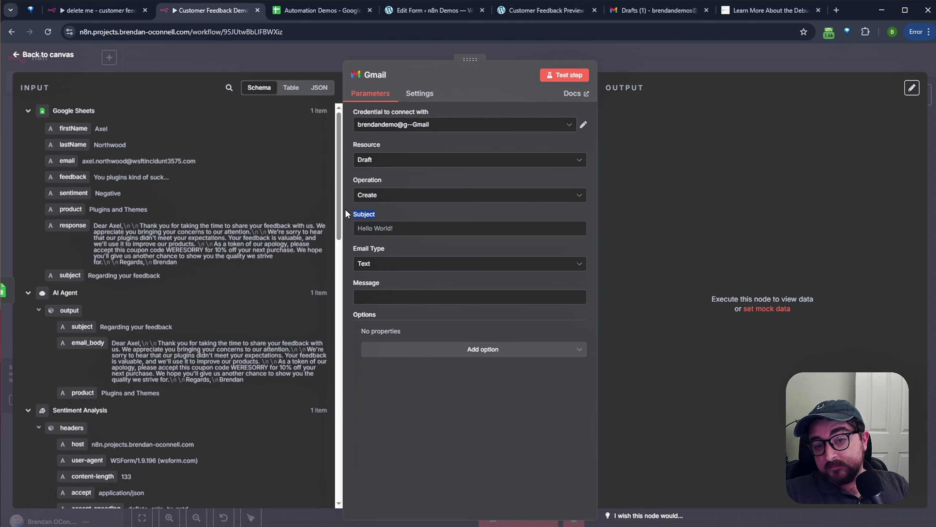
pyautogui.click(345, 209)
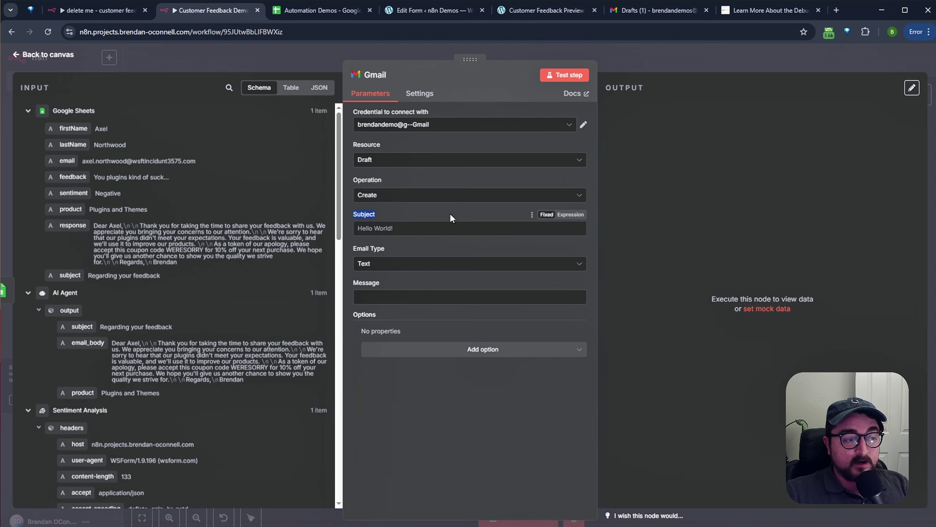
pyautogui.moveTo(69, 275); pyautogui.dragTo(378, 230)
pyautogui.click(438, 206)
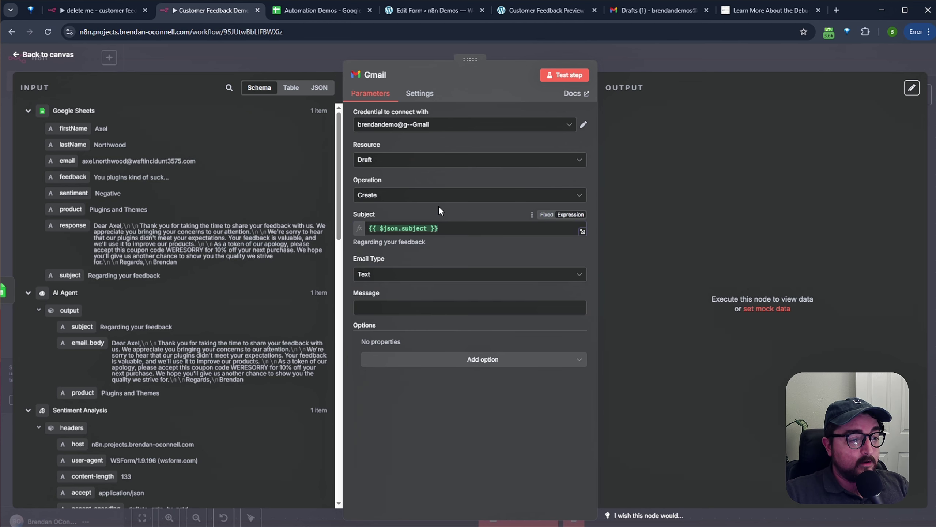
# - Keep the email type as Text and map the draft's Message to the response field from Google Sheets
pyautogui.click(387, 274)
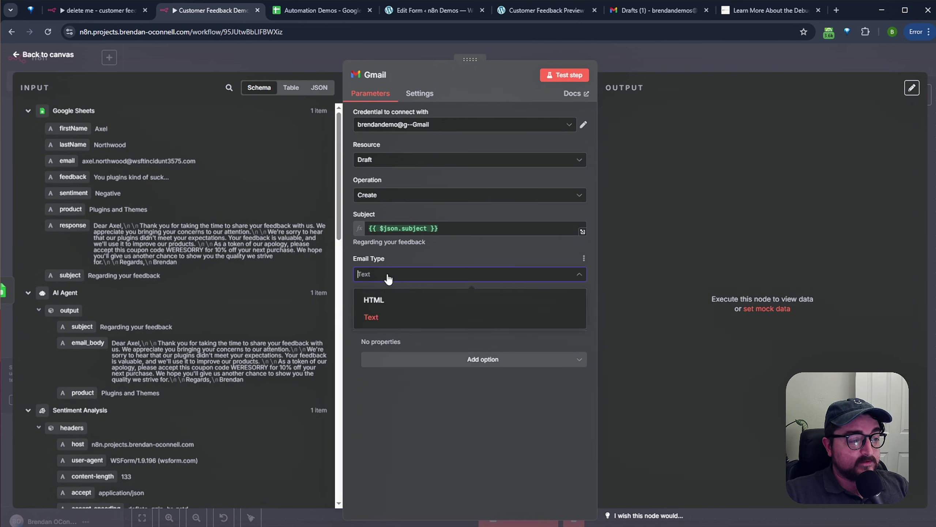
pyautogui.click(401, 316)
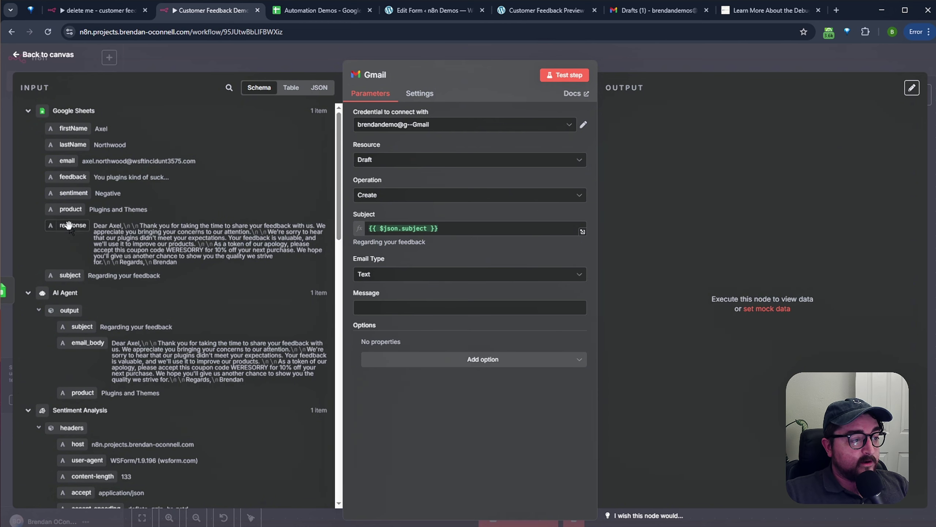
pyautogui.moveTo(69, 226); pyautogui.dragTo(369, 306)
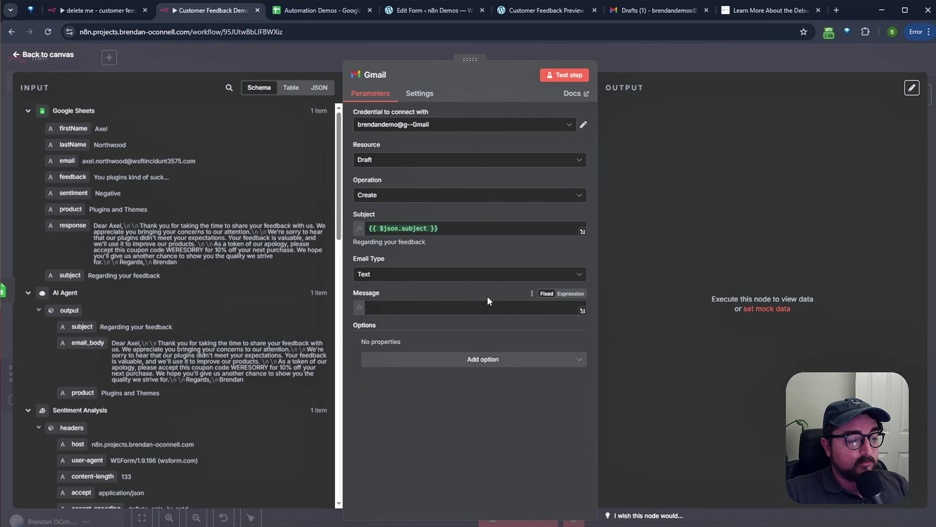
pyautogui.hotkey('ctrl', 'a')
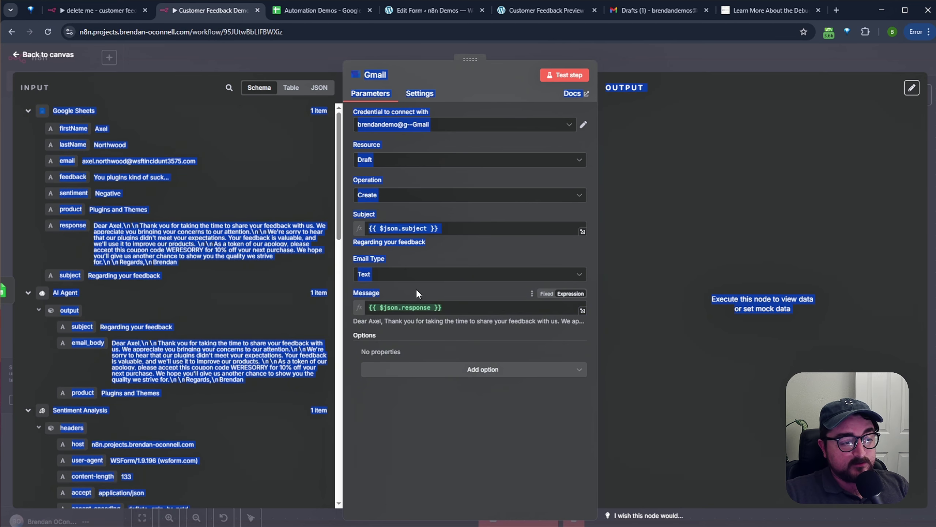
pyautogui.click(486, 346)
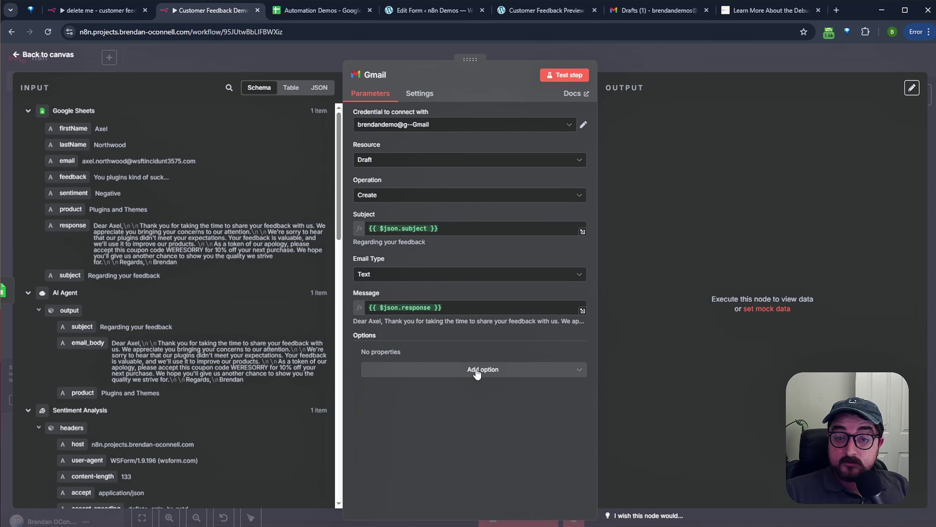
# - Add the To Email option to the Gmail draft node
pyautogui.click(477, 373)
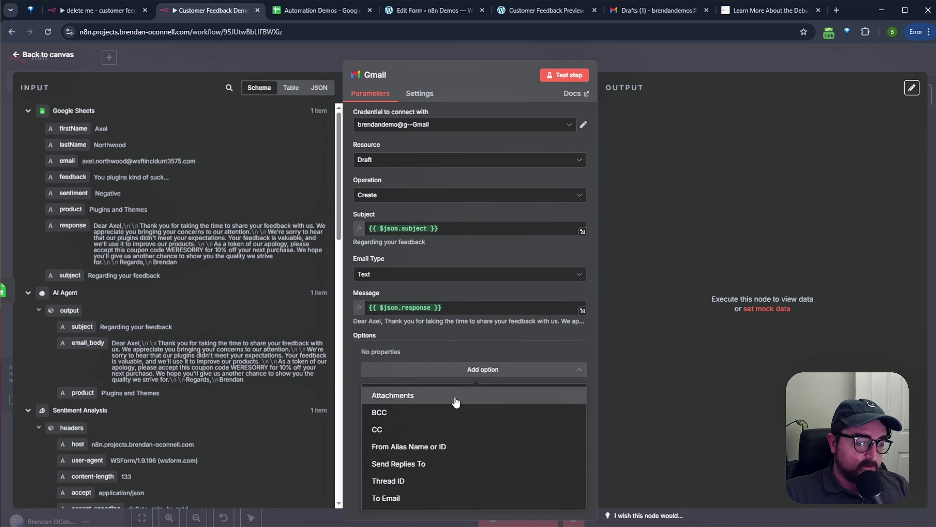
pyautogui.click(419, 498)
pyautogui.click(424, 367)
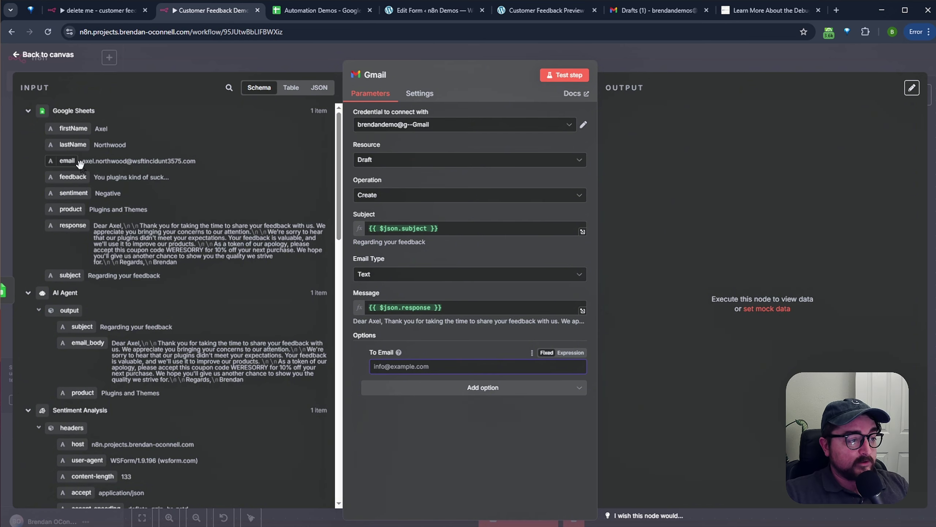
# - Map the draft's To Email to the email field from the Webhook body instead of the Google Sheets data
pyautogui.moveTo(86, 162); pyautogui.dragTo(196, 162)
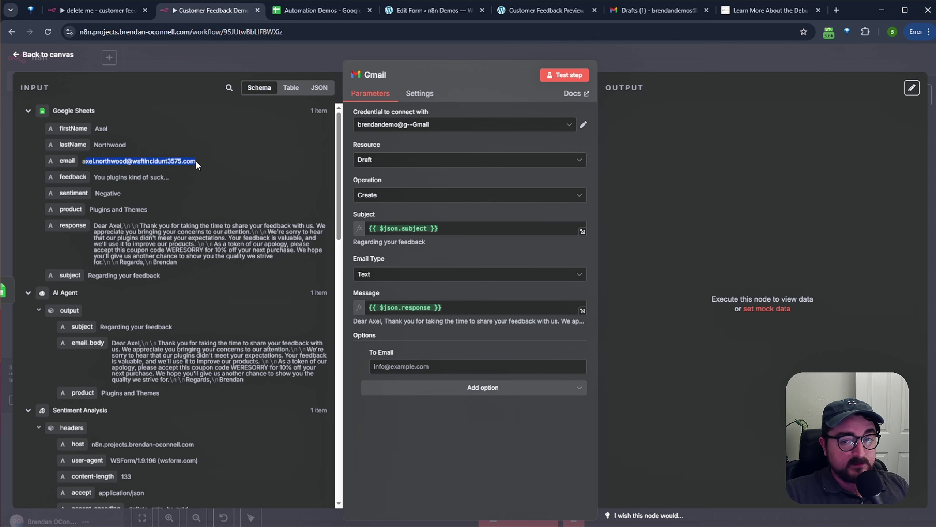
pyautogui.click(27, 111)
pyautogui.click(28, 110)
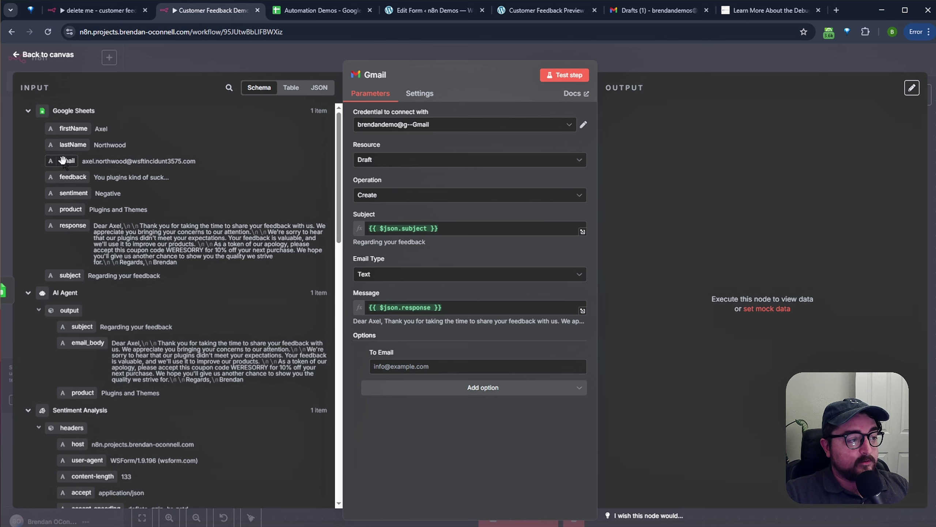
pyautogui.moveTo(67, 160); pyautogui.dragTo(42, 122)
pyautogui.click(28, 111)
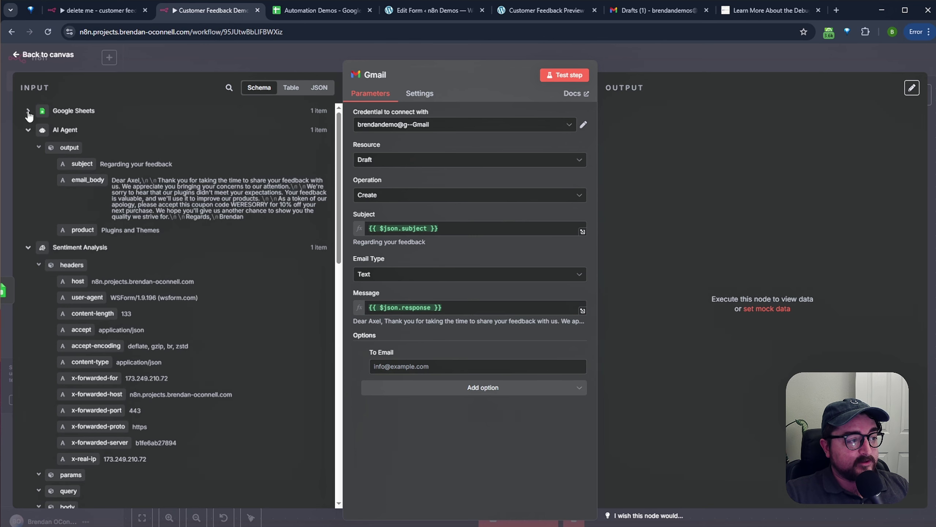
pyautogui.click(28, 130)
pyautogui.click(28, 149)
pyautogui.scroll(-3, 104, 329)
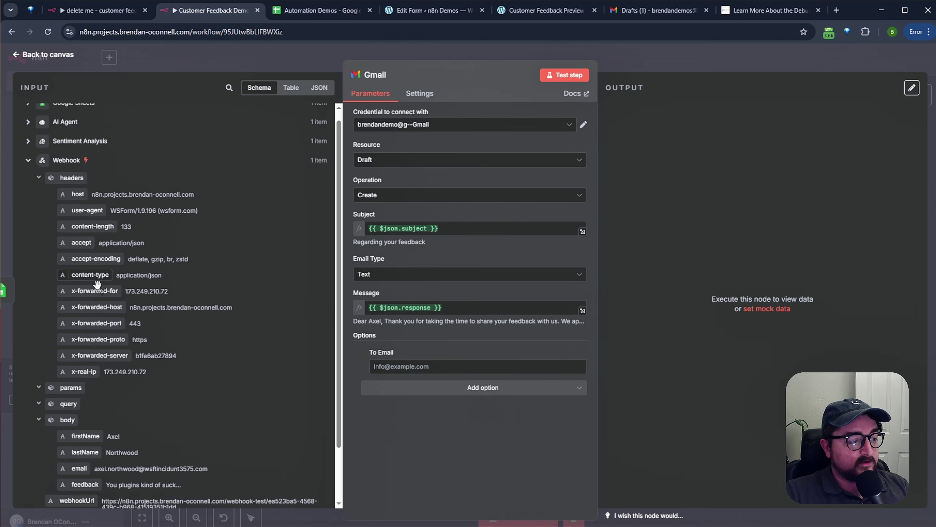
pyautogui.moveTo(78, 402); pyautogui.dragTo(417, 365)
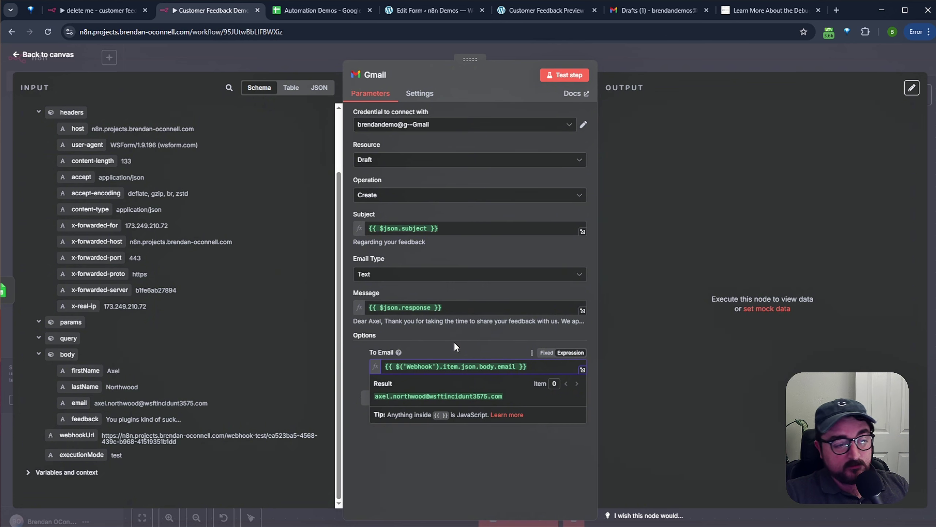
pyautogui.click(455, 344)
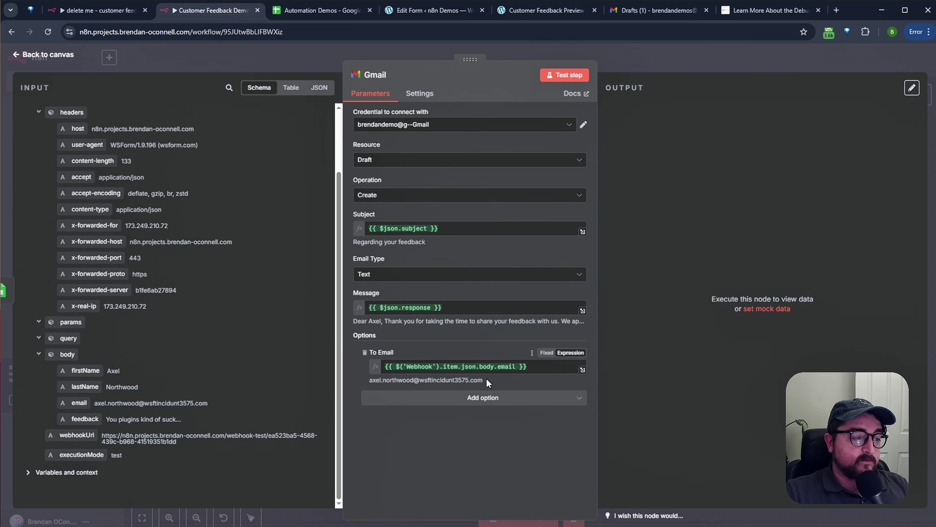
# - Test the Gmail node and check the label ID in its JSON output
pyautogui.click(560, 76)
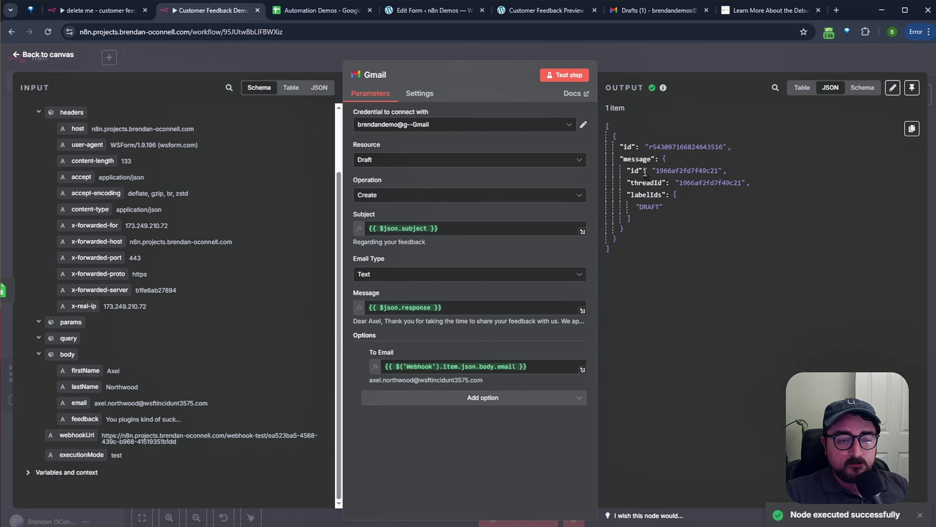
pyautogui.moveTo(660, 210); pyautogui.dragTo(639, 208)
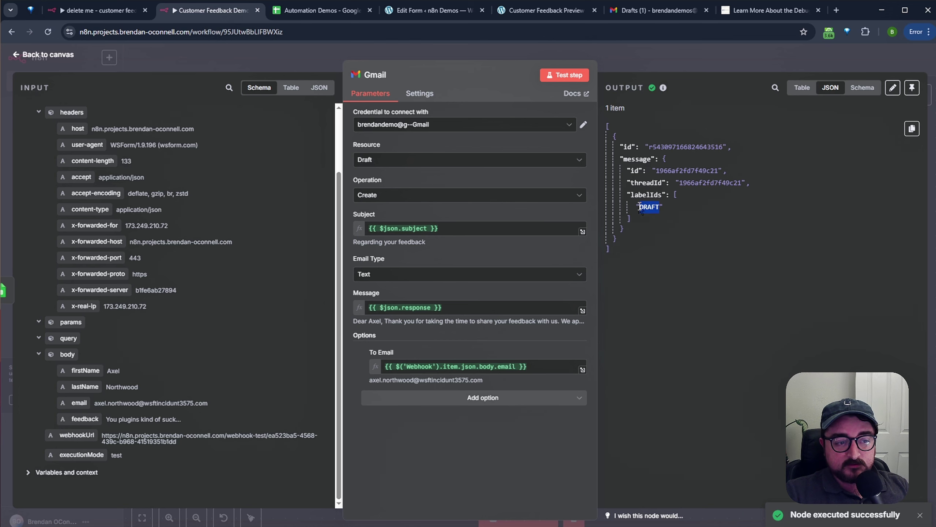
pyautogui.click(711, 186)
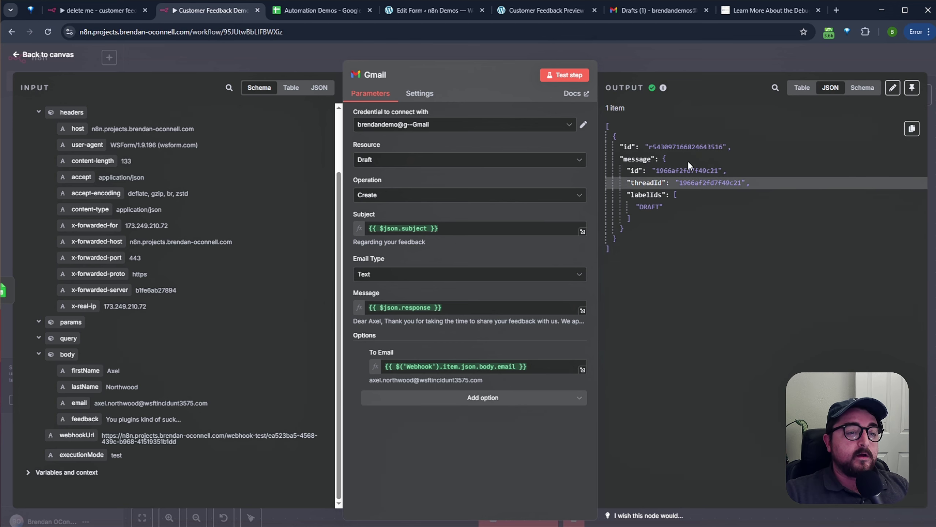
# - Switch to Gmail's drafts, open the newest "Regarding your feedback" draft and close the older draft's window
pyautogui.click(652, 10)
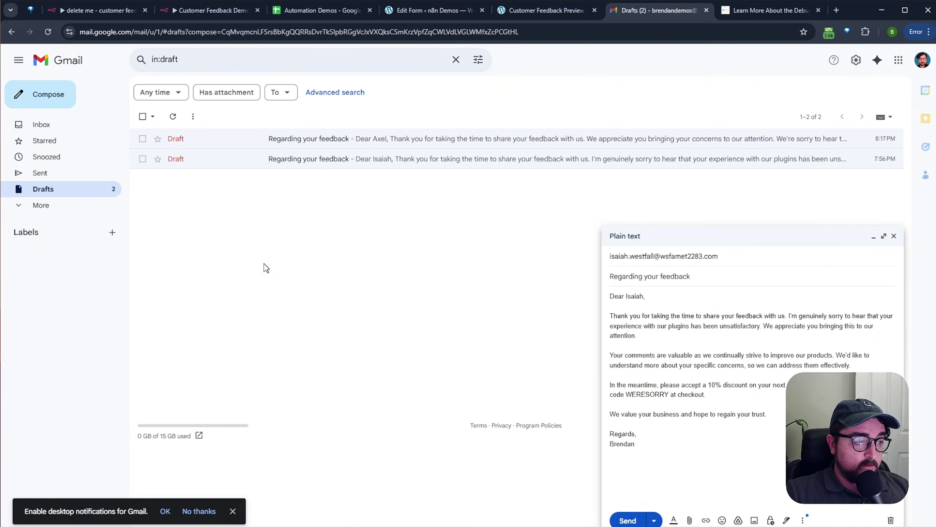
pyautogui.click(376, 146)
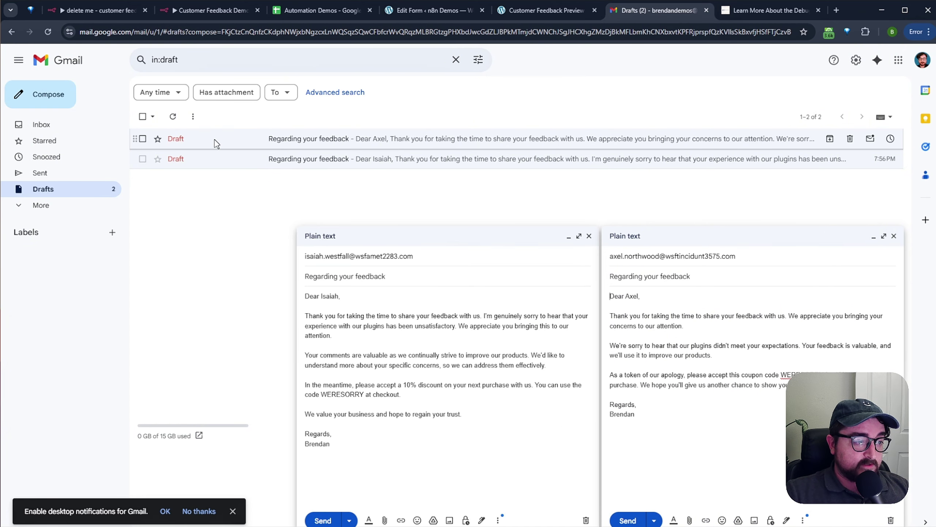
pyautogui.click(873, 236)
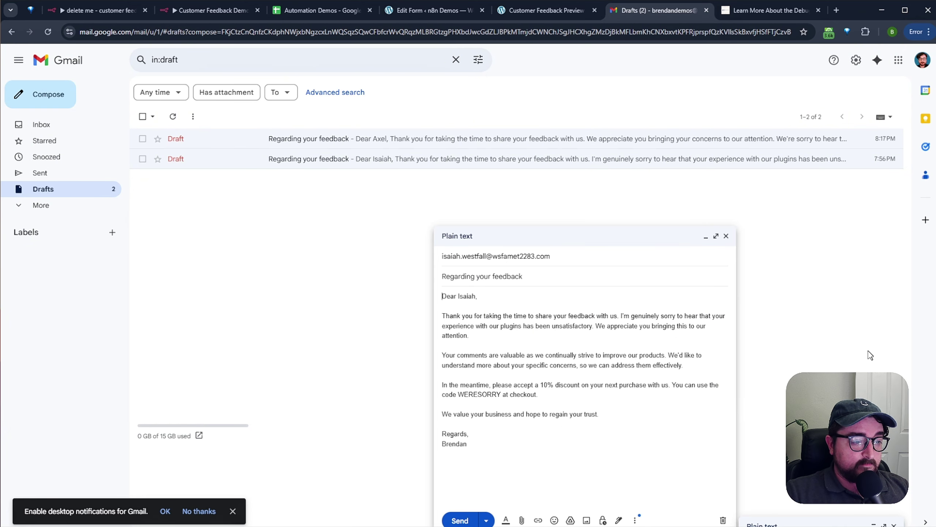
pyautogui.click(726, 236)
pyautogui.click(822, 521)
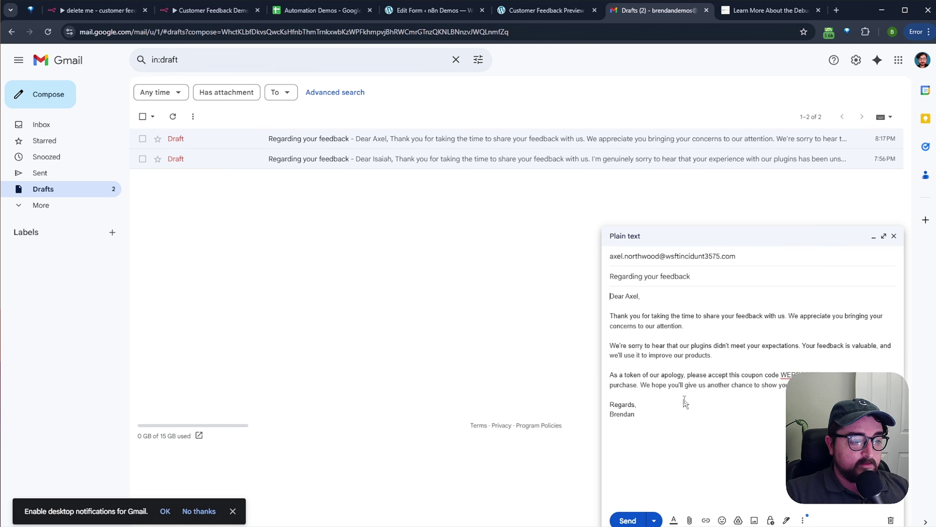
# - Examine the new draft's greeting, coupon code, sign-off and recipient
pyautogui.doubleClick(629, 297)
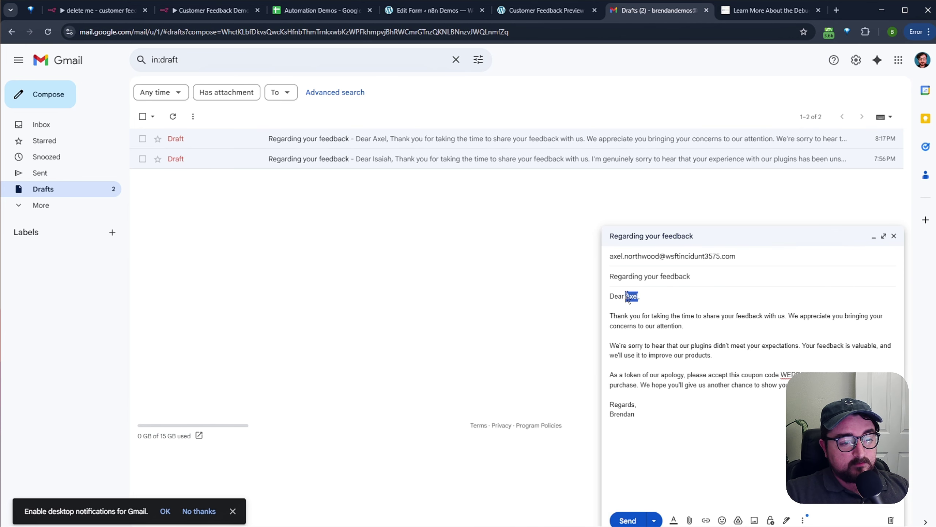
pyautogui.click(697, 355)
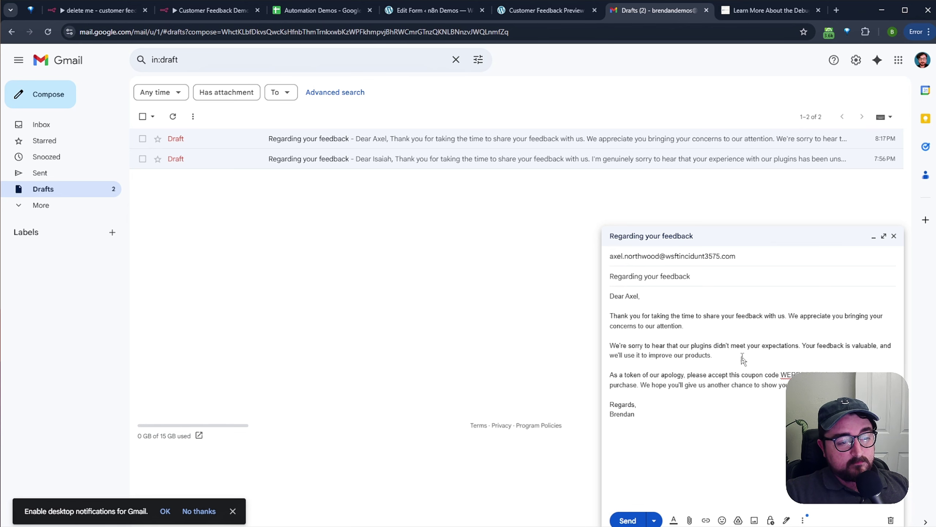
pyautogui.moveTo(781, 375); pyautogui.dragTo(863, 368)
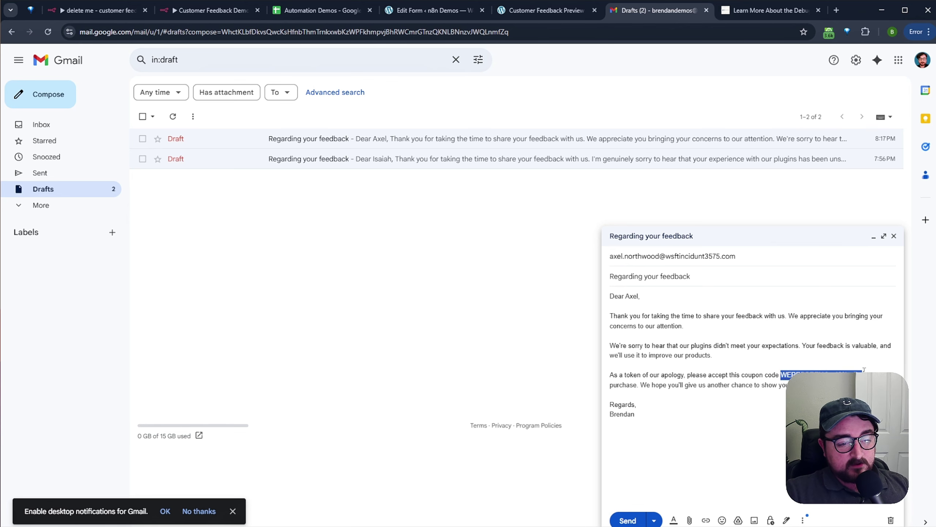
pyautogui.click(745, 408)
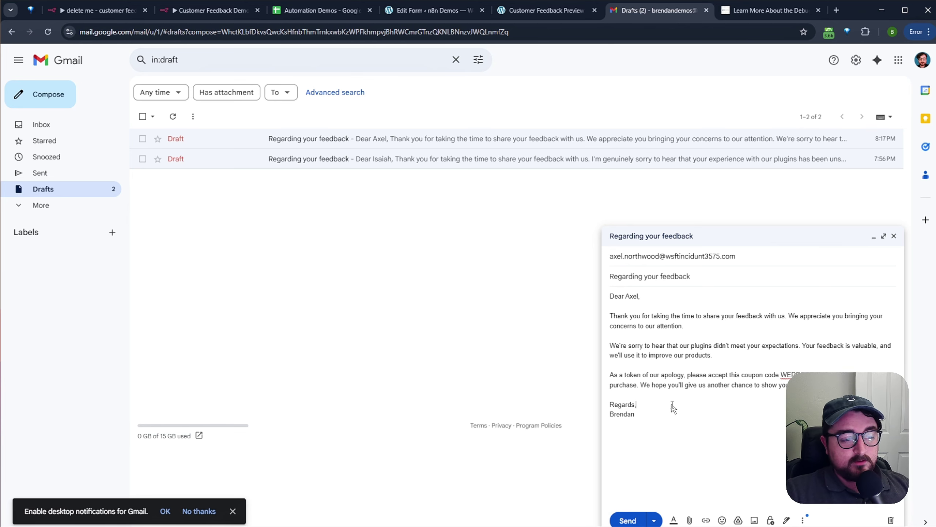
pyautogui.click(778, 256)
pyautogui.click(766, 290)
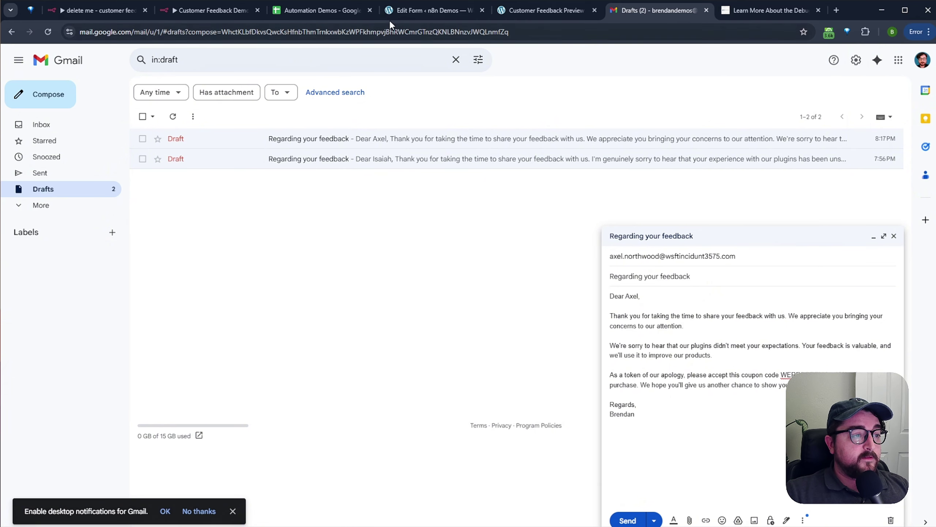
# - Return to the n8n workflow and close the Gmail node's settings to show the whole workflow on the canvas
pyautogui.click(215, 14)
pyautogui.click(657, 58)
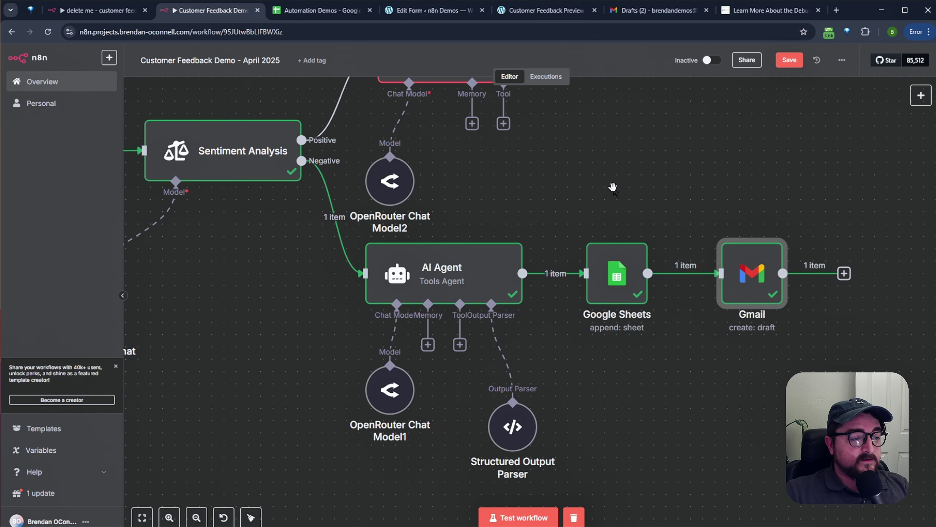
pyautogui.moveTo(614, 189); pyautogui.dragTo(704, 197)
pyautogui.press('F2')
pyautogui.press('Escape')
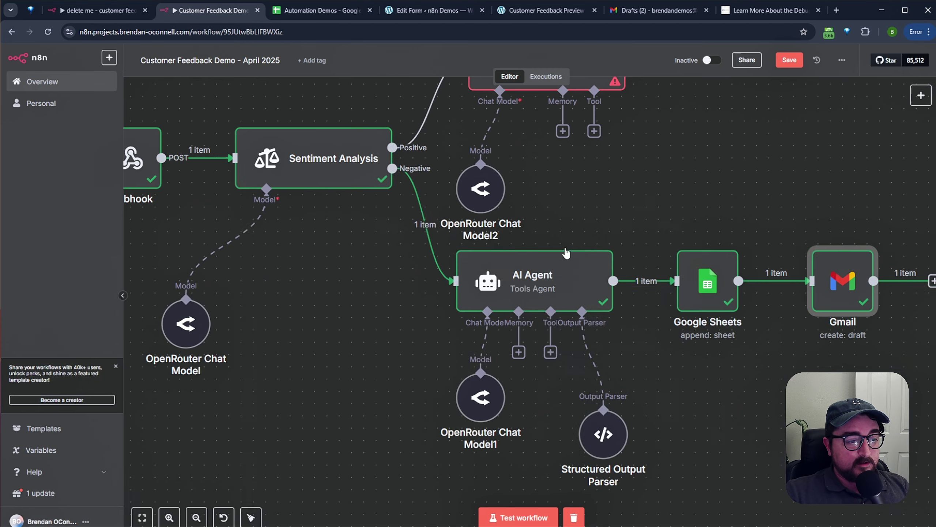
pyautogui.click(742, 197)
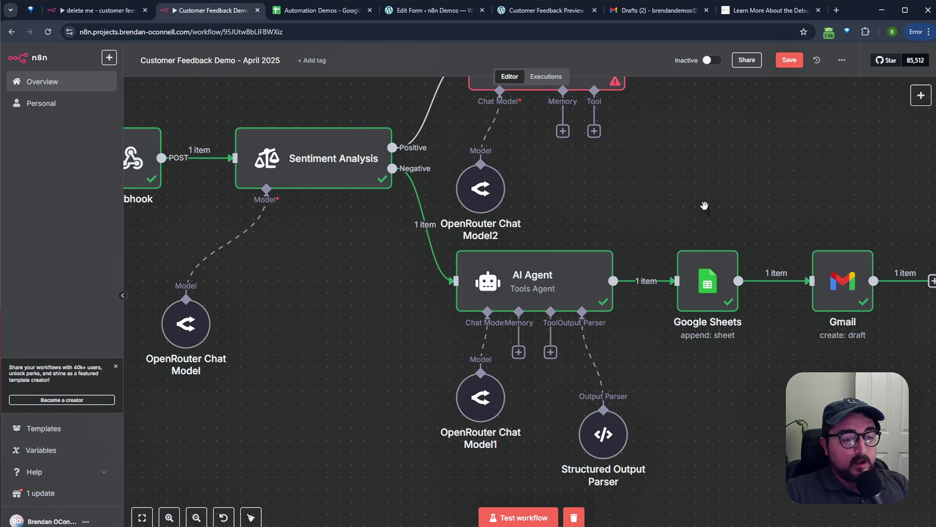
pyautogui.press('1')
pyautogui.scroll(1, 700, 214)
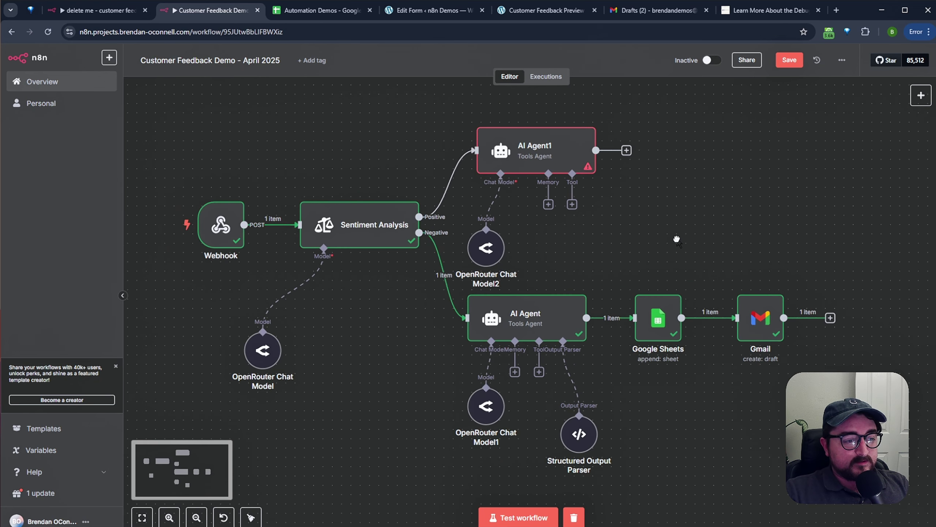
# - Delete the AI Agent1 node on the Positive branch together with its OpenRouter Chat Model2
pyautogui.click(575, 163)
pyautogui.press('Delete')
pyautogui.click(485, 248)
pyautogui.press('Delete')
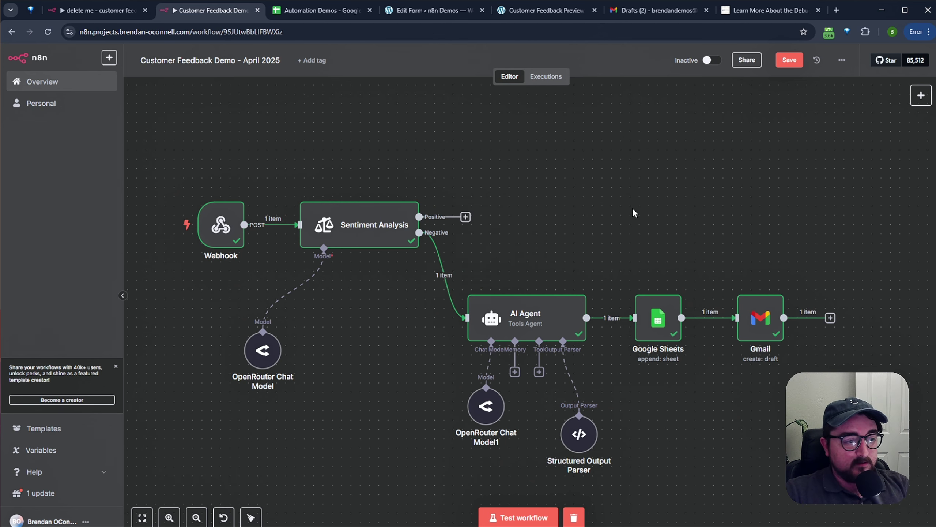
# - Duplicate the Negative branch's AI Agent, chat model, output parser, Google Sheets and Gmail nodes and place the copy above the original branch
pyautogui.moveTo(470, 264); pyautogui.dragTo(870, 478)
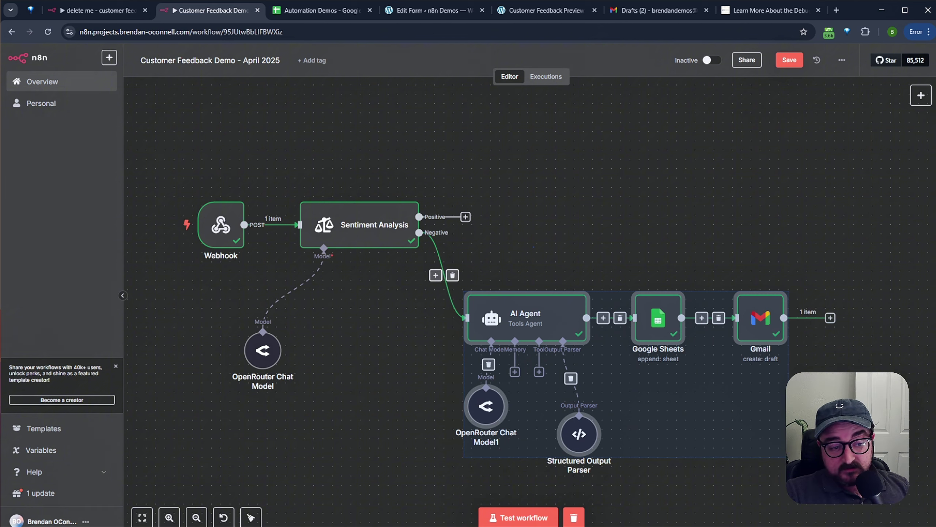
pyautogui.hotkey('ctrl', 'v')
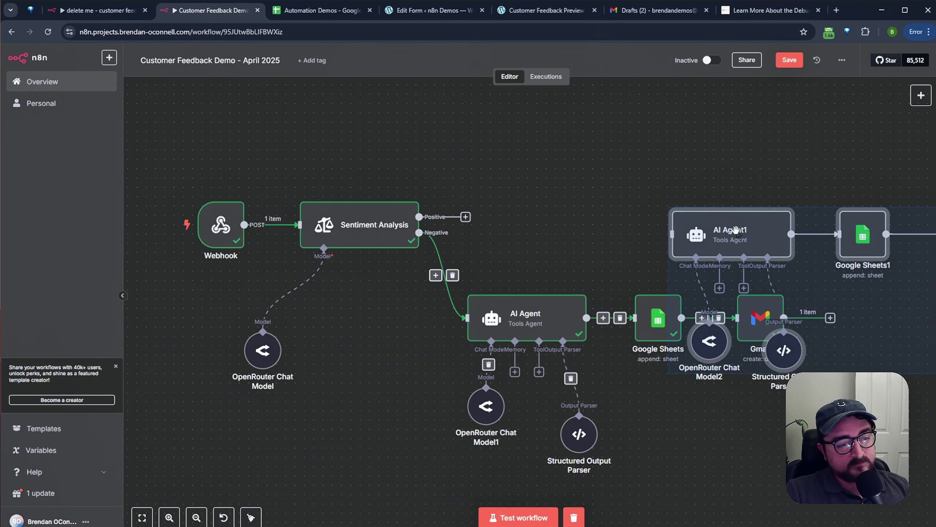
pyautogui.moveTo(734, 234); pyautogui.dragTo(553, 139)
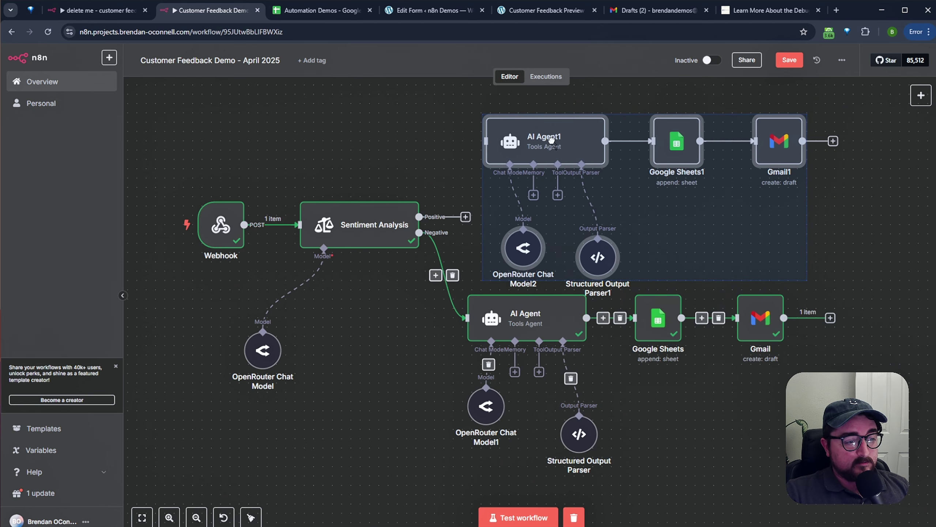
pyautogui.click(556, 364)
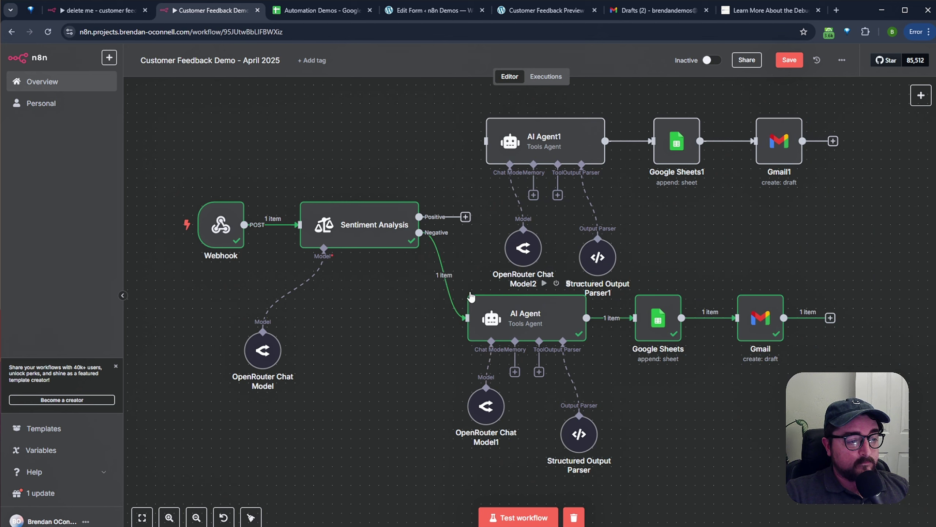
# - Move the Negative branch's nodes lower and align the AI Agent, Google Sheets and Gmail nodes in one row
pyautogui.moveTo(471, 296); pyautogui.dragTo(453, 306)
pyautogui.moveTo(496, 411); pyautogui.dragTo(459, 448)
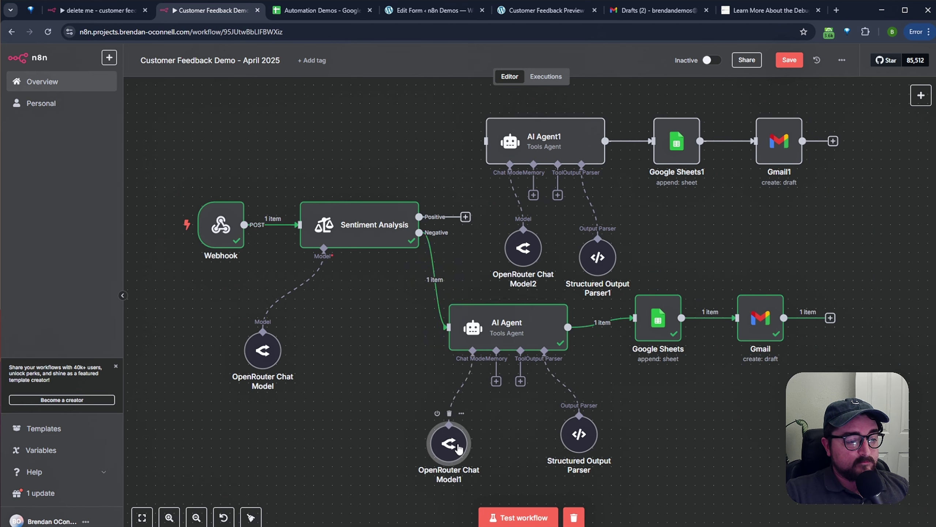
pyautogui.moveTo(579, 434); pyautogui.dragTo(532, 453)
pyautogui.moveTo(658, 319); pyautogui.dragTo(649, 347)
pyautogui.moveTo(513, 334); pyautogui.dragTo(513, 352)
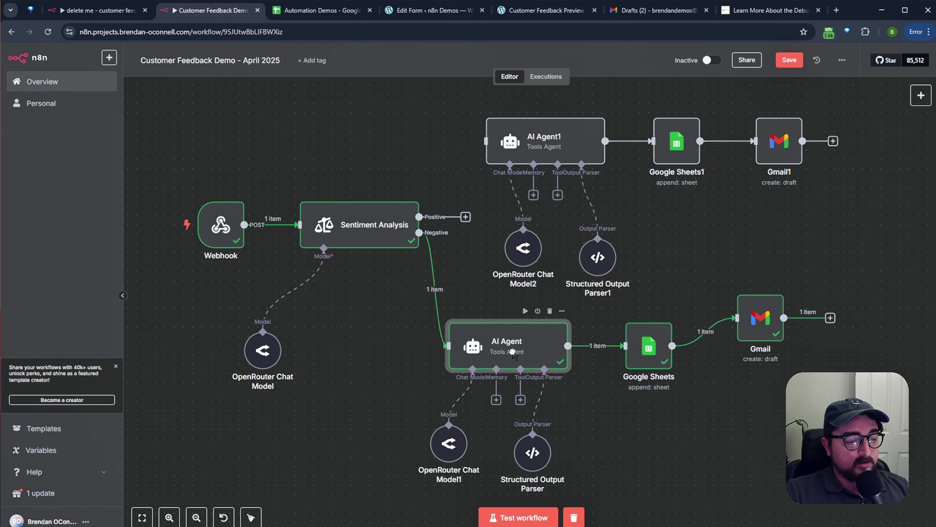
pyautogui.moveTo(767, 334); pyautogui.dragTo(758, 362)
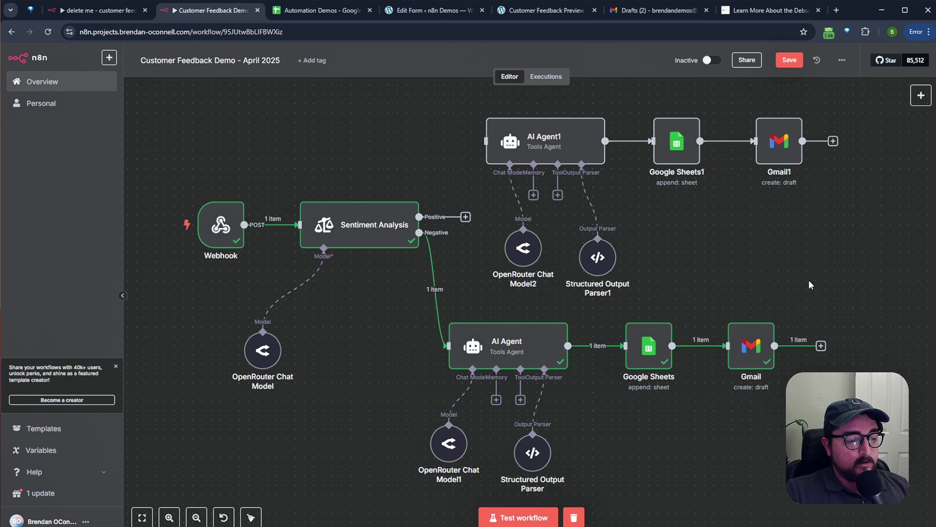
# - Connect Sentiment Analysis's Positive output to the copied AI Agent1 and review the JSON example in Structured Output Parser1
pyautogui.moveTo(419, 217); pyautogui.dragTo(485, 140)
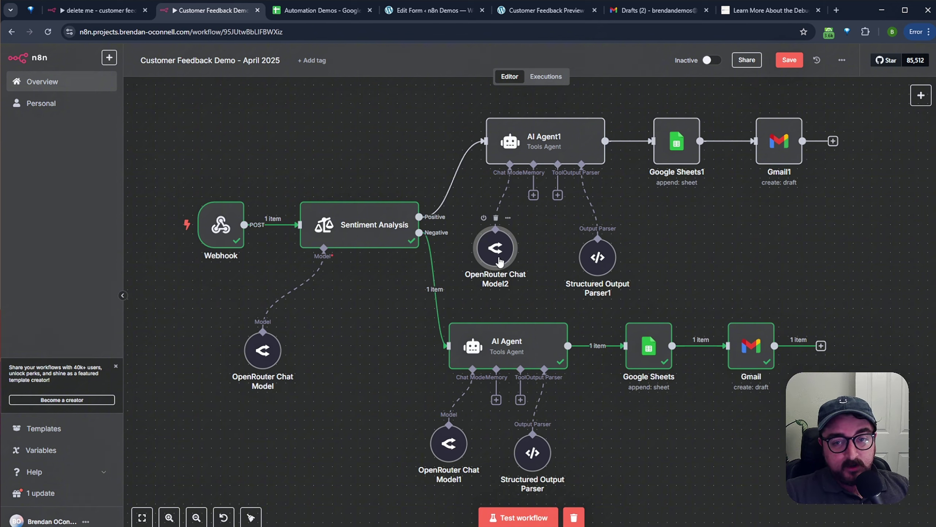
pyautogui.doubleClick(598, 257)
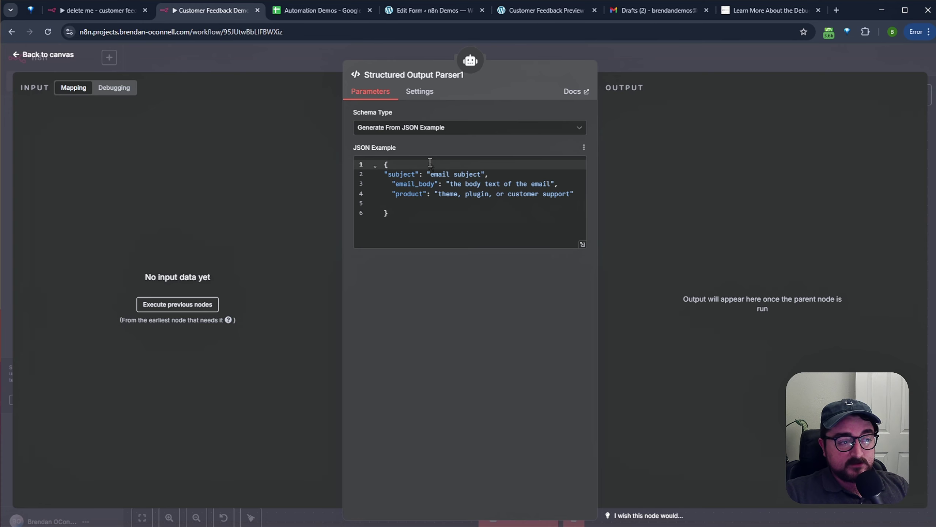
pyautogui.click(676, 59)
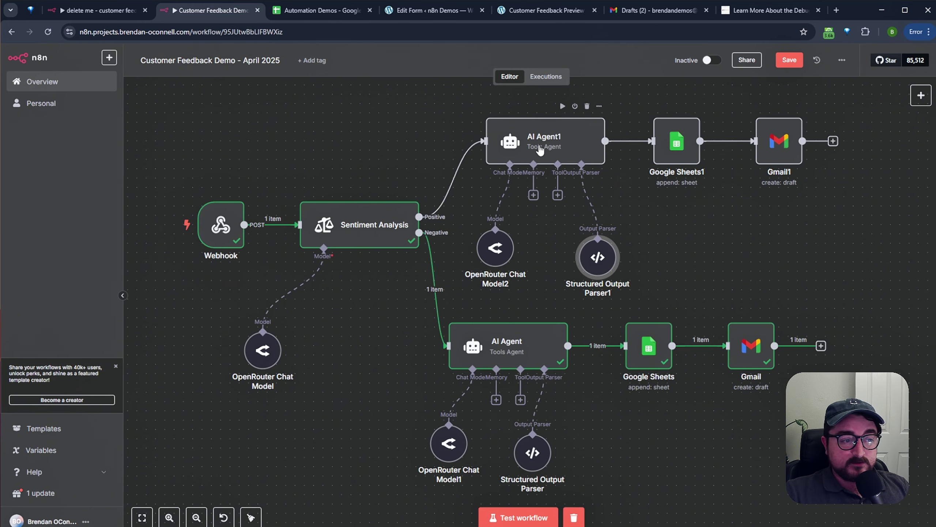
pyautogui.doubleClick(540, 149)
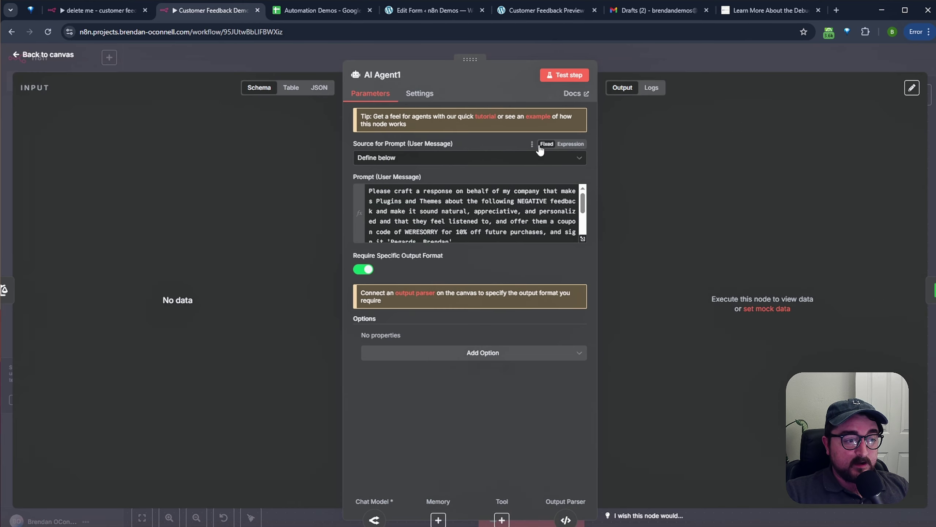
pyautogui.click(583, 239)
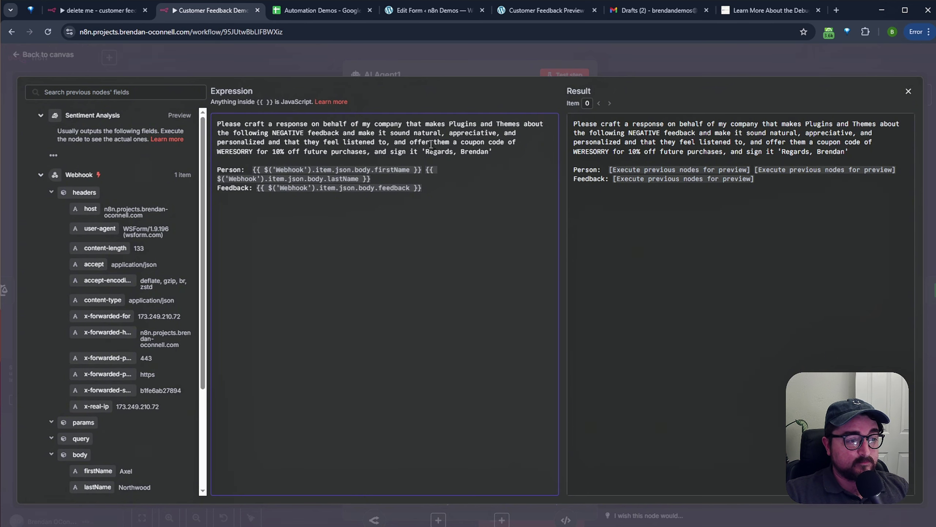
pyautogui.moveTo(272, 133); pyautogui.dragTo(304, 133)
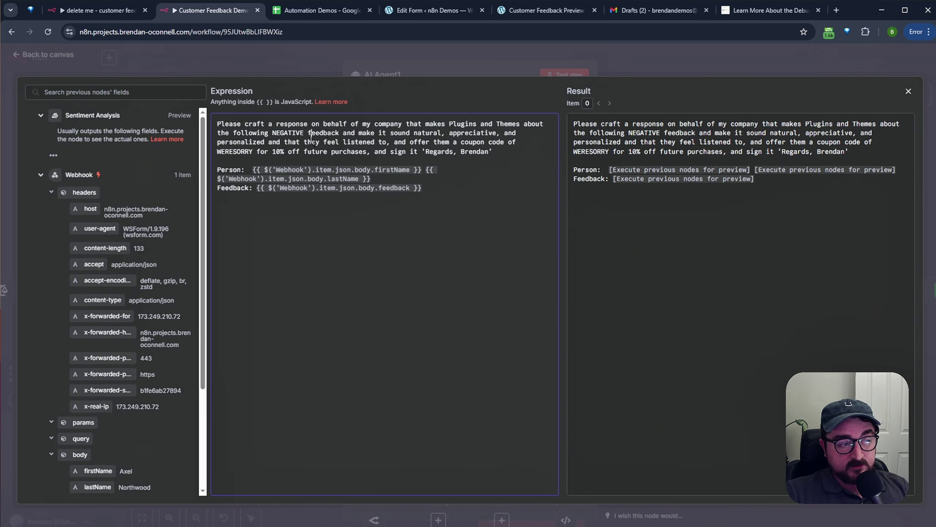
pyautogui.click(312, 138)
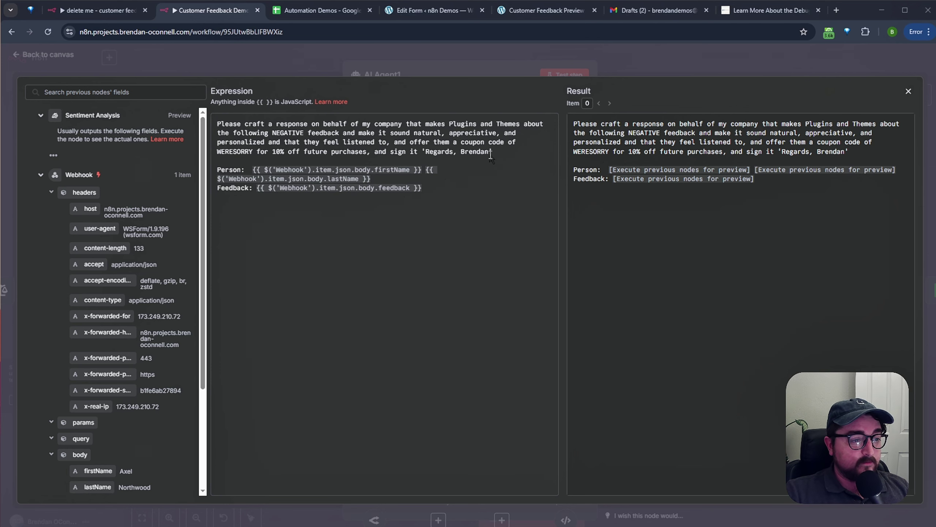
pyautogui.moveTo(502, 152); pyautogui.dragTo(188, 120)
pyautogui.write('Please craft a response on behalf of my company that makes Plugins and Themes about the following positive feedback and make it sound natural, appreciative, and personalized. Also, invite them to leave a google review by directing them to https://g.co/kgs/eSmTh52 and sign it from Brendan')
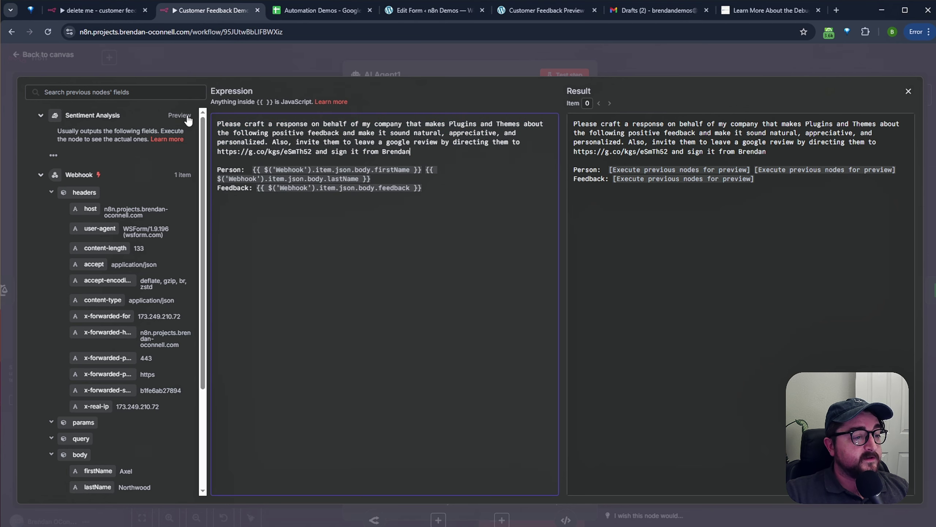
# - Review AI Agent1's rewritten prompt, checking the positive feedback wording, the Google review invitation with its link, and the sign-off
pyautogui.moveTo(218, 124); pyautogui.dragTo(385, 124)
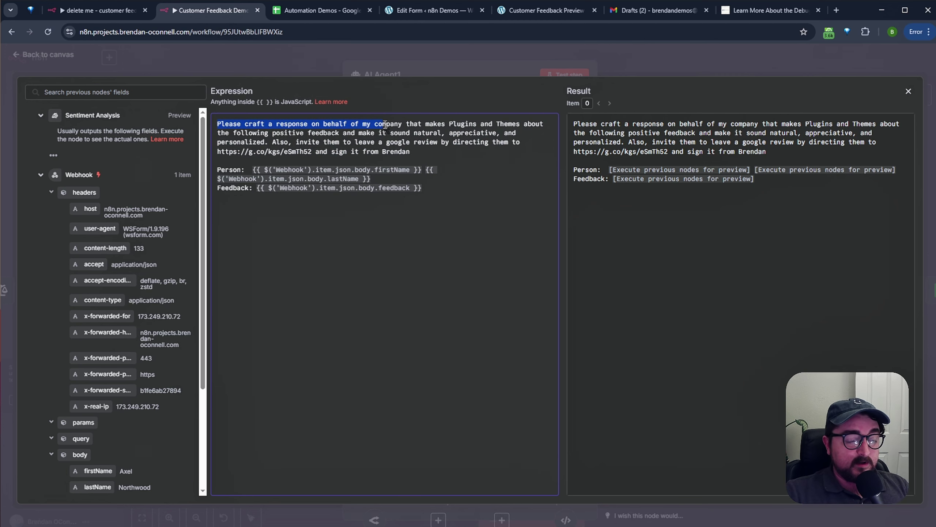
pyautogui.click(273, 132)
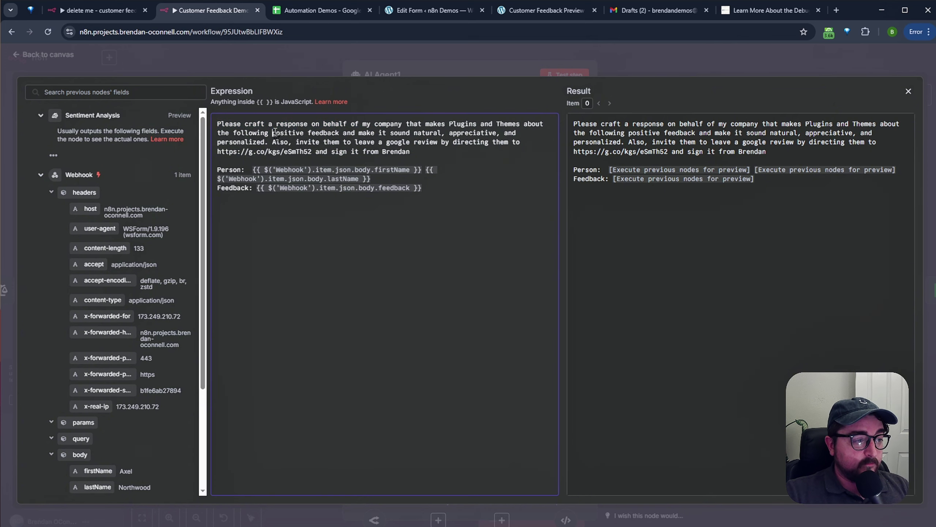
pyautogui.moveTo(274, 132); pyautogui.dragTo(303, 134)
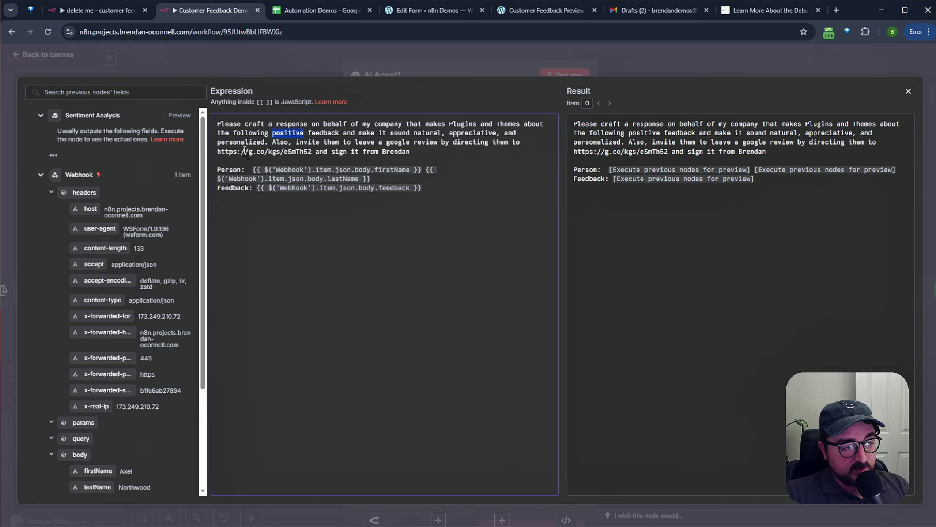
pyautogui.click(301, 143)
pyautogui.moveTo(302, 143); pyautogui.dragTo(444, 143)
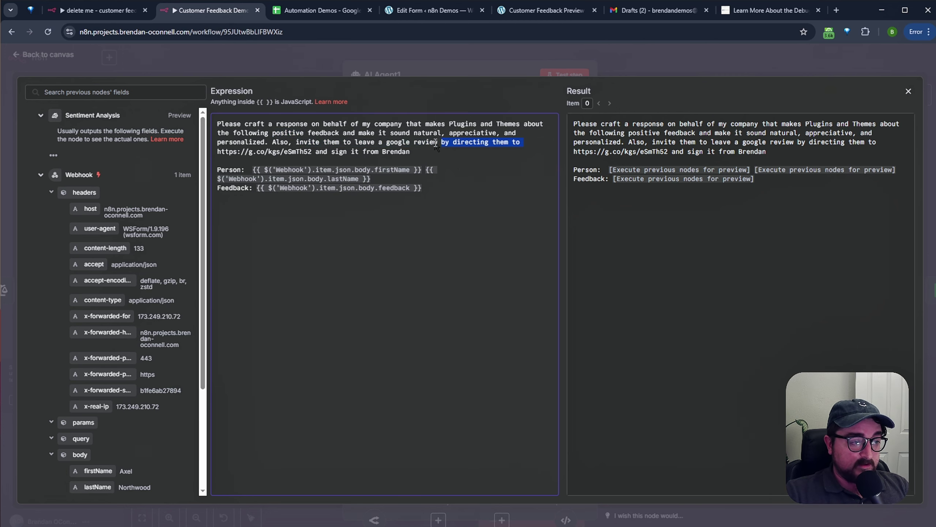
pyautogui.click(346, 152)
pyautogui.moveTo(312, 152); pyautogui.dragTo(203, 154)
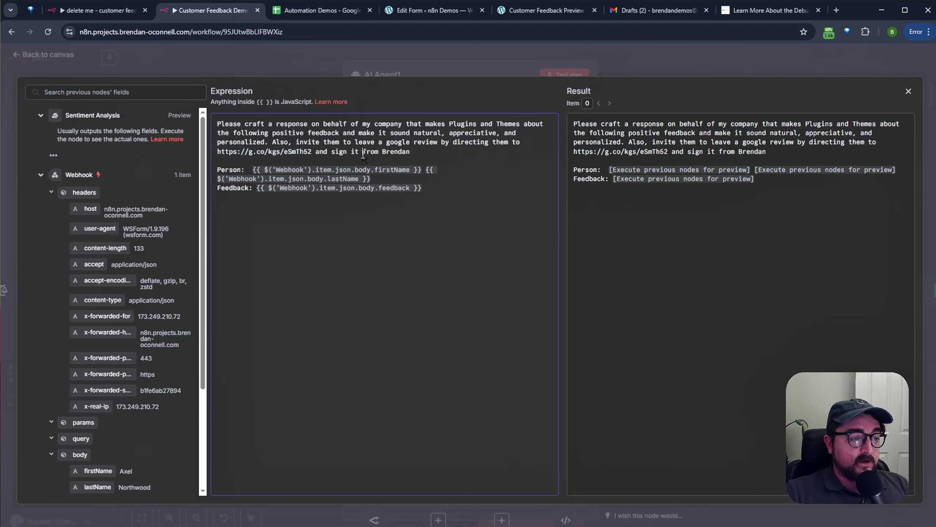
pyautogui.moveTo(363, 151); pyautogui.dragTo(410, 152)
pyautogui.click(410, 151)
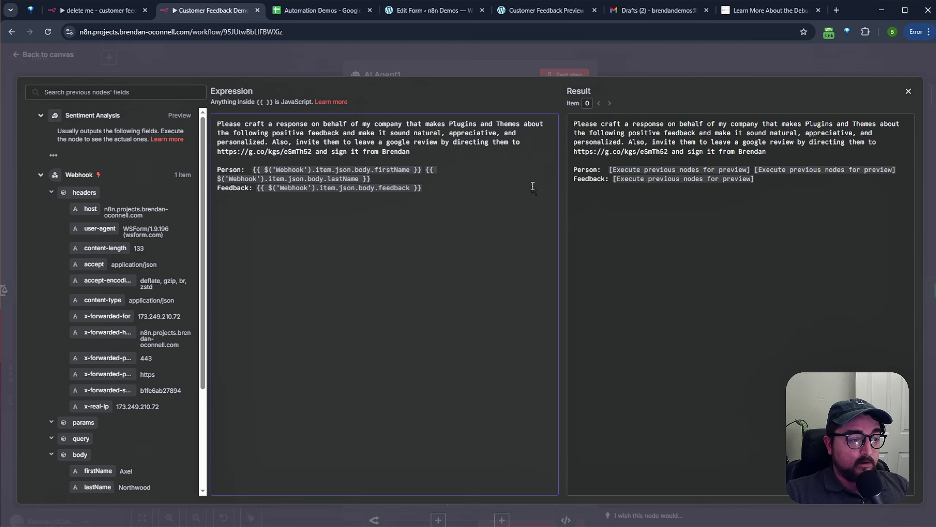
# - Save the workflow and start a test run that listens for the form's webhook call
pyautogui.click(697, 54)
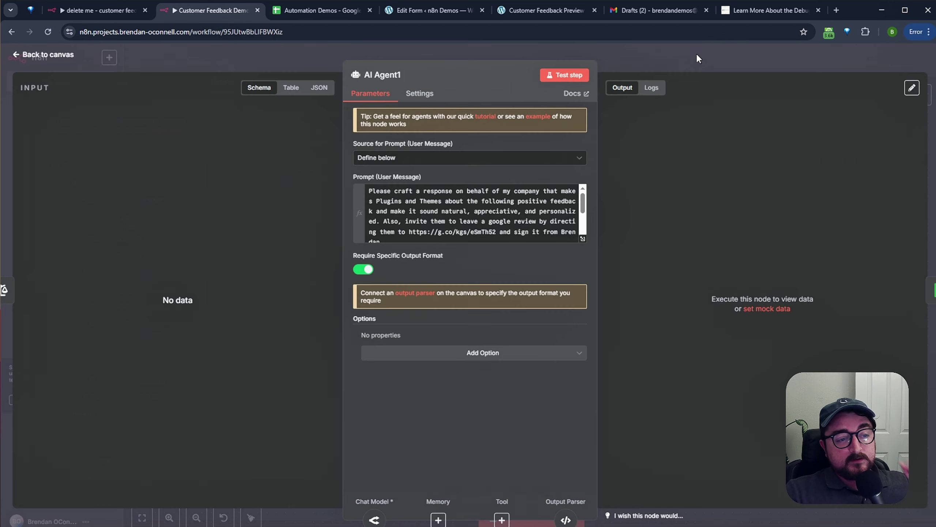
pyautogui.click(697, 54)
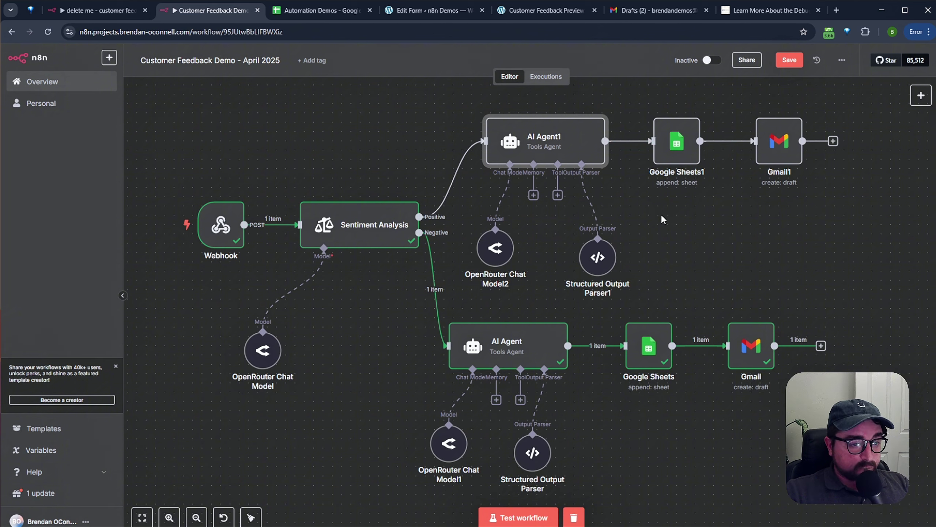
pyautogui.hotkey('ctrl', 's')
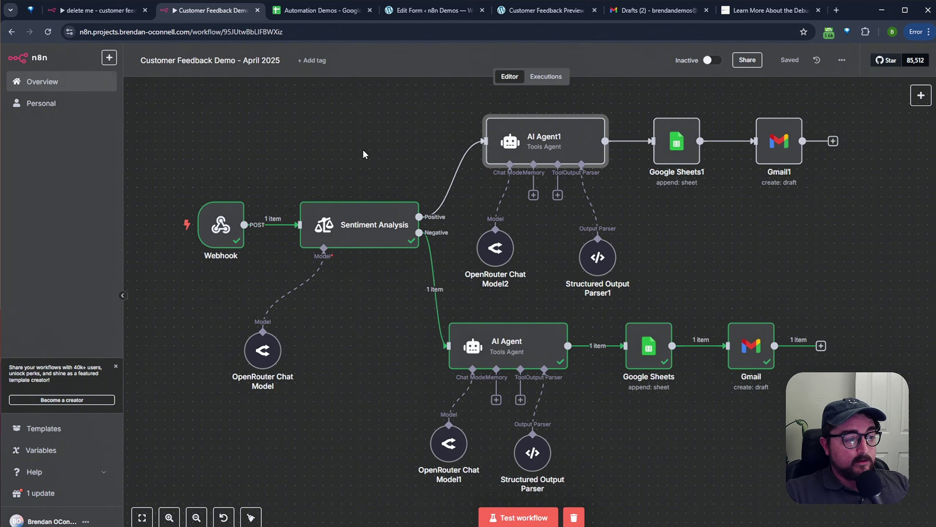
pyautogui.click(518, 518)
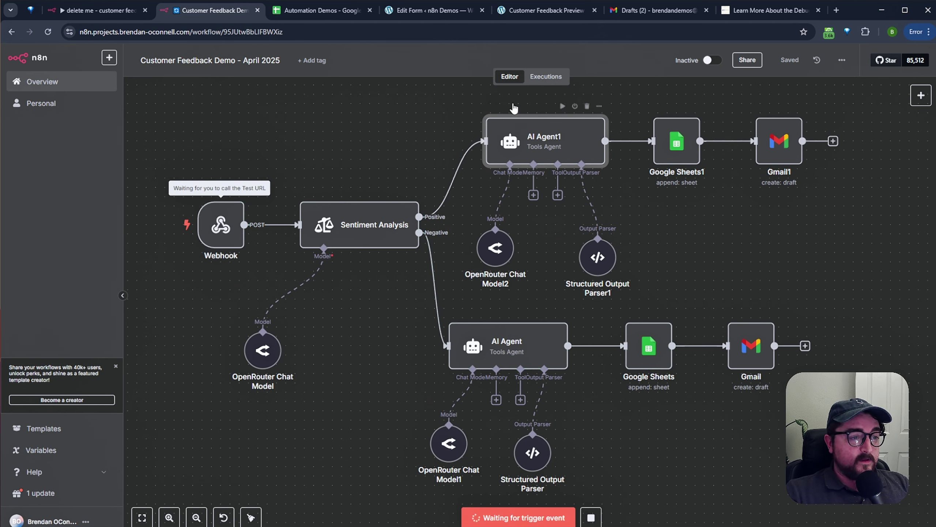
# - Reload the Customer Feedback form preview and populate it with sample data
pyautogui.click(545, 11)
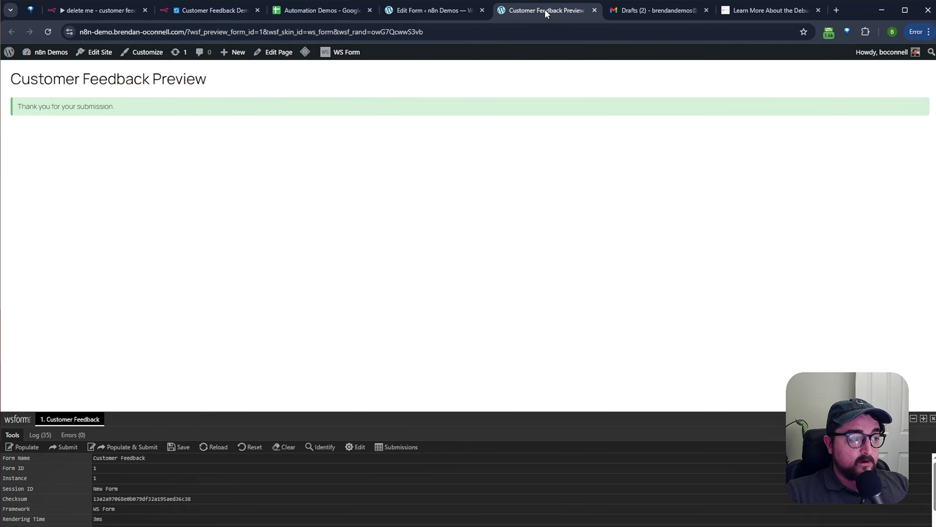
pyautogui.press('F5')
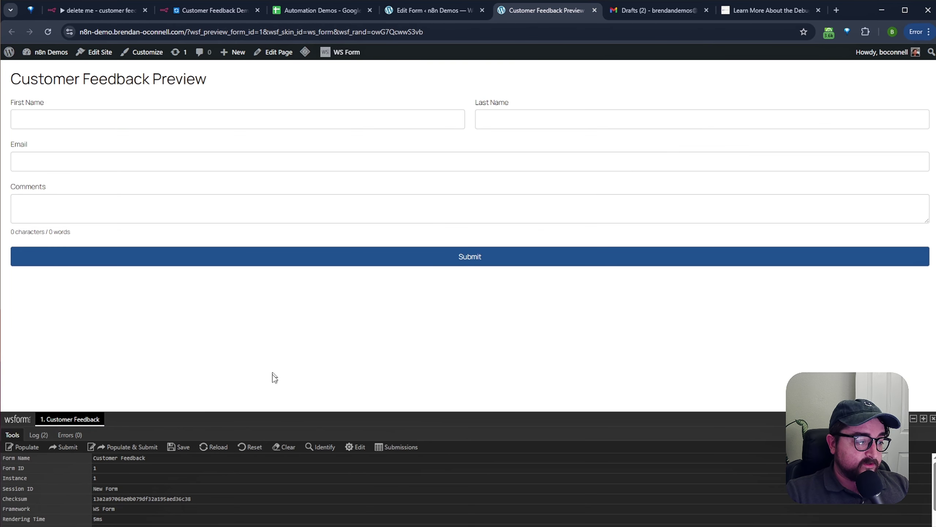
pyautogui.click(26, 447)
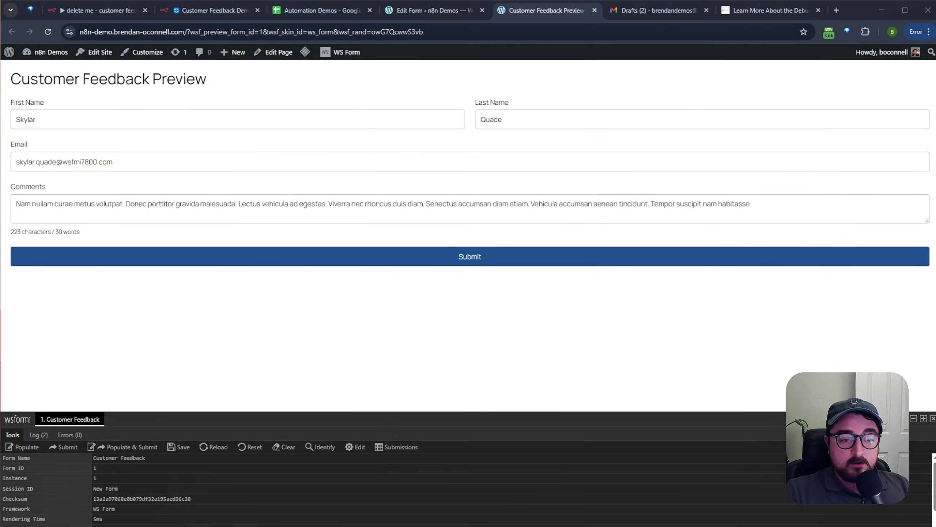
# - Replace the comments with "Your themes are a total life saver - my websites are better, and client happiness is thru the roof! Thanks to your team."
pyautogui.click(353, 209)
pyautogui.hotkey('ctrl', 'a')
pyautogui.write('Your themes are a total life saver - my websites are better, and client happiness is thru the roof! Thanks to your team.')
pyautogui.moveTo(15, 205); pyautogui.dragTo(403, 212)
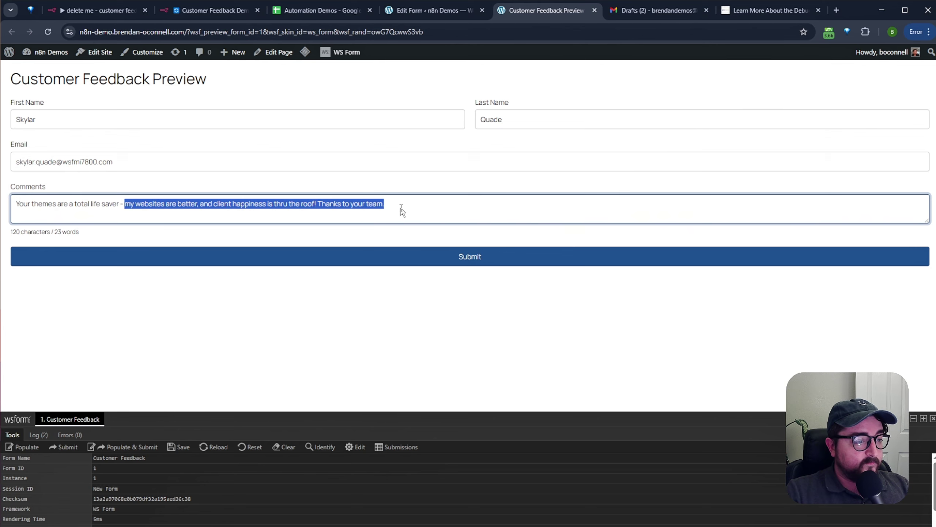
pyautogui.click(403, 213)
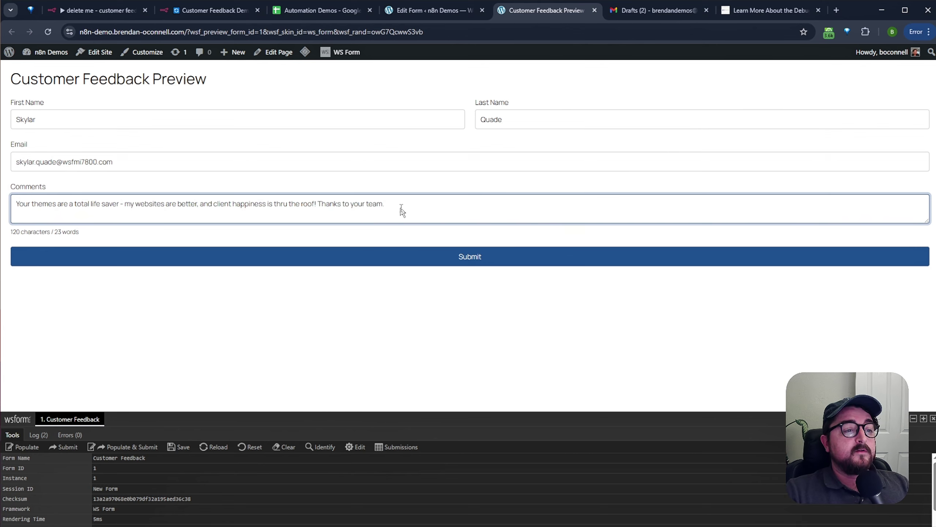
# - Submit the feedback form while the workflow test is listening, and return to the workflow canvas
pyautogui.click(226, 12)
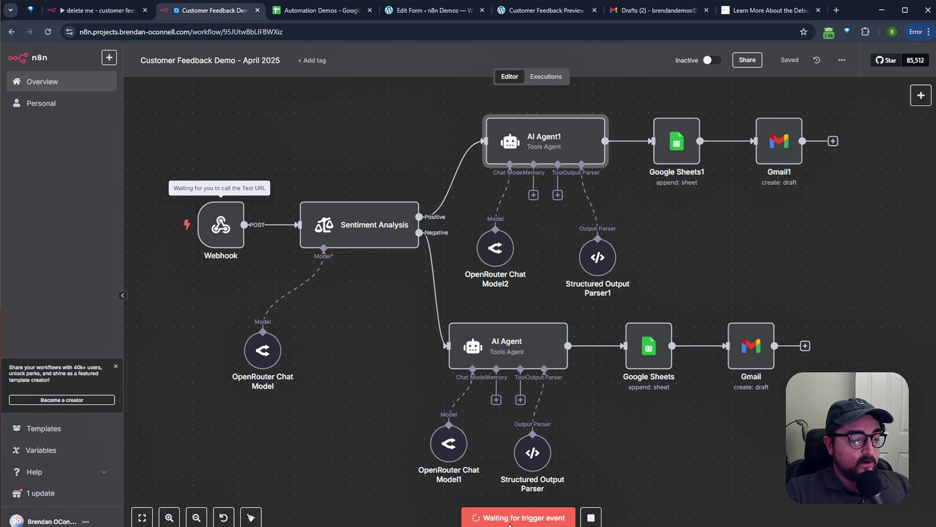
pyautogui.click(545, 15)
pyautogui.click(463, 258)
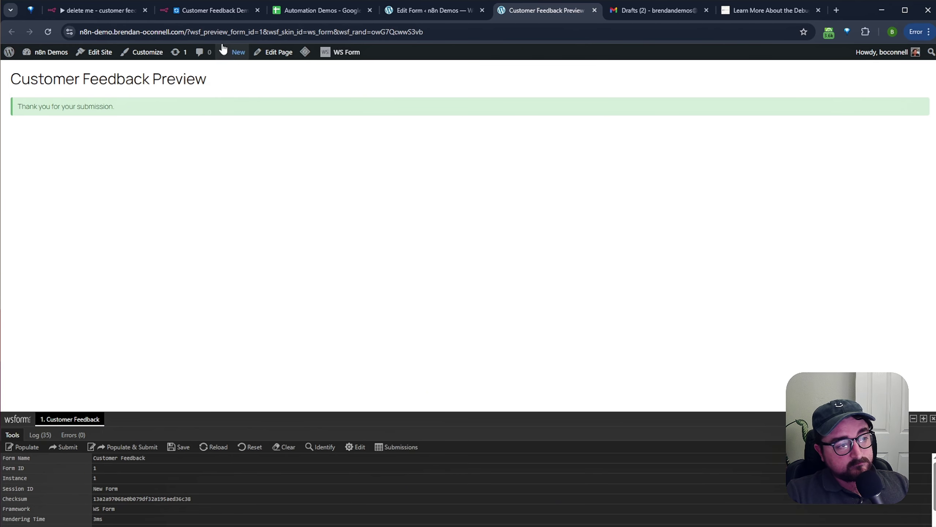
pyautogui.click(205, 14)
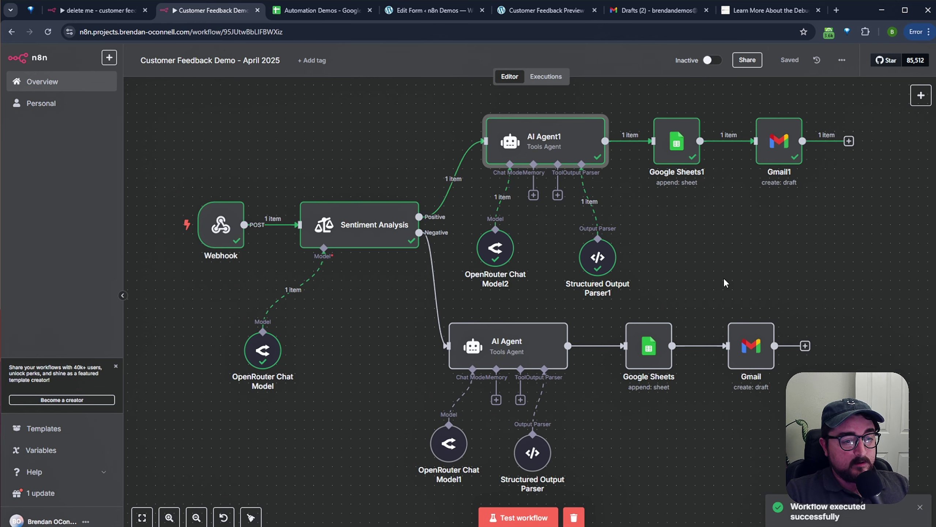
# - Inspect the Sentiment Analysis node's Positive Branch output, including the sentiment category assigned to the submission
pyautogui.doubleClick(382, 236)
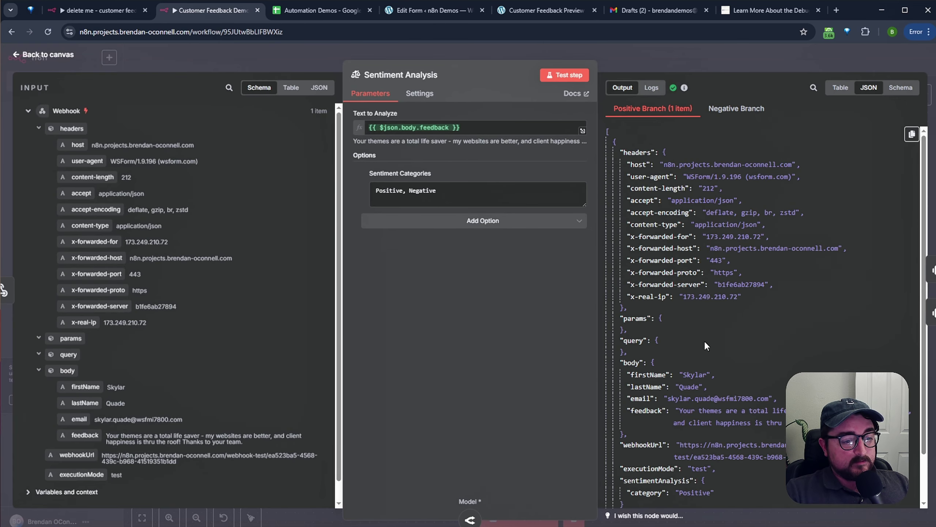
pyautogui.moveTo(682, 490); pyautogui.dragTo(713, 494)
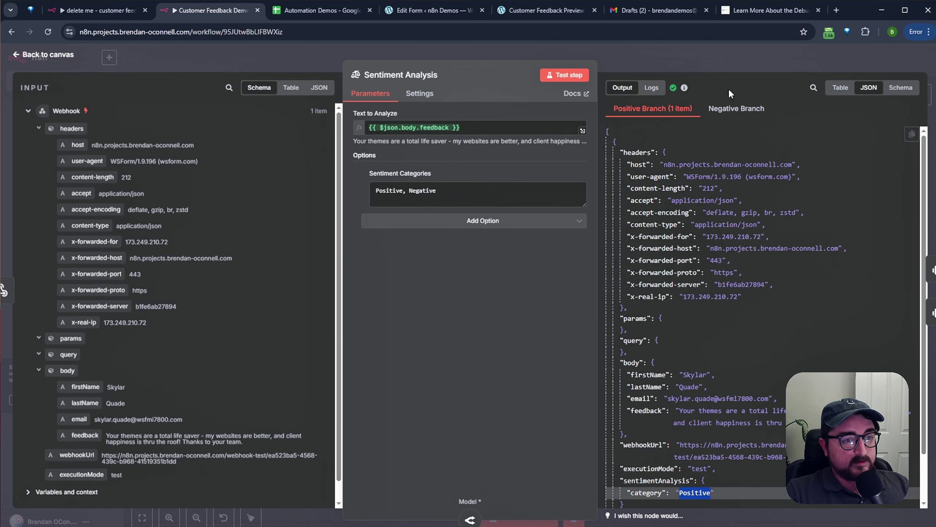
pyautogui.press('Escape')
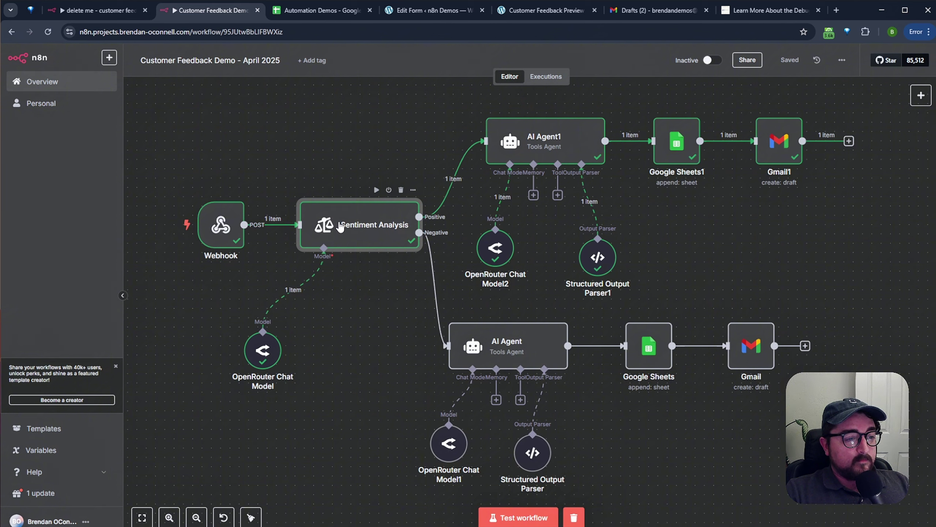
# - Examine the Google Sheets1 node's column mappings and the output data it appended
pyautogui.doubleClick(683, 145)
pyautogui.scroll(-3, 522, 300)
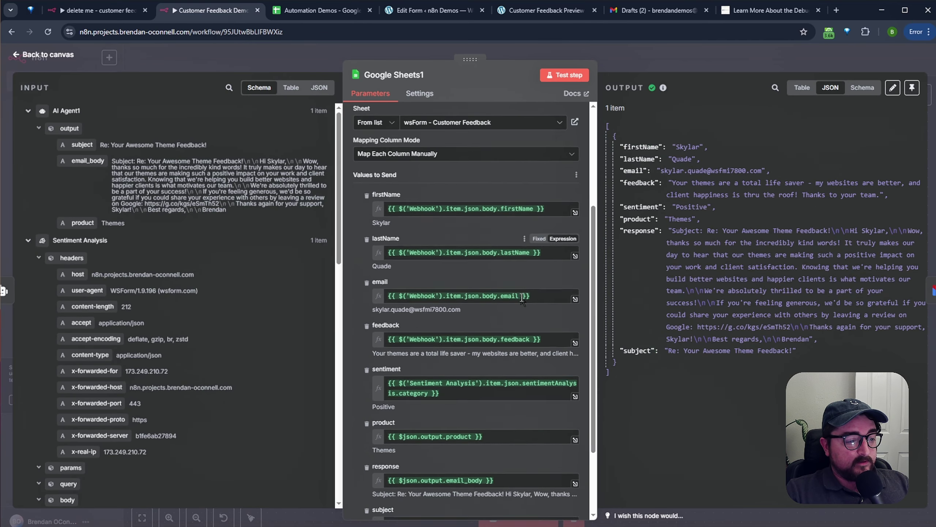
pyautogui.scroll(-3, 485, 392)
pyautogui.scroll(6, 486, 397)
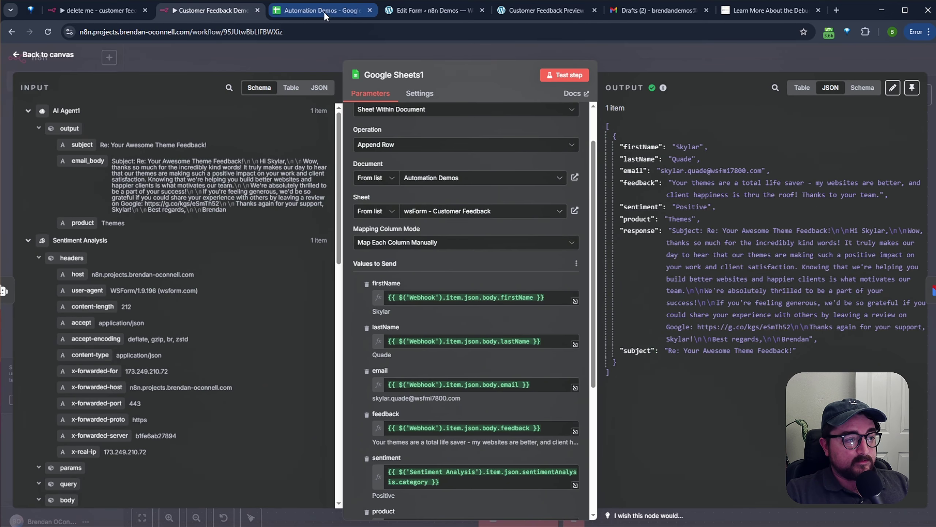
# - Switch to the Automation Demos spreadsheet and examine row 3's name, email, feedback, sentiment, product and response cells
pyautogui.click(324, 12)
pyautogui.click(233, 312)
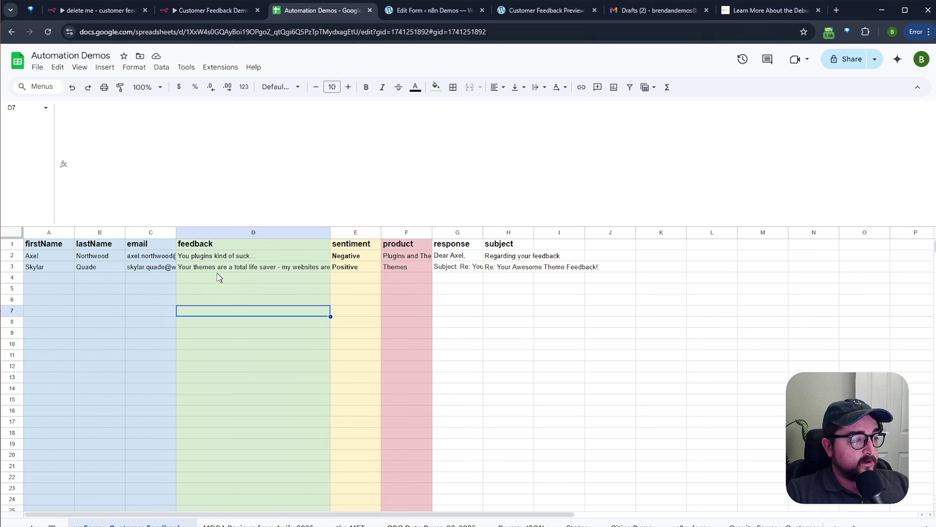
pyautogui.click(39, 270)
pyautogui.click(105, 271)
pyautogui.click(165, 272)
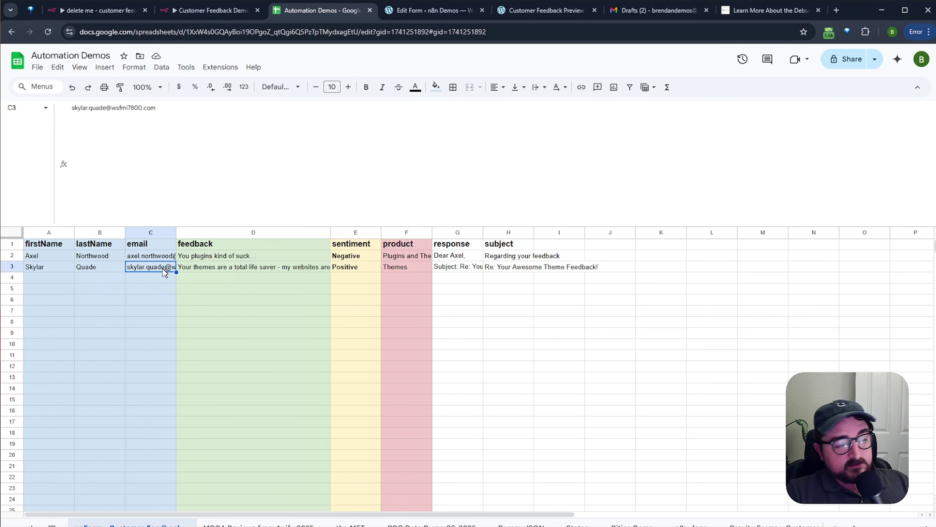
pyautogui.click(229, 272)
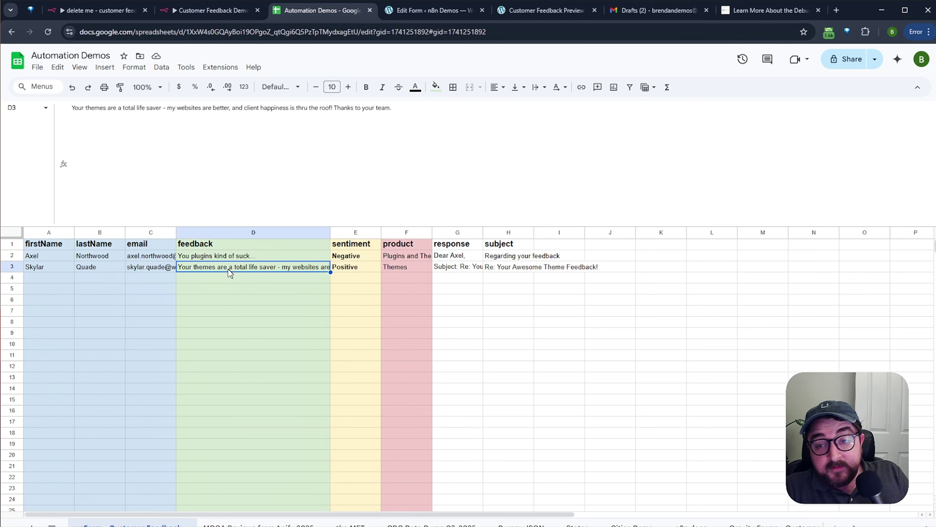
pyautogui.click(360, 271)
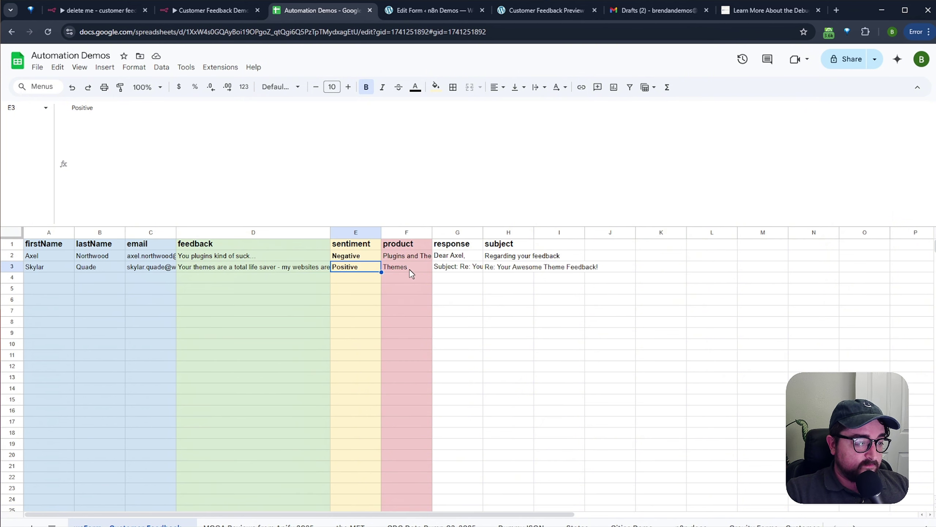
pyautogui.click(210, 272)
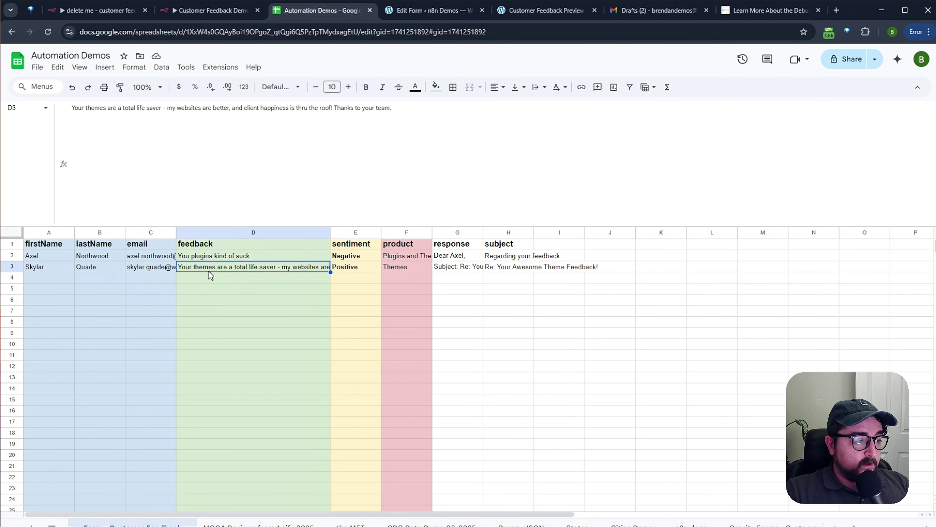
pyautogui.doubleClick(198, 270)
pyautogui.click(401, 309)
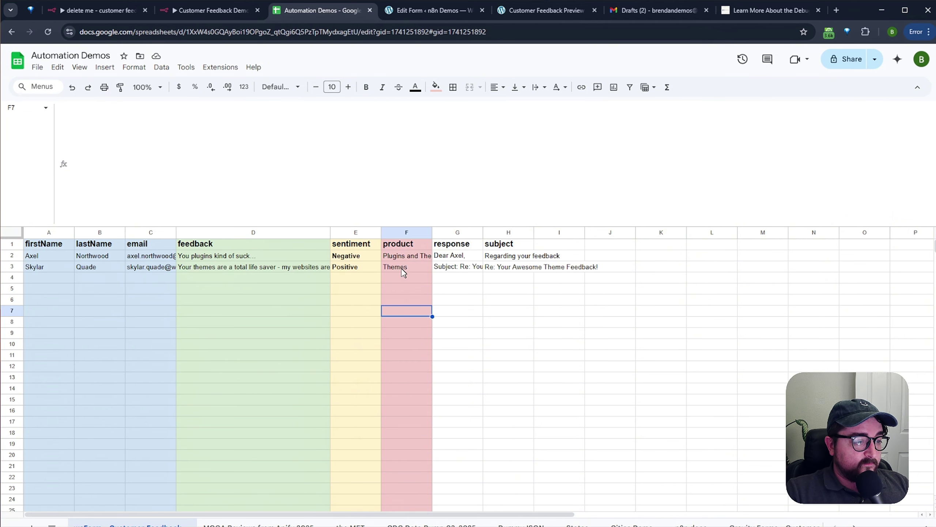
pyautogui.click(402, 269)
pyautogui.click(458, 267)
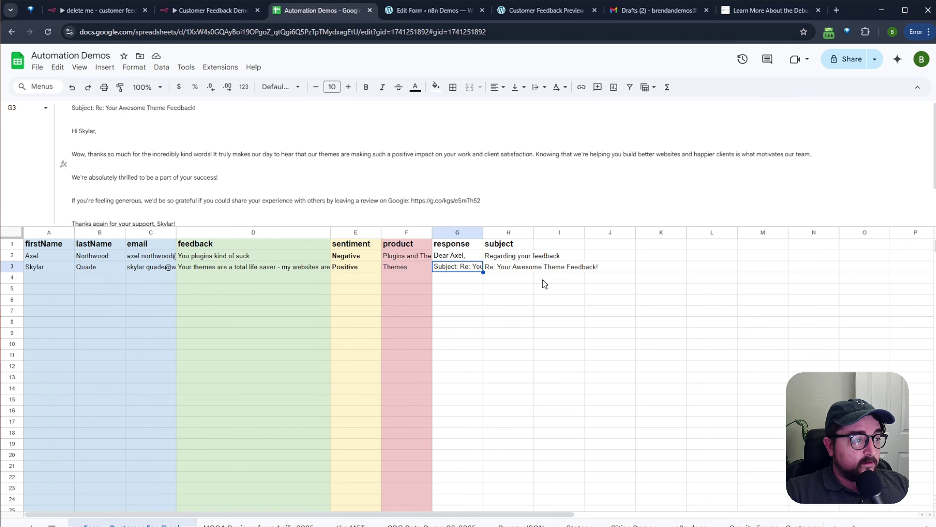
# - Examine row 3's response and subject cells, highlighting the subject line at the start of the response text
pyautogui.click(231, 178)
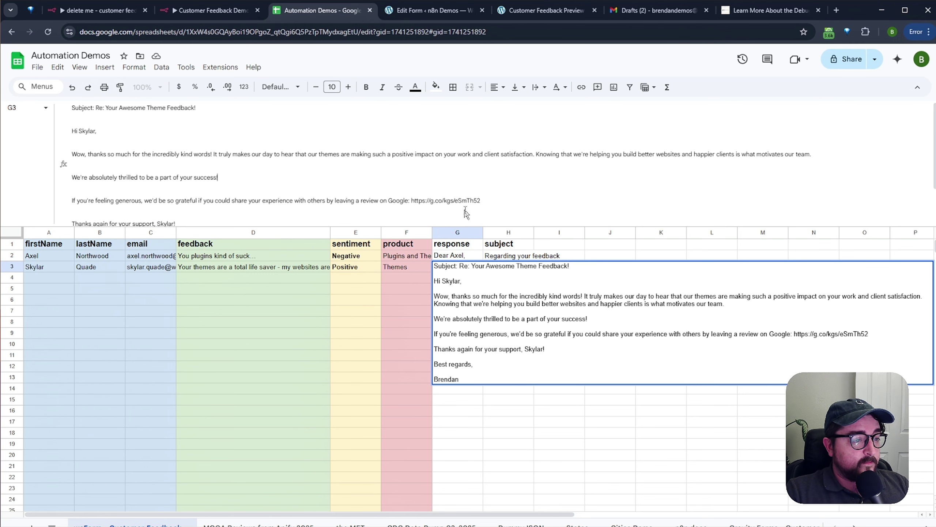
pyautogui.click(425, 320)
pyautogui.click(457, 268)
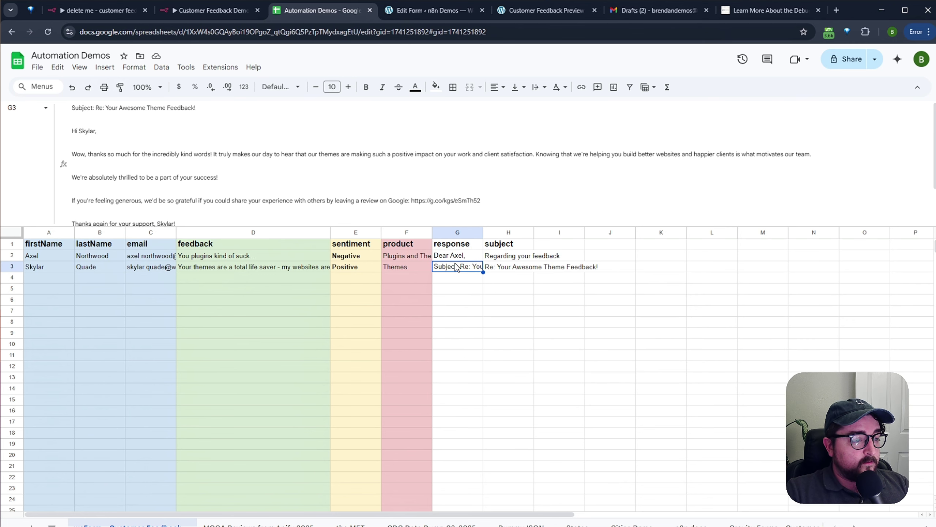
pyautogui.click(496, 268)
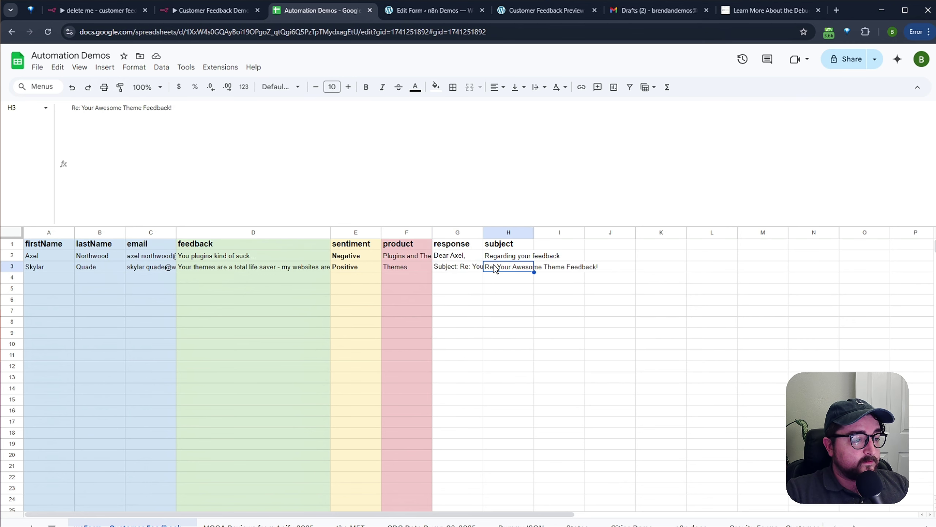
pyautogui.click(442, 269)
pyautogui.click(202, 110)
pyautogui.moveTo(202, 111); pyautogui.dragTo(46, 111)
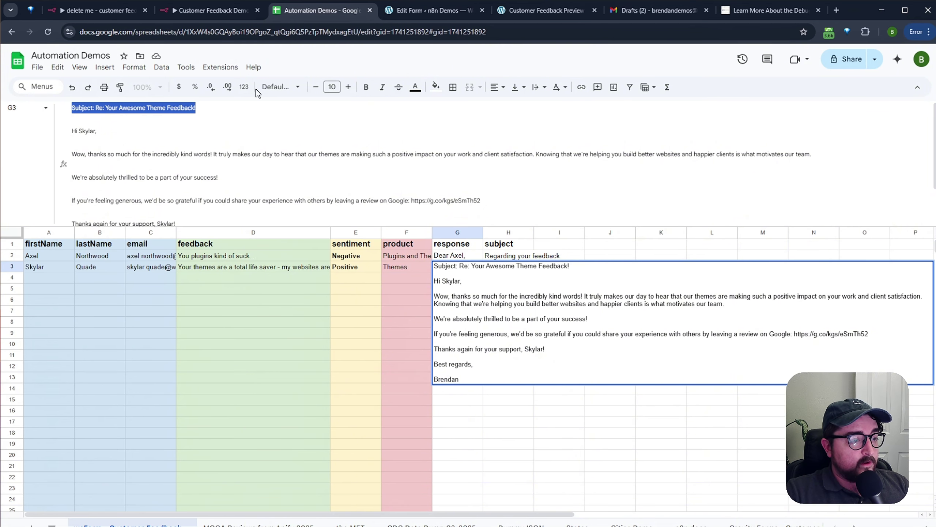
# - Return to the n8n workflow and compare the subject and response values in the Google Sheets1 node's output
pyautogui.click(210, 11)
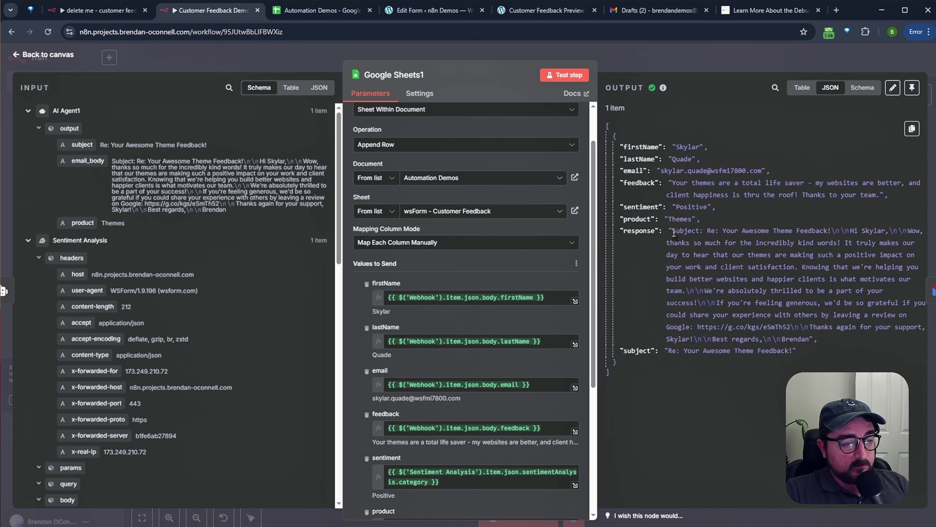
pyautogui.moveTo(668, 351); pyautogui.dragTo(795, 351)
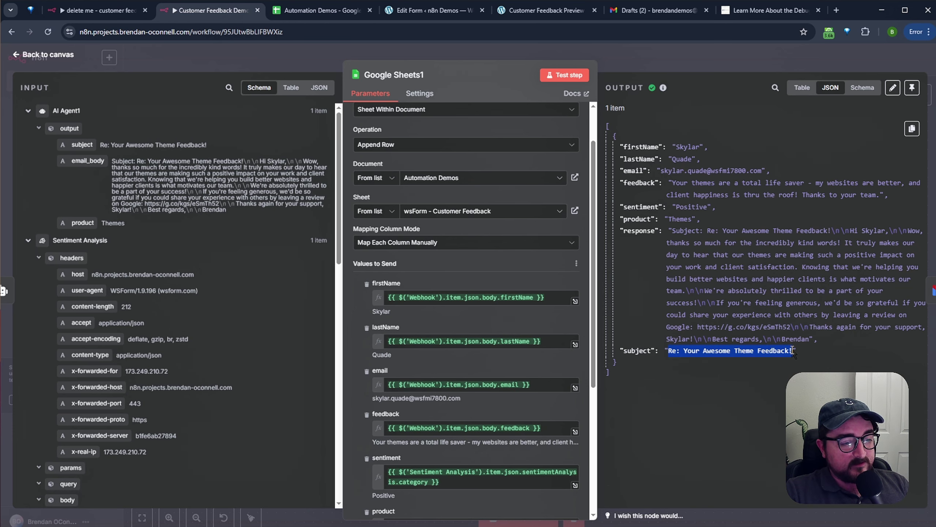
pyautogui.moveTo(669, 231); pyautogui.dragTo(832, 234)
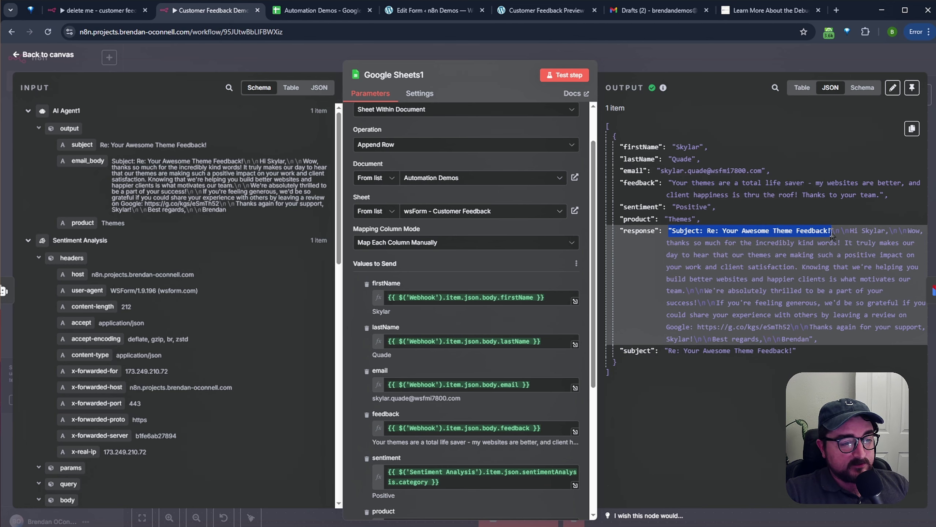
# - End the AI Agent1 prompt's instruction paragraph with a period and add "Only include a single subject"
pyautogui.click(653, 63)
pyautogui.doubleClick(512, 142)
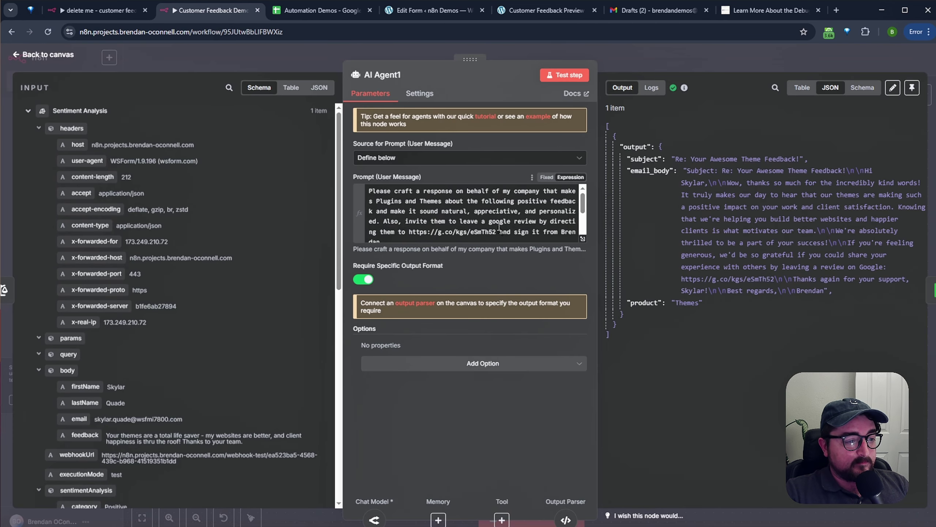
pyautogui.scroll(-3, 469, 221)
pyautogui.click(403, 193)
pyautogui.write('.')
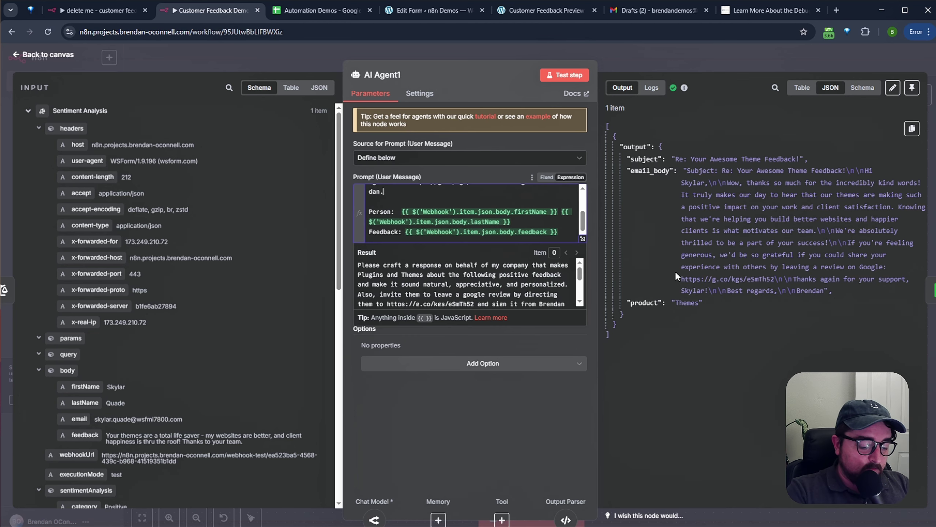
pyautogui.write(' Only include a single subject')
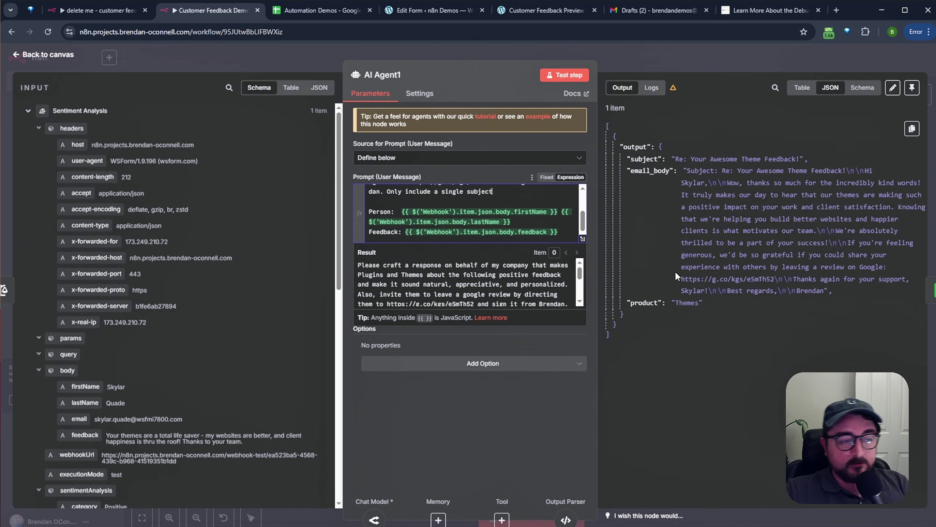
# - Rerun the AI Agent1 node on its own and check the subject and email_body values in its output
pyautogui.click(564, 76)
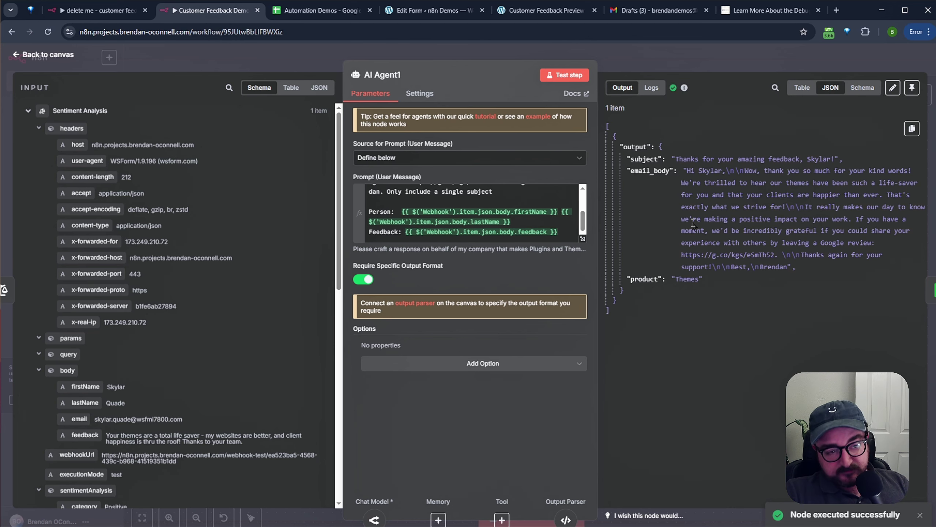
pyautogui.moveTo(675, 159); pyautogui.dragTo(842, 159)
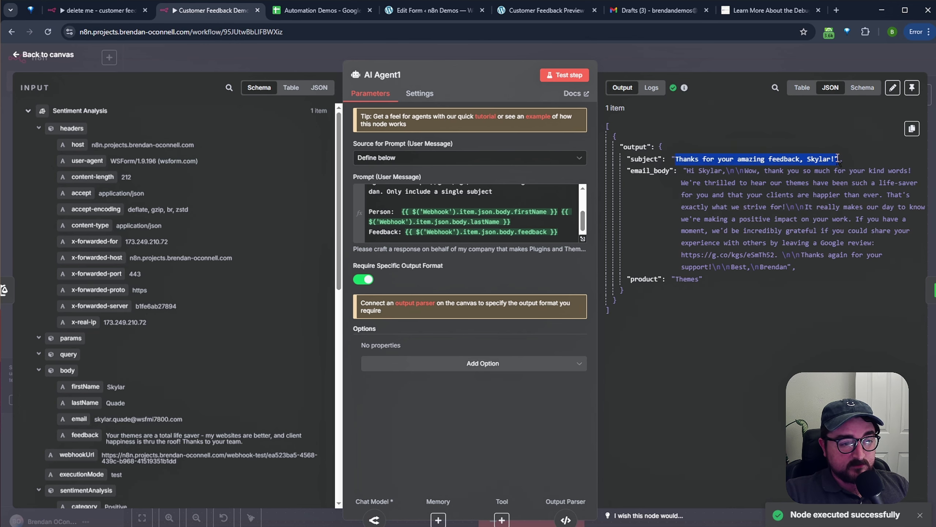
pyautogui.moveTo(684, 170); pyautogui.dragTo(793, 267)
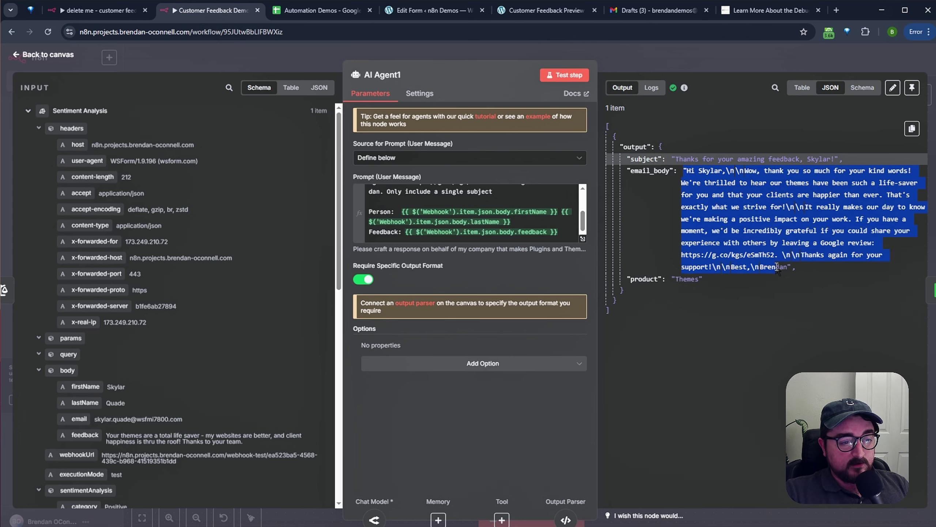
pyautogui.click(689, 168)
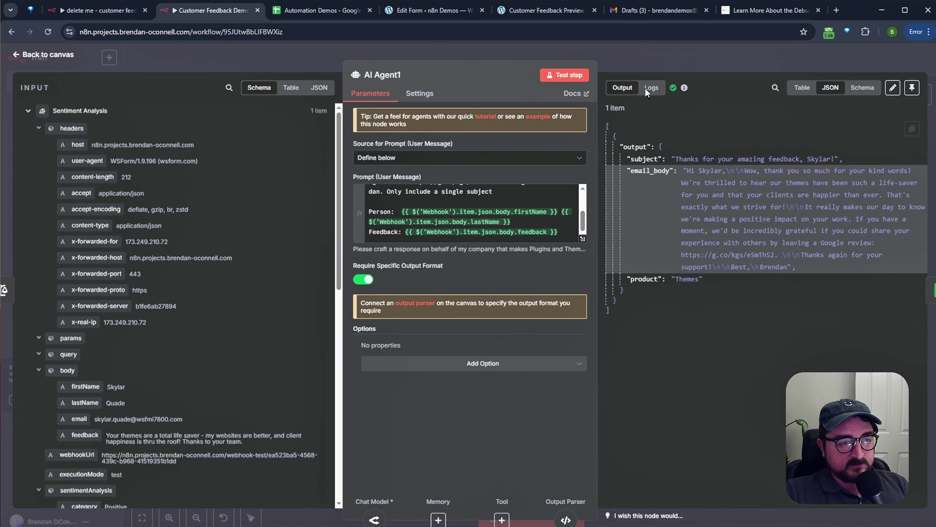
# - Return to the canvas and run the Google Sheets1 node and the Gmail1 node individually
pyautogui.press('Escape')
pyautogui.click(657, 107)
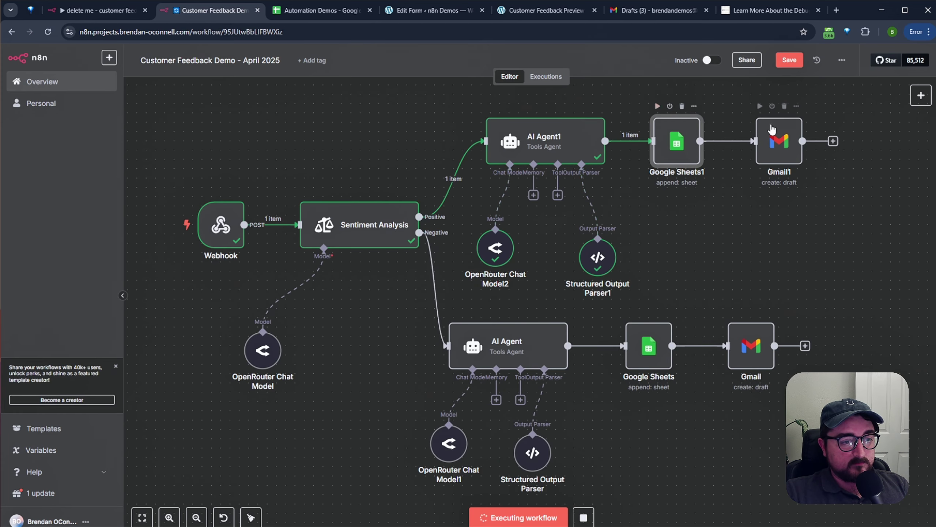
pyautogui.click(759, 107)
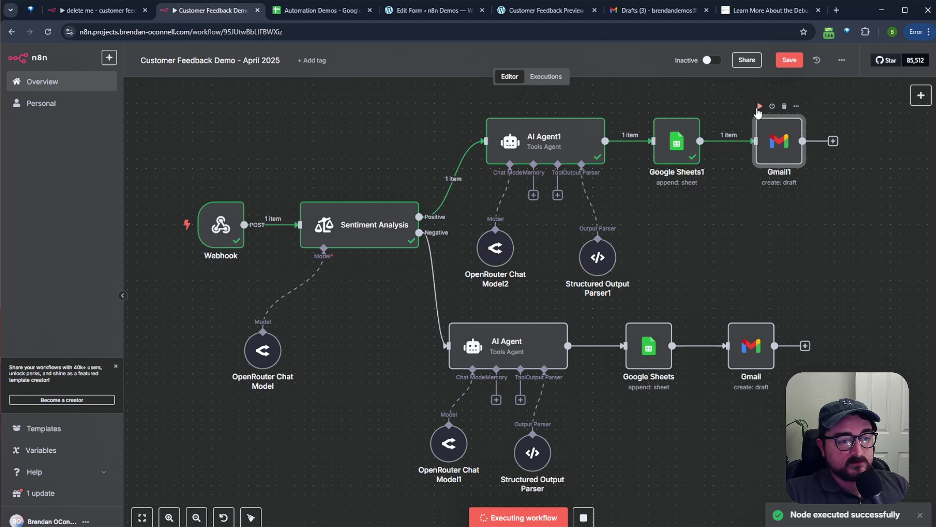
# - Switch to the Automation Demos spreadsheet and examine the new row 4, reading its full response text
pyautogui.click(318, 10)
pyautogui.click(39, 282)
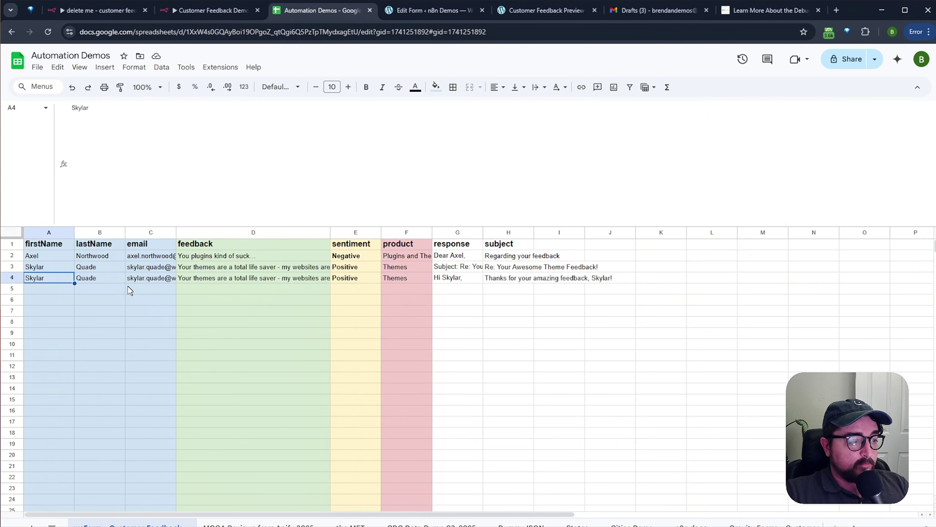
pyautogui.click(461, 282)
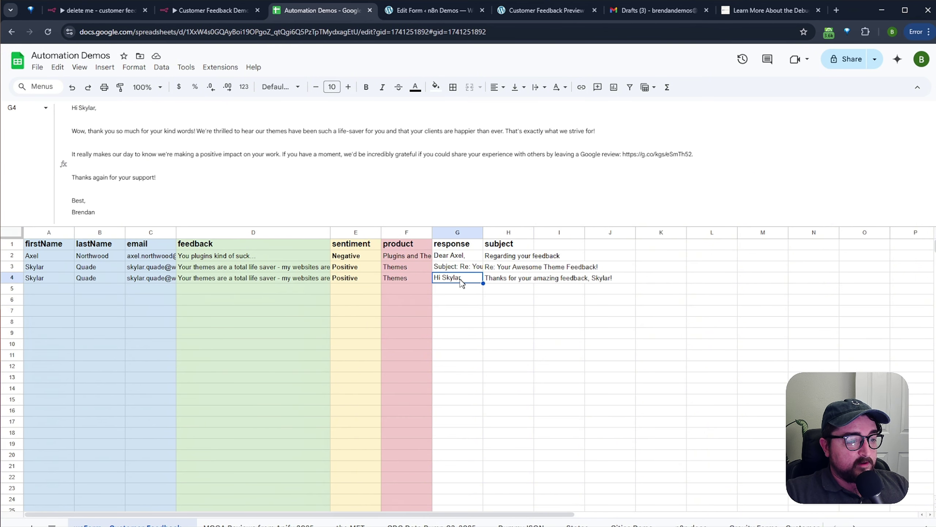
pyautogui.click(127, 134)
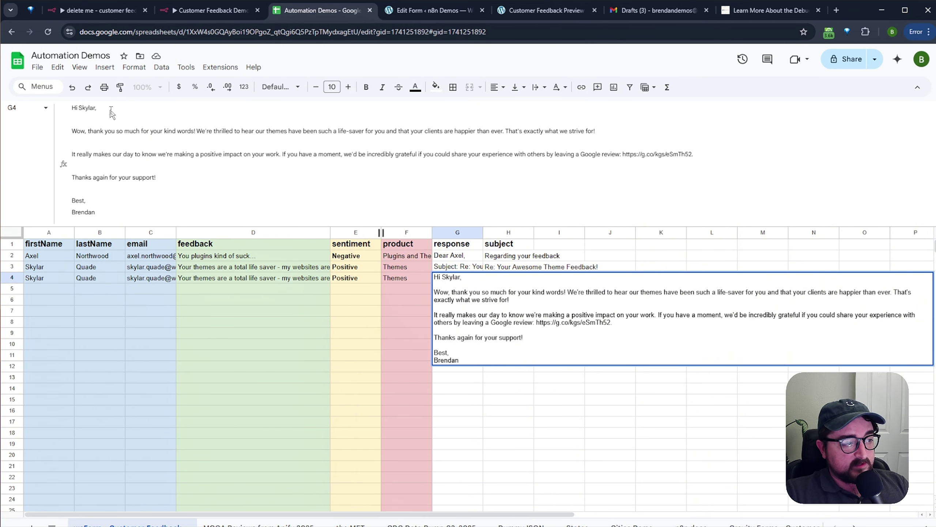
pyautogui.moveTo(109, 107); pyautogui.dragTo(58, 114)
pyautogui.click(372, 155)
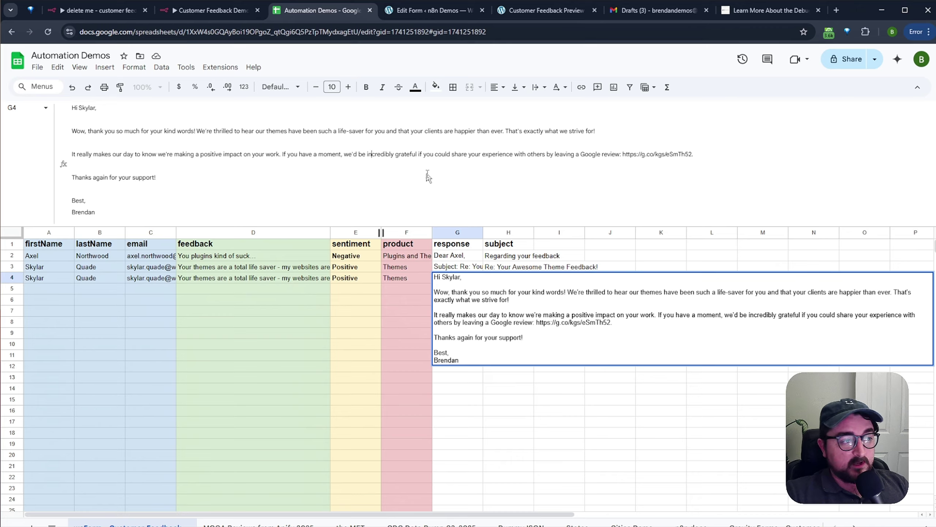
# - Back in n8n, add a Sampling Temperature option of 0.2 to OpenRouter Chat Model2 and read the option's description
pyautogui.click(210, 10)
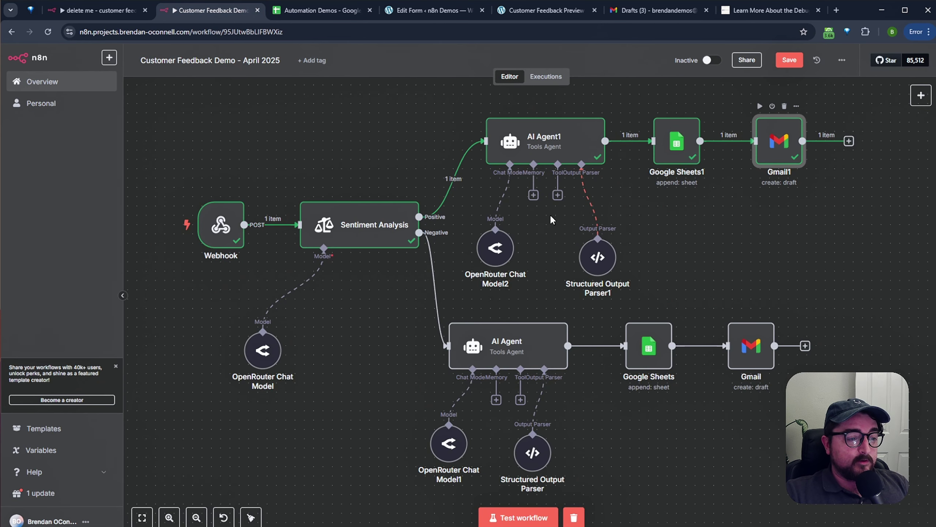
pyautogui.doubleClick(502, 250)
pyautogui.click(431, 211)
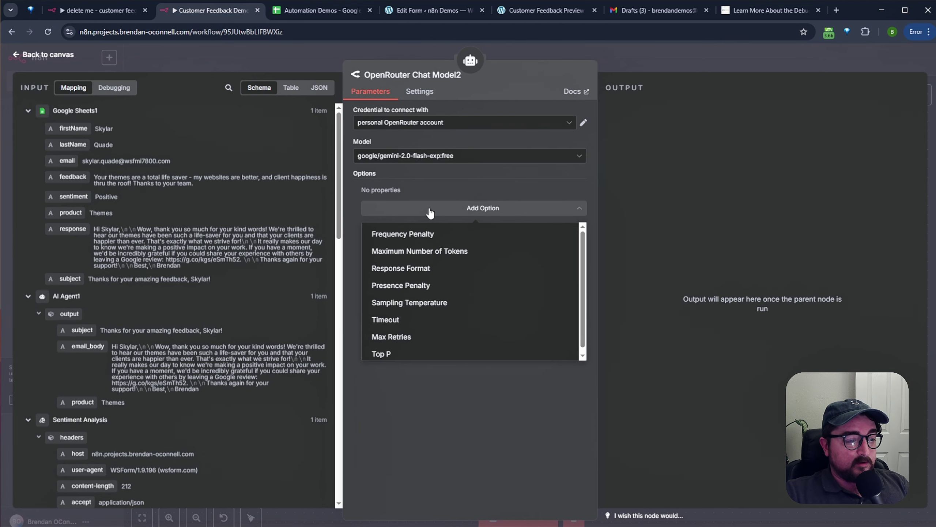
pyautogui.click(454, 303)
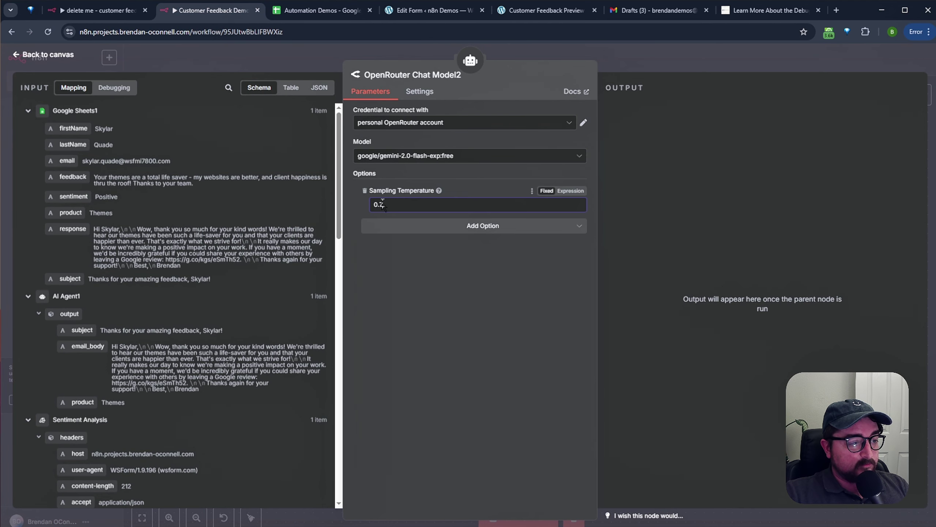
pyautogui.write('2')
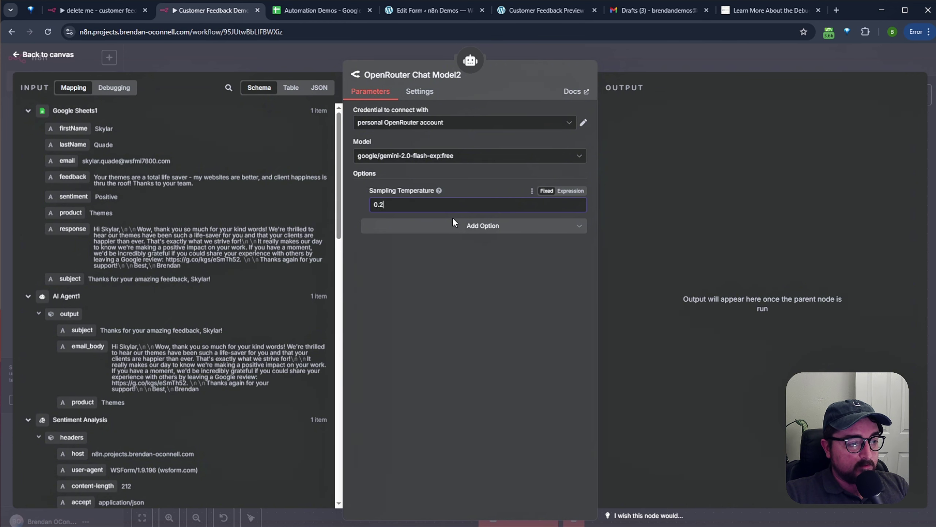
pyautogui.moveTo(438, 191)
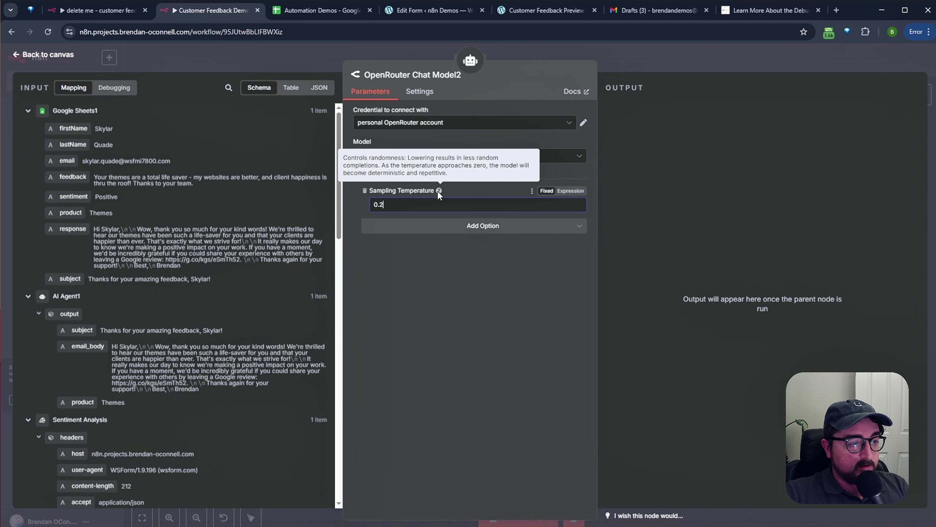
pyautogui.moveTo(458, 158); pyautogui.dragTo(500, 158)
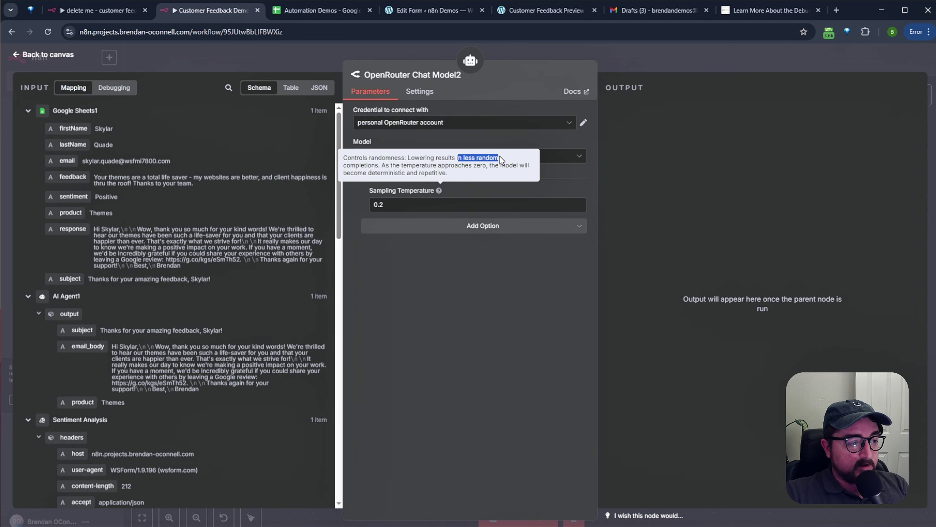
pyautogui.press('Escape')
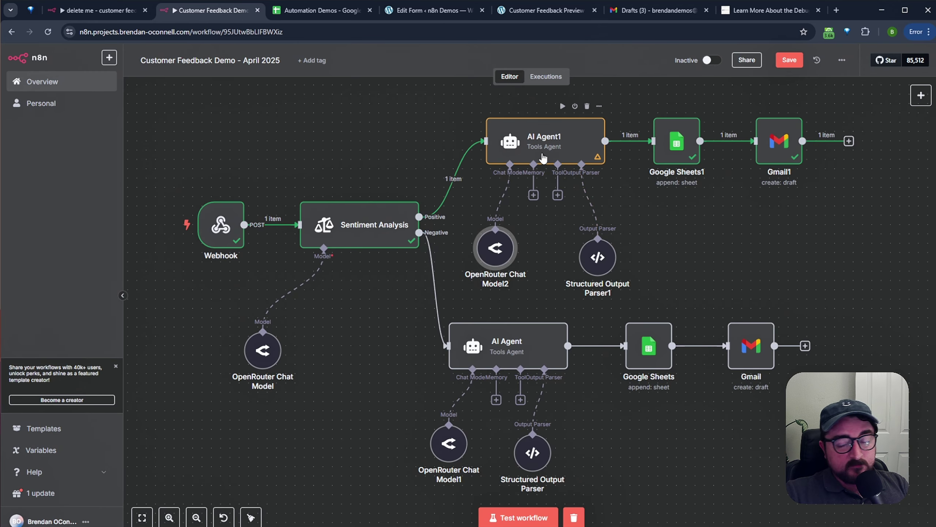
# - Switch to the Automation Demos spreadsheet and review the response and subject columns across the logged rows
pyautogui.press('1')
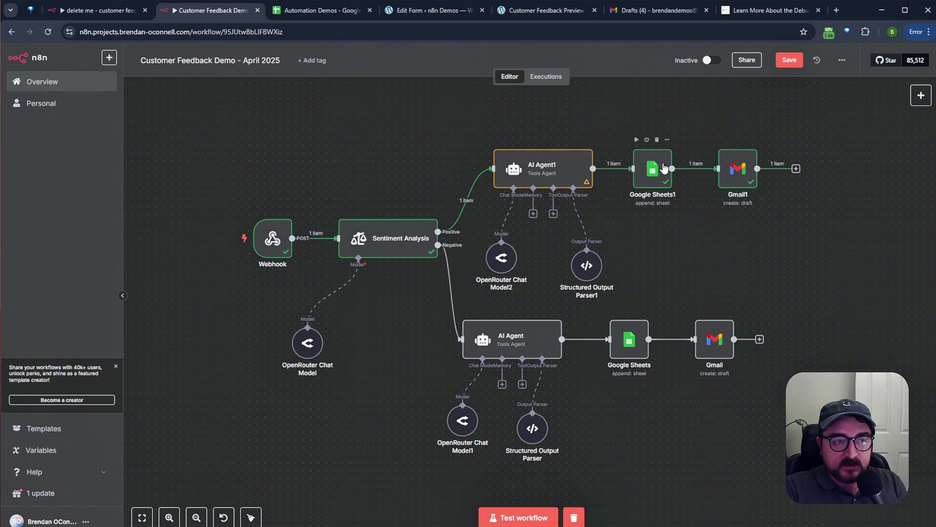
pyautogui.click(332, 11)
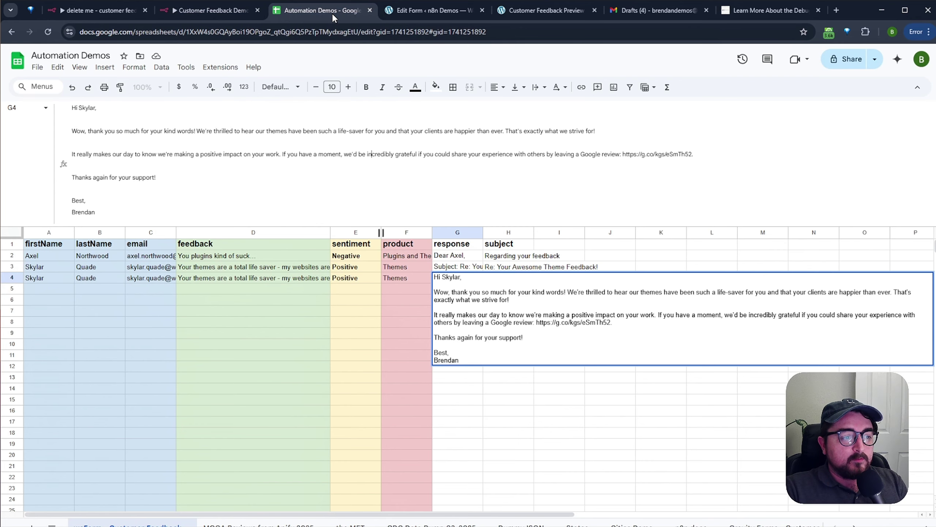
pyautogui.click(256, 310)
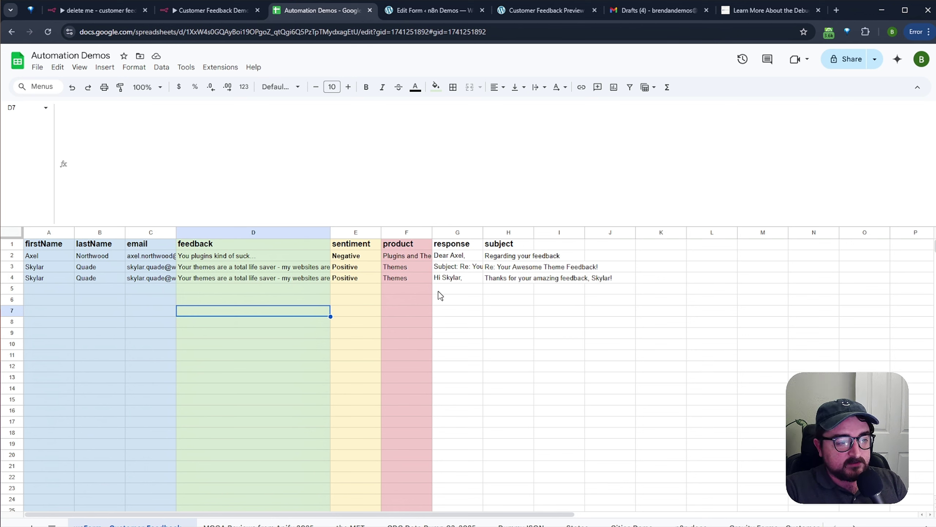
pyautogui.moveTo(457, 255); pyautogui.dragTo(470, 324)
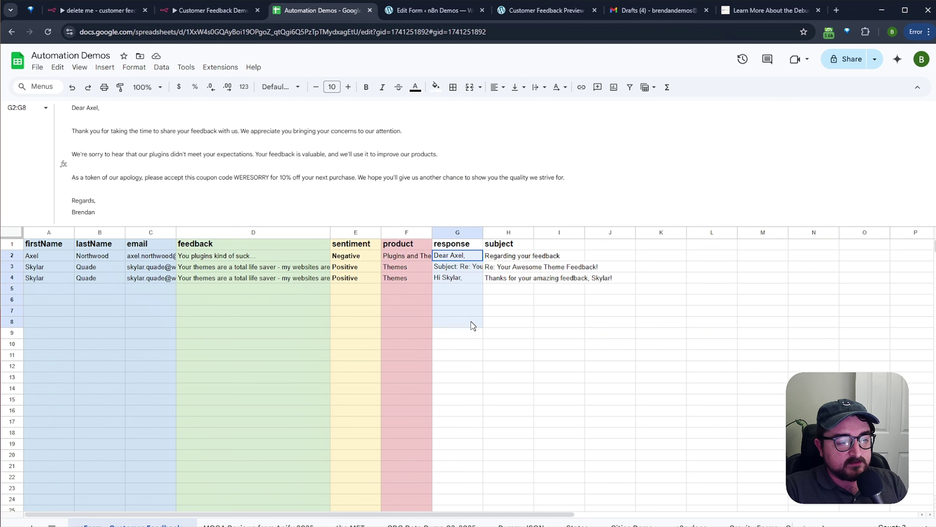
pyautogui.moveTo(509, 256); pyautogui.dragTo(515, 342)
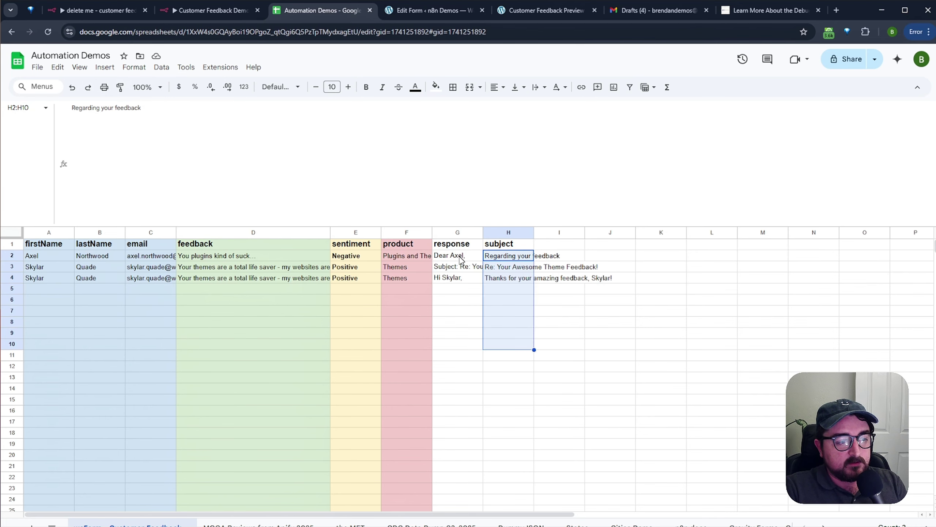
pyautogui.moveTo(461, 258); pyautogui.dragTo(460, 346)
# - Return to the n8n canvas, move the negative branch's Structured Output Parser node slightly right and down, and save the workflow
pyautogui.click(212, 10)
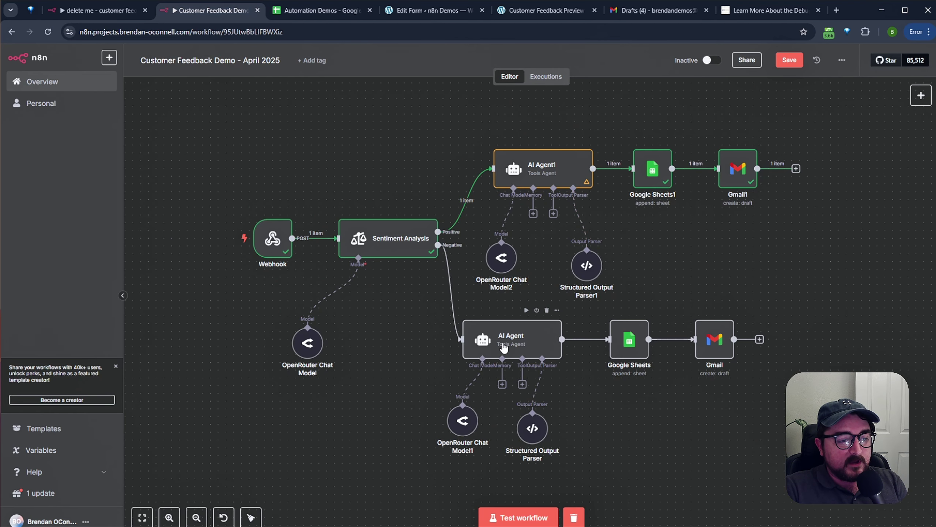
pyautogui.moveTo(538, 426); pyautogui.dragTo(584, 442)
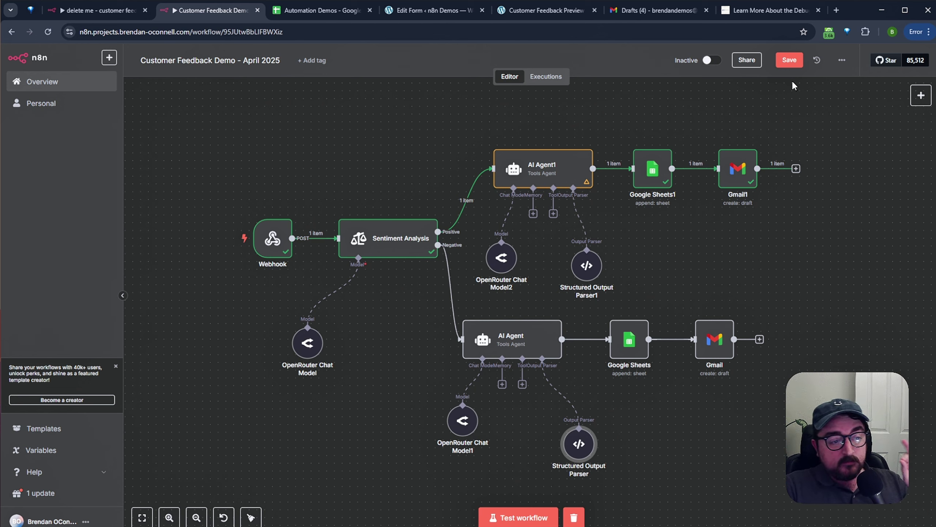
pyautogui.click(789, 61)
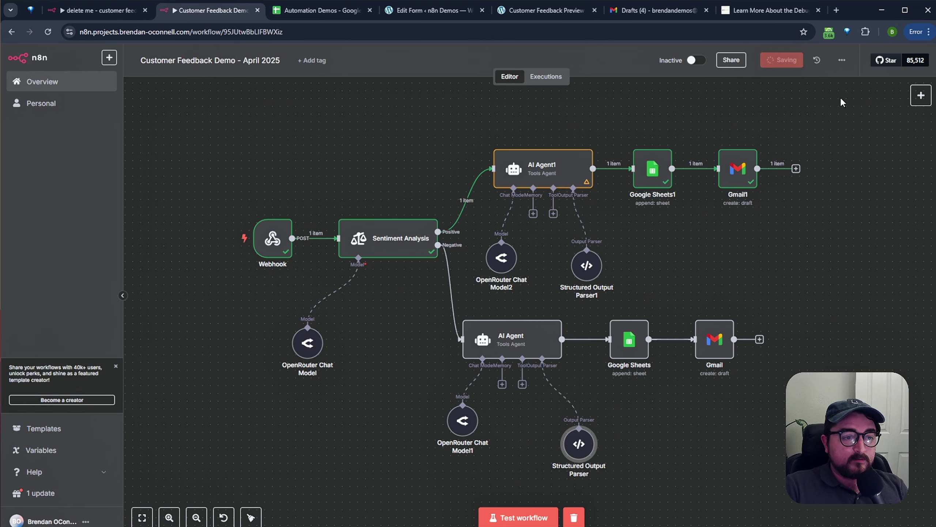
# - Activate the Customer Feedback Demo - April 2025 workflow and dismiss the production webhook notice
pyautogui.click(712, 60)
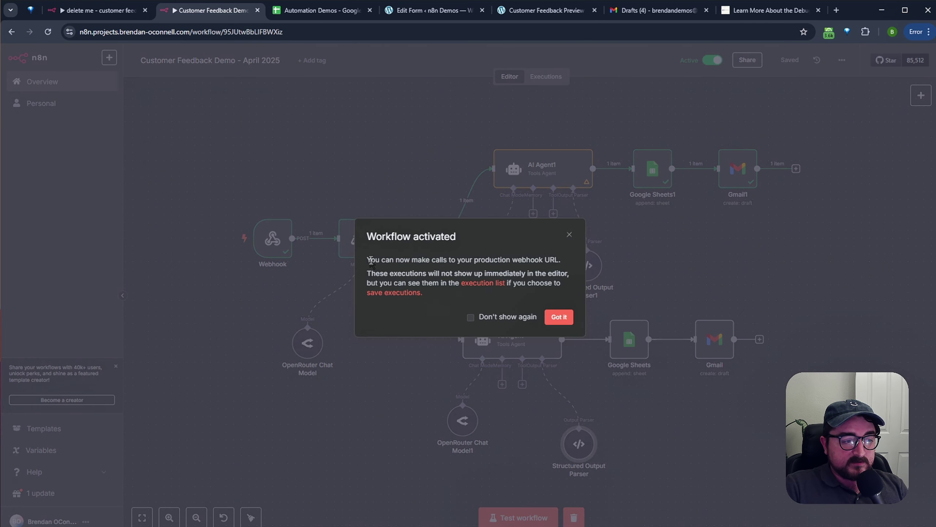
pyautogui.moveTo(368, 259); pyautogui.dragTo(560, 262)
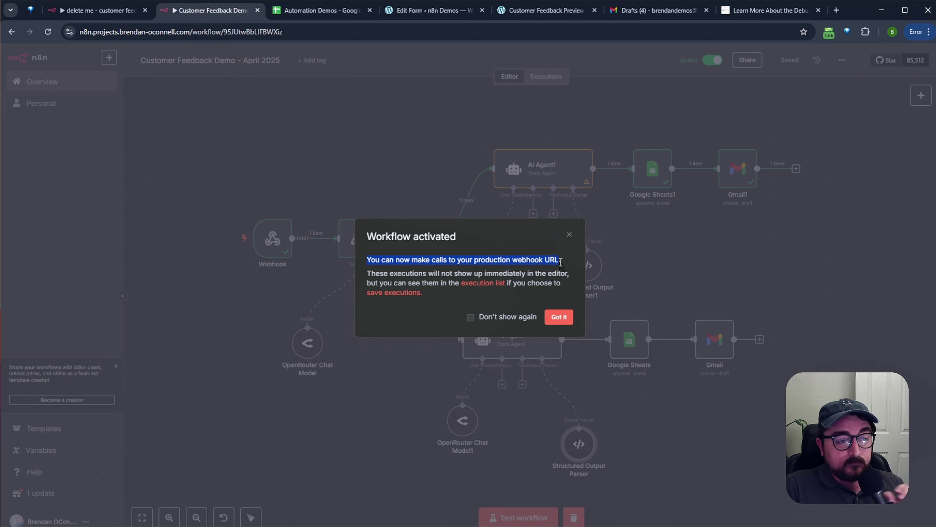
pyautogui.click(559, 318)
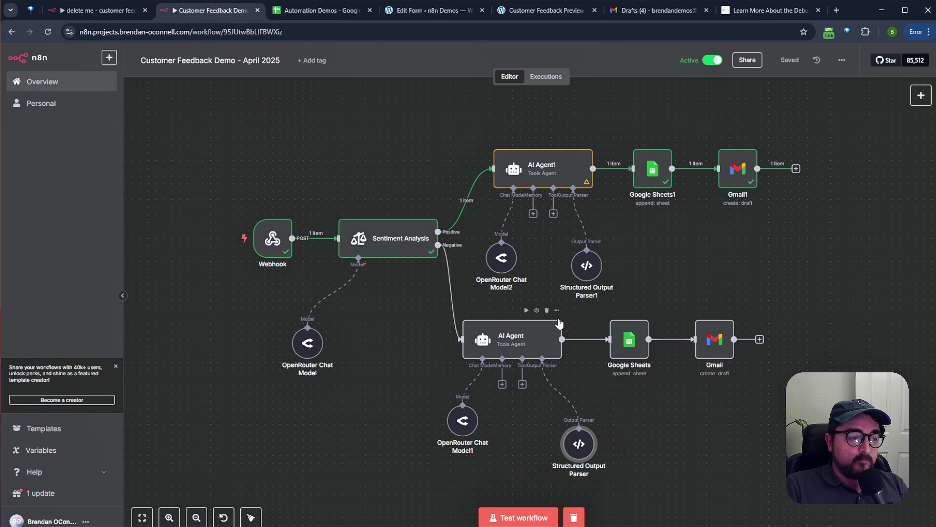
# - Open the Webhook node and compare its test and production URLs, leaving the production URL displayed
pyautogui.doubleClick(279, 242)
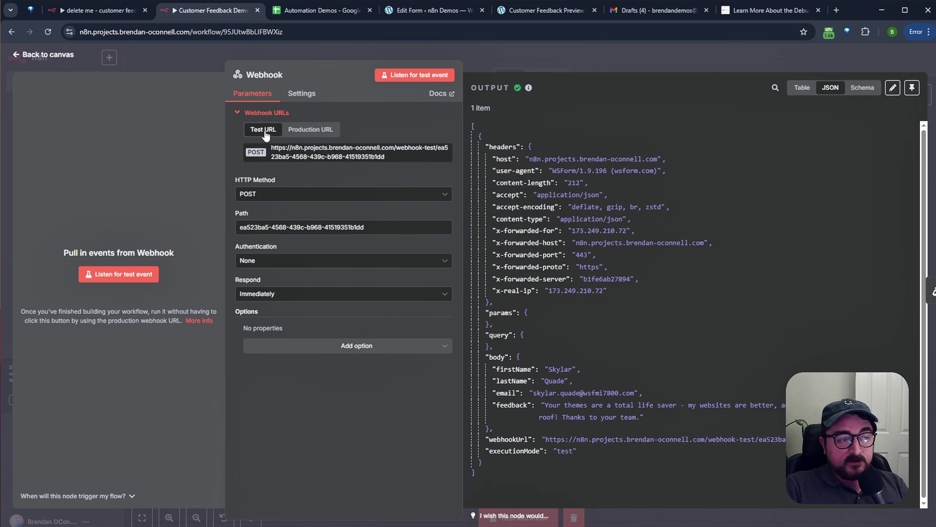
pyautogui.click(310, 133)
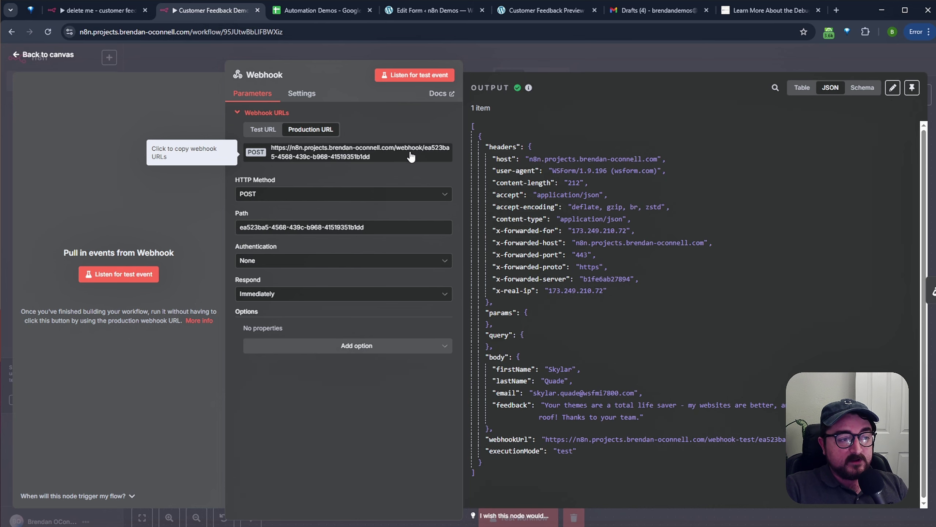
pyautogui.click(263, 130)
pyautogui.doubleClick(428, 148)
pyautogui.click(318, 130)
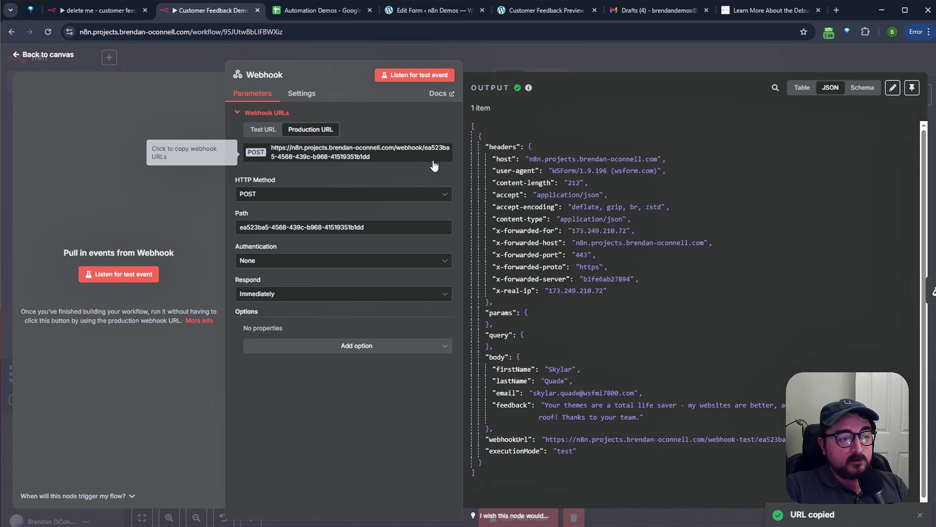
# - Switch to the WordPress form editor and remove "-test" from the endpoint URL in the n8n demo webhook action
pyautogui.click(440, 10)
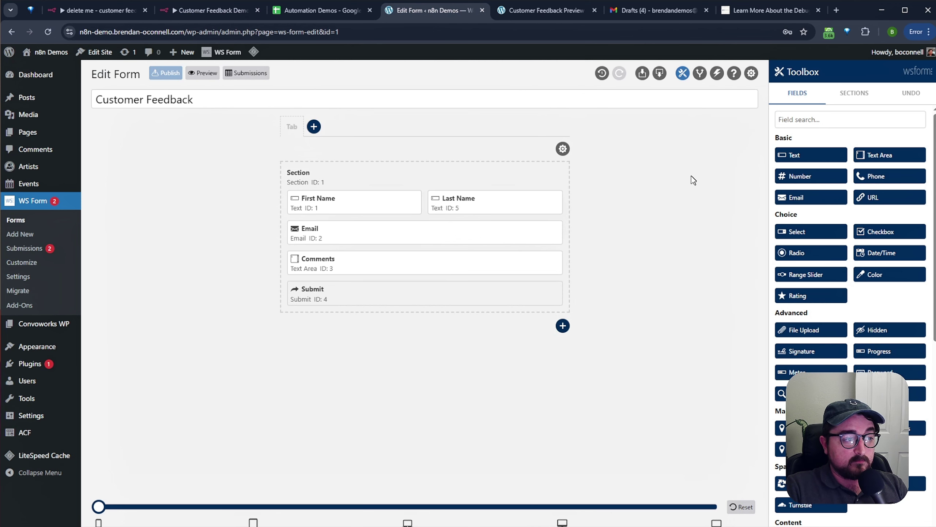
pyautogui.click(717, 74)
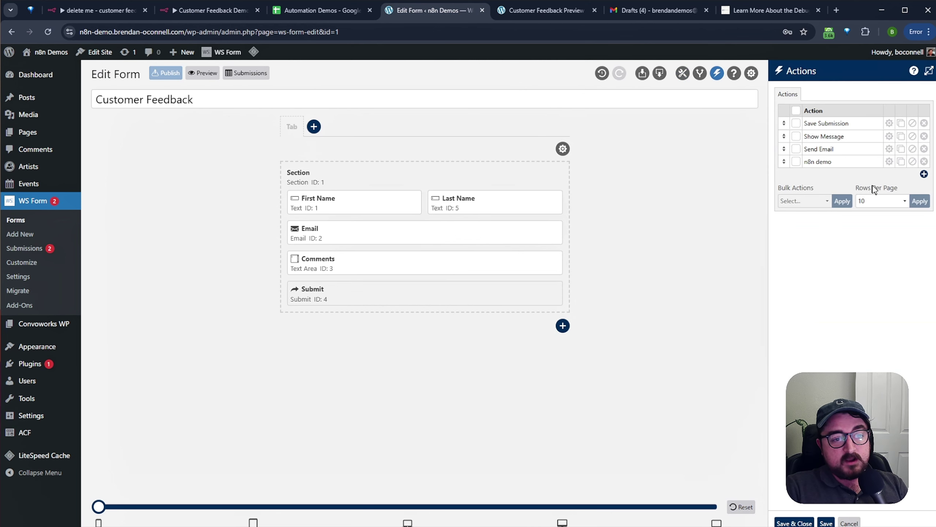
pyautogui.click(890, 163)
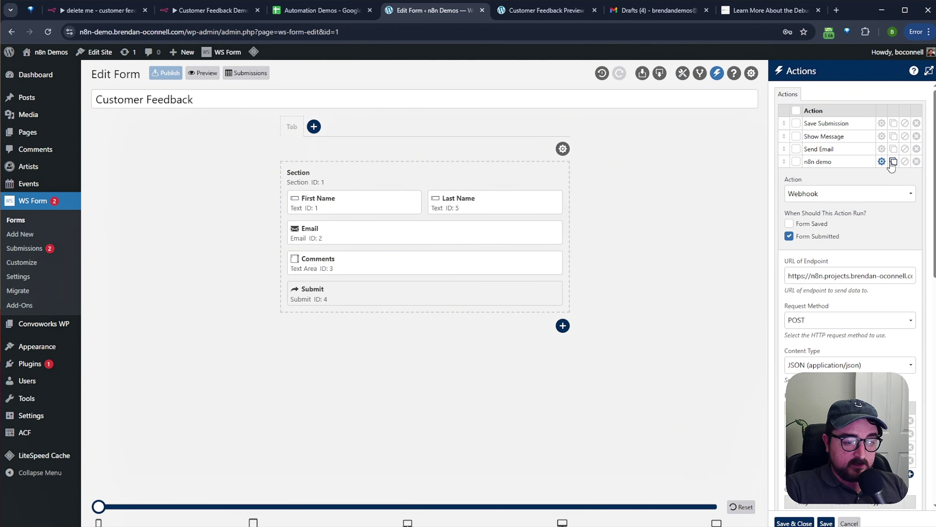
pyautogui.scroll(-3, 891, 170)
pyautogui.click(878, 176)
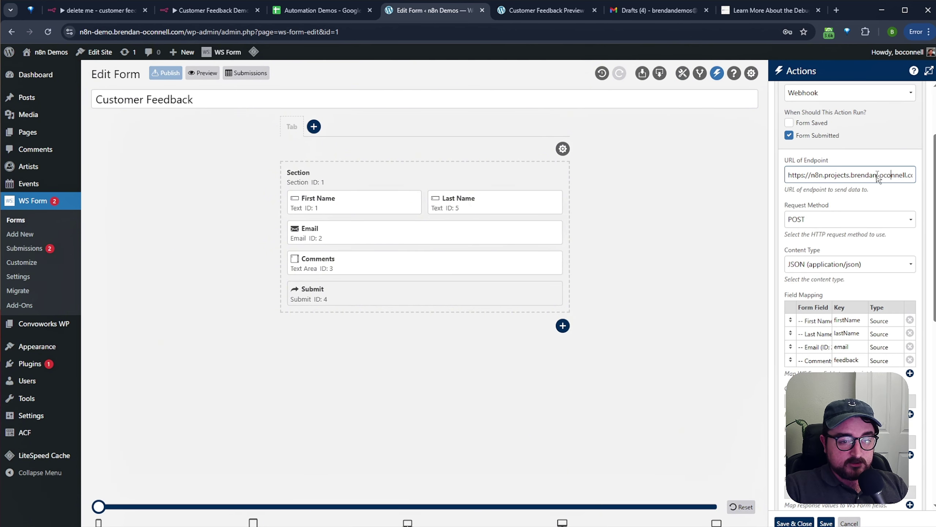
pyautogui.press('End')
pyautogui.press('BackSpace')
pyautogui.press('BackSpace')
pyautogui.press('BackSpace')
pyautogui.press('BackSpace')
pyautogui.press('BackSpace')
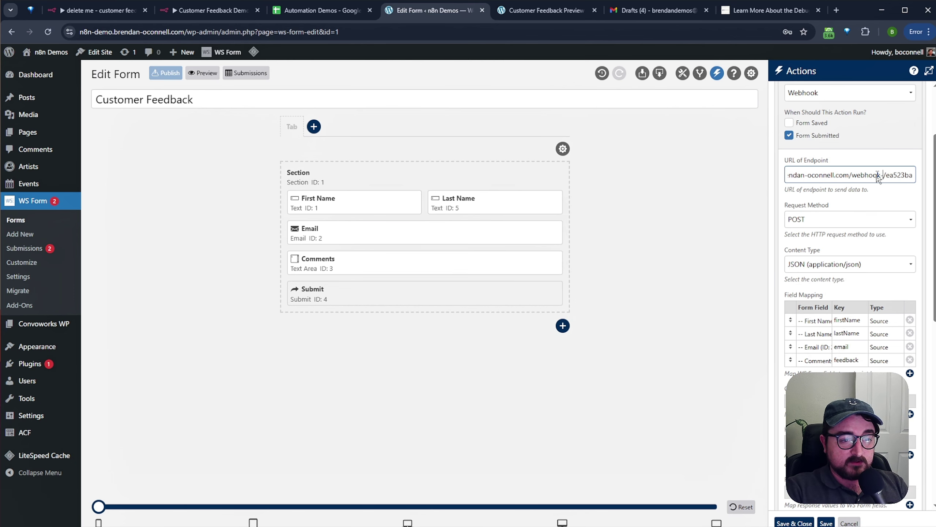
# - Return to the n8n workflow and close the Webhook node's settings
pyautogui.hotkey('ctrl', 'shift', 'Tab')
pyautogui.hotkey('ctrl', 'shift', 'Tab')
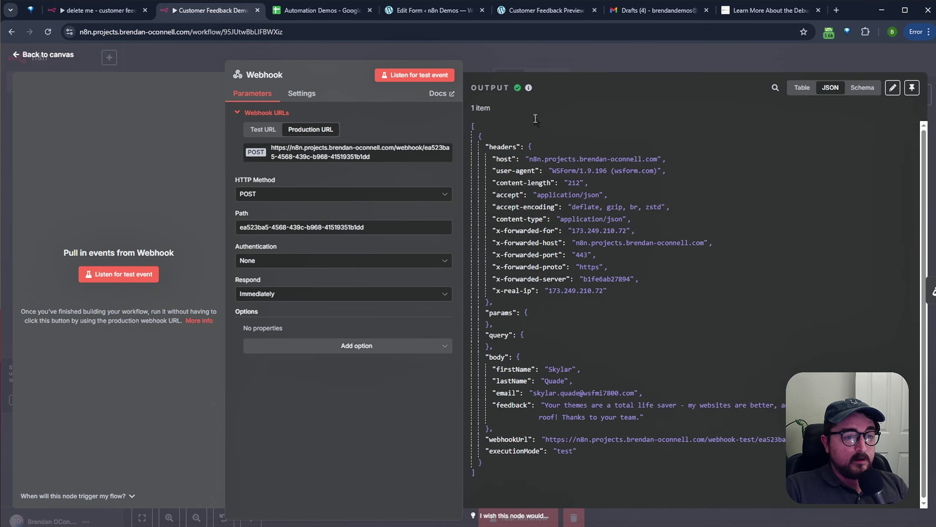
pyautogui.press('Escape')
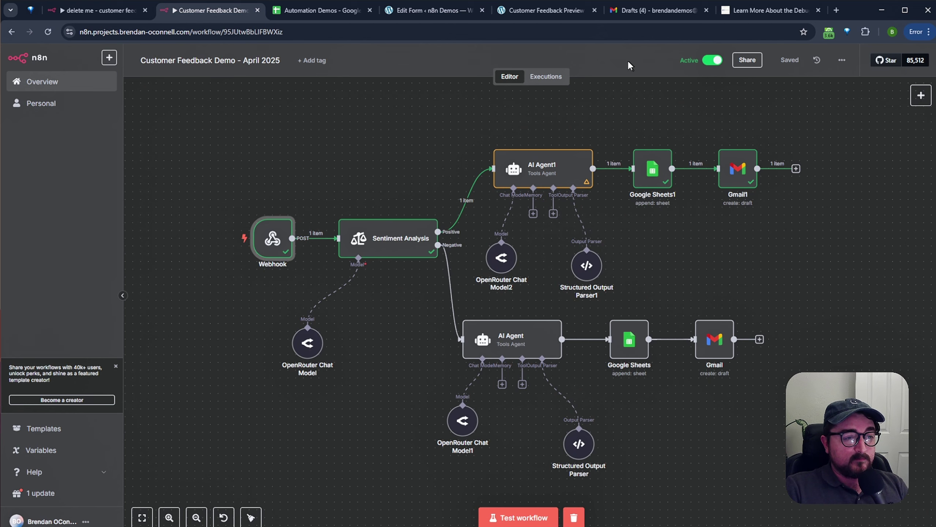
# - Switch to the WordPress Customer Feedback page editor, open the published page and bring its feedback form into view
pyautogui.click(546, 15)
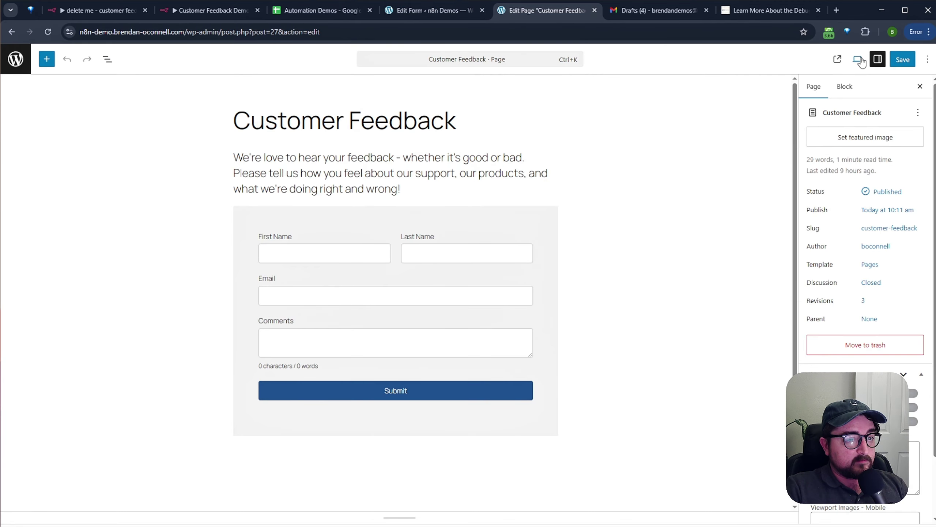
pyautogui.click(838, 59)
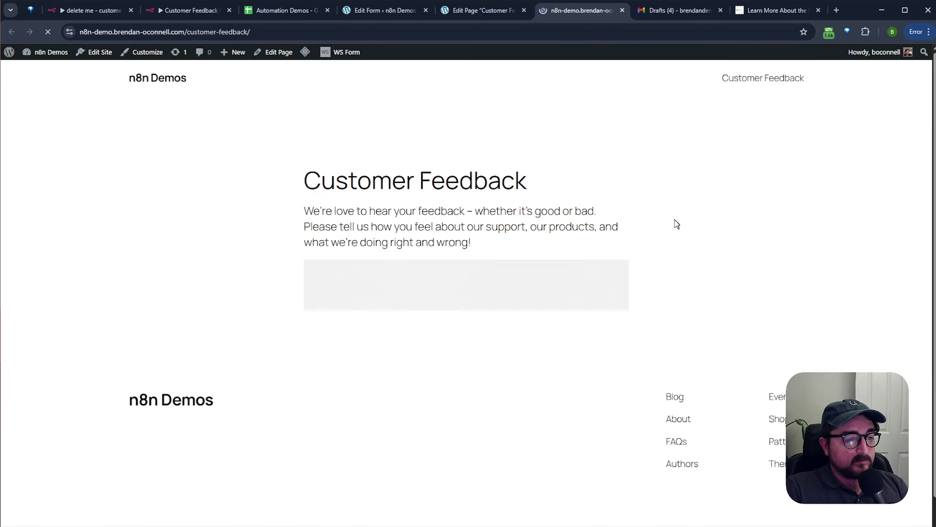
pyautogui.scroll(-2, 797, 321)
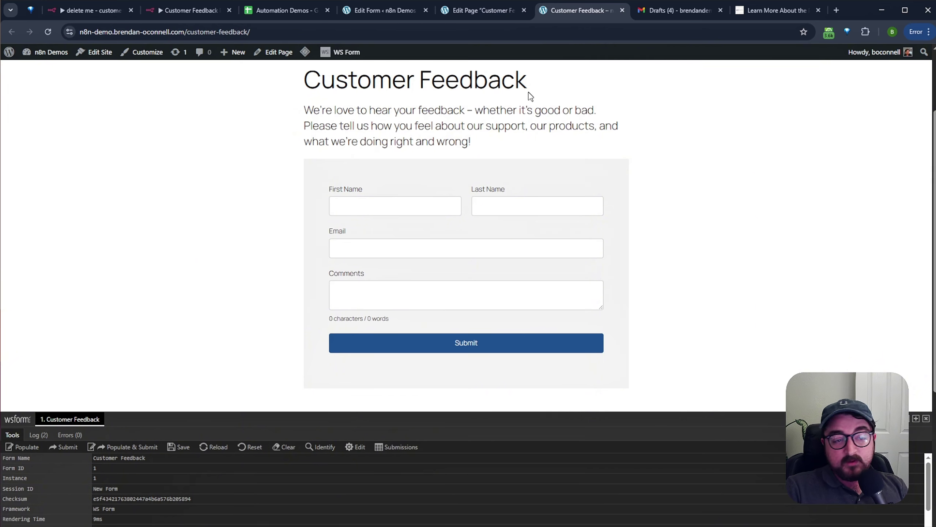
pyautogui.moveTo(332, 113); pyautogui.dragTo(483, 112)
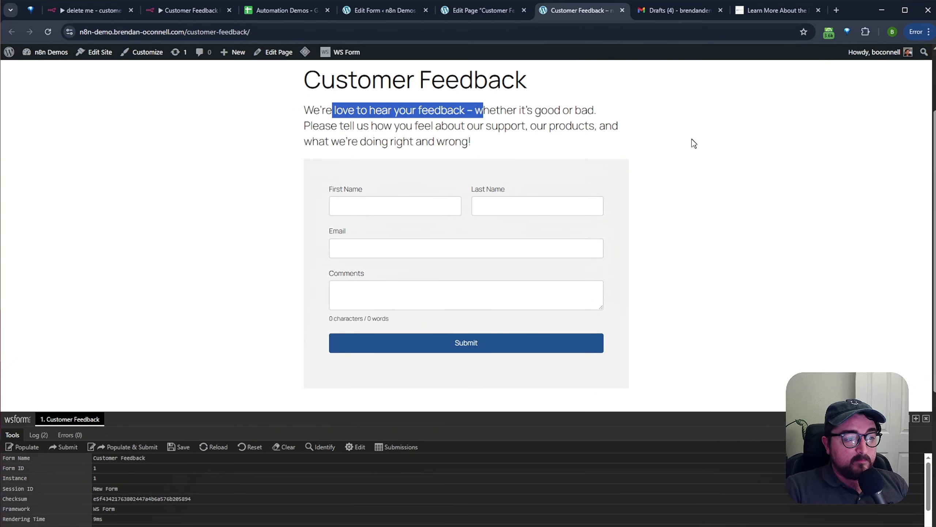
pyautogui.click(719, 164)
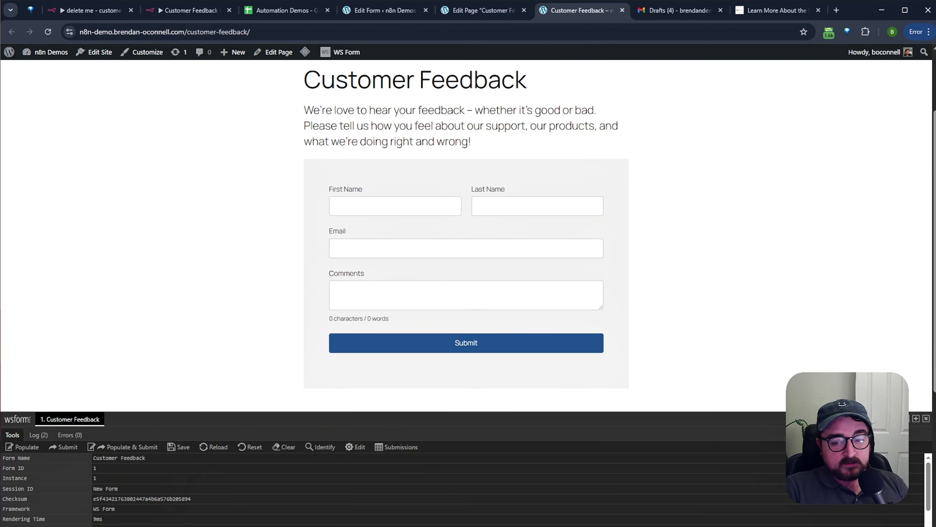
# - Fill the feedback form with sample data, enlarge Comments and replace its text with "My website is broken, and my logo is small. Your theme is trash."
pyautogui.click(22, 446)
pyautogui.moveTo(601, 309); pyautogui.dragTo(602, 385)
pyautogui.scroll(-3, 724, 334)
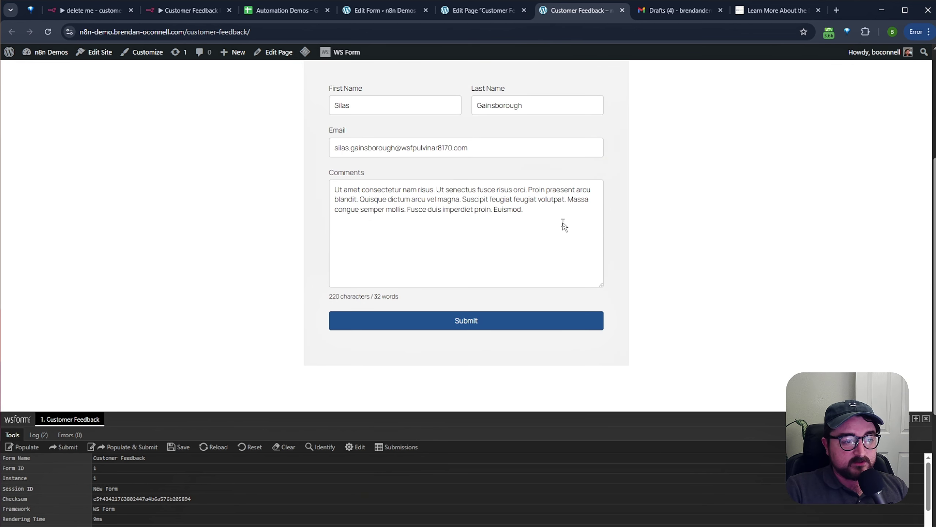
pyautogui.moveTo(563, 224); pyautogui.dragTo(195, 183)
pyautogui.press('BackSpace')
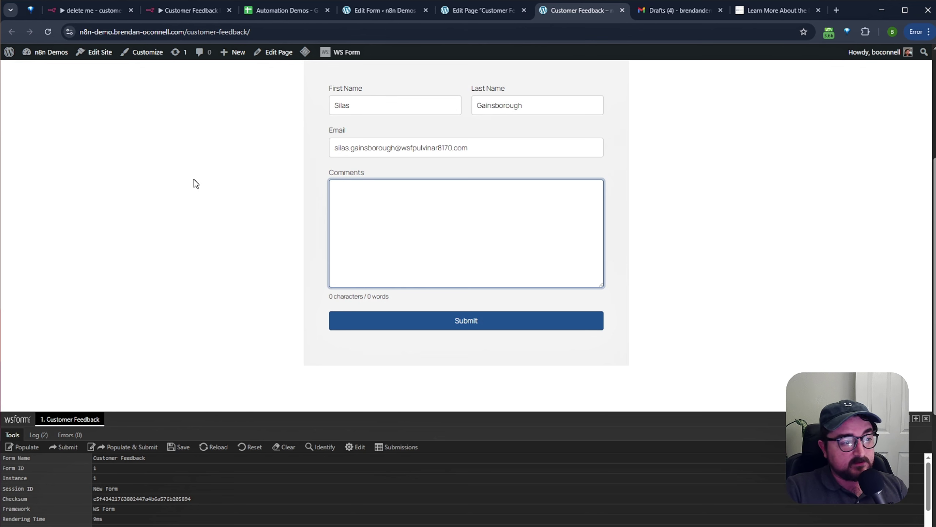
pyautogui.hotkey('ctrl', 'v')
pyautogui.scroll(2, 459, 284)
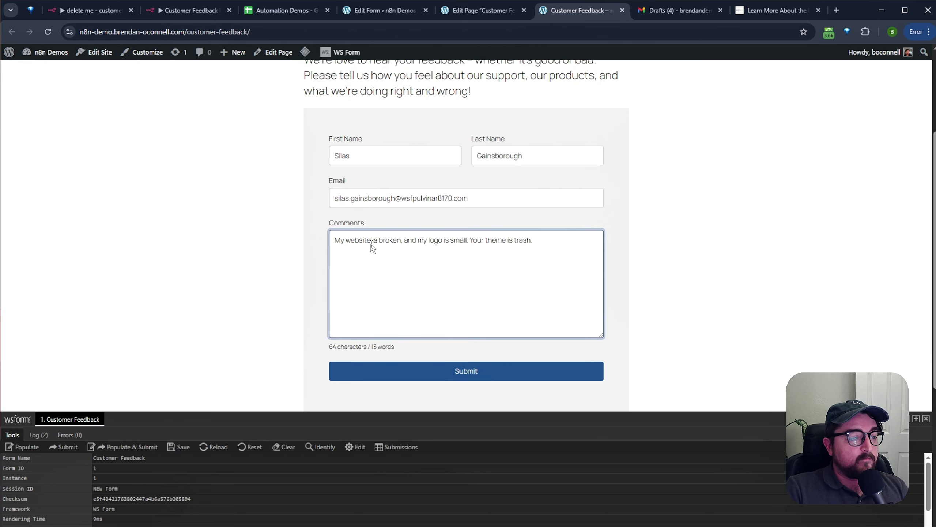
# - Read over the negative comment and submit the Customer Feedback form
pyautogui.moveTo(417, 243); pyautogui.dragTo(476, 244)
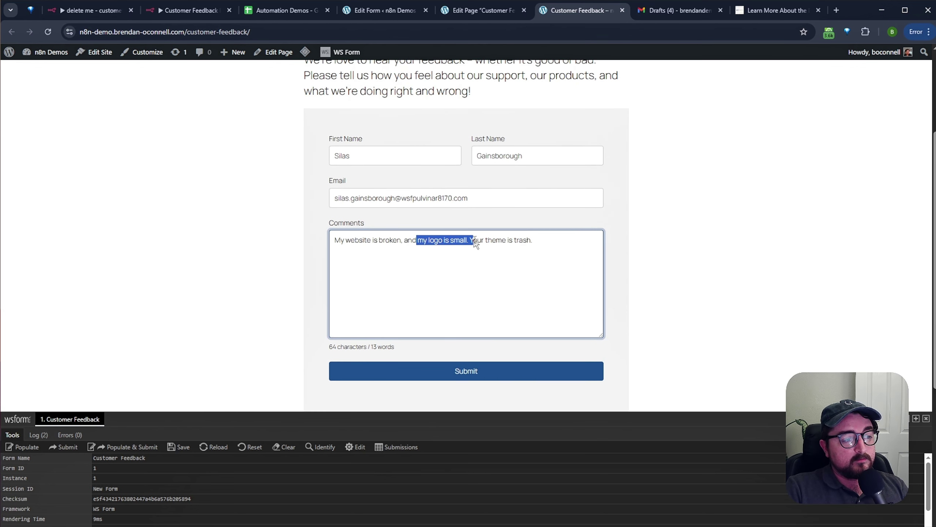
pyautogui.moveTo(540, 258); pyautogui.dragTo(482, 244)
pyautogui.click(540, 258)
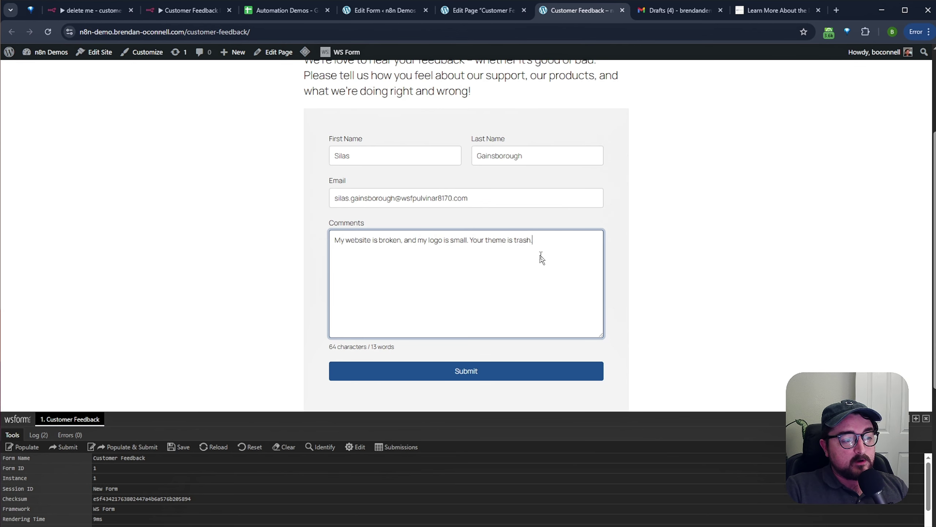
pyautogui.click(460, 371)
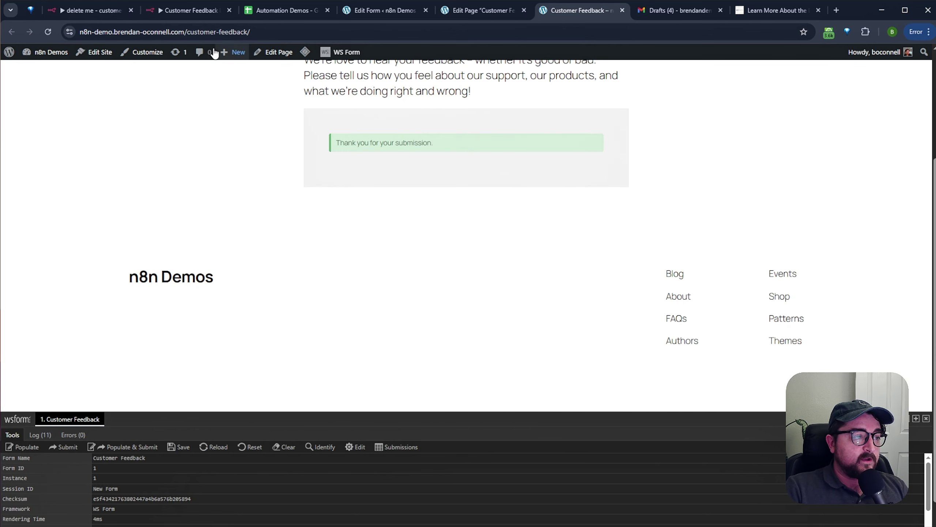
# - Switch to the n8n workflow and inspect the latest run in its executions list
pyautogui.click(190, 11)
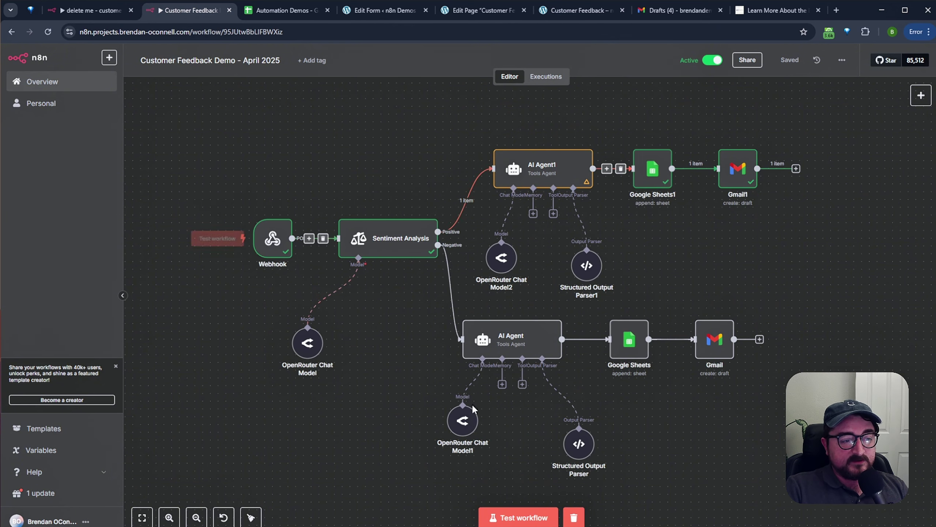
pyautogui.click(551, 82)
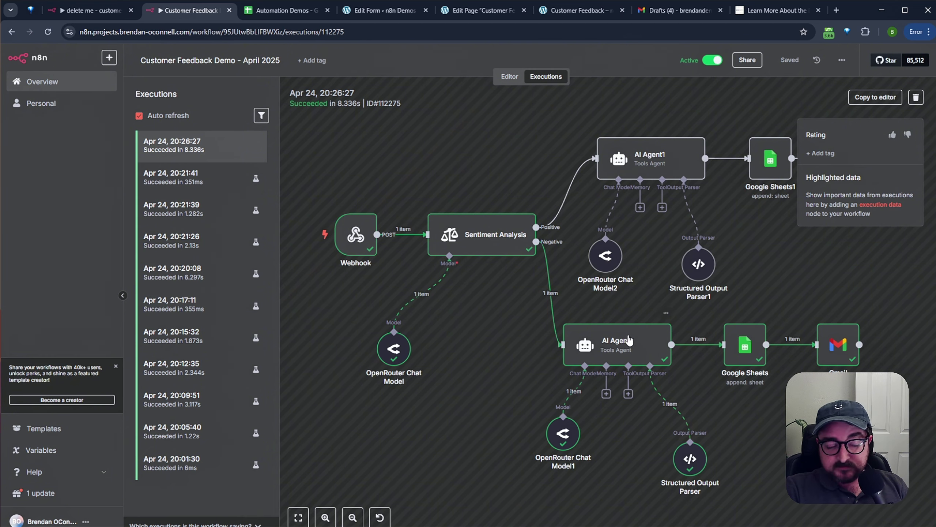
# - Switch to the Automation Demos spreadsheet and check the feedback, product and sentiment values in row 5
pyautogui.click(285, 11)
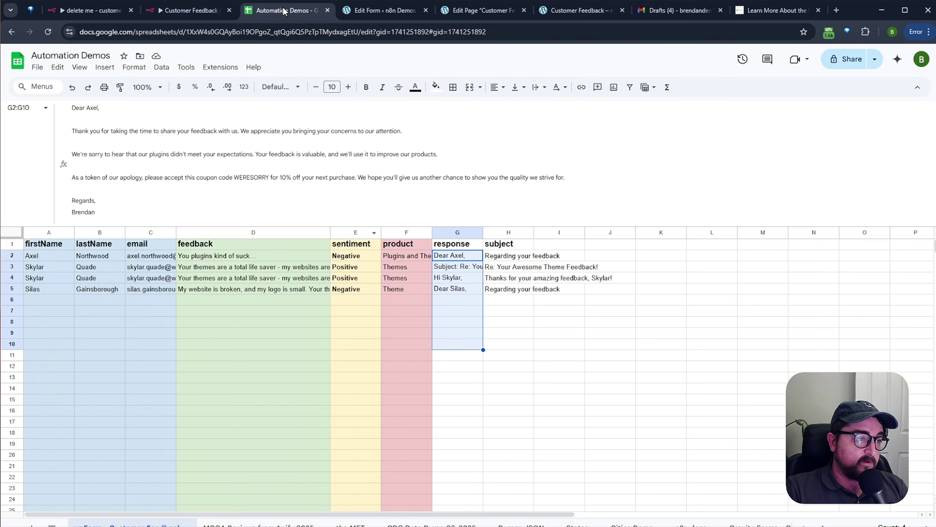
pyautogui.click(221, 289)
pyautogui.moveTo(132, 107); pyautogui.dragTo(306, 110)
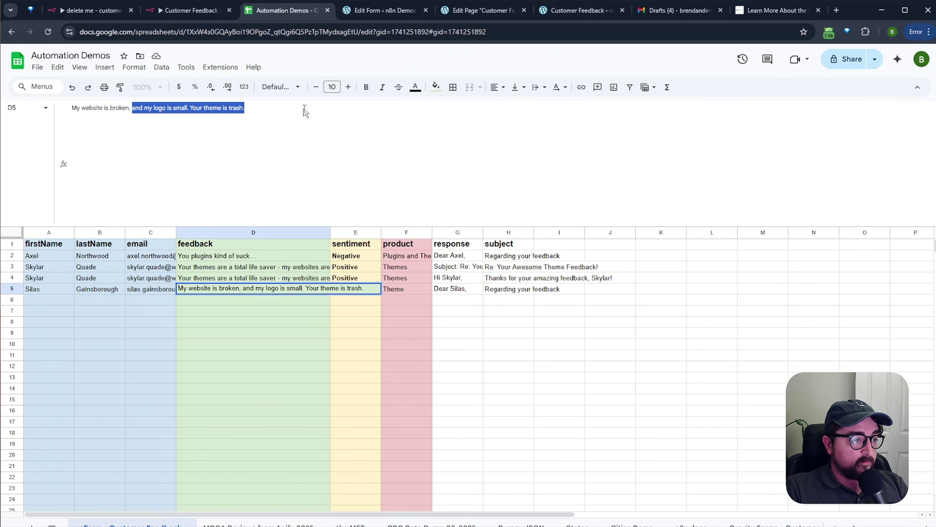
pyautogui.click(412, 292)
pyautogui.click(356, 291)
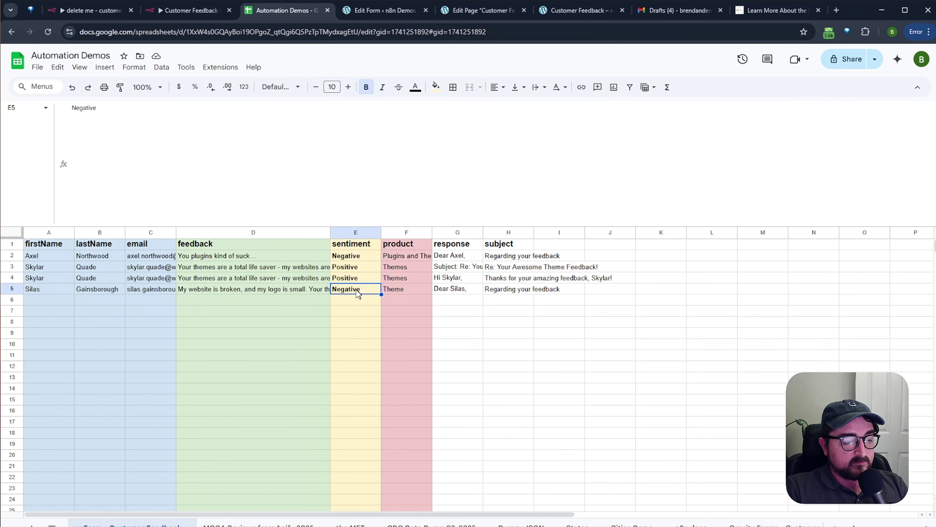
# - Read the full AI response text in cell G5, including the apology and the request for more details
pyautogui.click(453, 289)
pyautogui.click(143, 143)
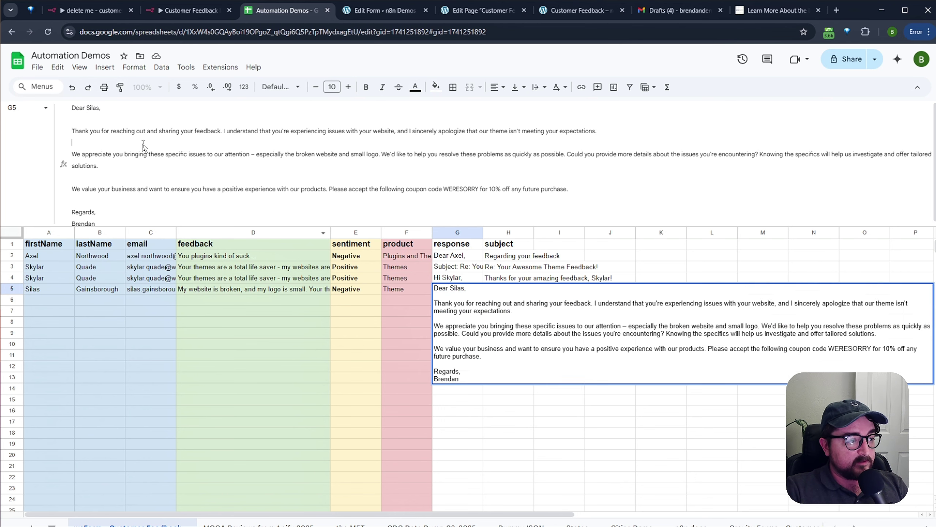
pyautogui.moveTo(120, 131); pyautogui.dragTo(489, 132)
pyautogui.moveTo(599, 132); pyautogui.dragTo(488, 133)
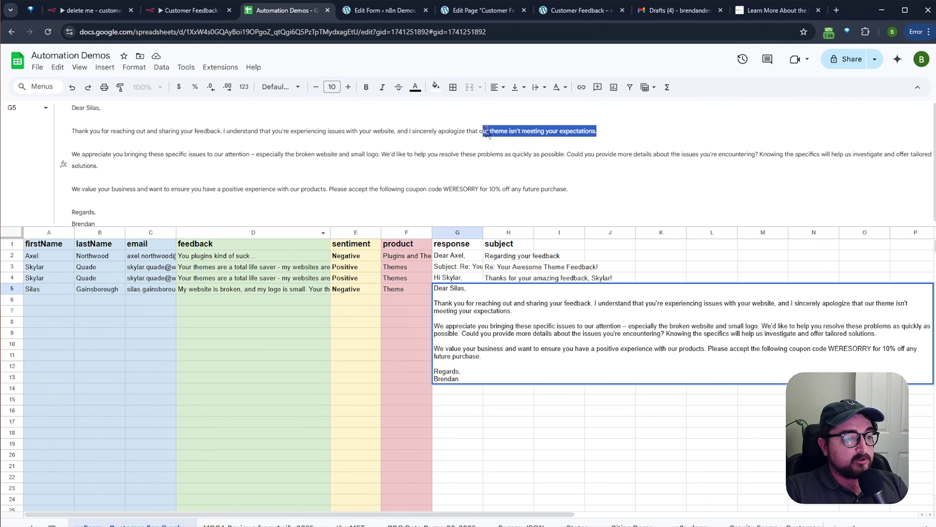
pyautogui.click(518, 136)
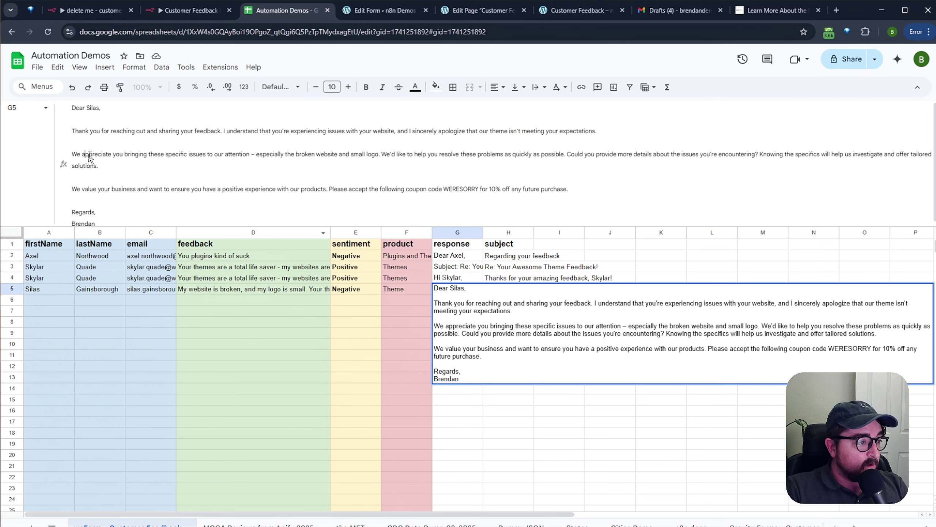
pyautogui.moveTo(86, 155); pyautogui.dragTo(689, 157)
pyautogui.click(749, 159)
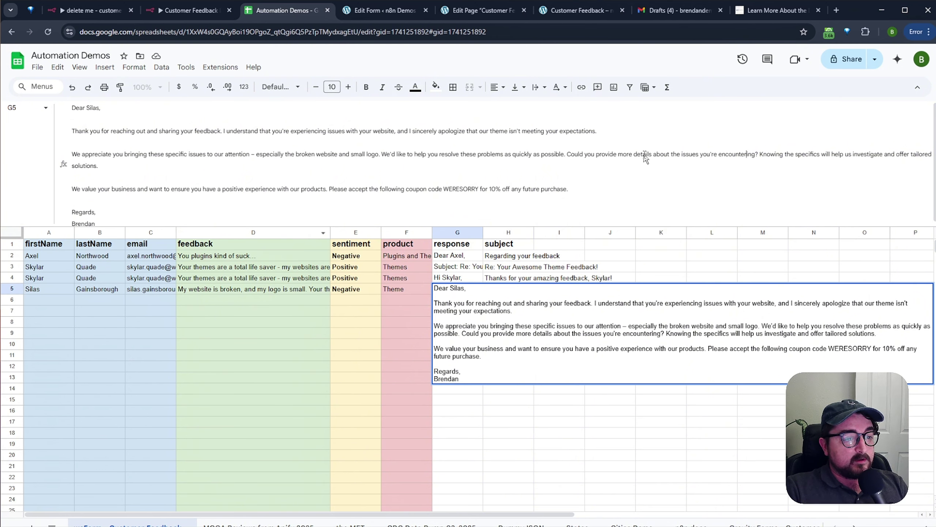
pyautogui.moveTo(567, 155); pyautogui.dragTo(762, 157)
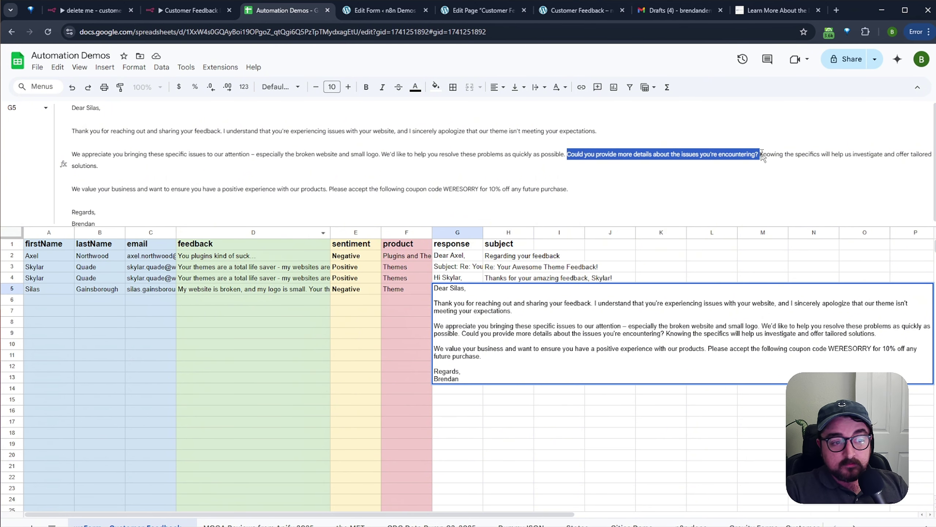
pyautogui.click(776, 155)
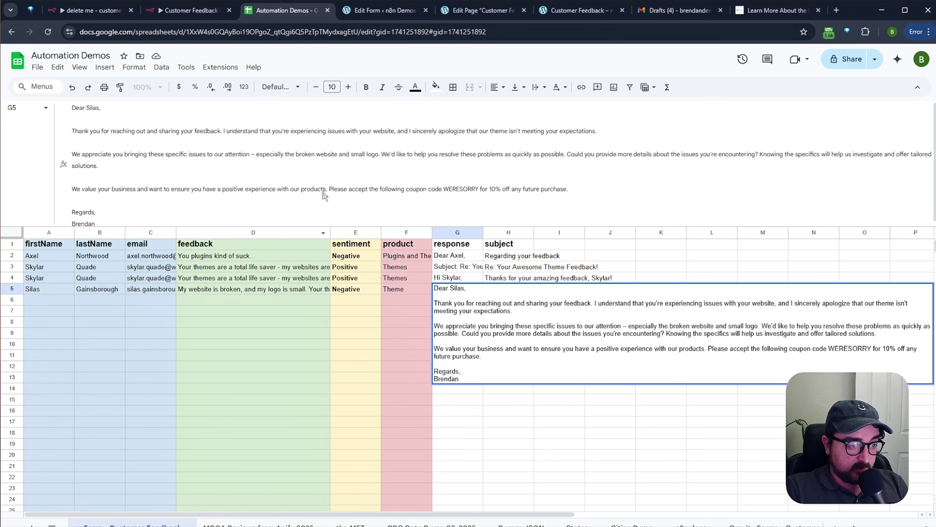
# - Highlight the coupon code sentence in the AI response of cell G5
pyautogui.moveTo(324, 189); pyautogui.dragTo(592, 194)
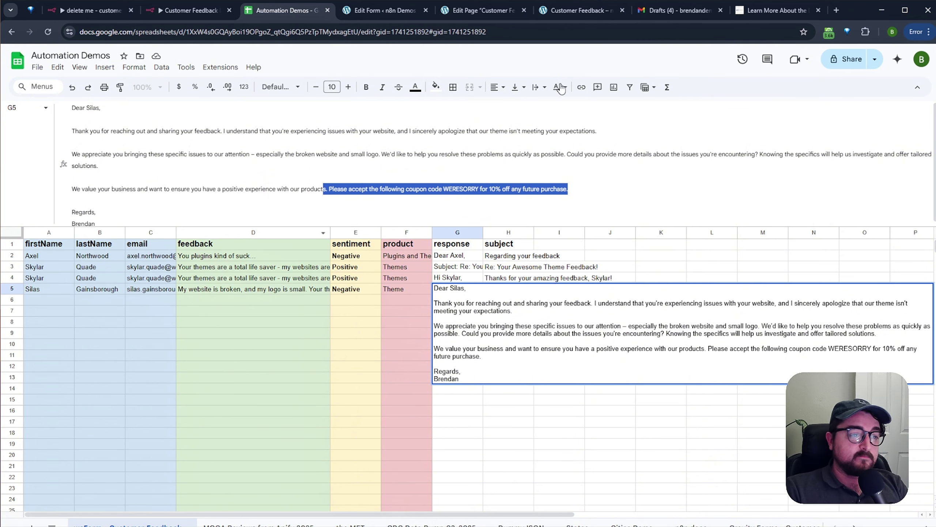
# - Switch to the live Customer Feedback page, reload the form and populate it with sample data
pyautogui.click(580, 12)
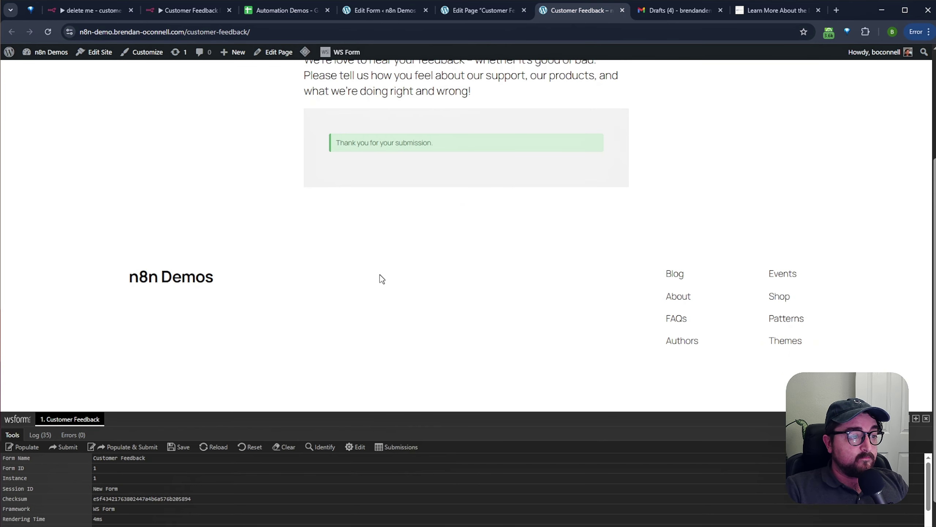
pyautogui.scroll(3, 387, 251)
pyautogui.press('F5')
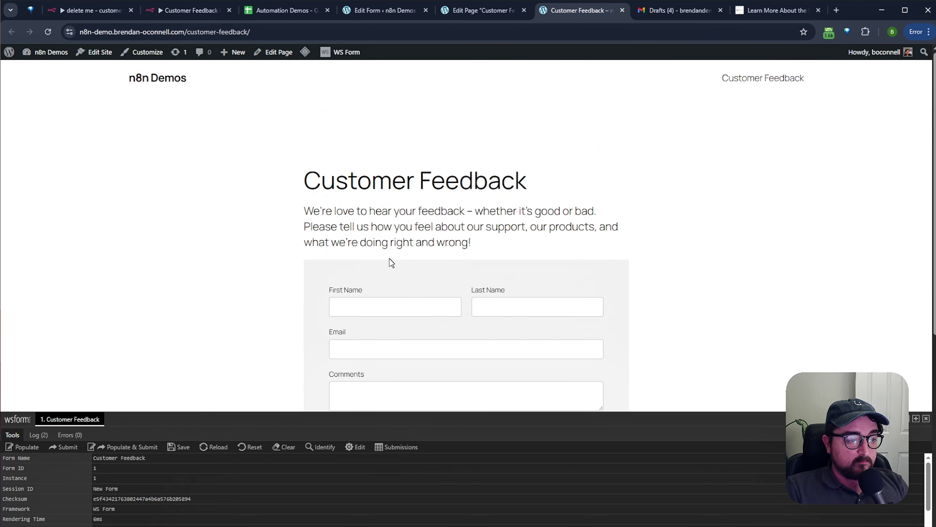
pyautogui.scroll(-1, 778, 254)
pyautogui.click(34, 447)
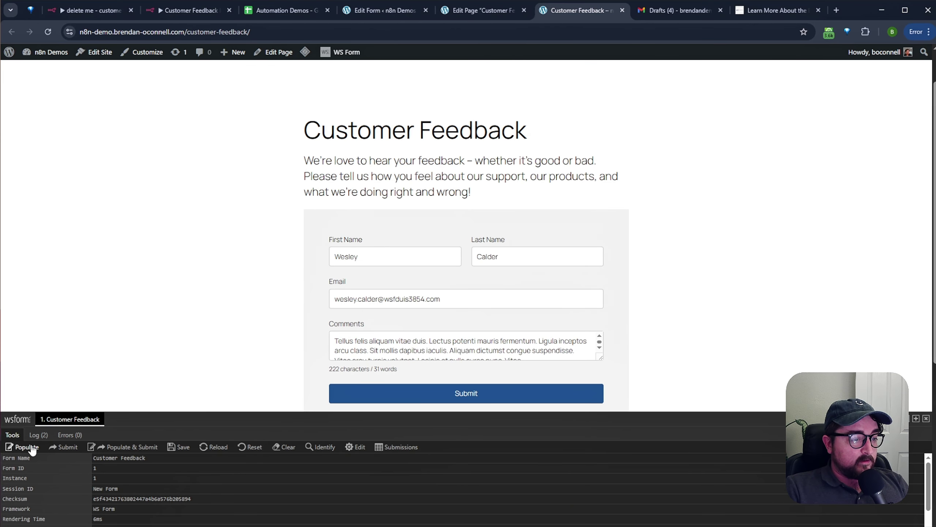
pyautogui.click(441, 347)
pyautogui.hotkey('ctrl', 'a')
pyautogui.write('Your themes are a total life saver - my websites are better, and client happiness is thru the roof! Thanks to your team.')
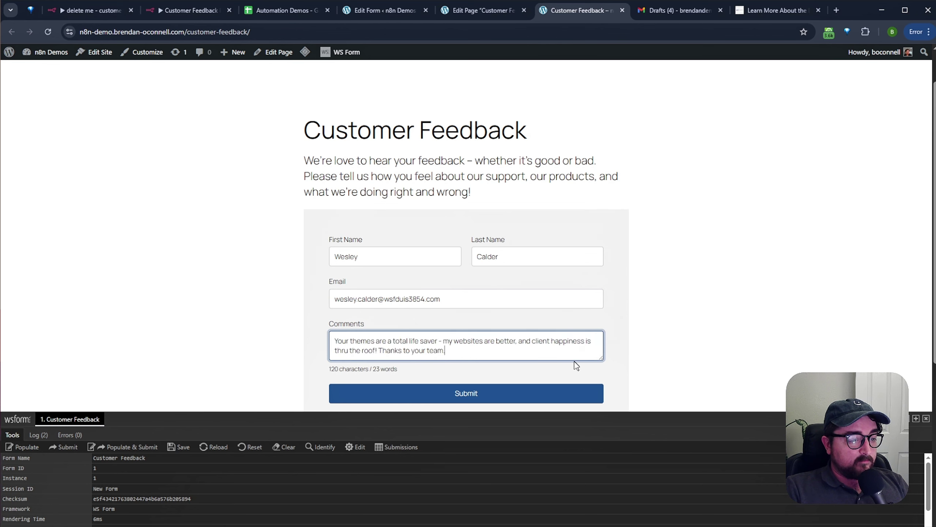
# - Enlarge the comments box and replace its text with "I love your themes, they make me happy and rich."
pyautogui.moveTo(600, 357); pyautogui.dragTo(603, 386)
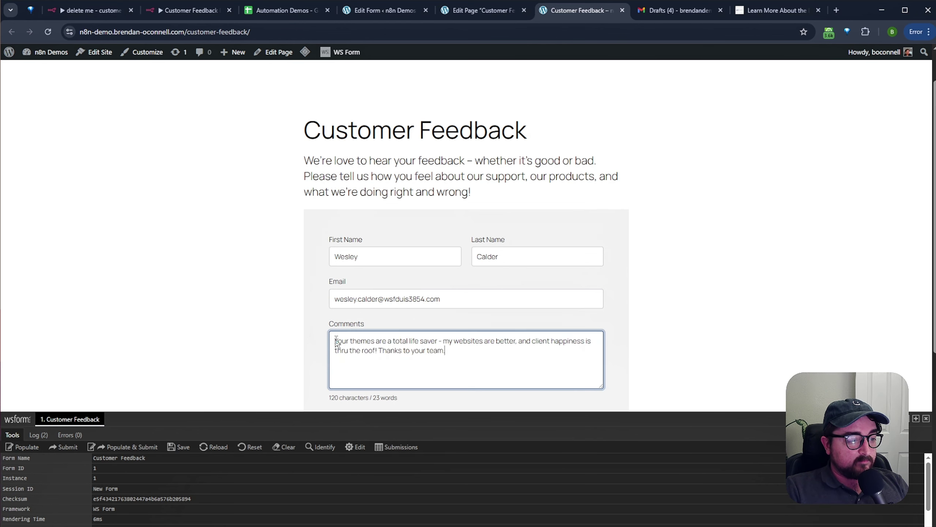
pyautogui.moveTo(335, 341); pyautogui.dragTo(453, 350)
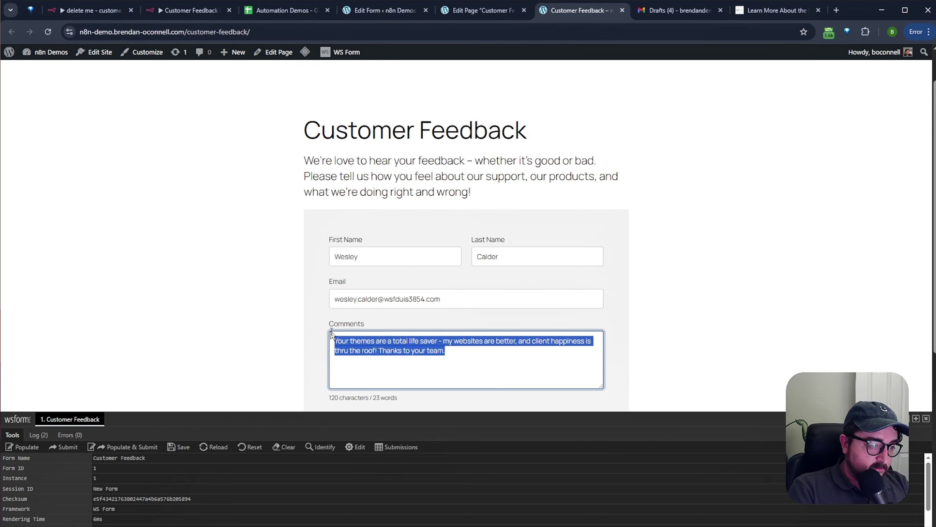
pyautogui.write('I love your t')
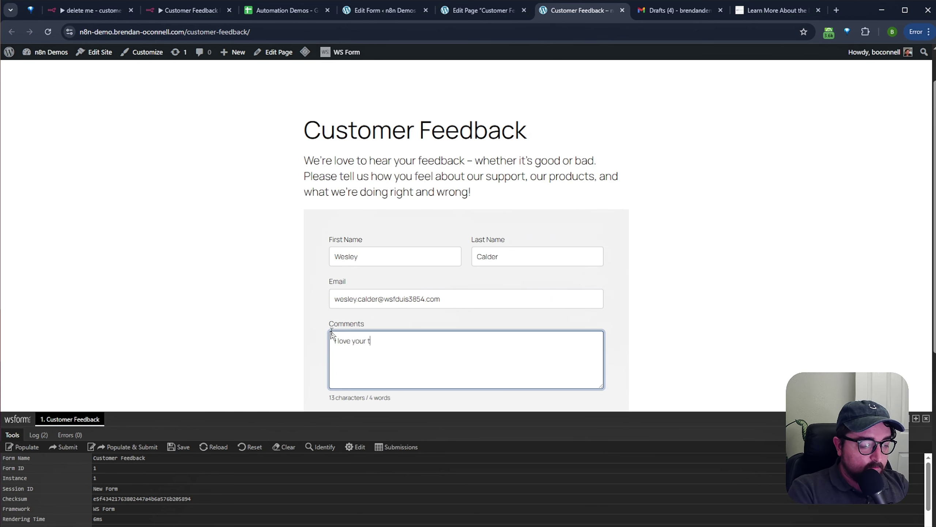
pyautogui.write('hemes, they')
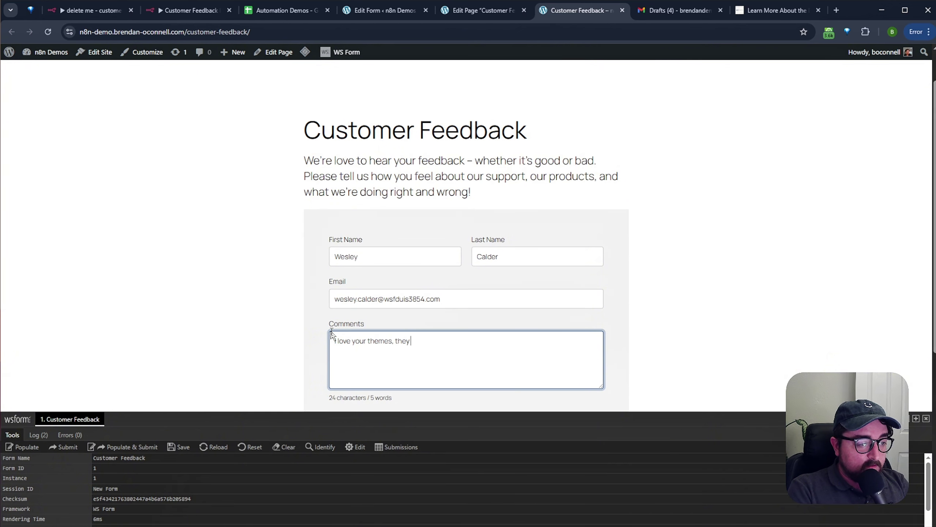
pyautogui.write(' make me happy and ')
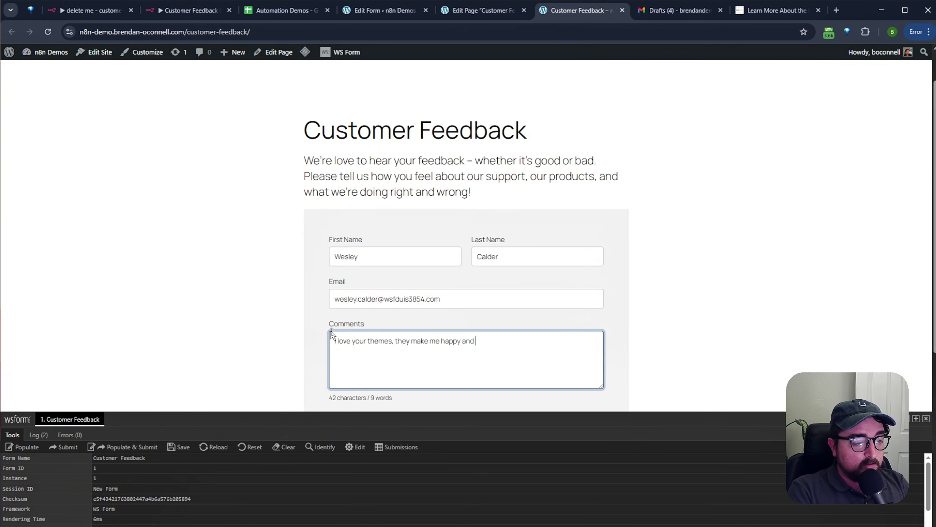
pyautogui.write('rich.')
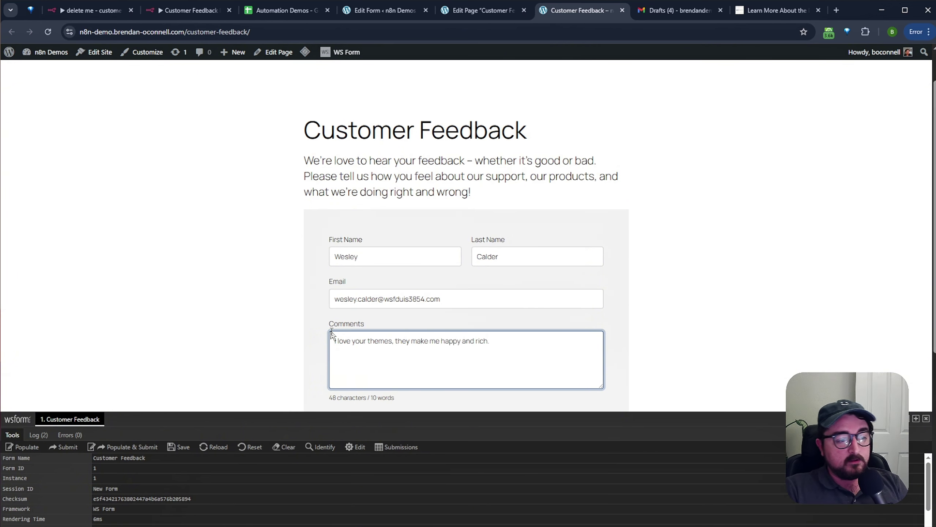
# - Submit the Customer Feedback form with the positive comment
pyautogui.click(281, 312)
pyautogui.scroll(-2, 280, 312)
pyautogui.click(457, 371)
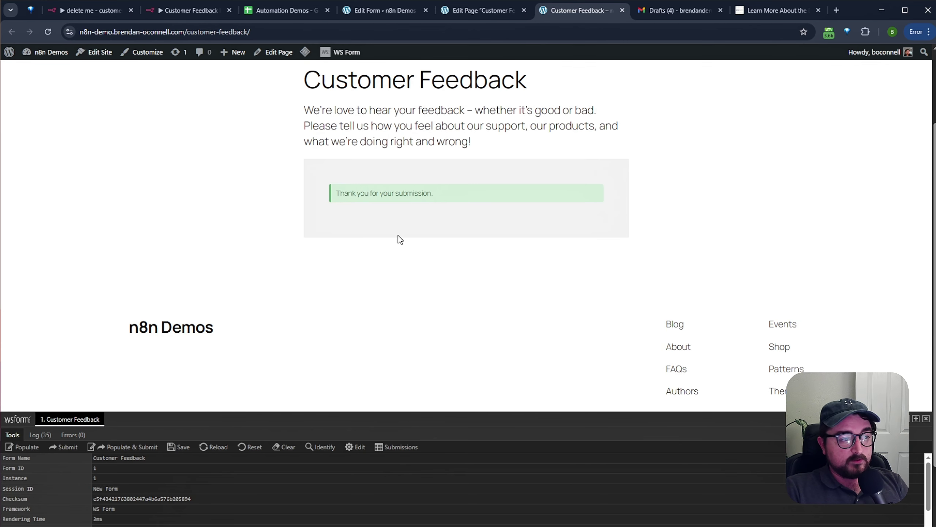
# - Switch to the n8n workflow and inspect the execution from Apr 24, 20:28:09
pyautogui.click(175, 10)
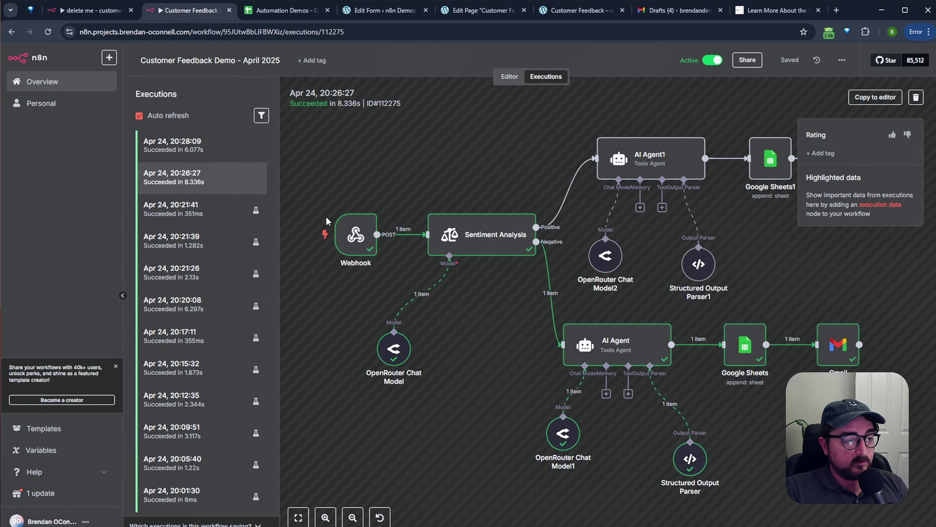
pyautogui.click(195, 150)
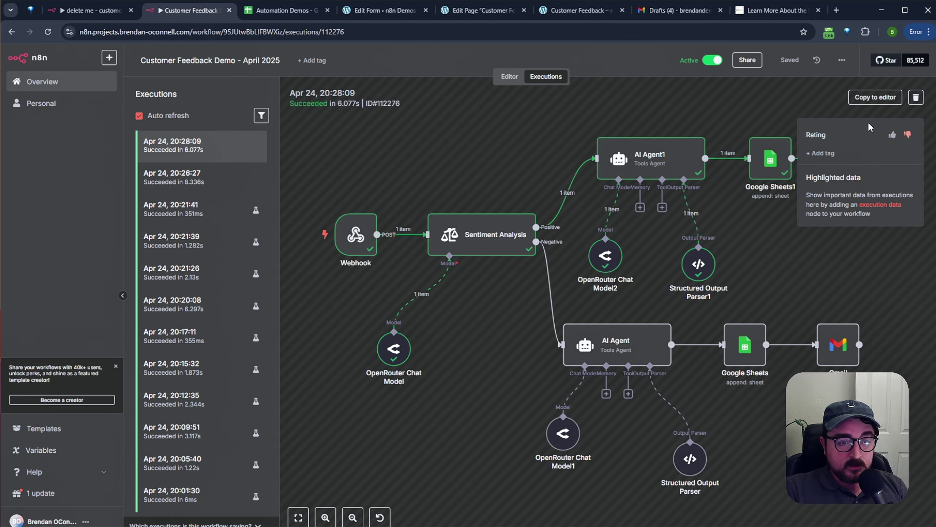
# - Switch to the Automation Demos spreadsheet and check the feedback, sentiment and product values in row 6
pyautogui.click(273, 11)
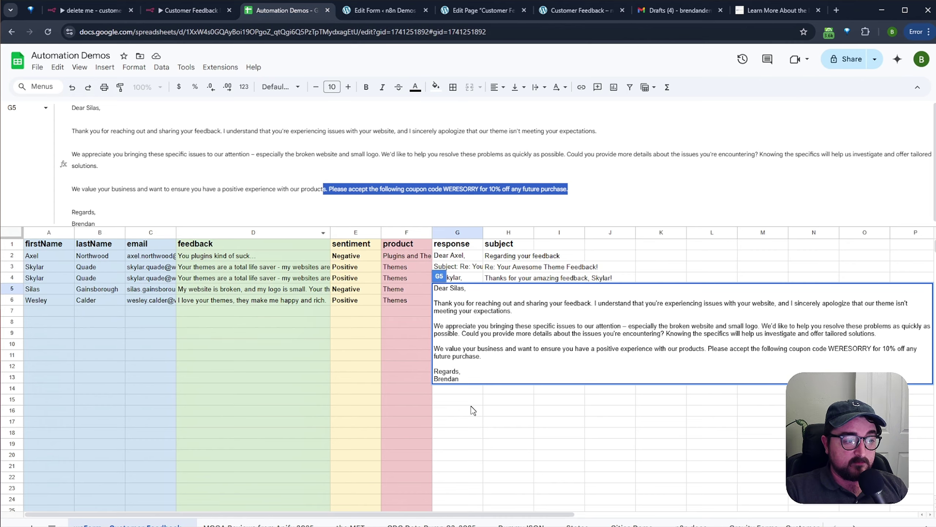
pyautogui.click(412, 391)
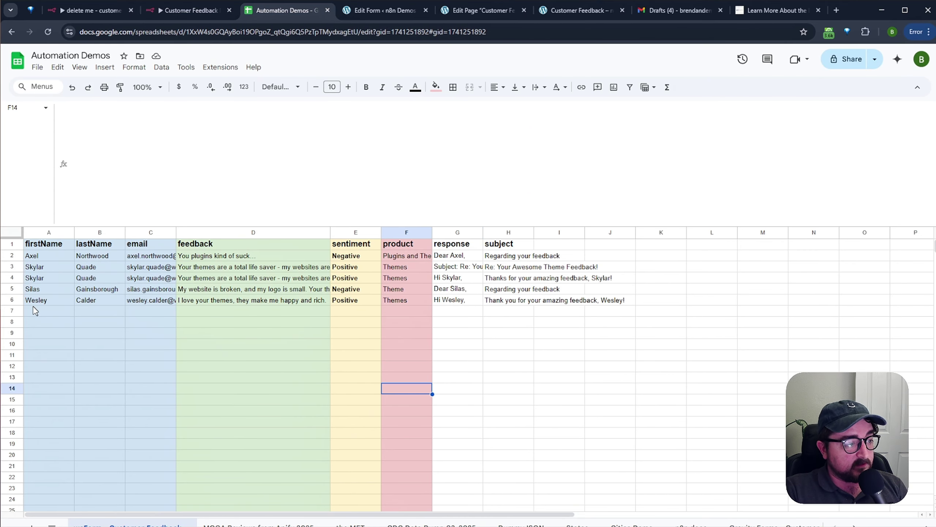
pyautogui.click(12, 300)
pyautogui.click(268, 301)
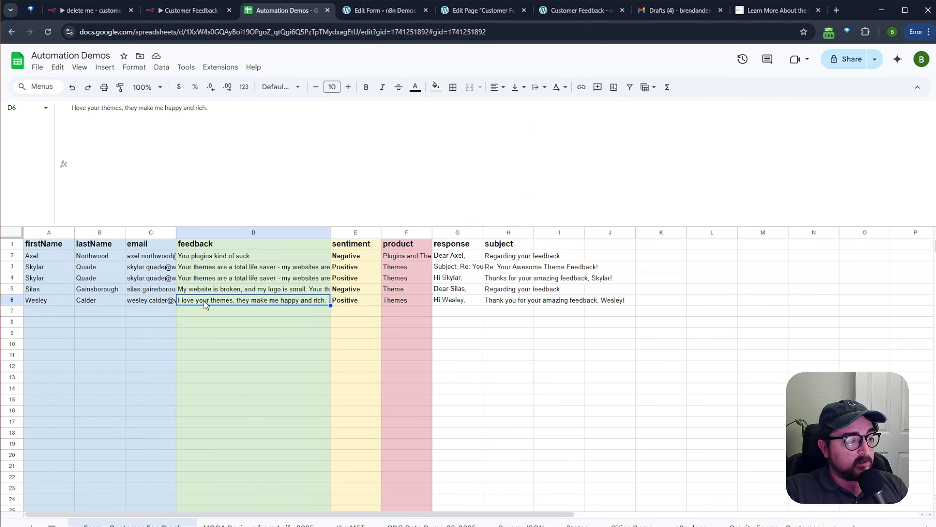
# - Read the AI response in cell G6 and highlight its Google review link
pyautogui.click(462, 301)
pyautogui.moveTo(314, 132); pyautogui.dragTo(410, 140)
pyautogui.click(455, 133)
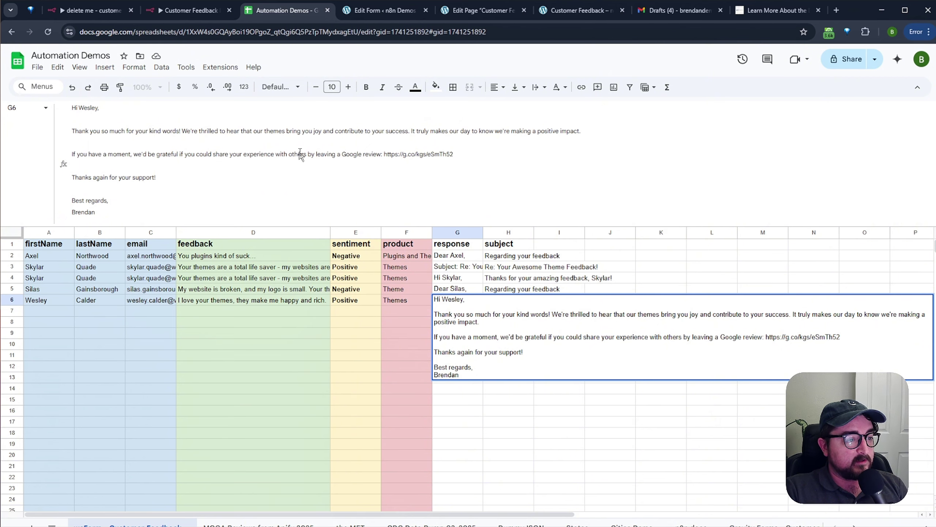
pyautogui.moveTo(381, 155); pyautogui.dragTo(463, 157)
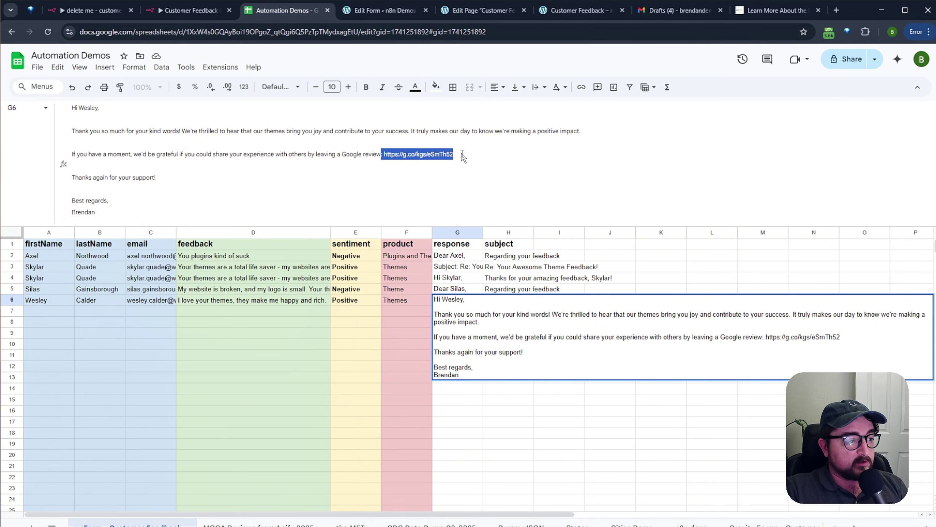
# - Switch to Gmail, reload the drafts, open the newest "Regarding your feedback" draft and check its coupon code paragraph
pyautogui.click(677, 11)
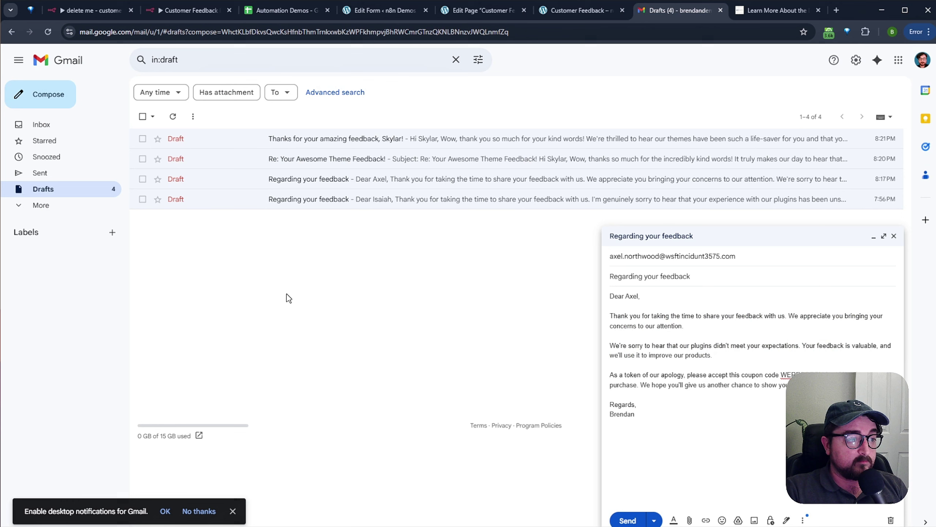
pyautogui.click(47, 32)
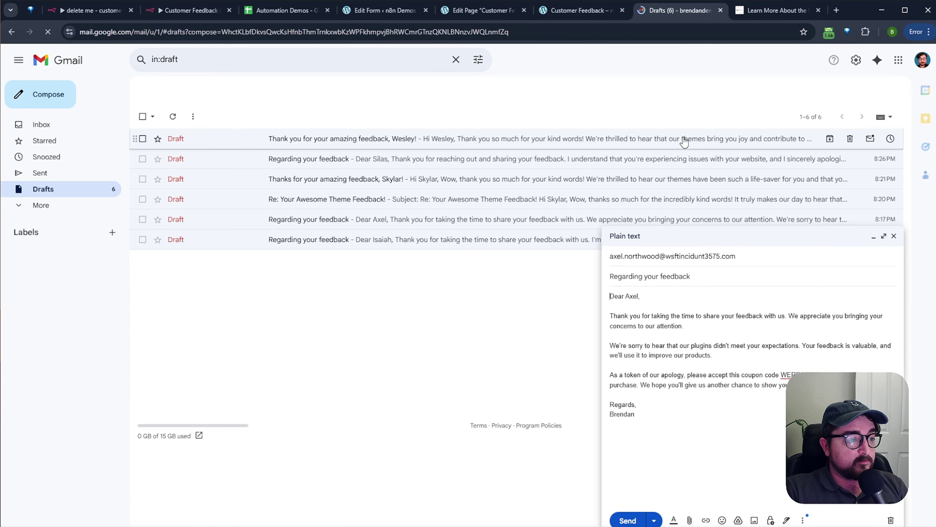
pyautogui.click(322, 162)
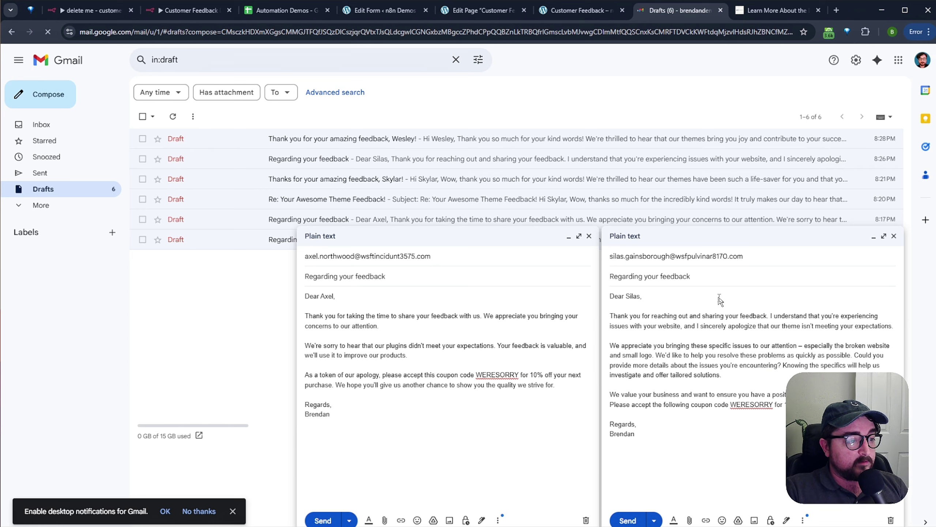
pyautogui.click(589, 235)
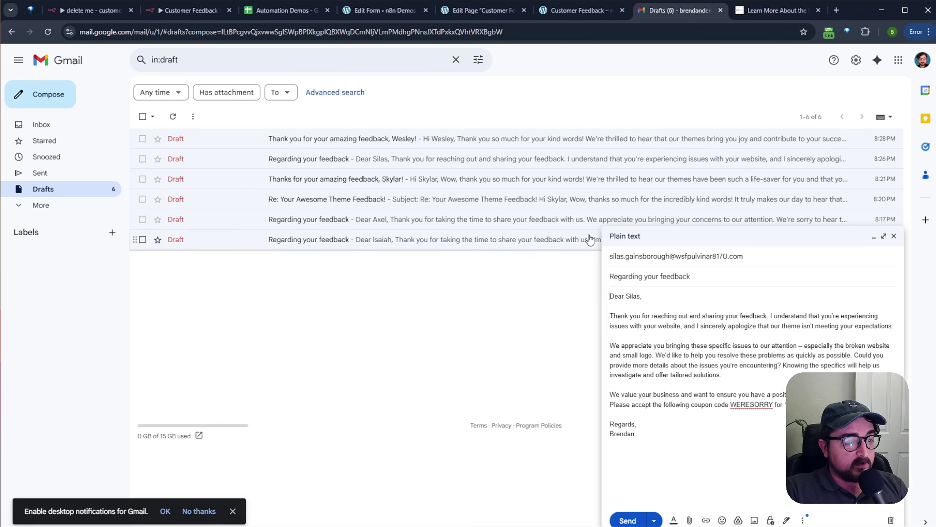
pyautogui.moveTo(704, 316); pyautogui.dragTo(578, 394)
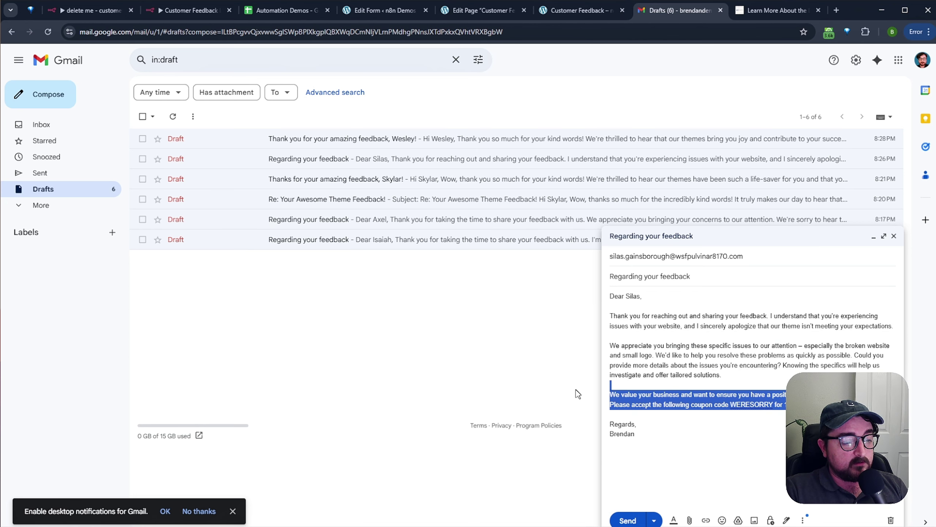
# - Open the newest thank-you draft and highlight its Google review link
pyautogui.click(297, 148)
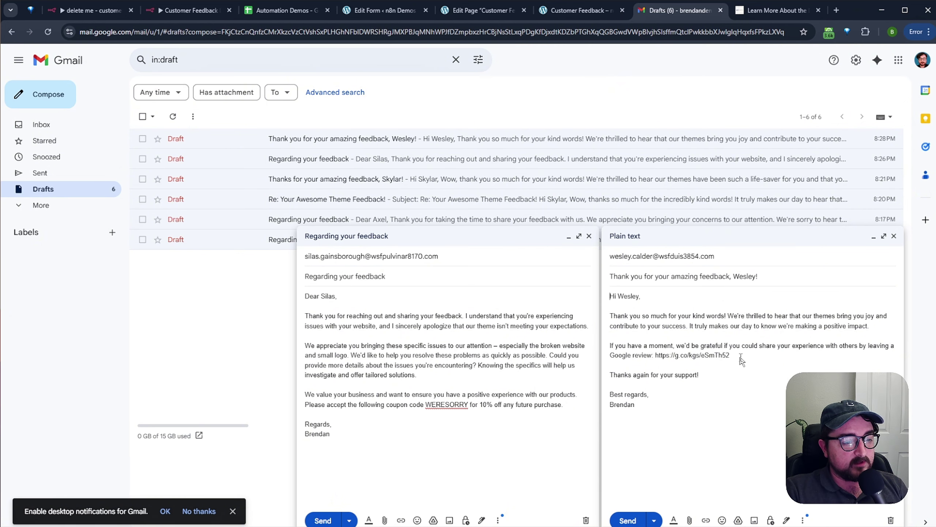
pyautogui.moveTo(739, 355); pyautogui.dragTo(656, 358)
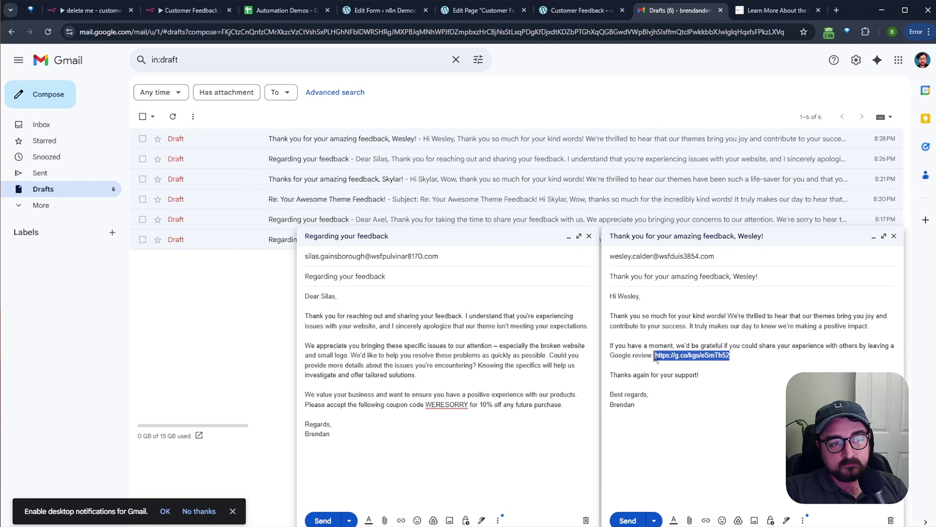
# - Switch back to the executions of the n8n customer feedback workflow
pyautogui.click(187, 13)
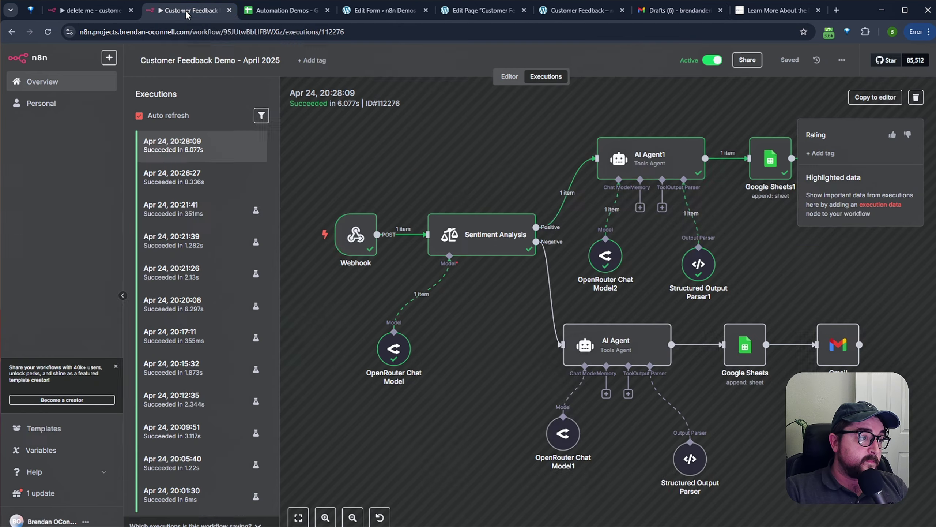